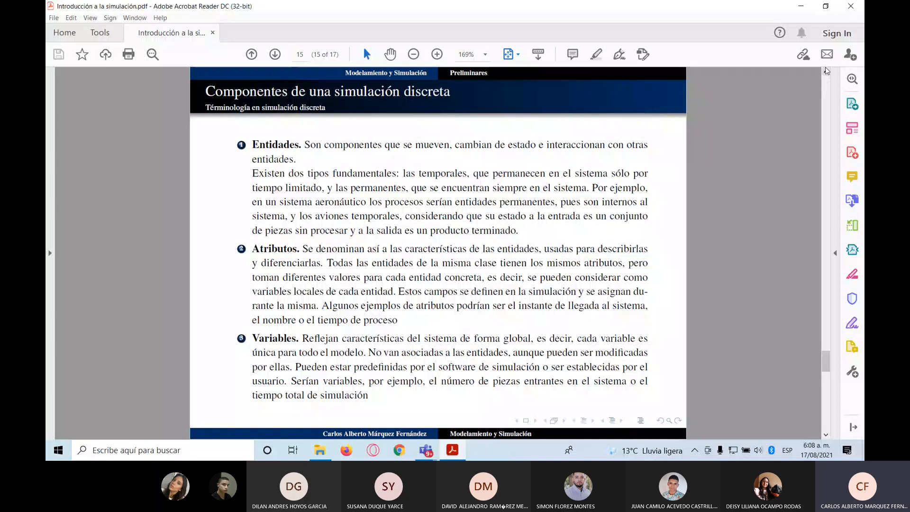
Browse the slides from Tipos de simulación through Sistemas a simular, then return to the discrete simulation components on page 15
left_click(826, 72)
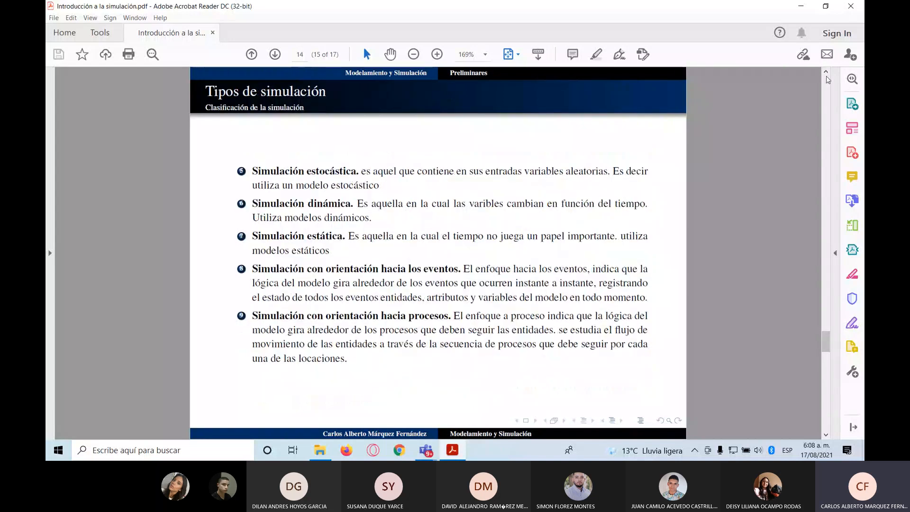
left_click(826, 435)
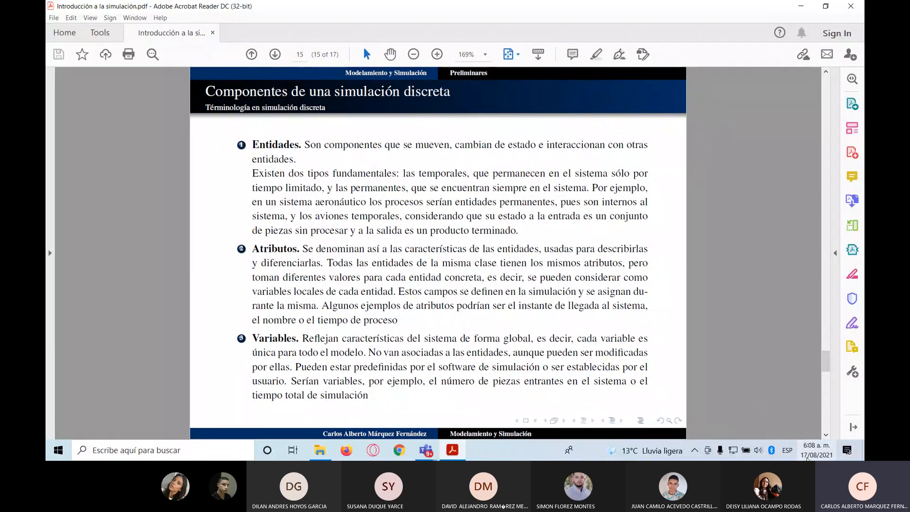
left_click(826, 435)
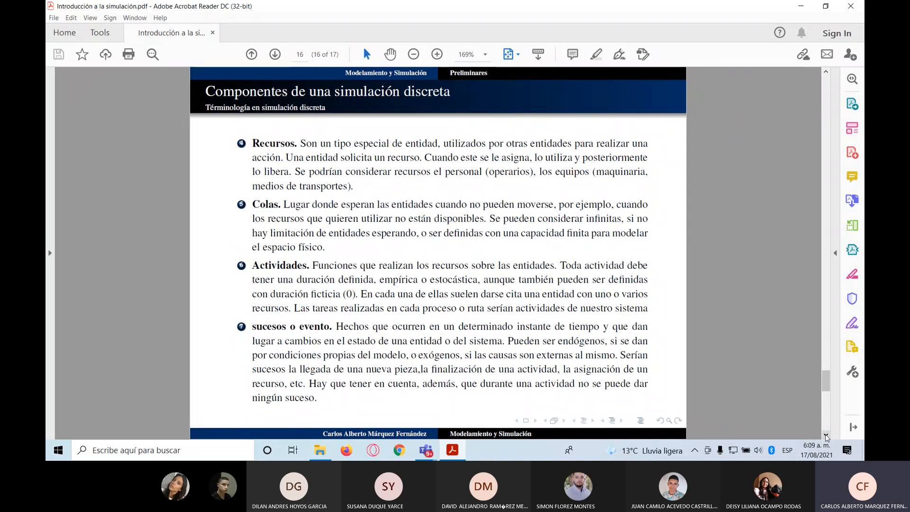
left_click(826, 435)
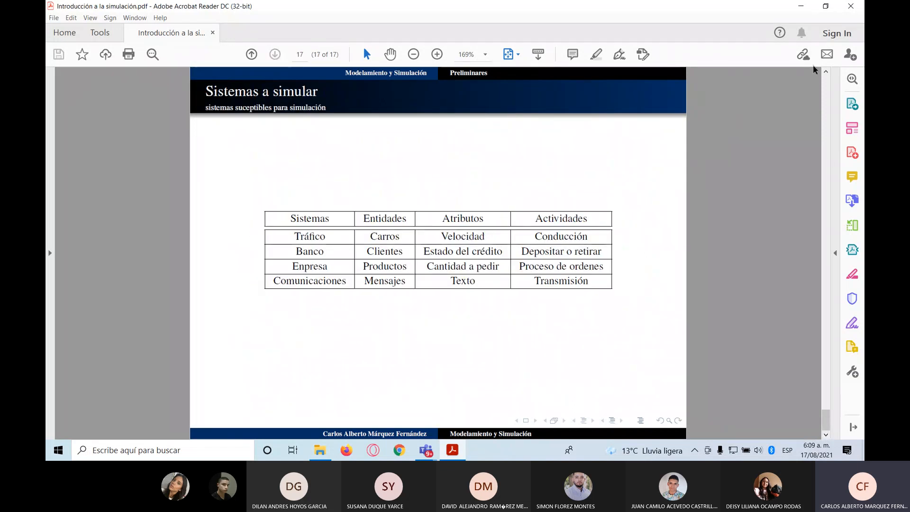
double_click(824, 70)
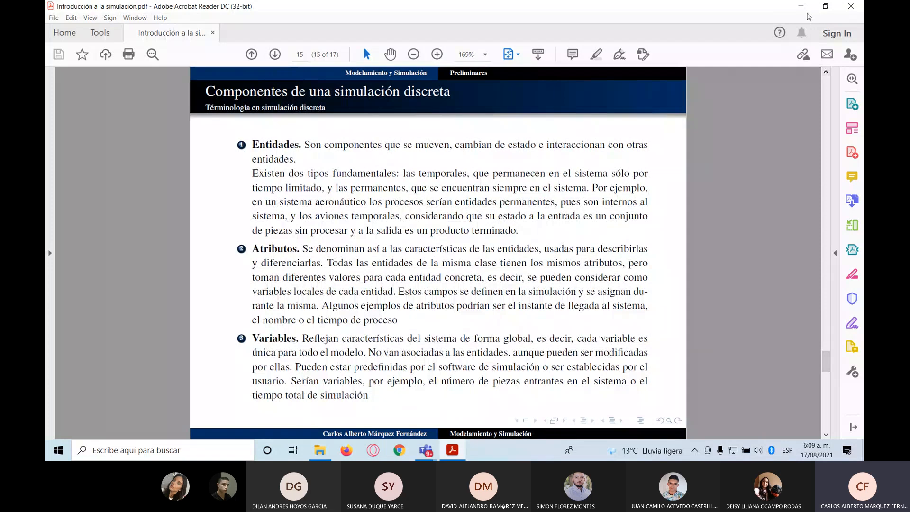
Clear the open windows off the desktop and launch ProModel 2016, dismissing the student version notice and the Cómo Empezar window
left_click(800, 9)
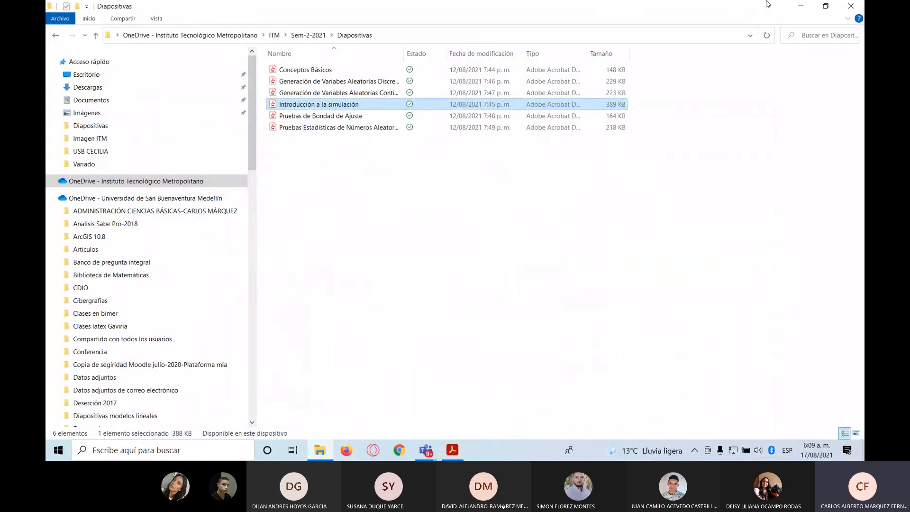
left_click(798, 9)
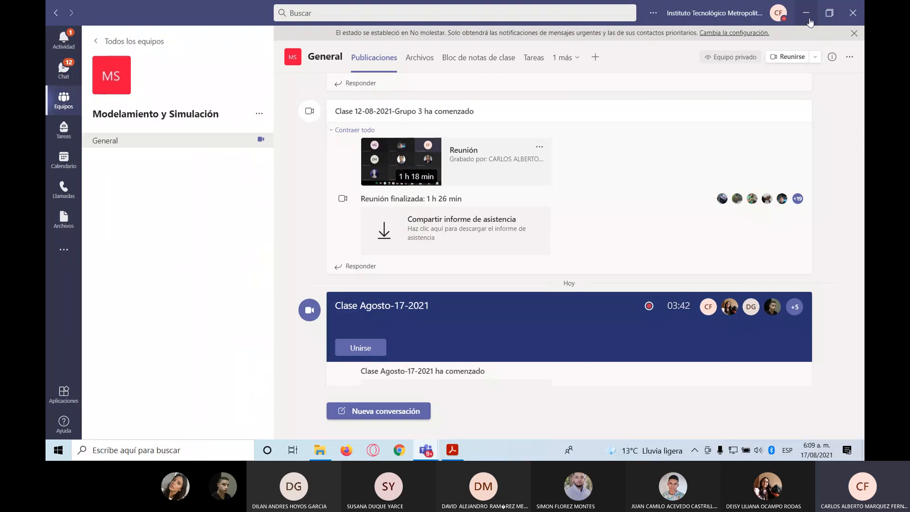
left_click(807, 20)
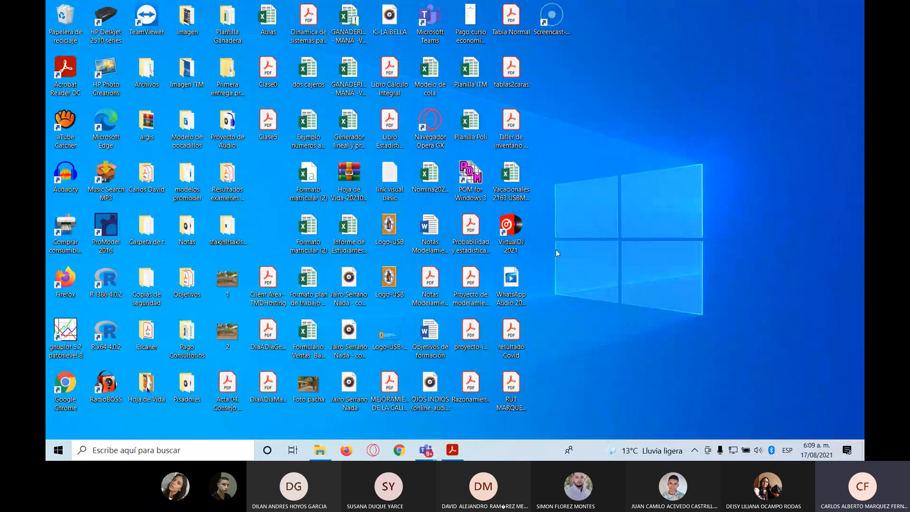
double_click(114, 244)
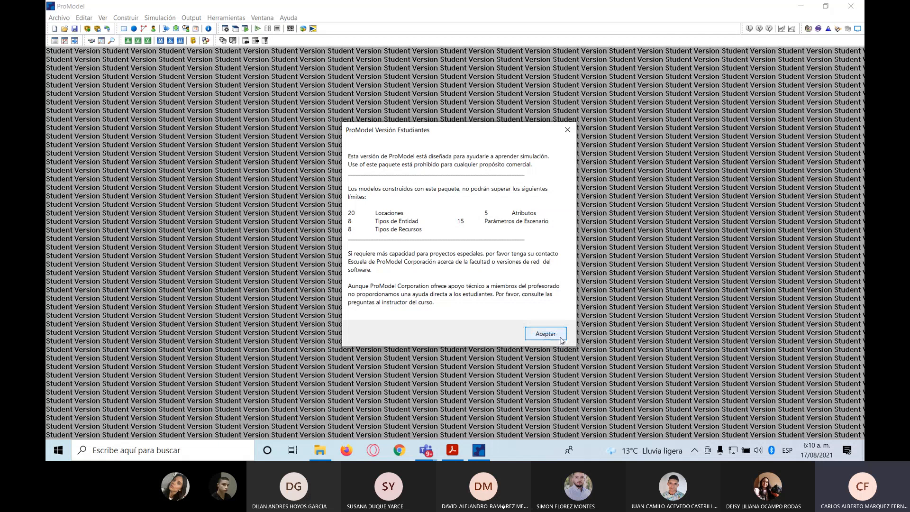
left_click(545, 334)
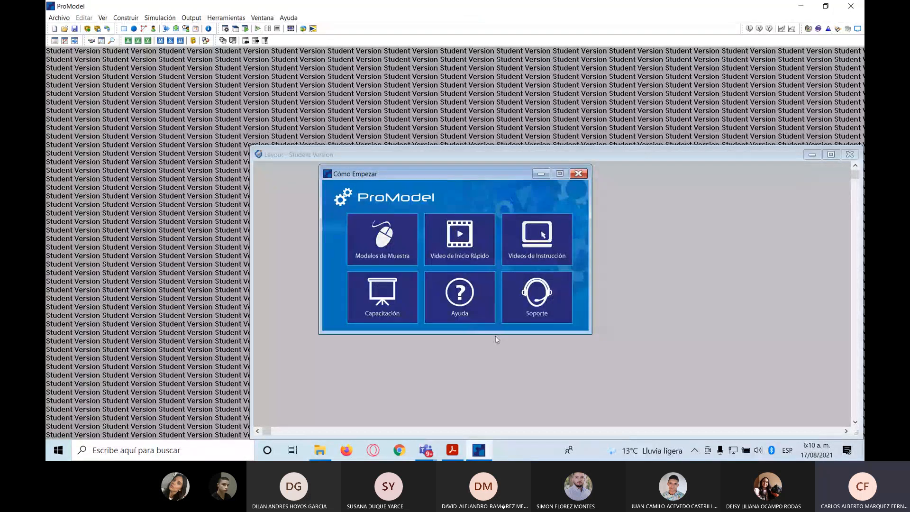
left_click(578, 174)
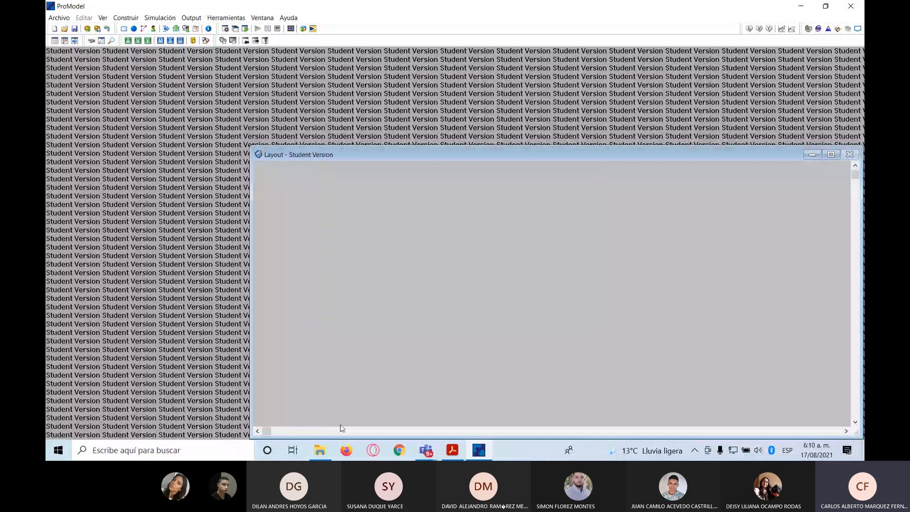
Open OneNote 2016, dismiss the Office activation wizard and enlarge the notebook window to full screen
left_click(112, 455)
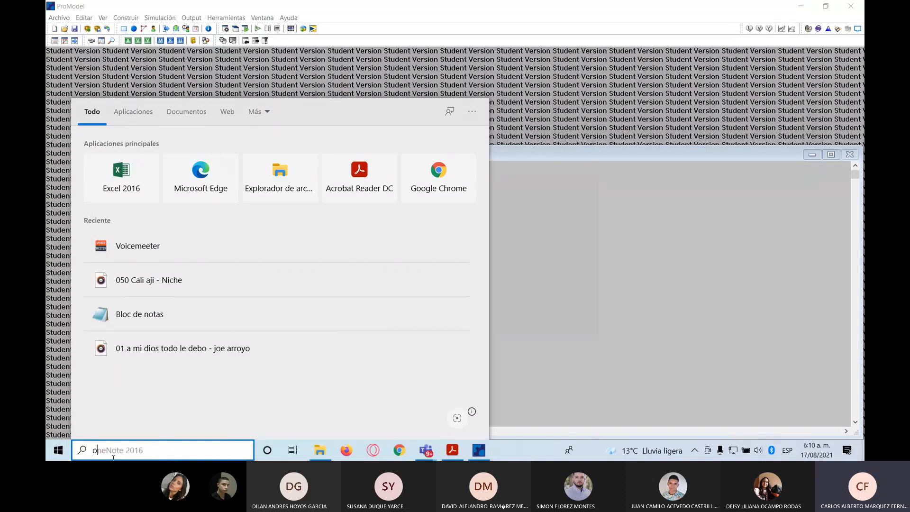
type("one")
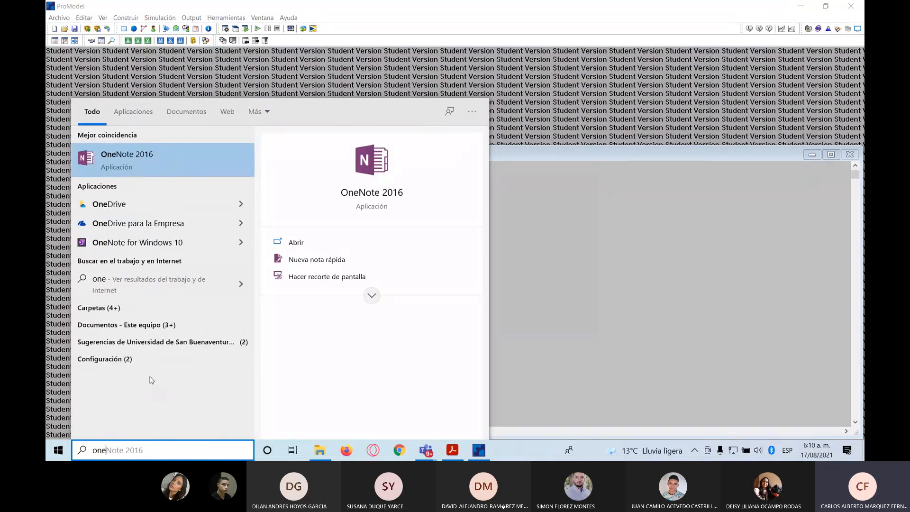
left_click(172, 163)
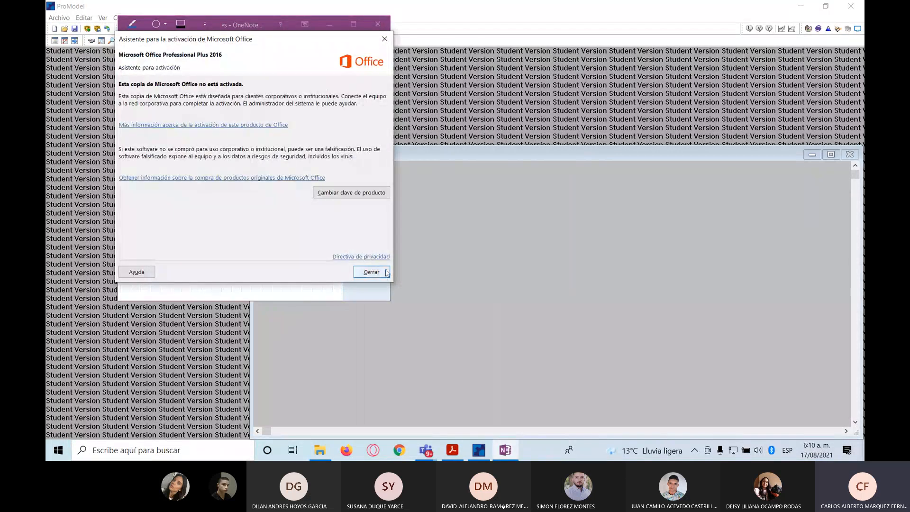
left_click(371, 272)
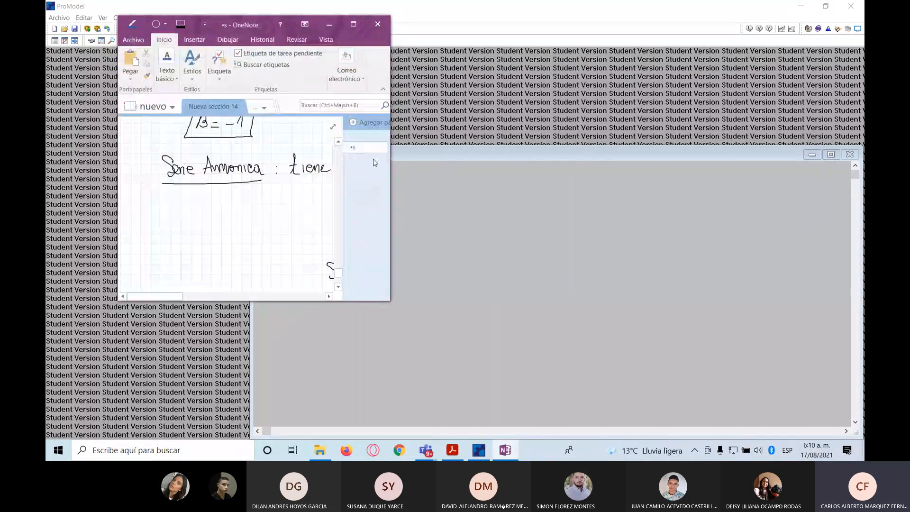
left_click(353, 25)
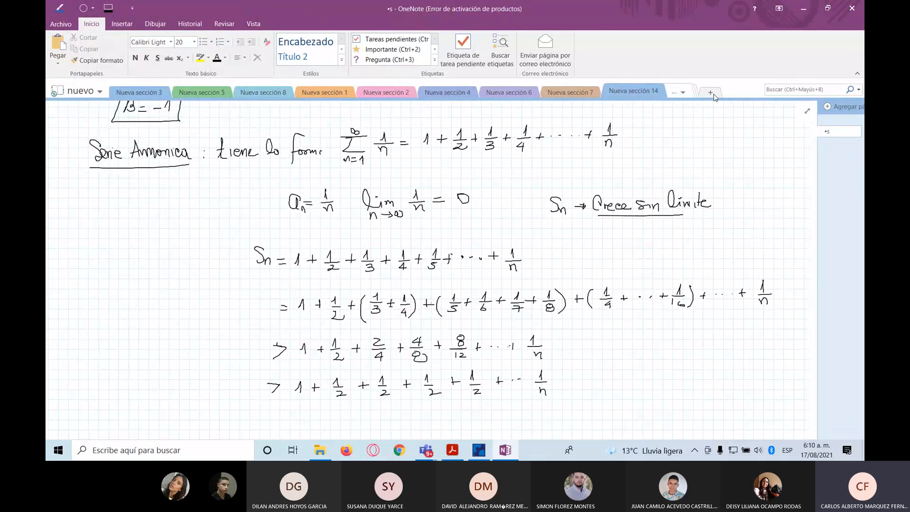
Add a new section to the nuevo notebook and apply the second-smallest grid-line pattern to its blank page
left_click(714, 95)
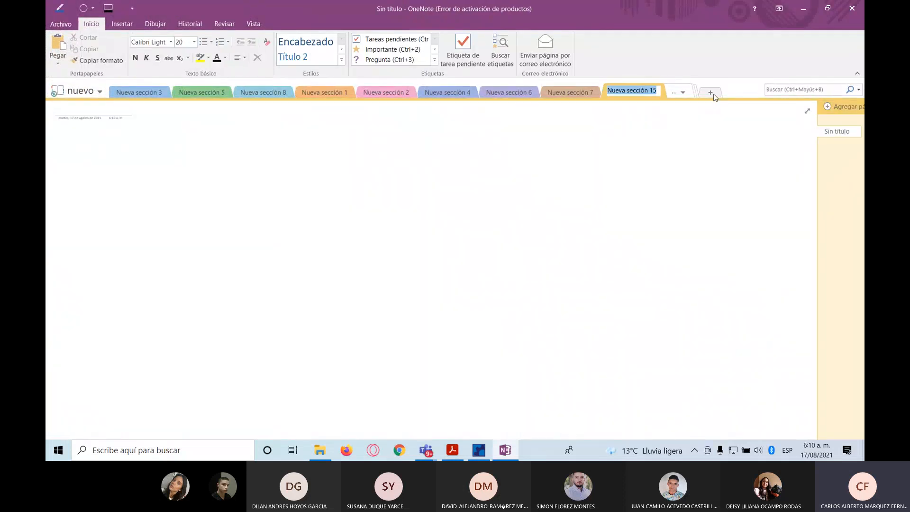
left_click(256, 24)
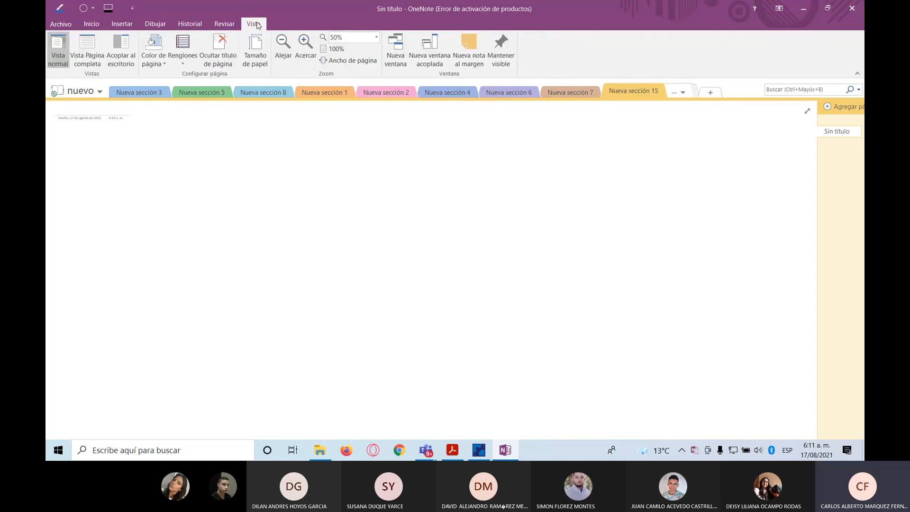
left_click(183, 60)
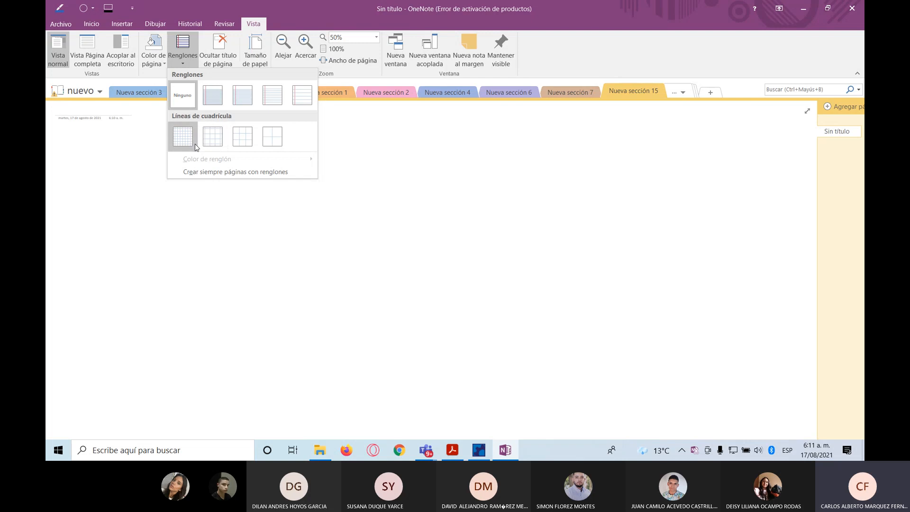
left_click(212, 137)
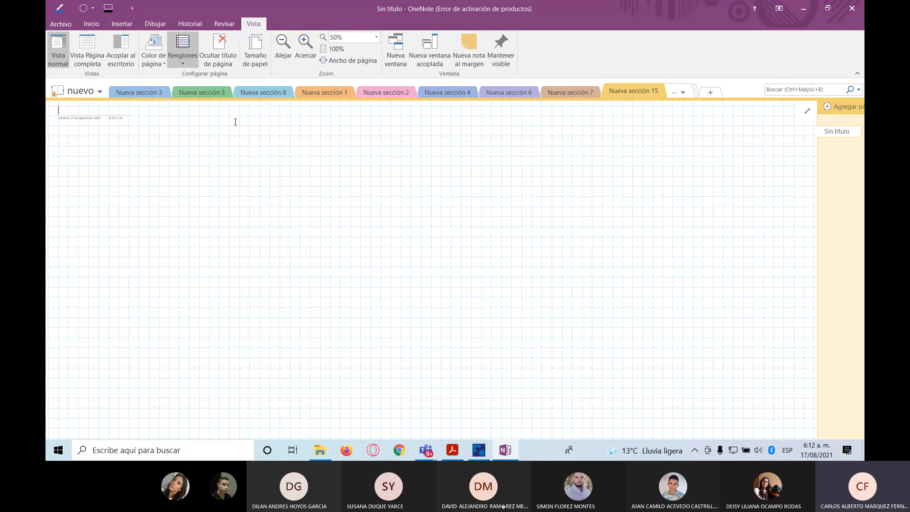
left_click(182, 64)
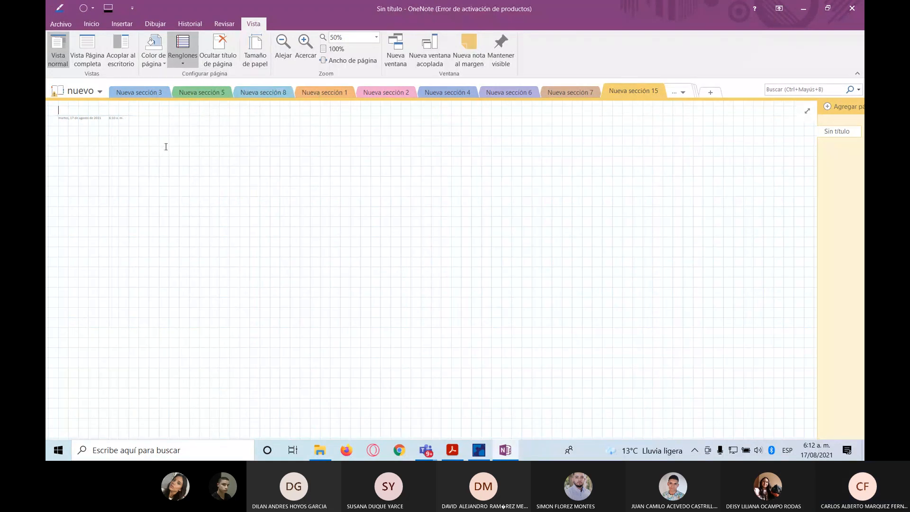
Set up a black pen, sketch a small rectangle labelled "Patio" and handwrite "Locación" further down the page
left_click(161, 24)
left_click(381, 67)
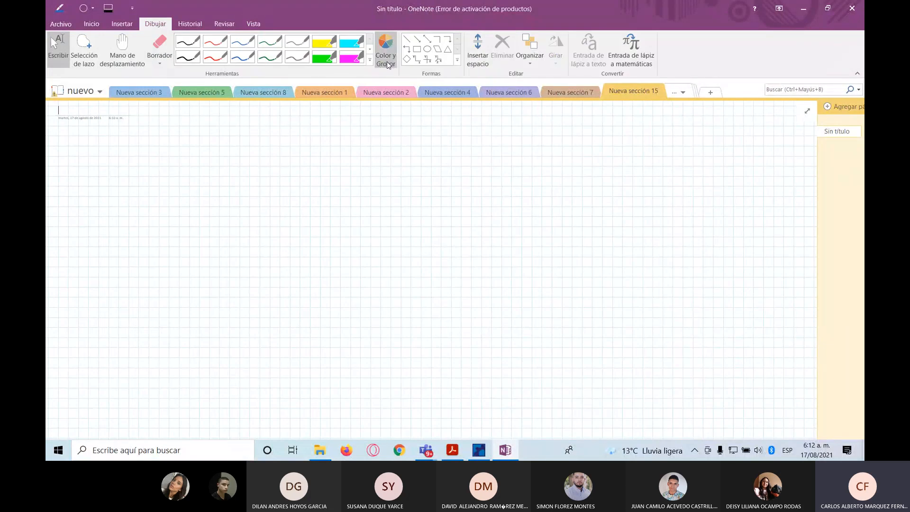
left_click(529, 290)
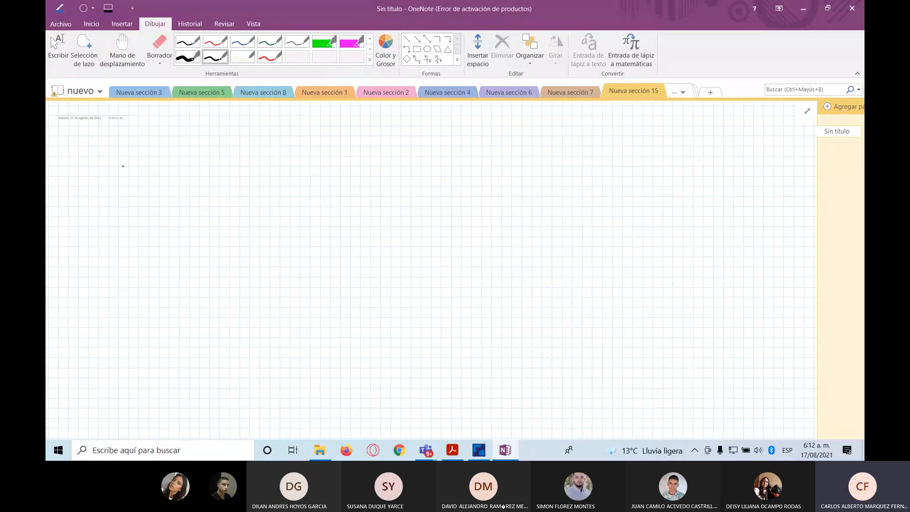
mouse_move(84, 185)
left_mouse_down()
mouse_move(81, 195)
mouse_move(124, 200)
mouse_move(83, 209)
mouse_move(104, 208)
left_mouse_up()
left_click(109, 211)
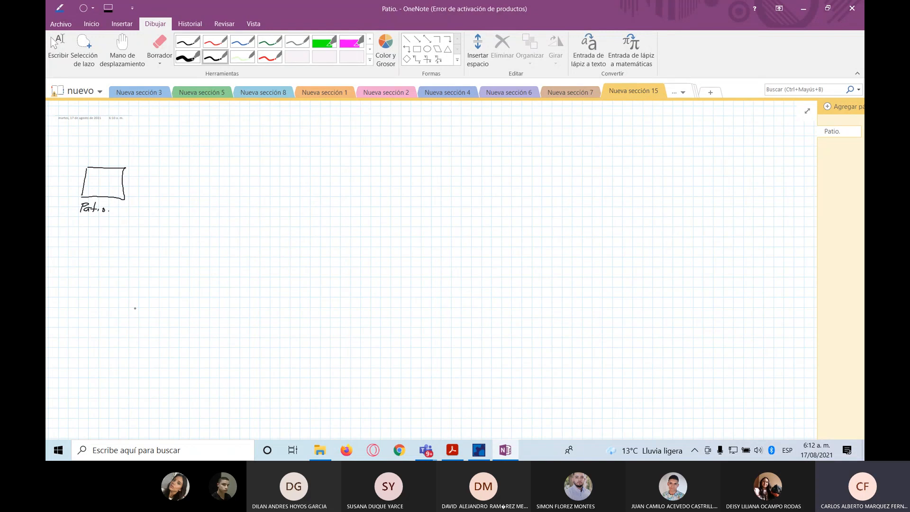
left_click_drag(80, 296, 85, 315)
Switch to the Introducción a la simulación PDF in Acrobat Reader and review the discrete simulation components on pages 15 and 16
left_click(460, 453)
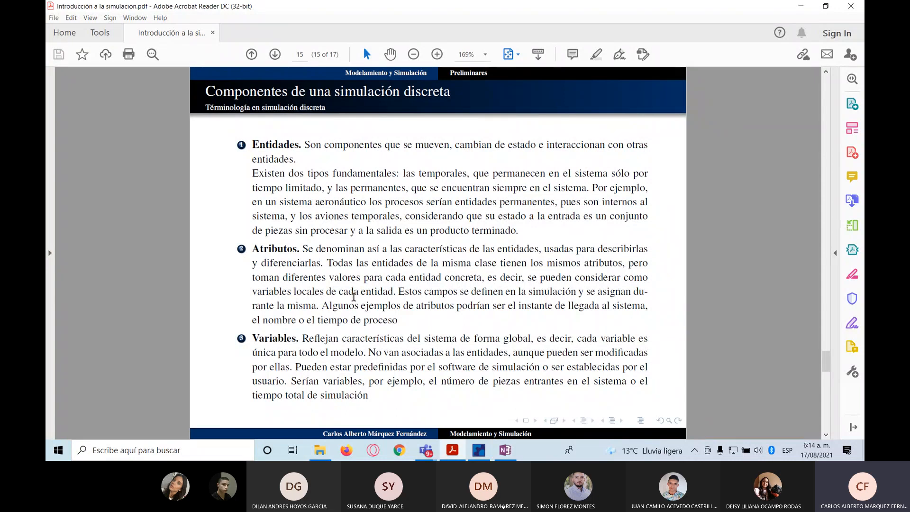
left_click(829, 437)
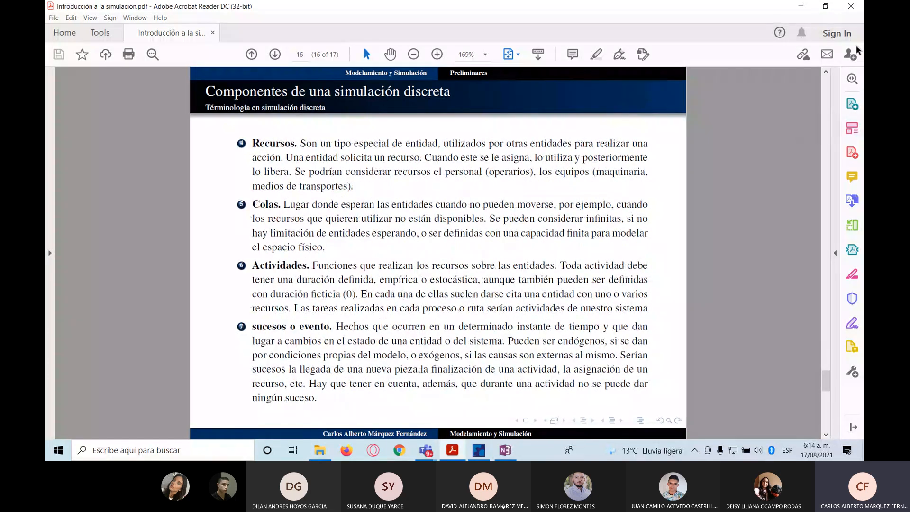
left_click(826, 71)
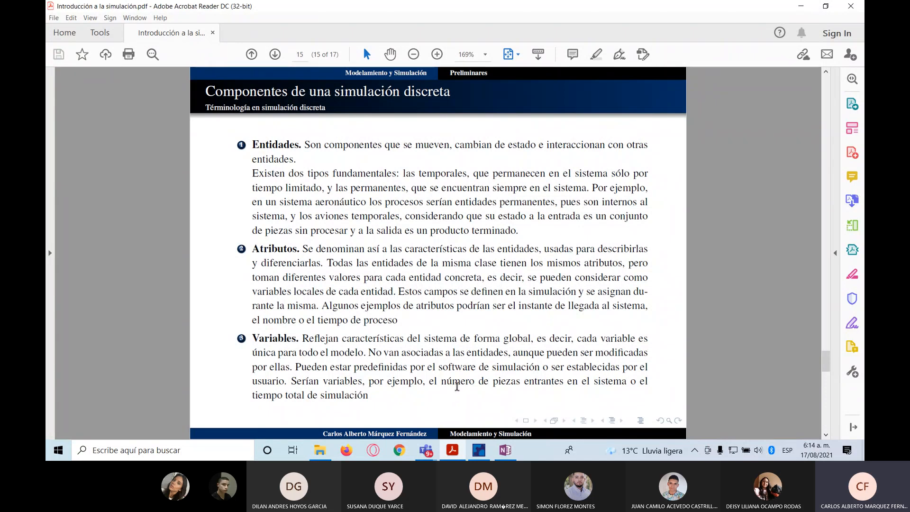
left_click(826, 434)
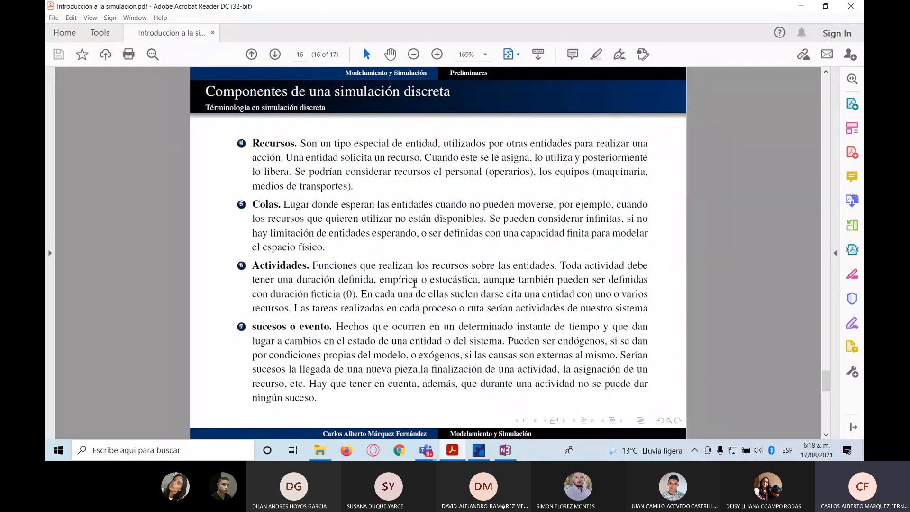
Point out "empírica" and "estocástica" in the Actividades definition, glance at the systems table on page 17, and review sucesos o evento
left_click_drag(421, 281, 379, 280)
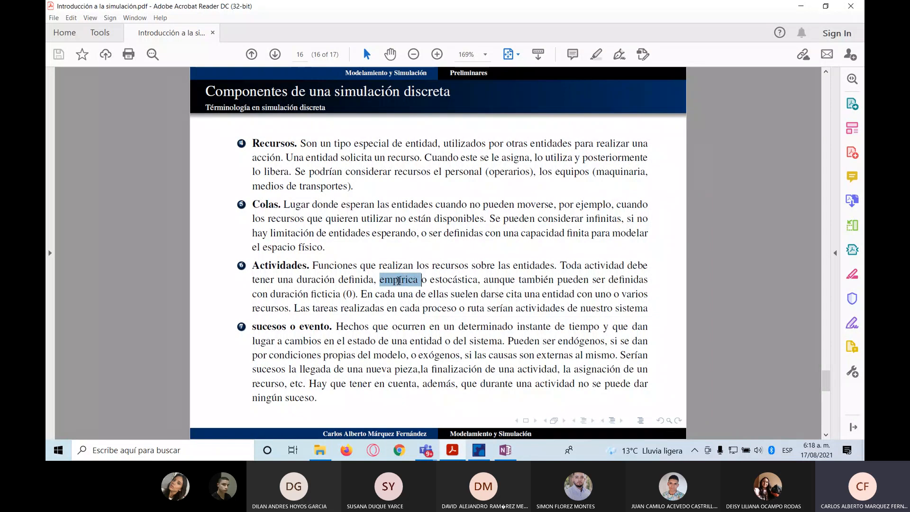
left_click_drag(430, 280, 478, 279)
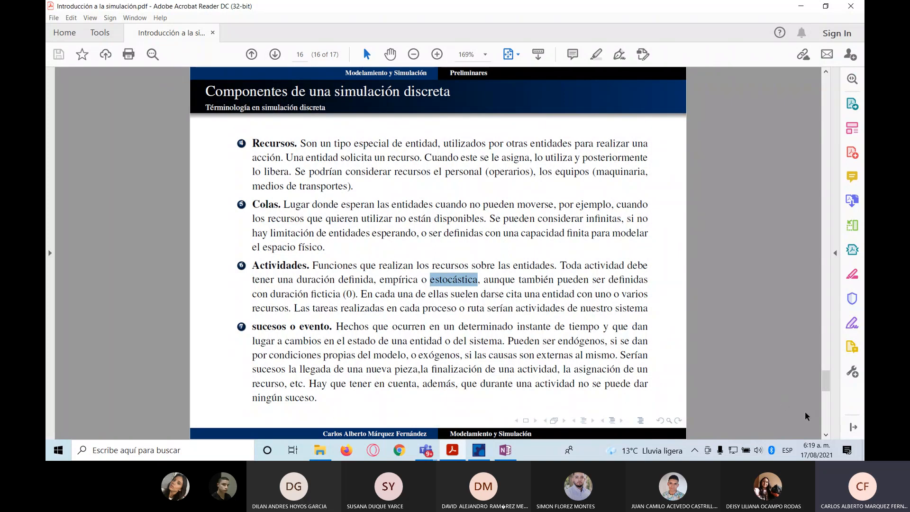
left_click(825, 436)
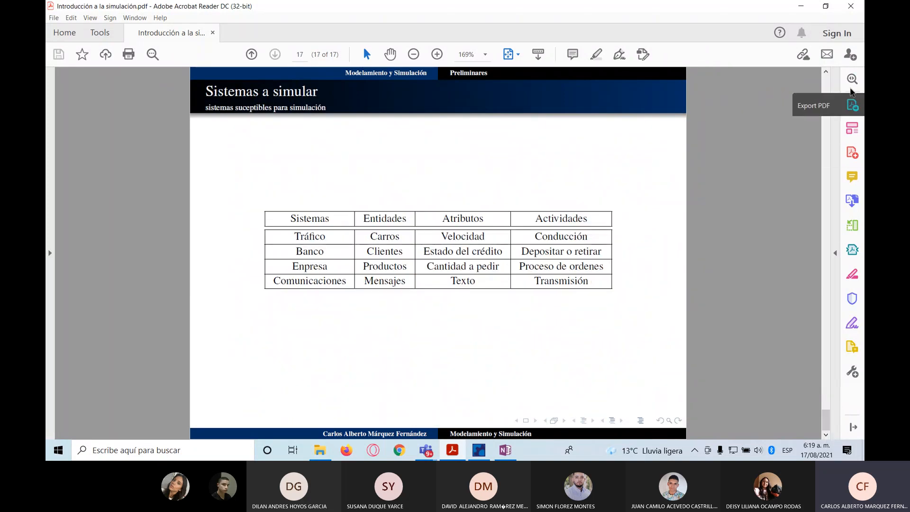
left_click(826, 72)
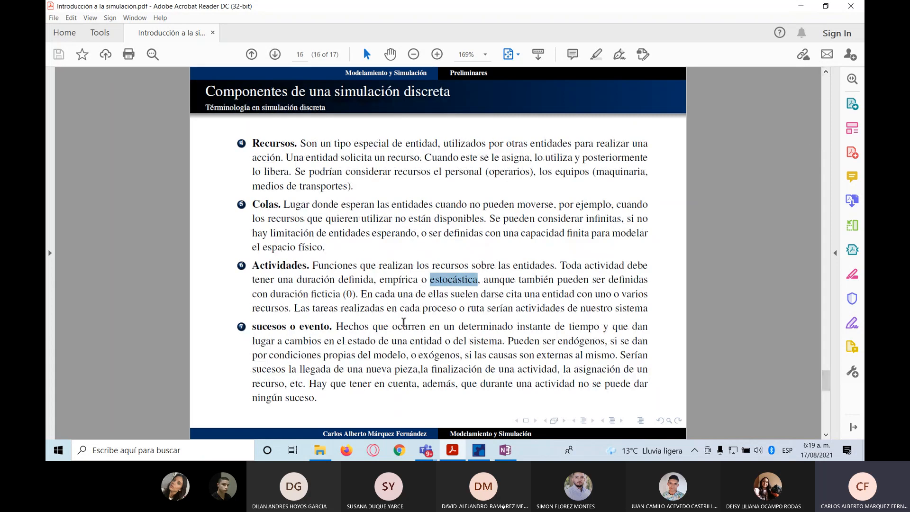
left_click(345, 338)
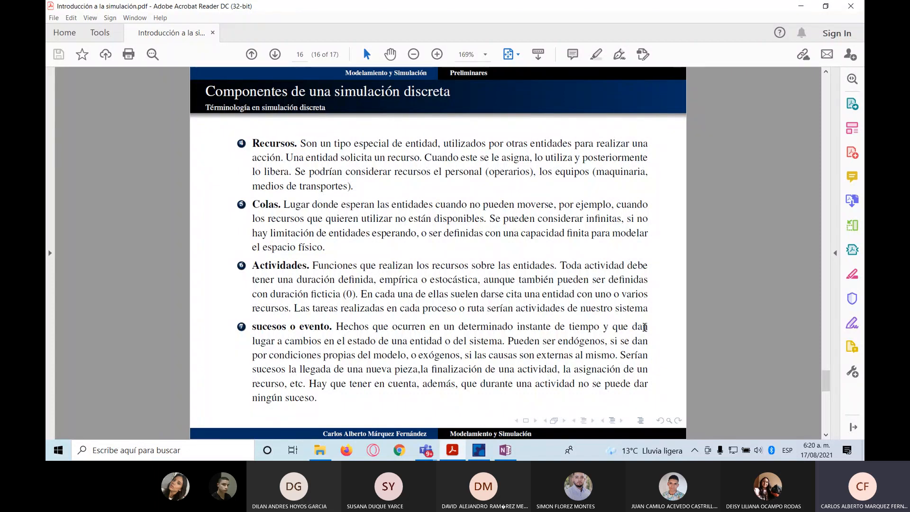
Switch to OneNote and insert blank space on the page below the handwritten "Locación"
left_click(505, 458)
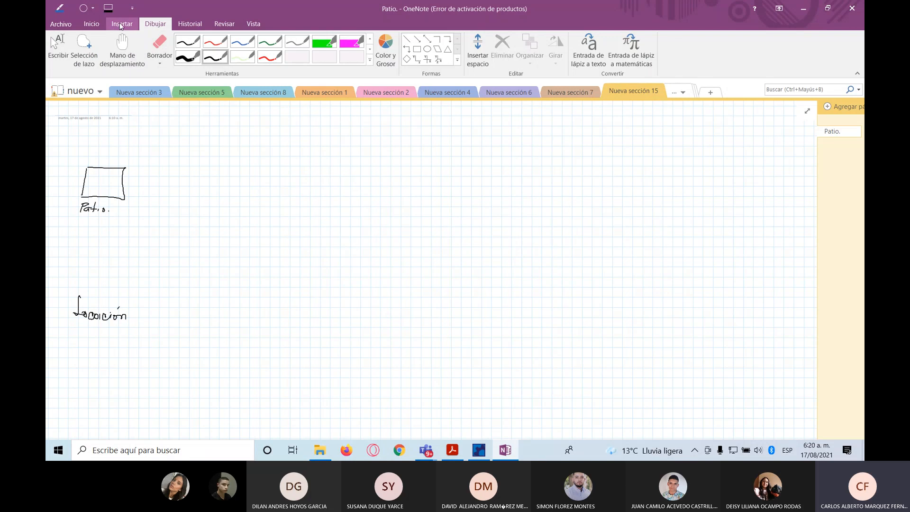
left_click(116, 22)
left_click(59, 51)
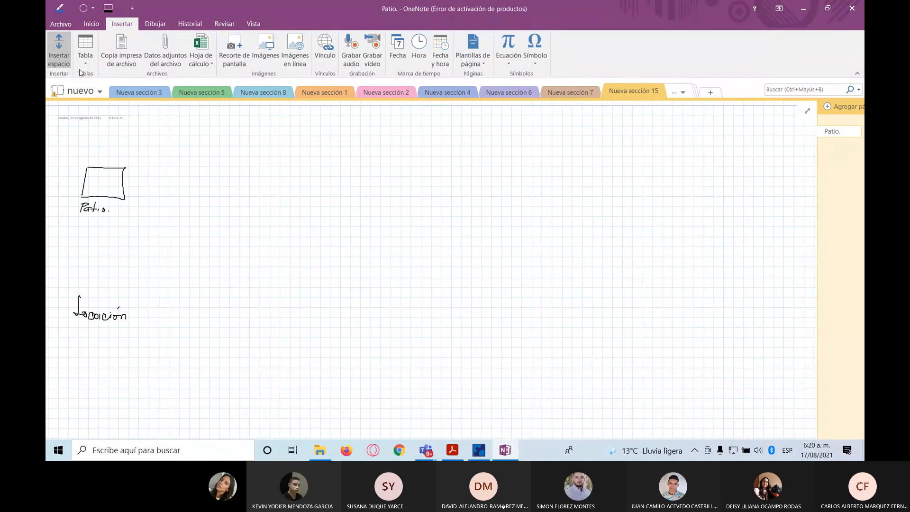
left_click(63, 53)
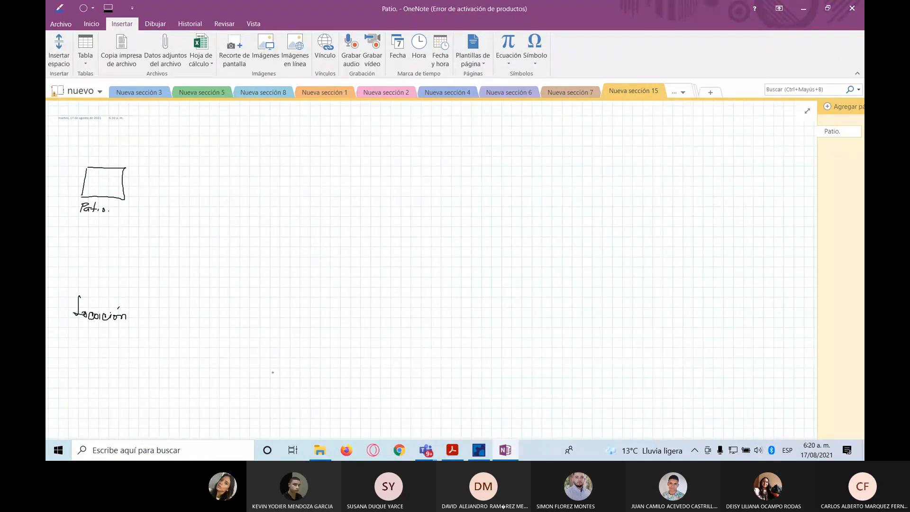
left_click(52, 60)
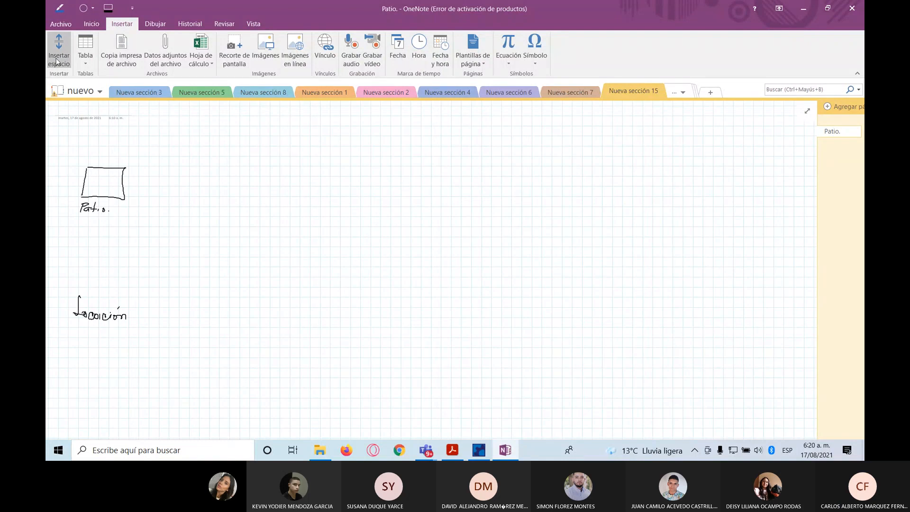
left_click_drag(329, 387, 324, 443)
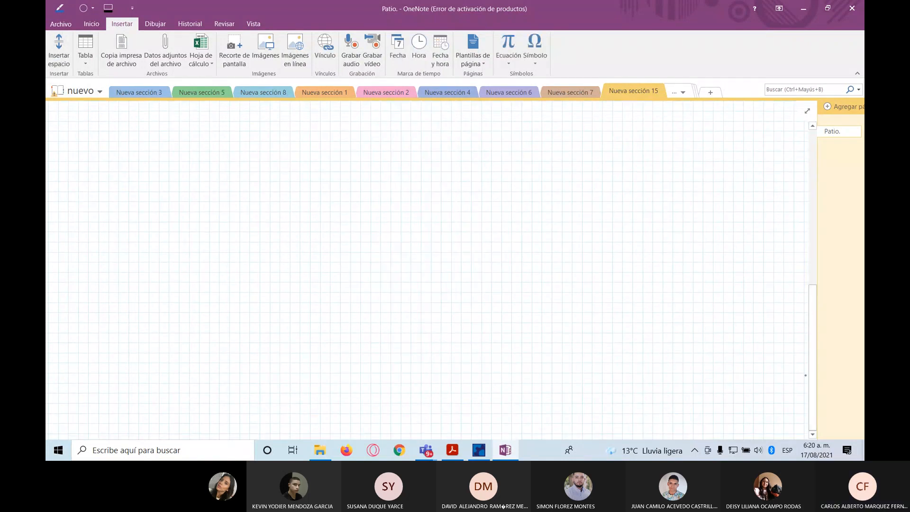
Handwrite "Entidad" and "Recurso" under "Locación" and number the three entries 1 to 3
left_click_drag(812, 376, 843, 307)
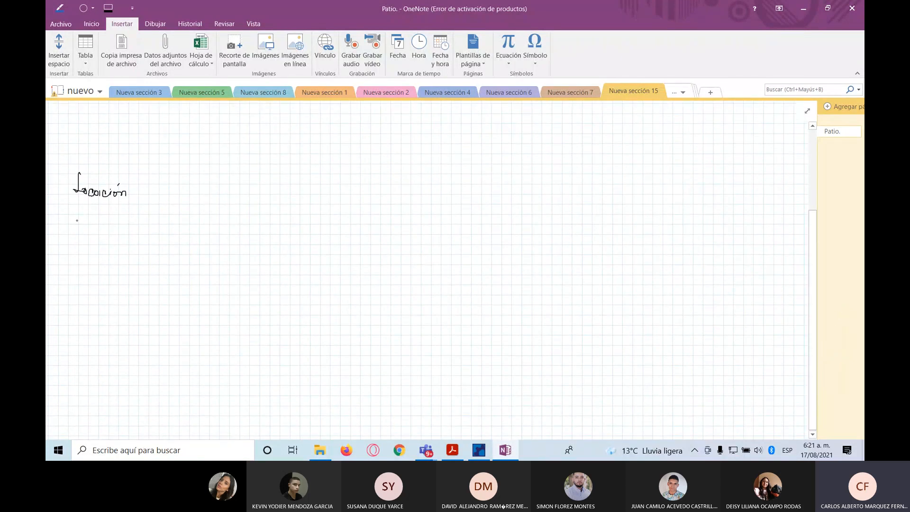
left_click_drag(75, 215, 95, 225)
left_click_drag(91, 221, 131, 226)
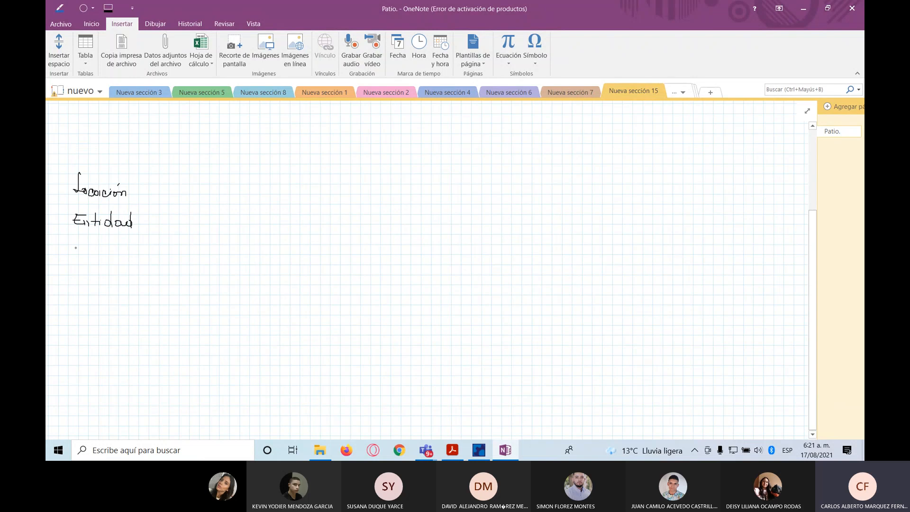
mouse_move(78, 244)
left_mouse_down()
mouse_move(87, 258)
mouse_move(116, 255)
left_mouse_up()
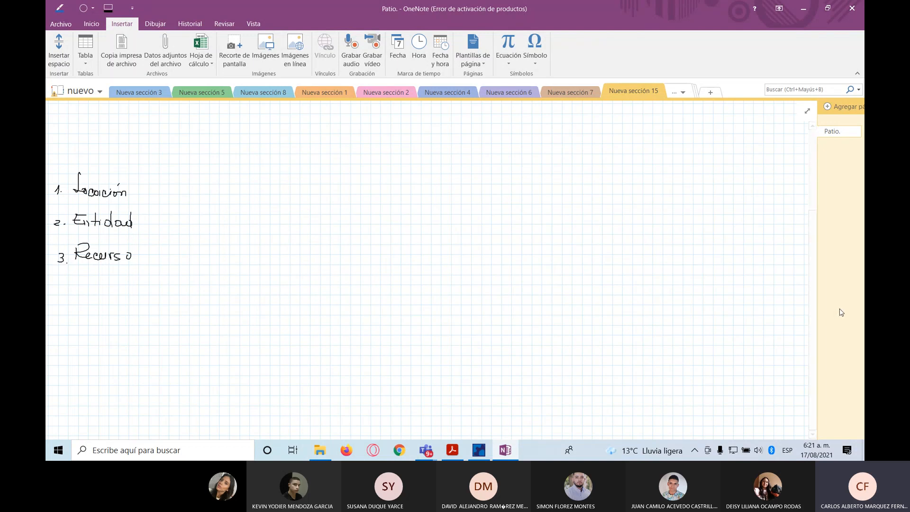
Insert more blank space on the page below the numbered list of Locación, Entidad and Recurso
scroll(812, 324, "up", 1)
left_click_drag(813, 325, 836, 242)
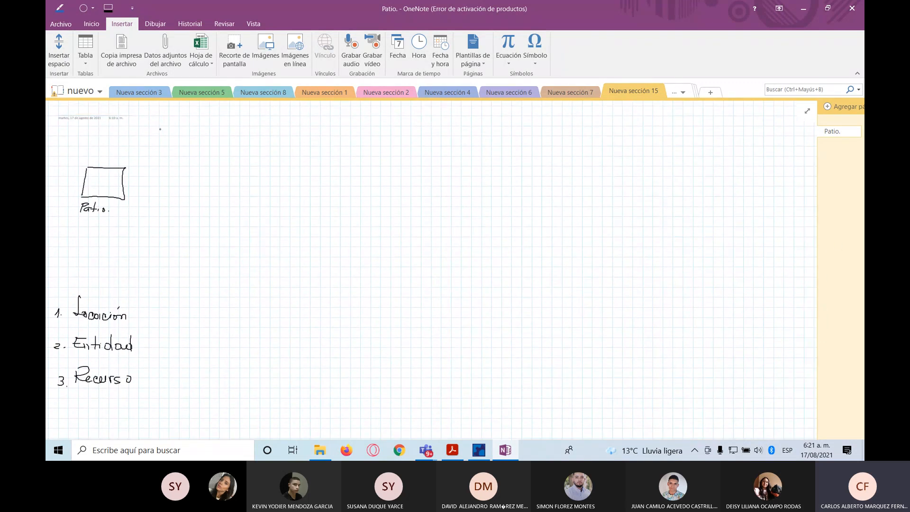
left_click(59, 50)
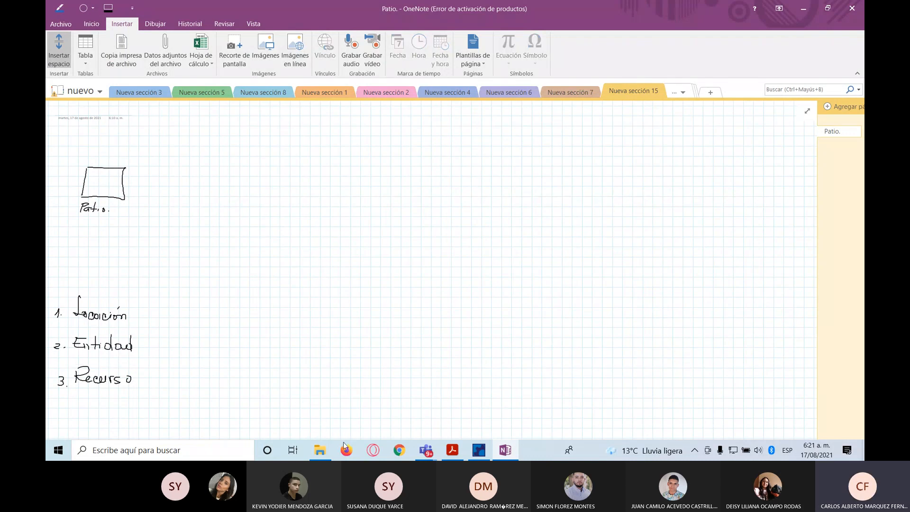
left_click(353, 425)
left_click_drag(799, 343, 806, 341)
left_click(58, 50)
left_click_drag(125, 230, 196, 429)
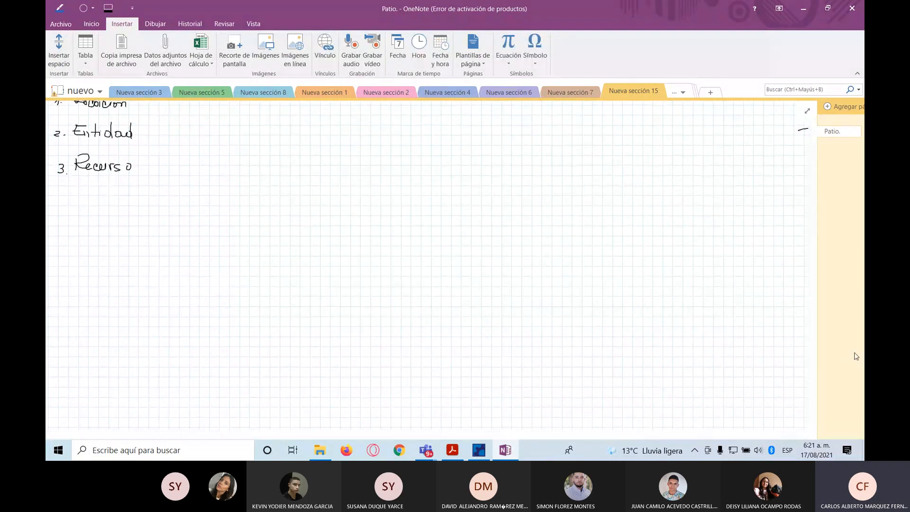
scroll(817, 334, "up", 1)
scroll(817, 331, "up", 5)
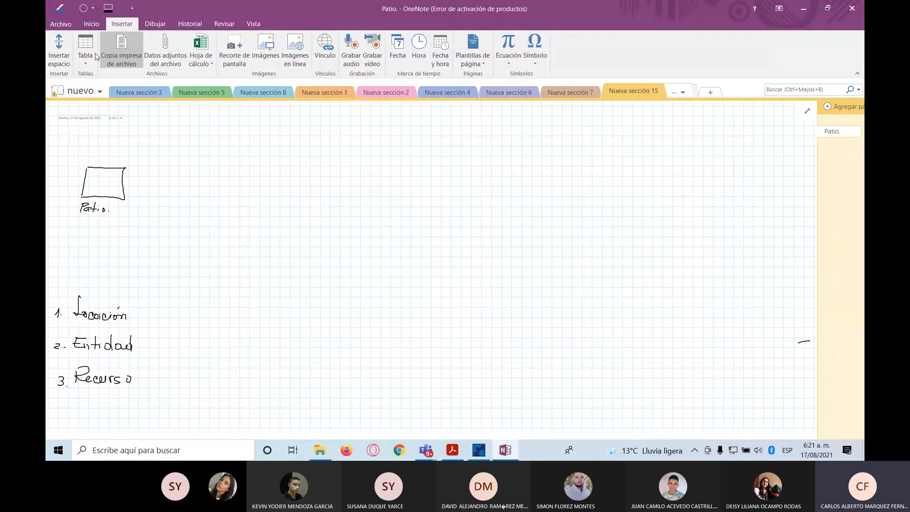
left_click(59, 48)
left_click_drag(283, 414, 290, 431)
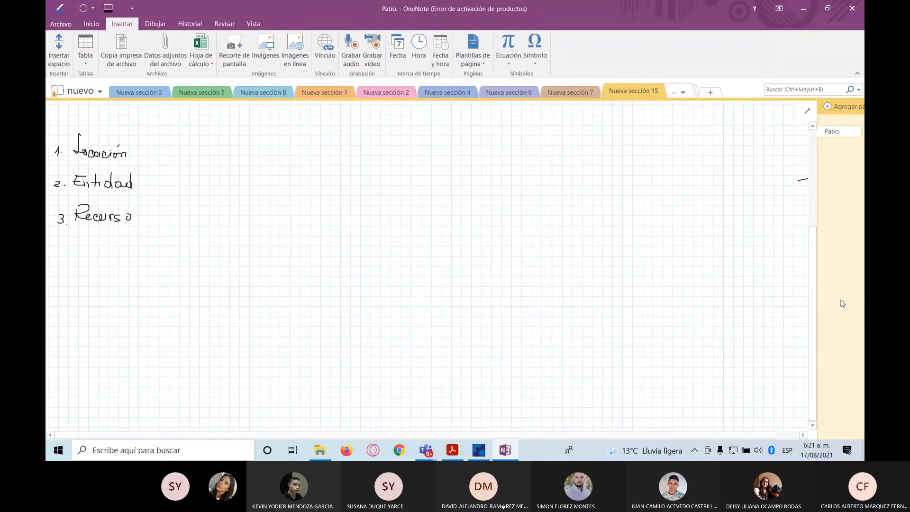
Sketch a second box level with Patio, label it "Eslentizacion" and join the two boxes with a line
scroll(825, 239, "up", 4)
scroll(825, 238, "up", 1)
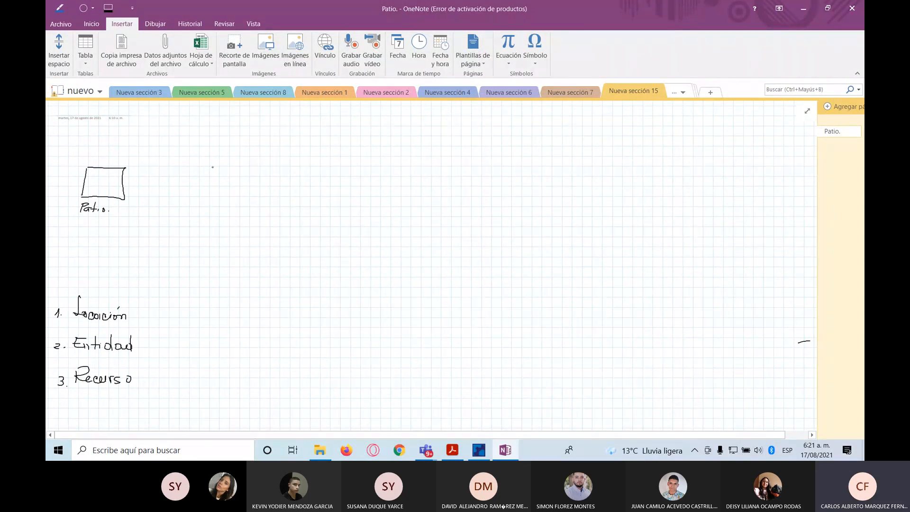
left_click_drag(212, 175, 210, 205)
mouse_move(213, 169)
left_mouse_down()
mouse_move(249, 168)
mouse_move(248, 201)
mouse_move(212, 204)
left_mouse_up()
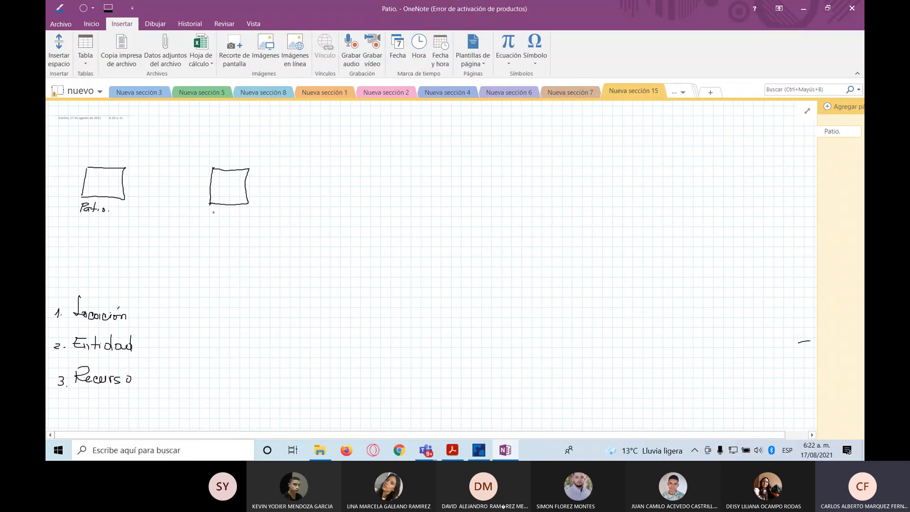
left_click_drag(213, 213, 280, 220)
left_click_drag(124, 184, 210, 188)
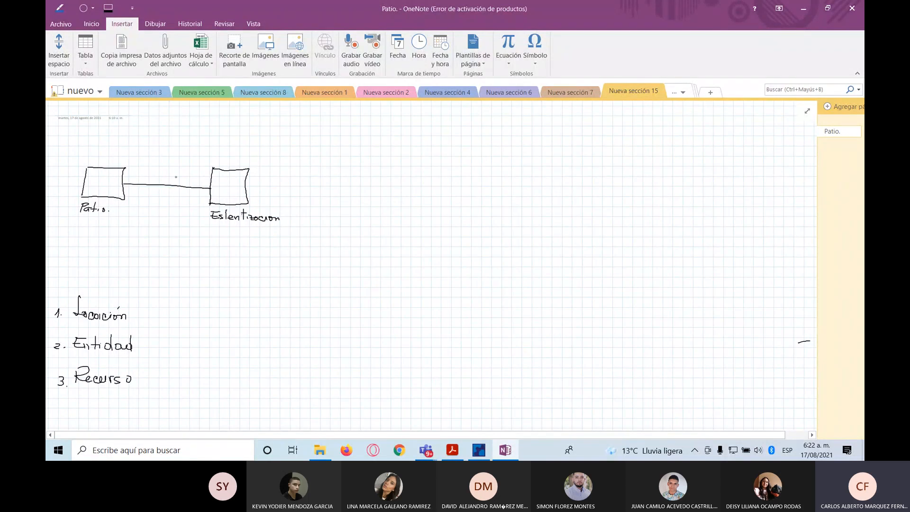
Sketch a stick figure pushing a cart loaded with small circles on the line between Patio and Eslentizacion
mouse_move(153, 168)
left_mouse_down()
mouse_move(158, 182)
mouse_move(170, 183)
mouse_move(186, 167)
left_mouse_up()
left_click_drag(143, 167, 134, 166)
left_click_drag(141, 161, 138, 184)
left_click_drag(174, 175, 163, 177)
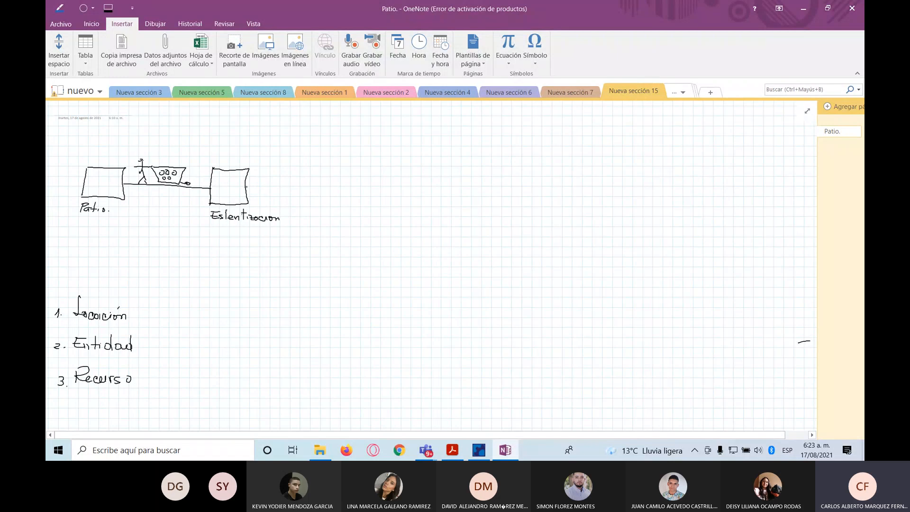
Connect a third box after Eslentizacion, label it "Cocción 1" and write "60 min" inside it
left_click_drag(246, 186, 299, 186)
mouse_move(302, 171)
left_mouse_down()
mouse_move(305, 201)
mouse_move(356, 172)
mouse_move(362, 205)
mouse_move(308, 210)
left_mouse_up()
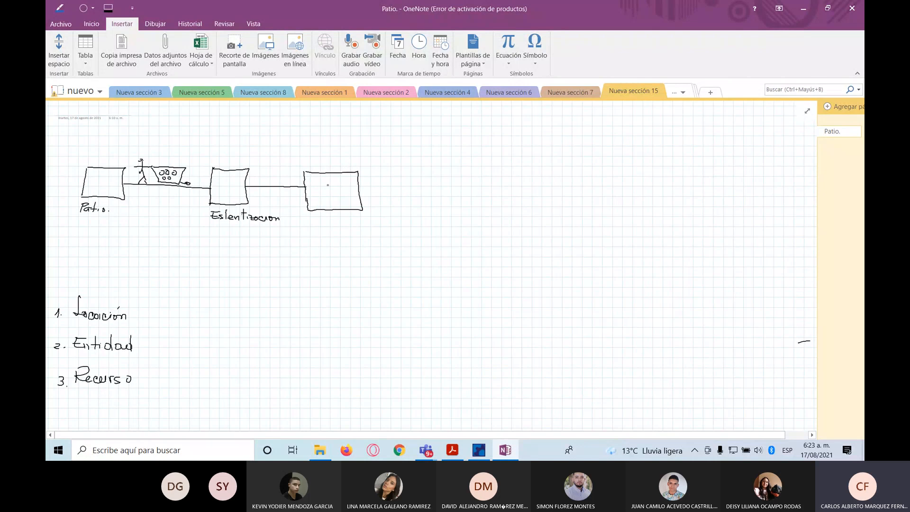
left_click_drag(316, 219, 349, 224)
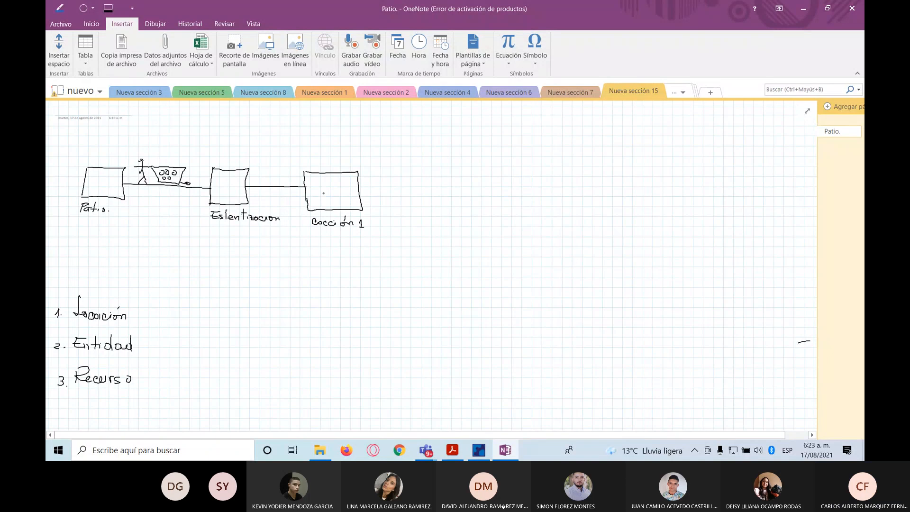
left_click_drag(326, 189, 347, 195)
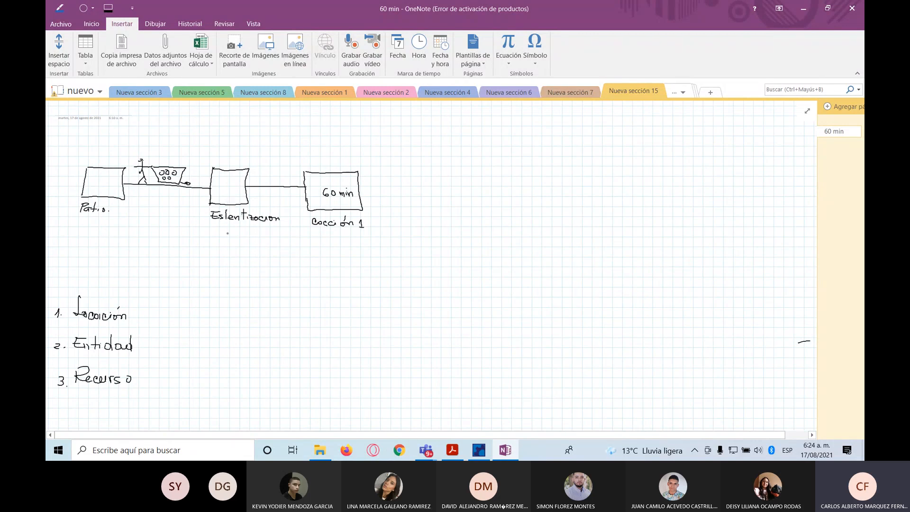
Sketch a stick figure below Eslentizacion and write "N[30,5]" inside its box
mouse_move(228, 236)
left_mouse_down()
mouse_move(222, 250)
mouse_move(234, 253)
mouse_move(218, 259)
left_mouse_up()
left_click_drag(223, 256, 230, 263)
left_click_drag(218, 191, 225, 184)
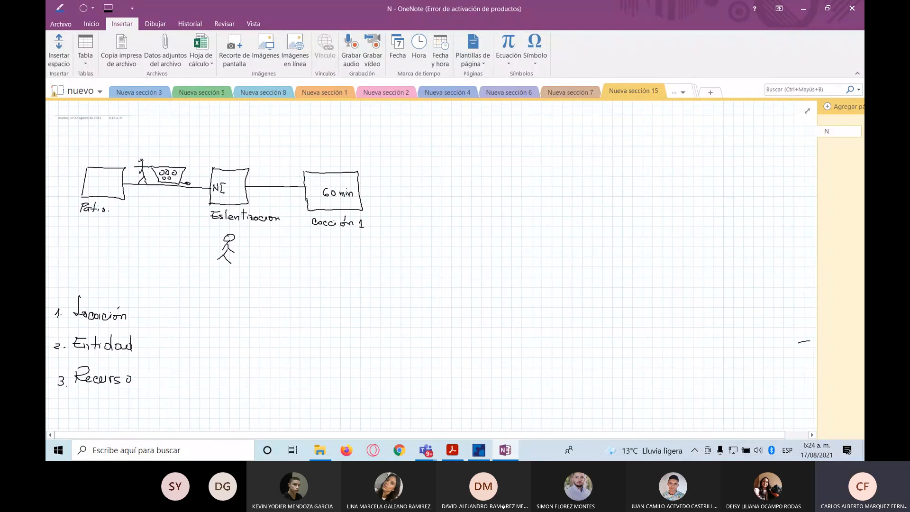
left_click_drag(226, 186, 226, 191)
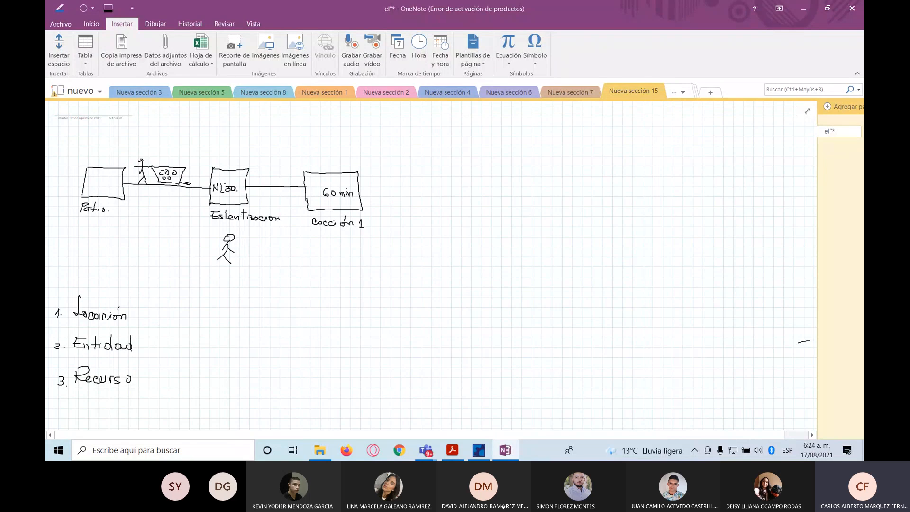
left_click_drag(236, 191, 241, 185)
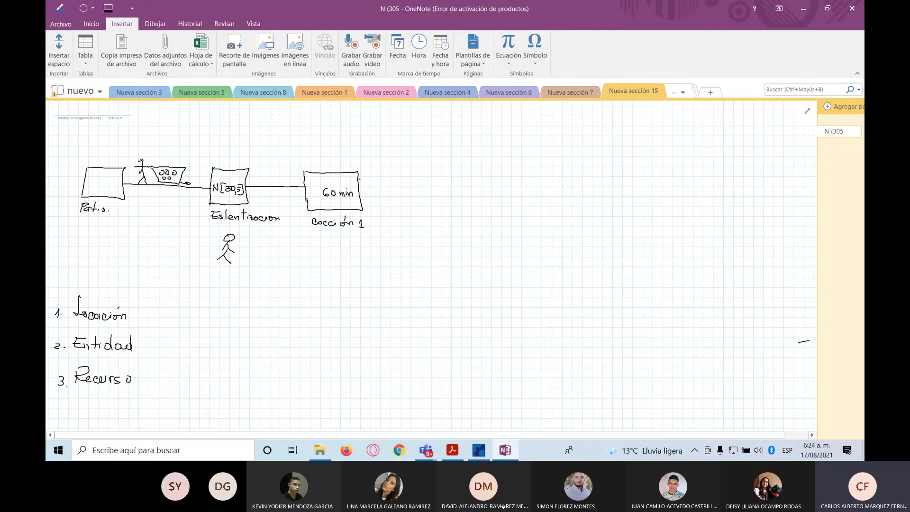
Connect a fourth box after Cocción 1, write "90 min" inside it and label it "Enfriamiento 1"
left_click_drag(360, 192, 386, 192)
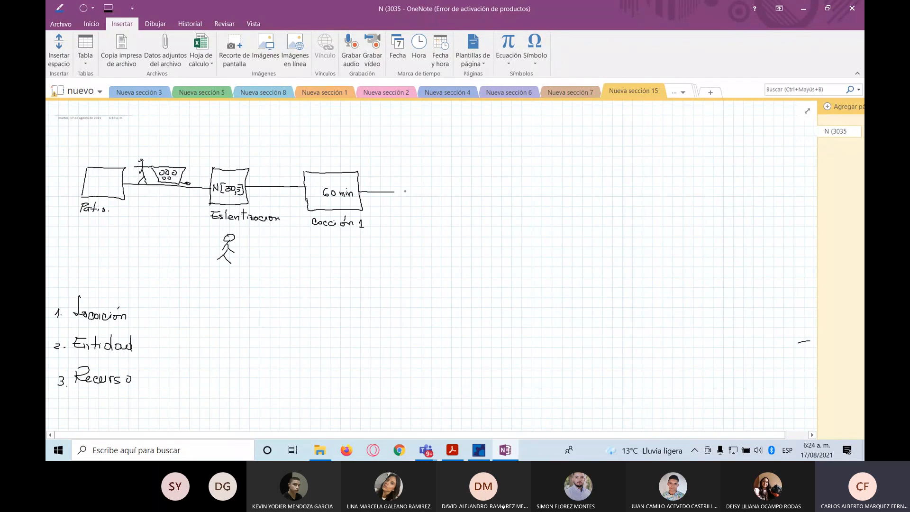
left_click_drag(392, 179, 393, 197)
mouse_move(392, 174)
left_mouse_down()
mouse_move(436, 176)
mouse_move(436, 205)
mouse_move(394, 211)
mouse_move(431, 217)
mouse_move(435, 208)
left_mouse_up()
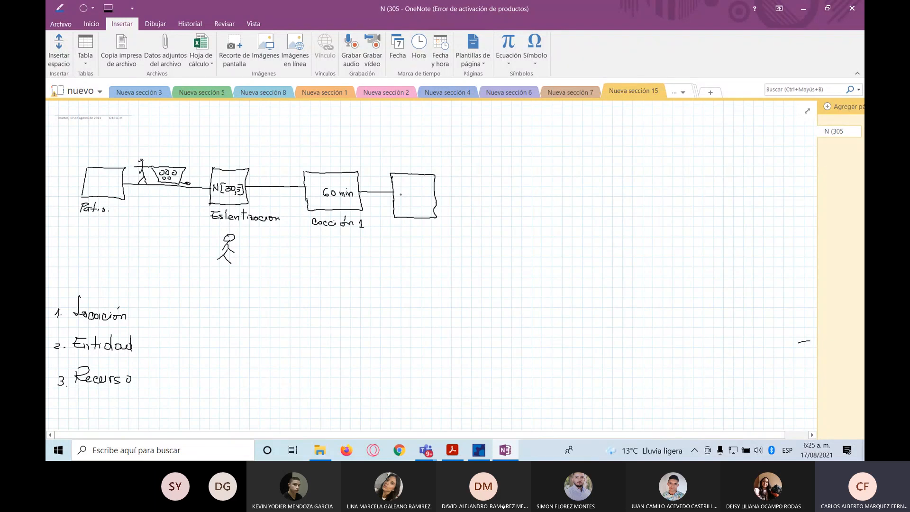
left_click_drag(408, 191, 415, 191)
left_click_drag(402, 226, 404, 233)
left_click_drag(419, 223, 414, 238)
left_click_drag(442, 232, 453, 233)
left_click_drag(451, 228, 460, 230)
left_click_drag(417, 237, 426, 242)
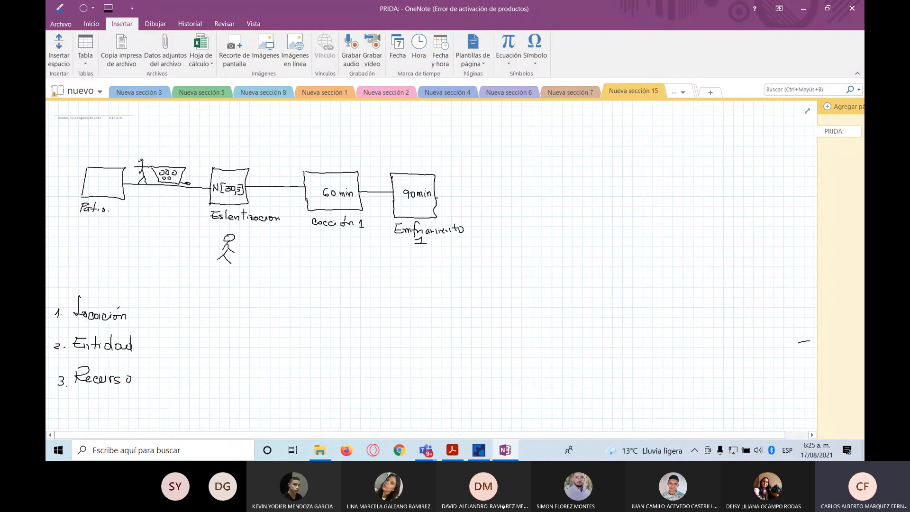
Connect a box labelled "Extraccion de pulpa" after Enfriamiento 1, with a stick figure below it and "U[30,40]" inside
mouse_move(441, 195)
left_mouse_down()
mouse_move(485, 190)
mouse_move(485, 212)
left_mouse_up()
mouse_move(488, 179)
left_mouse_down()
mouse_move(534, 180)
mouse_move(535, 218)
mouse_move(490, 214)
mouse_move(509, 253)
mouse_move(494, 261)
left_mouse_up()
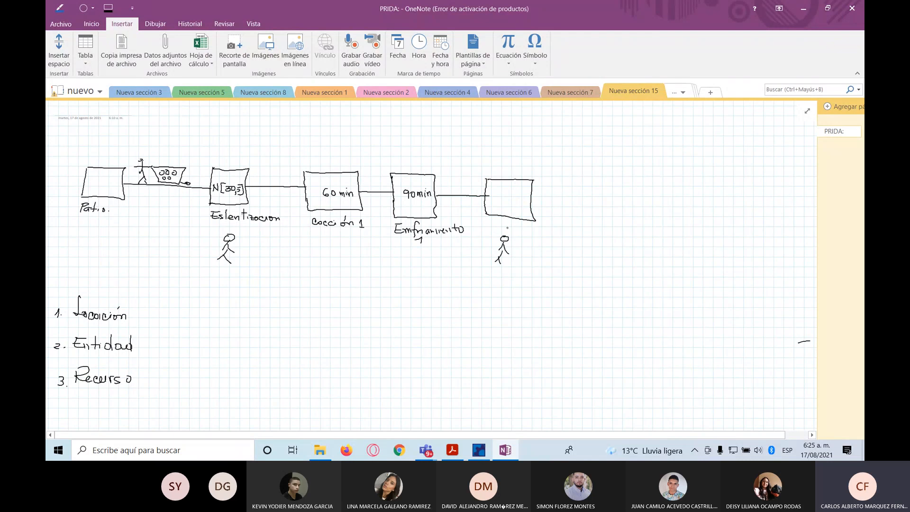
left_click_drag(489, 230, 495, 231)
left_click_drag(488, 234, 532, 232)
left_click_drag(547, 231, 573, 233)
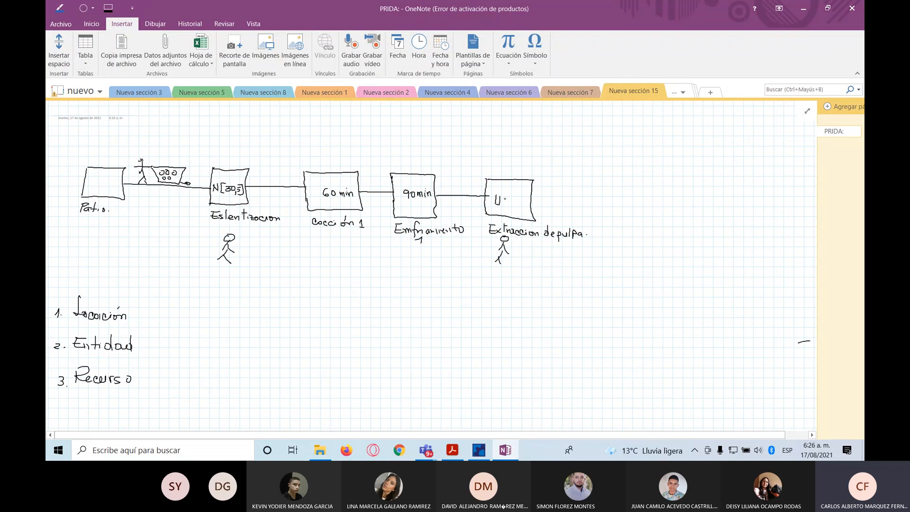
left_click_drag(502, 198, 506, 197)
left_click_drag(508, 200, 518, 200)
left_click_drag(531, 196, 530, 207)
Connect a box after Extraccion de pulpa and label it "Coccion 2"
left_click_drag(531, 197, 557, 198)
mouse_move(578, 199)
left_mouse_down()
mouse_move(593, 199)
mouse_move(593, 214)
mouse_move(630, 187)
mouse_move(636, 218)
mouse_move(596, 227)
left_mouse_up()
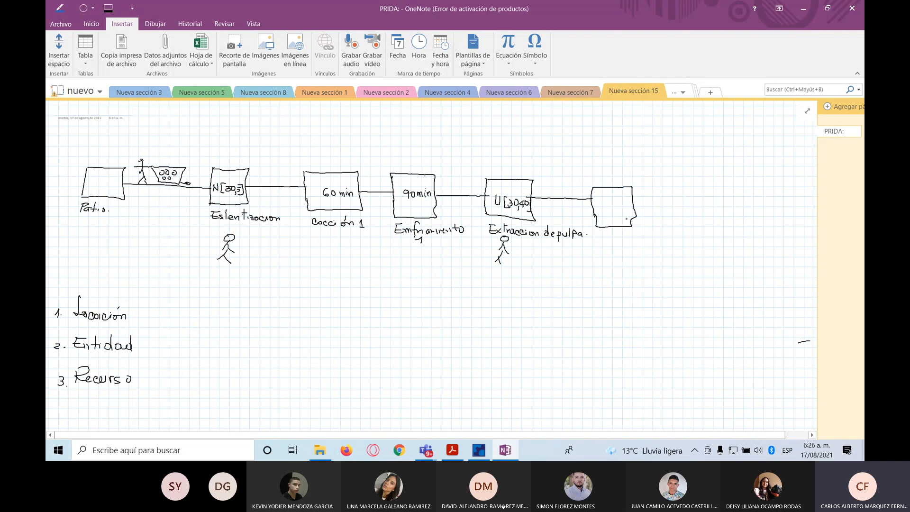
left_click_drag(603, 236, 645, 242)
left_click_drag(596, 206, 609, 217)
left_click_drag(616, 205, 621, 212)
key("ctrl+z")
key("ctrl+z")
key("ctrl+z")
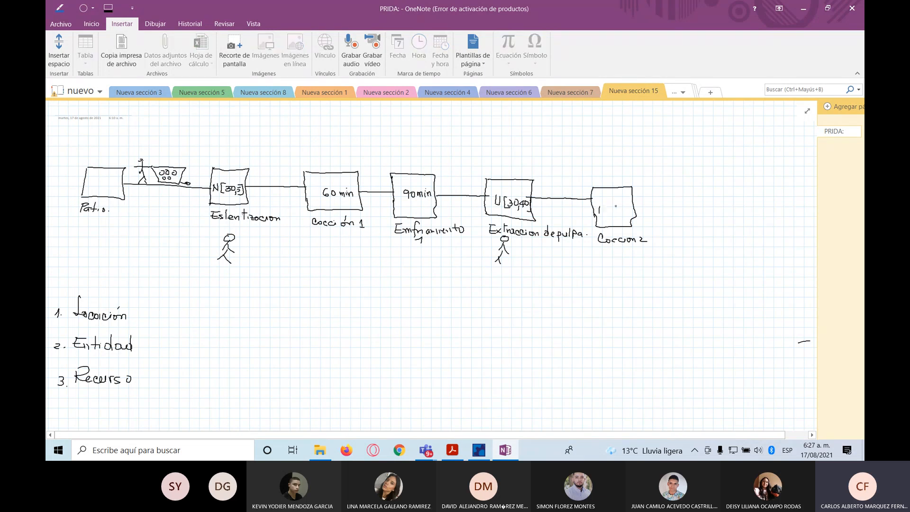
Write "T[30,35,40]" above the Coccion 2 box and connect another box after it
left_click_drag(594, 175, 610, 183)
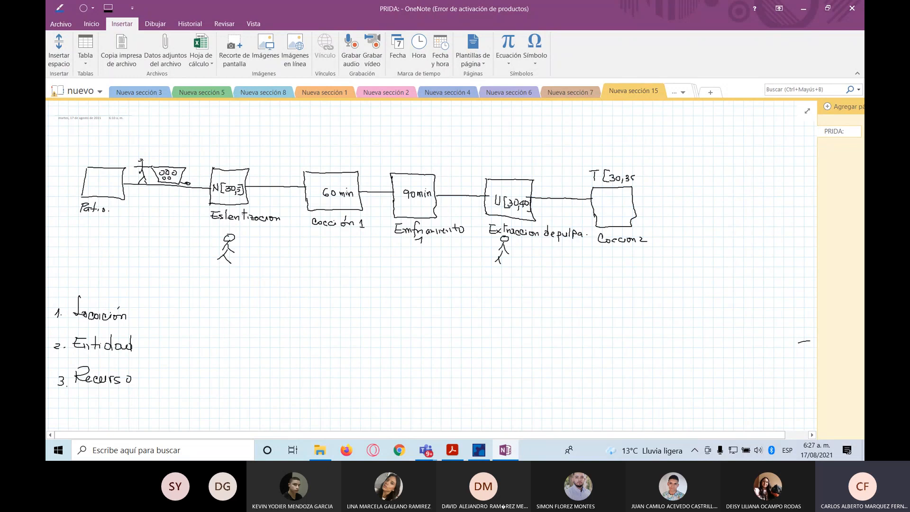
mouse_move(639, 174)
left_mouse_down()
mouse_move(657, 203)
mouse_move(670, 203)
left_mouse_up()
left_click_drag(677, 192, 678, 226)
mouse_move(677, 193)
left_mouse_down()
mouse_move(718, 190)
mouse_move(722, 226)
mouse_move(678, 227)
left_mouse_up()
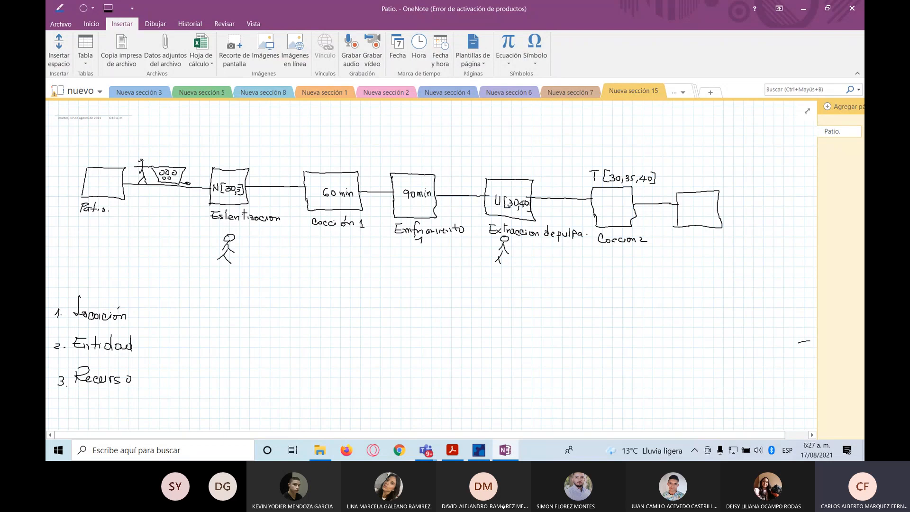
Label the box after Coccion 2 "Enfriamiento 2" and write "60 min" inside it
left_click_drag(683, 234, 693, 245)
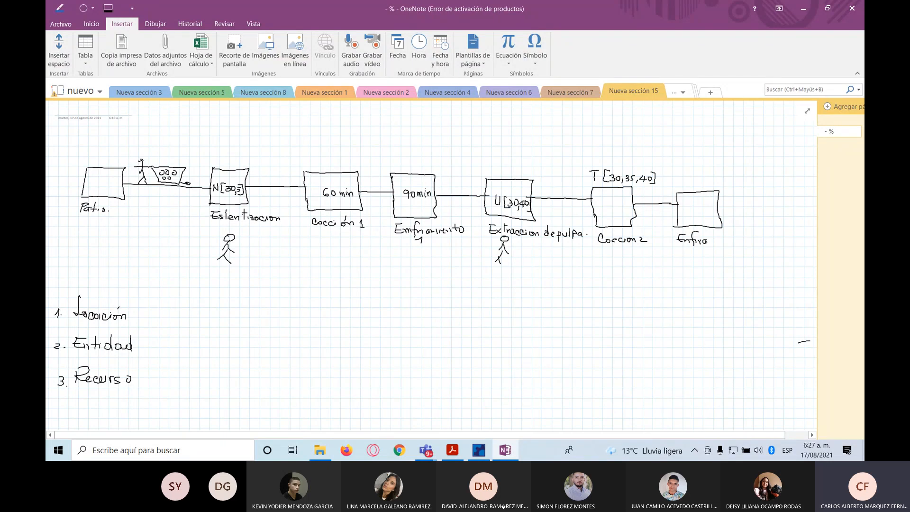
left_click_drag(716, 242, 743, 244)
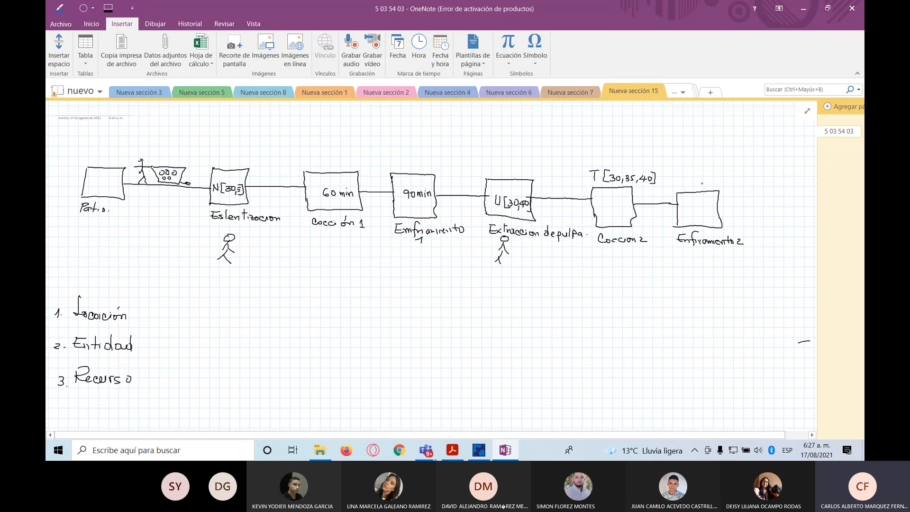
left_click_drag(690, 205, 693, 209)
Draw a line down from Enfriamiento 2 to a new box and label that box "Corte"
mouse_move(692, 255)
left_mouse_down()
mouse_move(694, 276)
mouse_move(712, 275)
mouse_move(668, 306)
mouse_move(721, 313)
mouse_move(721, 281)
mouse_move(708, 279)
mouse_move(759, 294)
left_mouse_up()
left_click_drag(747, 288, 757, 287)
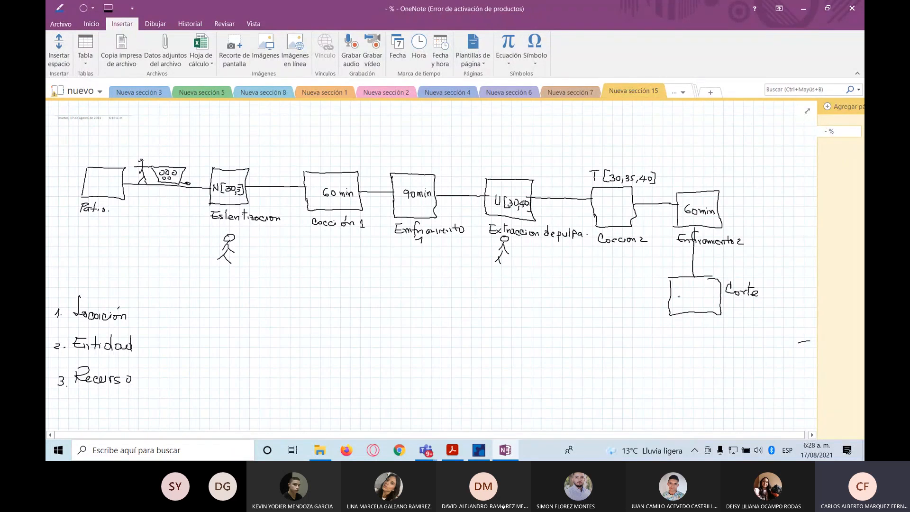
Write "LN[30,5]" inside the Corte box as its process time
left_click_drag(677, 292, 679, 300)
left_click_drag(697, 294, 696, 303)
left_click_drag(716, 294, 717, 305)
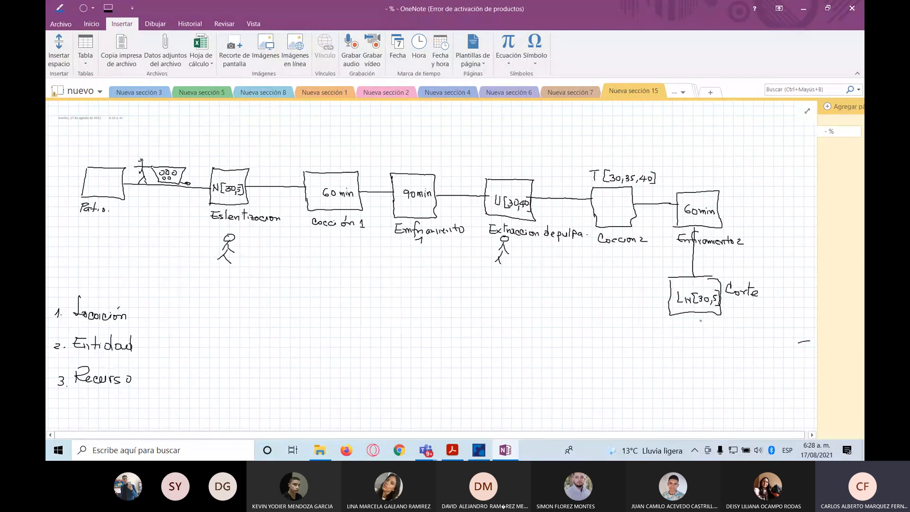
Draw a line down from Corte to a new box and label that box "Empaque"
left_click_drag(696, 316, 694, 336)
left_click_drag(669, 348, 722, 348)
mouse_move(666, 351)
left_mouse_down()
mouse_move(678, 380)
mouse_move(728, 379)
mouse_move(724, 348)
mouse_move(752, 378)
mouse_move(767, 365)
mouse_move(770, 379)
mouse_move(785, 365)
left_mouse_up()
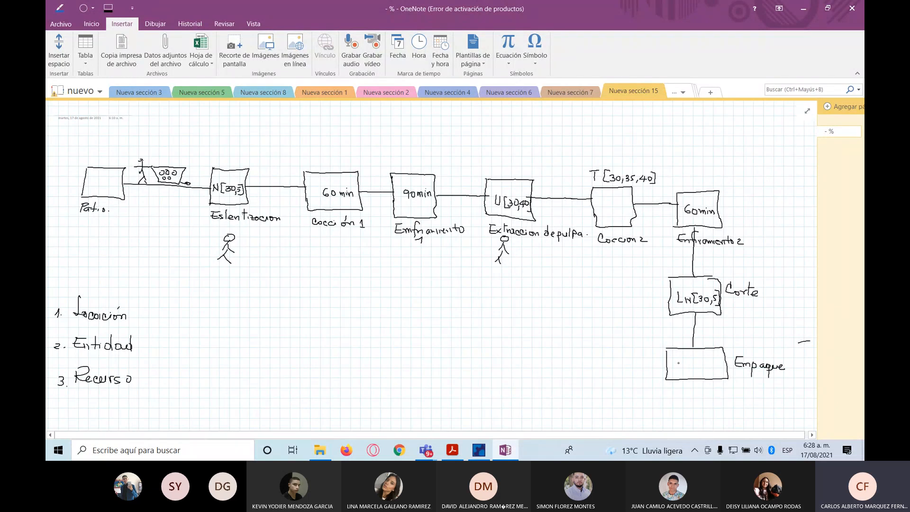
Write "W[3,5]" inside the Empaque box and draw an outgoing arrow from beneath it
mouse_move(676, 368)
left_mouse_down()
mouse_move(681, 361)
mouse_move(692, 371)
left_mouse_up()
mouse_move(700, 363)
left_mouse_down()
mouse_move(699, 371)
mouse_move(722, 373)
left_mouse_up()
mouse_move(691, 381)
left_mouse_down()
mouse_move(678, 399)
mouse_move(619, 397)
mouse_move(634, 400)
left_mouse_up()
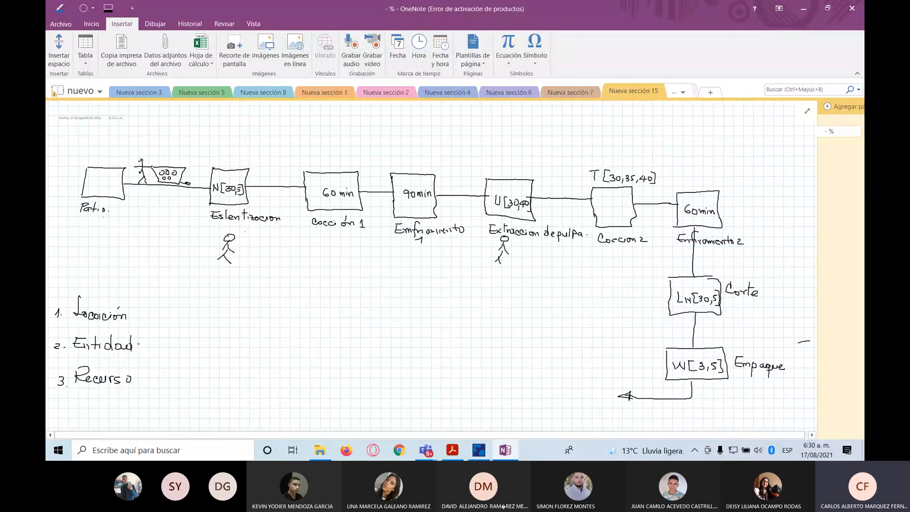
Draw an arrow after "Entidad" in the component list and write "Guayaba -" beside it
left_click_drag(140, 347, 154, 357)
mouse_move(179, 338)
left_mouse_down()
mouse_move(171, 345)
mouse_move(195, 346)
mouse_move(204, 360)
mouse_move(251, 348)
left_mouse_up()
left_click(235, 350)
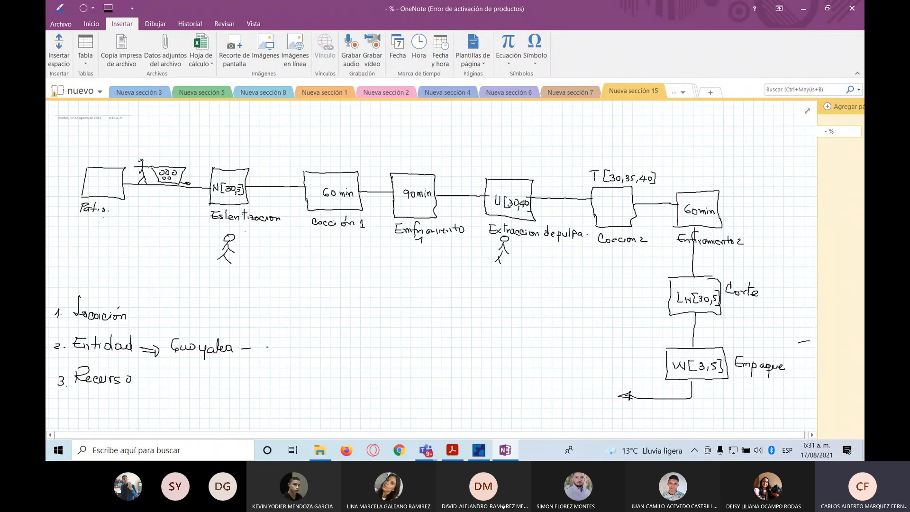
Continue the Entidad line with "Pulpa - Pasta de bocadillo - Bocadillo - Caja de Bocadillo"
mouse_move(259, 339)
left_mouse_down()
mouse_move(259, 349)
mouse_move(276, 352)
mouse_move(311, 349)
left_mouse_up()
left_click_drag(321, 341, 322, 350)
key("ctrl+z")
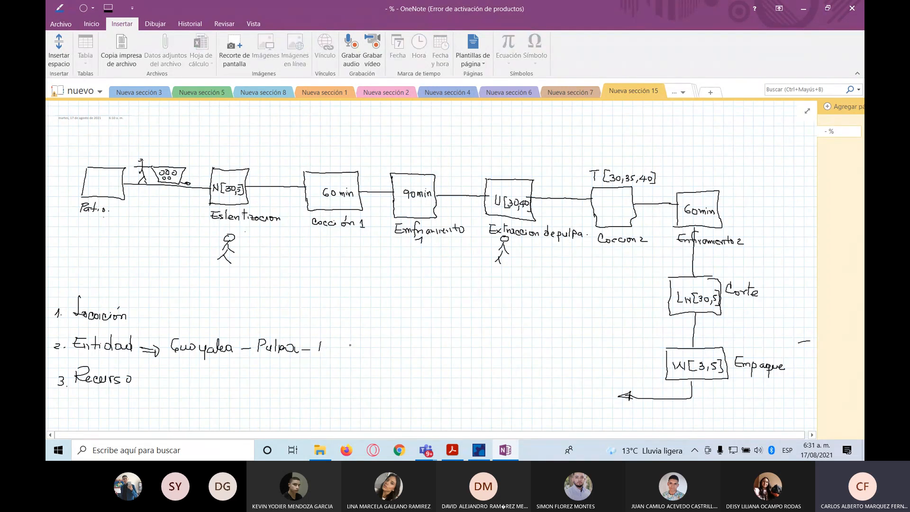
mouse_move(323, 341)
left_mouse_down()
mouse_move(345, 353)
mouse_move(418, 352)
left_mouse_up()
left_click(407, 354)
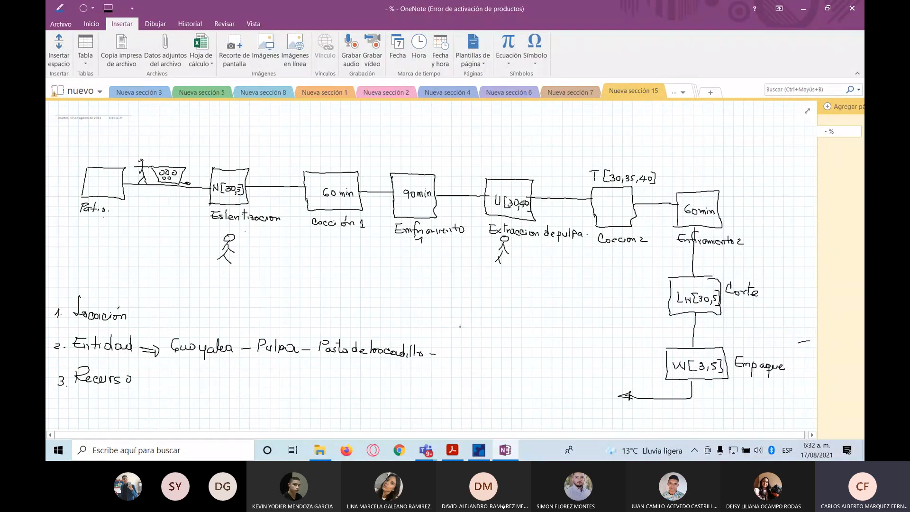
mouse_move(448, 344)
left_mouse_down()
mouse_move(444, 355)
mouse_move(489, 351)
left_mouse_up()
left_click(477, 353)
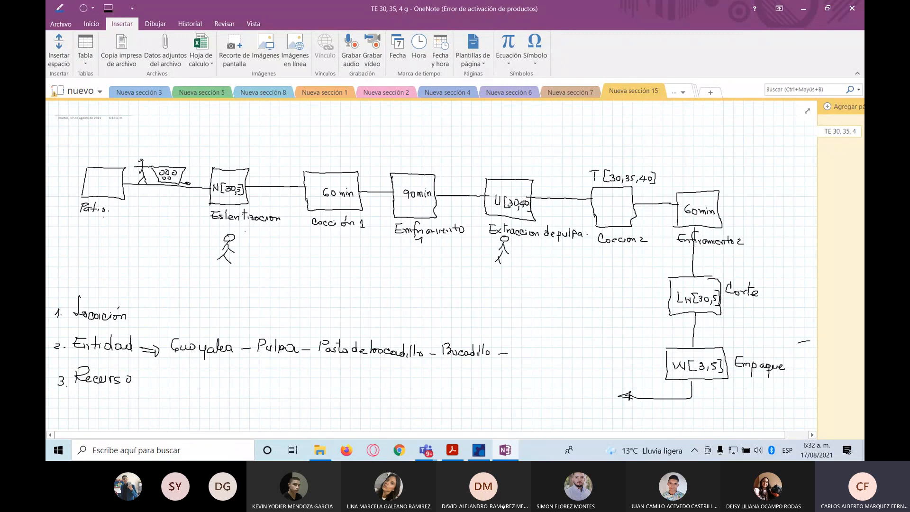
mouse_move(520, 347)
left_mouse_down()
mouse_move(529, 361)
mouse_move(594, 356)
mouse_move(597, 348)
mouse_move(607, 358)
left_mouse_up()
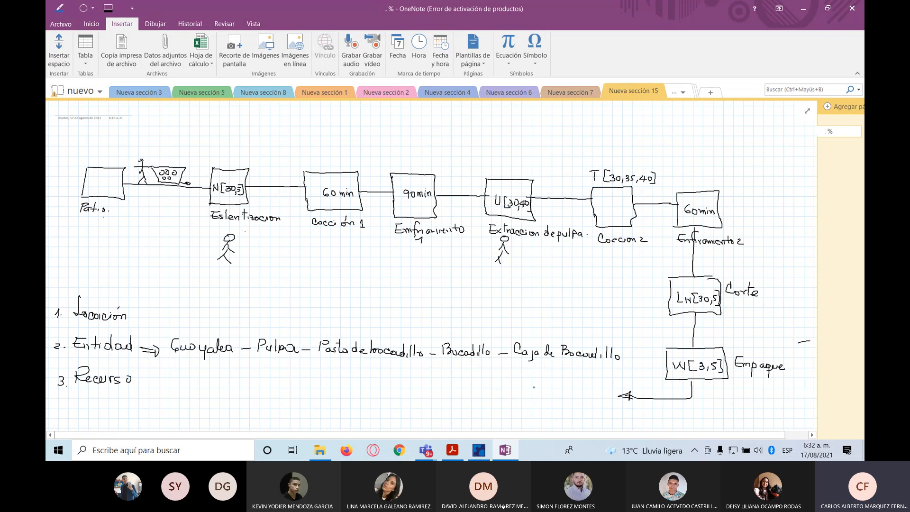
Draw a box labelled "Bodega" past the outgoing arrow's tip and sketch a vehicle labelled "Carro" under the arrow
mouse_move(537, 387)
left_mouse_down()
mouse_move(536, 410)
mouse_move(586, 385)
mouse_move(596, 391)
mouse_move(597, 424)
mouse_move(537, 422)
mouse_move(536, 412)
mouse_move(566, 396)
mouse_move(575, 417)
left_mouse_up()
left_click(584, 409)
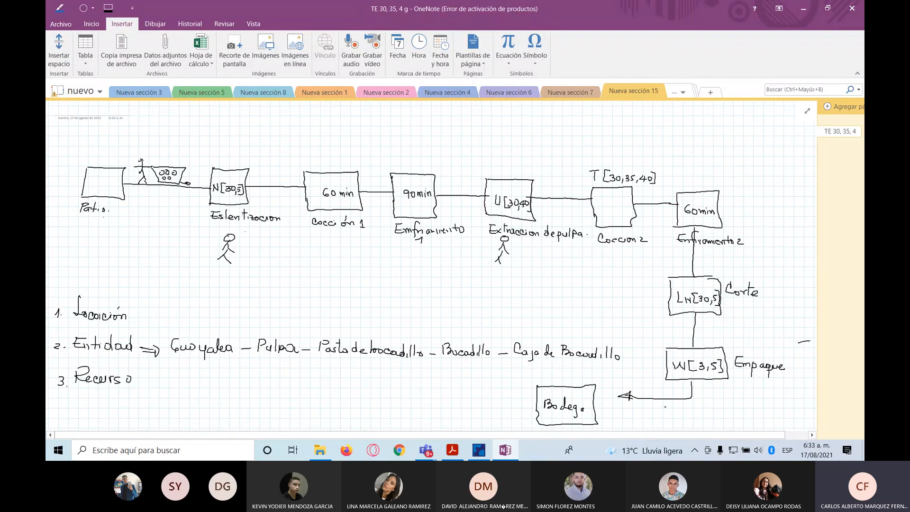
mouse_move(659, 411)
left_mouse_down()
mouse_move(653, 419)
mouse_move(704, 404)
mouse_move(704, 411)
mouse_move(670, 419)
left_mouse_up()
left_click_drag(708, 412, 731, 418)
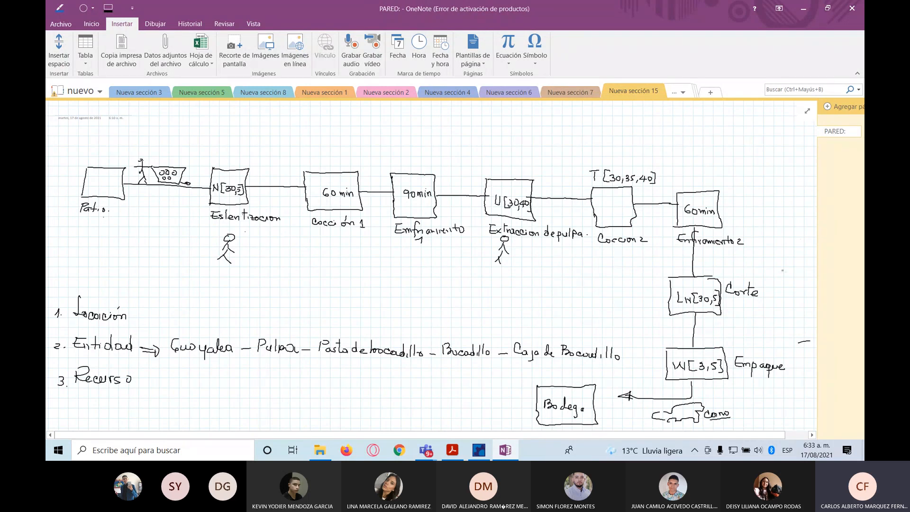
Draw a stick-figure operator beside Corte and another beside Empaque, undoing and redrawing the legs of the second figure
mouse_move(786, 283)
left_mouse_down()
mouse_move(776, 314)
mouse_move(791, 317)
left_mouse_up()
mouse_move(804, 361)
left_mouse_down()
mouse_move(796, 377)
mouse_move(808, 381)
mouse_move(781, 397)
left_mouse_up()
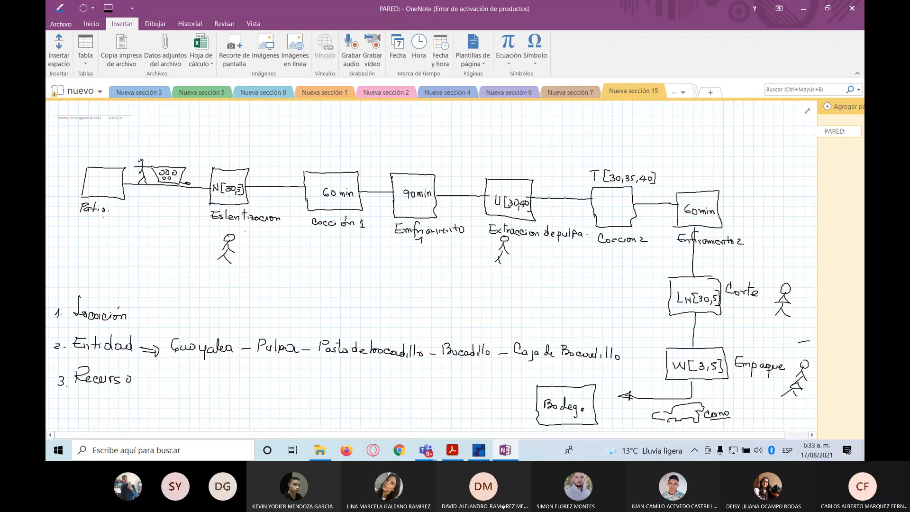
key("ctrl+z")
key("ctrl+z")
key("ctrl+z")
key("ctrl+z")
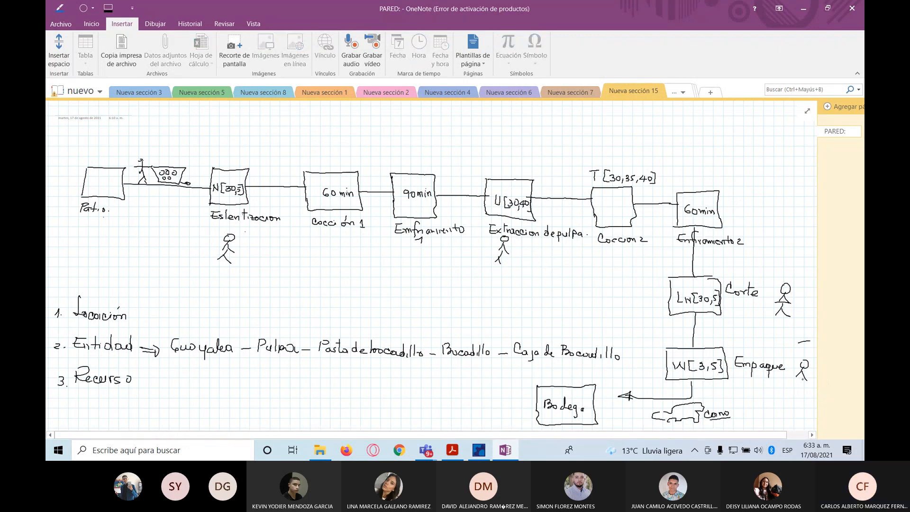
key("ctrl+z")
key("ctrl+z")
mouse_move(804, 359)
left_mouse_down()
mouse_move(807, 379)
mouse_move(796, 388)
mouse_move(808, 389)
left_mouse_up()
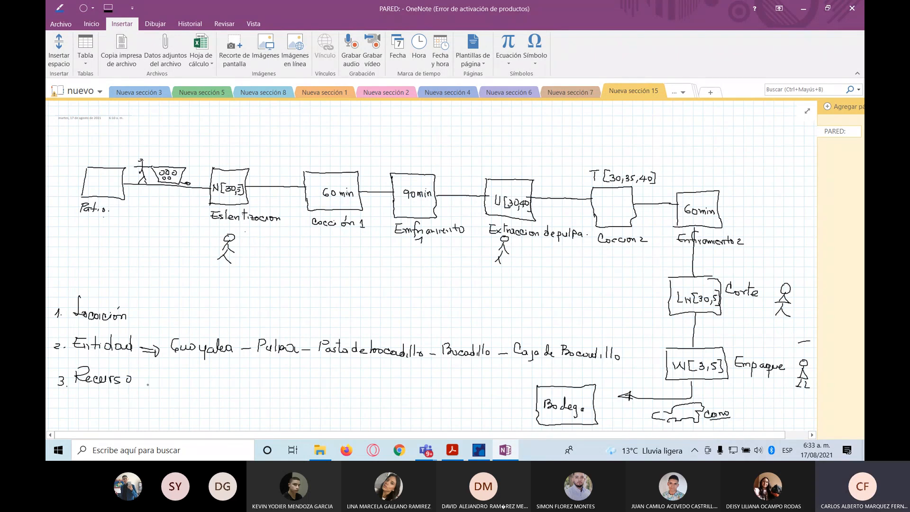
Add an arrow and an opening brace after "Recurso" and write "Estaticos ⇒" followed by the two workers' names
left_click_drag(141, 381, 155, 381)
mouse_move(144, 384)
left_mouse_down()
mouse_move(175, 395)
mouse_move(180, 418)
left_mouse_up()
left_click_drag(207, 373, 210, 383)
mouse_move(217, 372)
left_mouse_down()
mouse_move(217, 383)
mouse_move(260, 383)
mouse_move(237, 373)
mouse_move(306, 383)
left_mouse_up()
mouse_move(308, 379)
left_mouse_down()
mouse_move(314, 372)
mouse_move(313, 383)
left_mouse_up()
left_click_drag(318, 381, 378, 385)
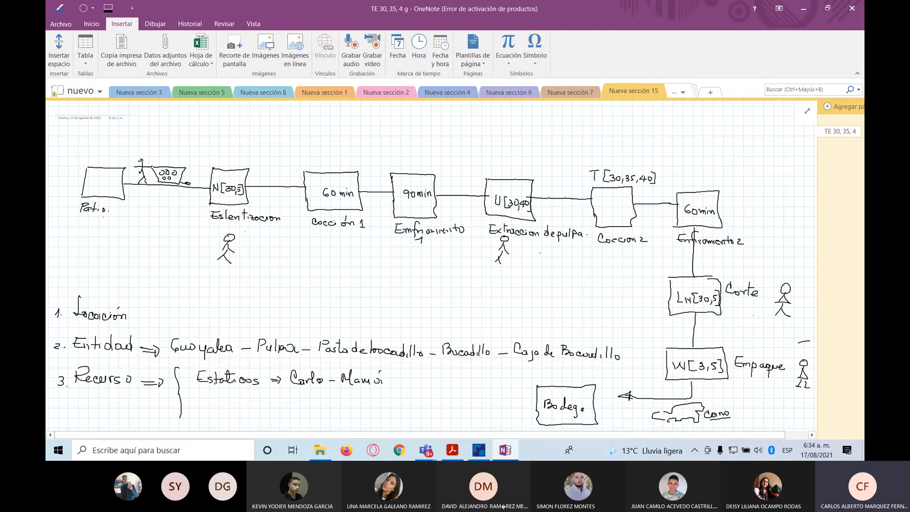
Write "Dinamicos ⇒ Carreta - Carro" under the Estaticos line inside the Recurso brace
mouse_move(194, 405)
left_mouse_down()
mouse_move(195, 416)
mouse_move(275, 413)
left_mouse_up()
left_click_drag(262, 417, 268, 419)
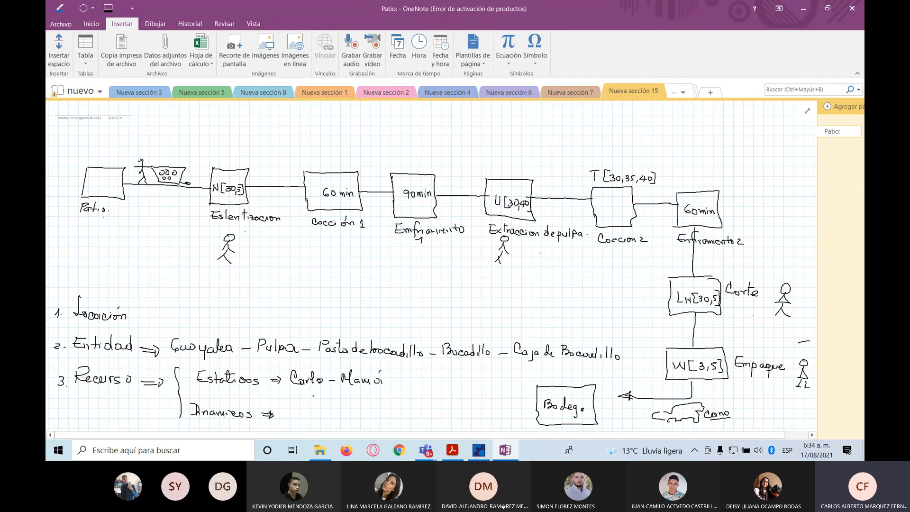
left_click_drag(291, 405, 291, 415)
left_click_drag(297, 410, 318, 417)
mouse_move(316, 416)
left_mouse_down()
mouse_move(323, 402)
mouse_move(328, 417)
mouse_move(381, 413)
left_mouse_up()
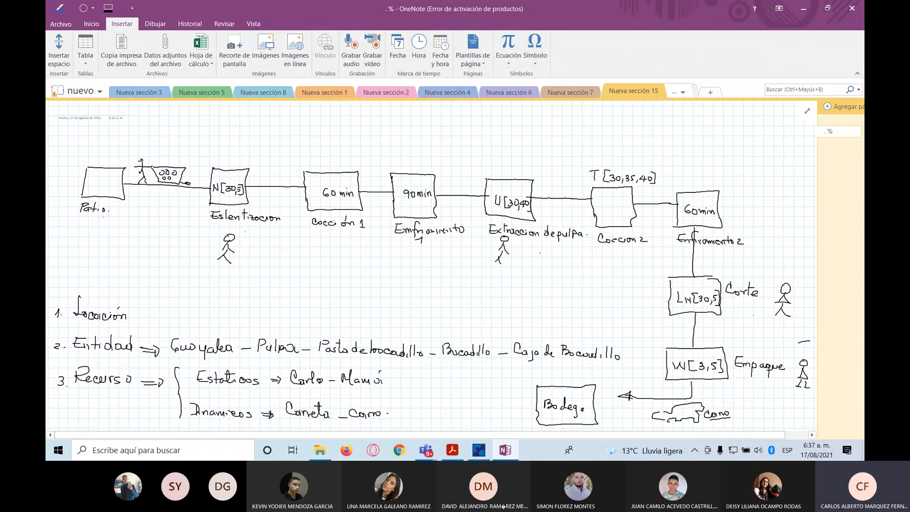
Switch to ProModel and open the Locaciones editor with its graphics library
left_click(479, 450)
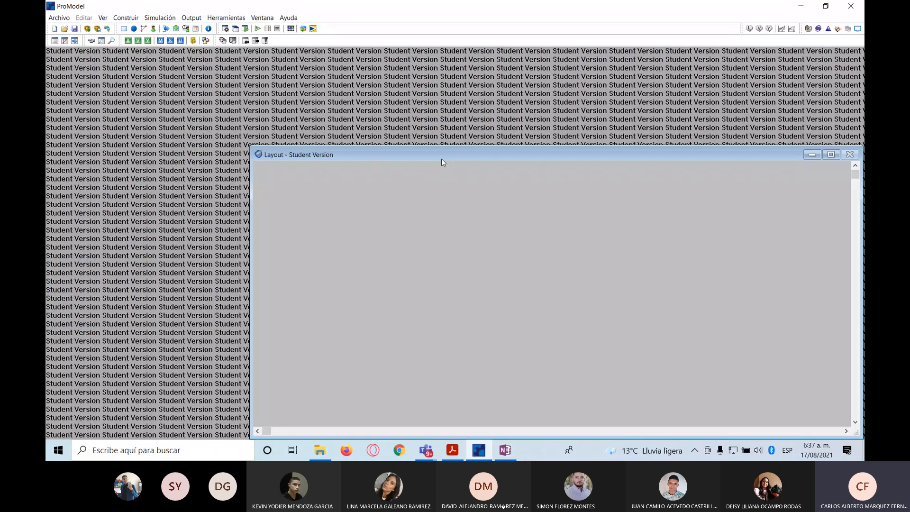
left_click(126, 18)
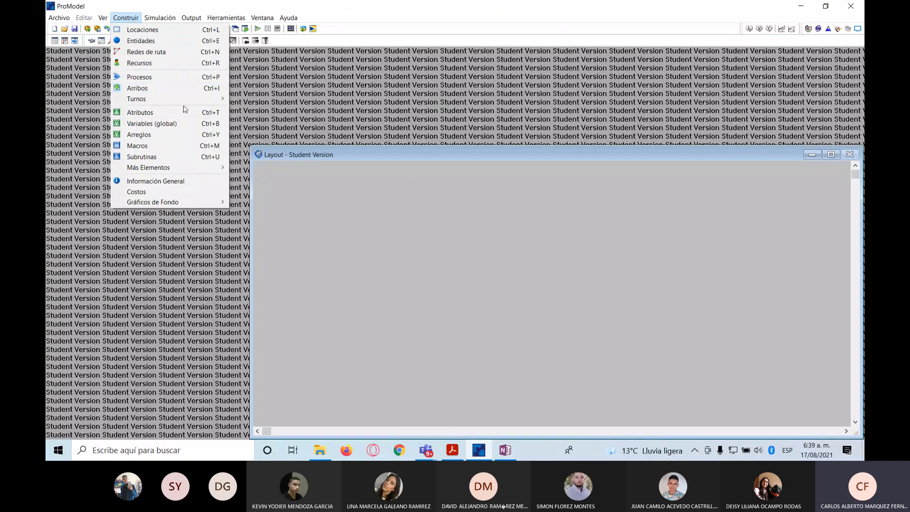
left_click(183, 28)
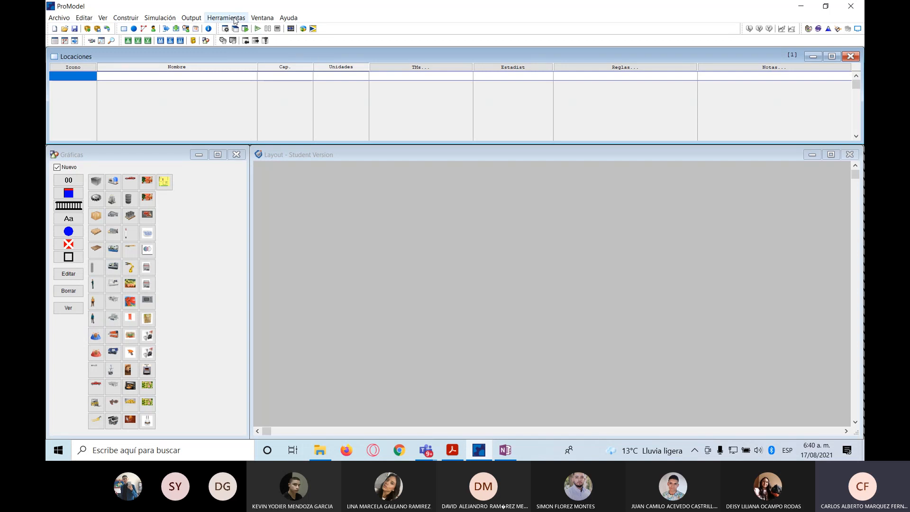
Open ProModel's Editor Gráfico and start importing a graphic
left_click(235, 21)
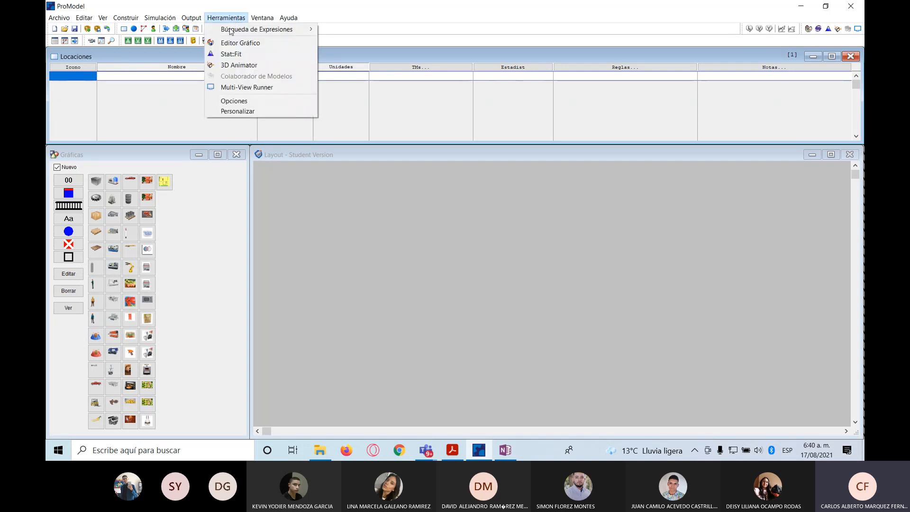
left_click(230, 44)
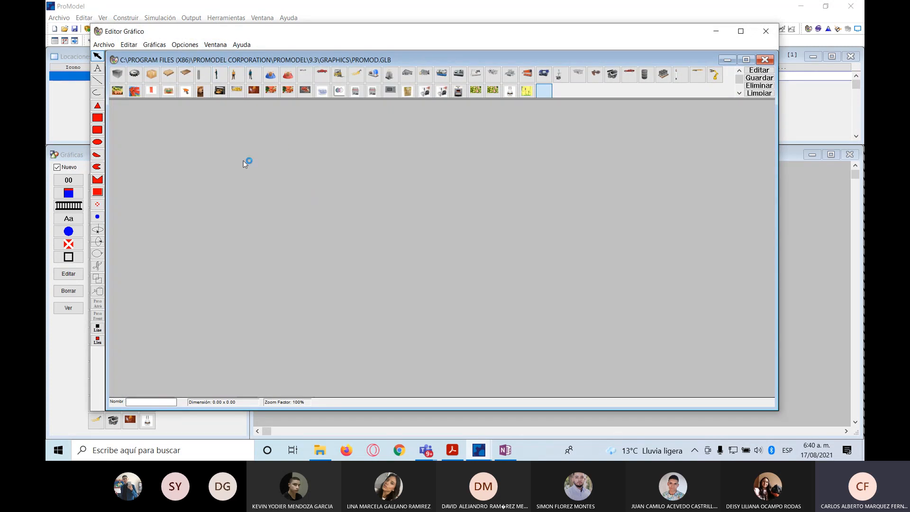
left_click(130, 45)
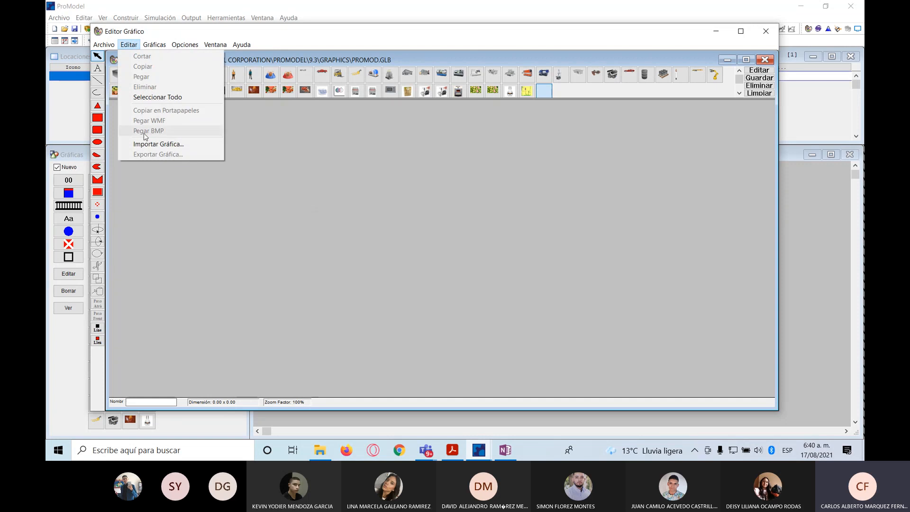
left_click(159, 144)
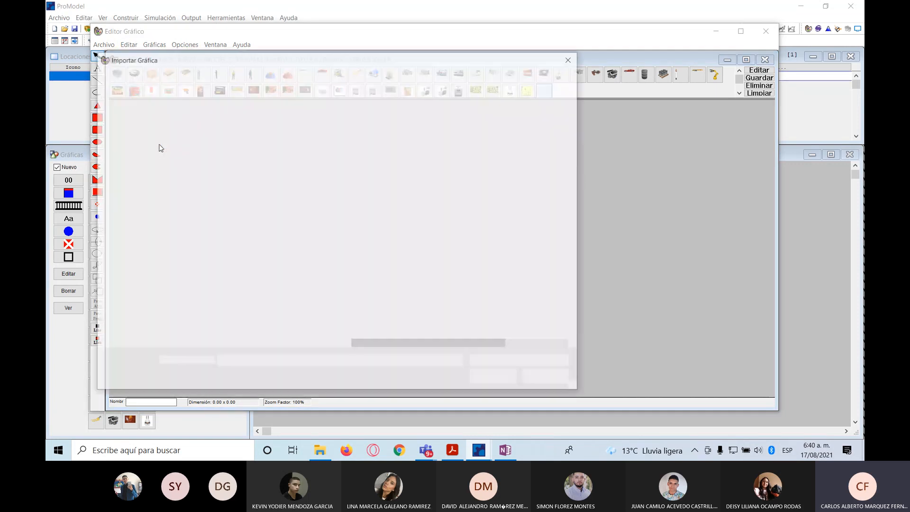
Browse to the "Imagen ITM" folder on the desktop for the graphic to import
scroll(256, 265, "down", 3)
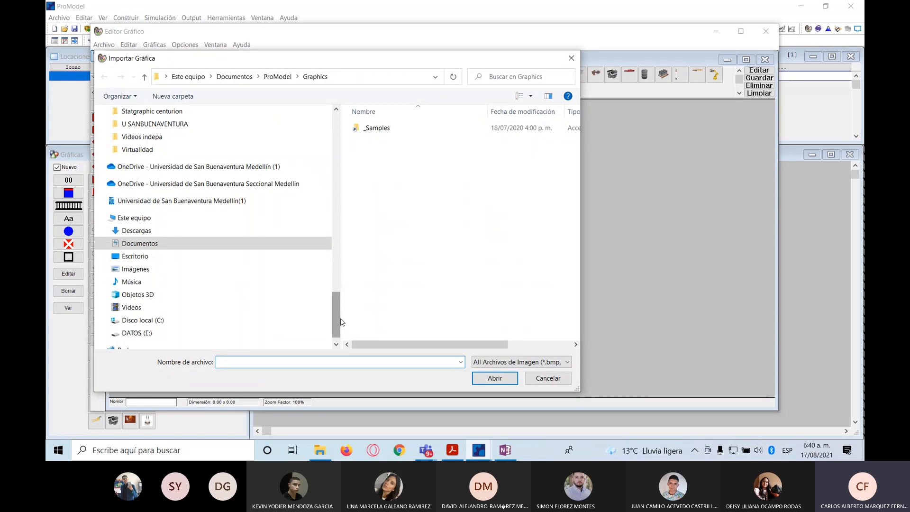
left_click_drag(340, 322, 352, 137)
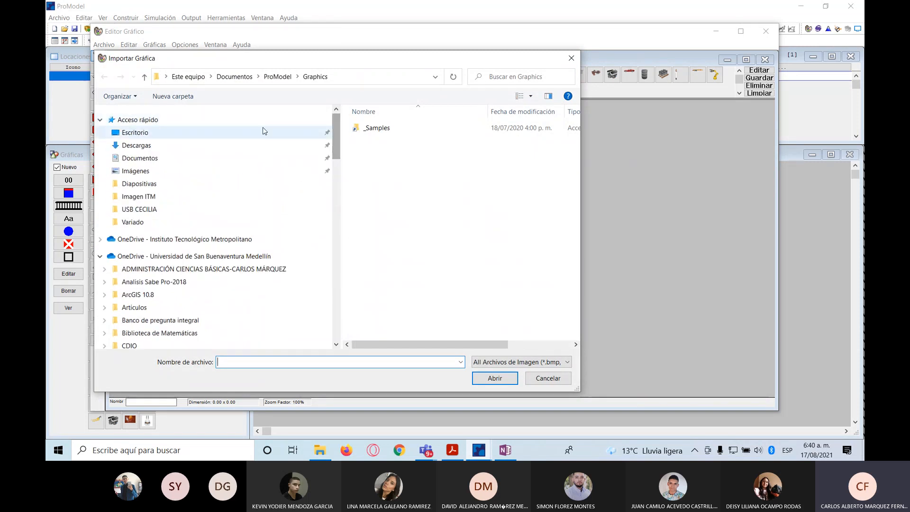
left_click(259, 135)
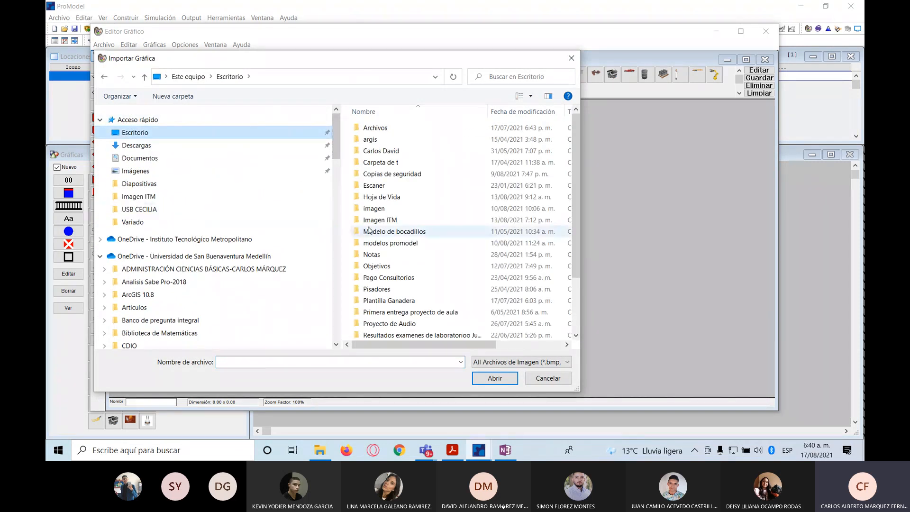
double_click(375, 221)
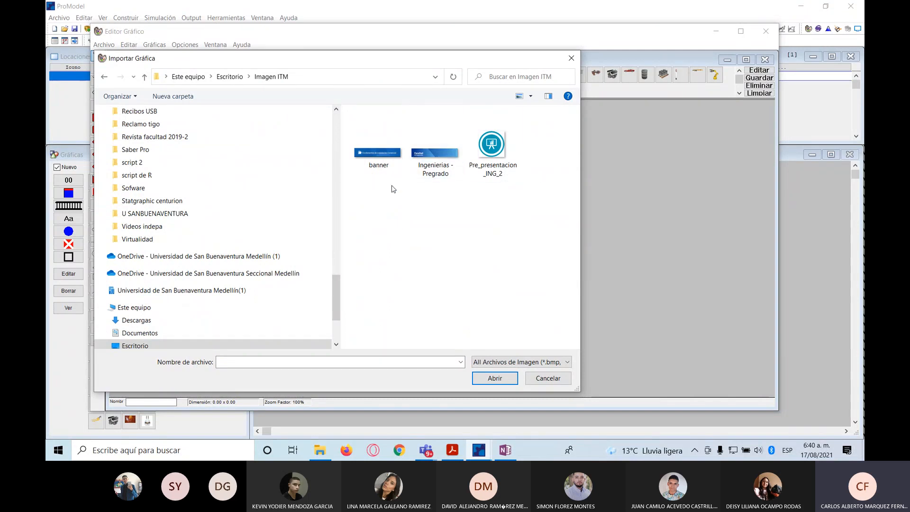
Check the desktop's "imagen" folder for pictures and return to the "Imagen ITM" folder
left_click(105, 78)
double_click(372, 209)
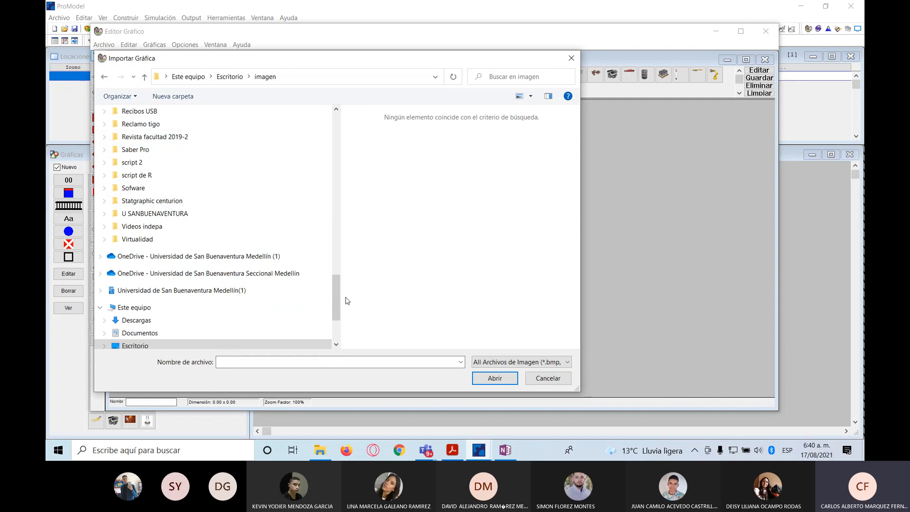
left_click_drag(339, 300, 337, 137)
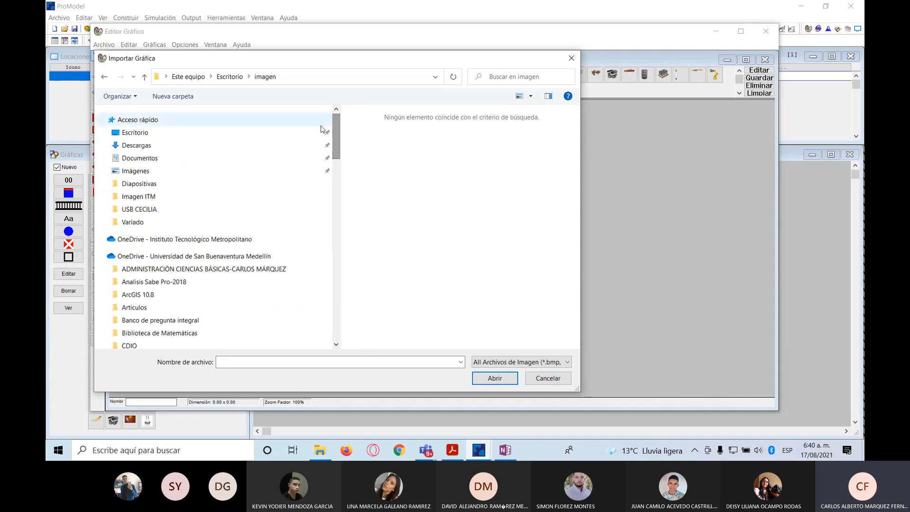
left_click(203, 135)
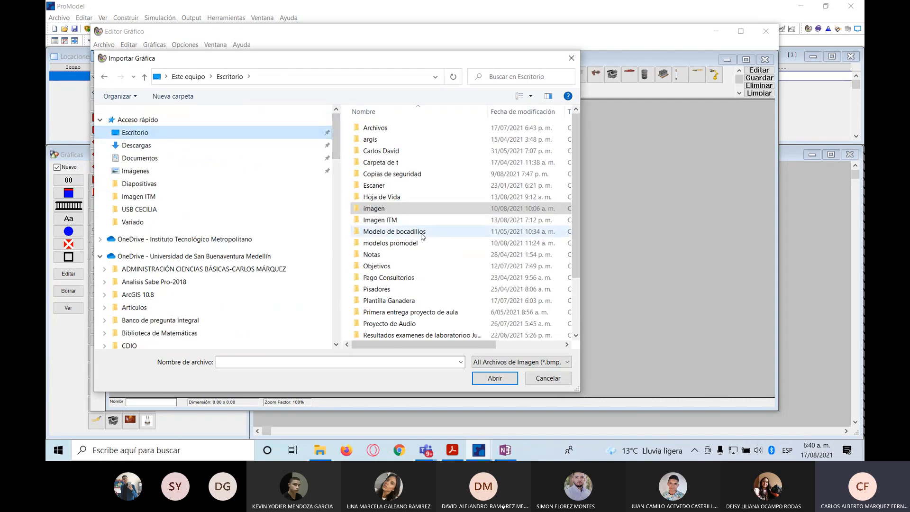
double_click(404, 221)
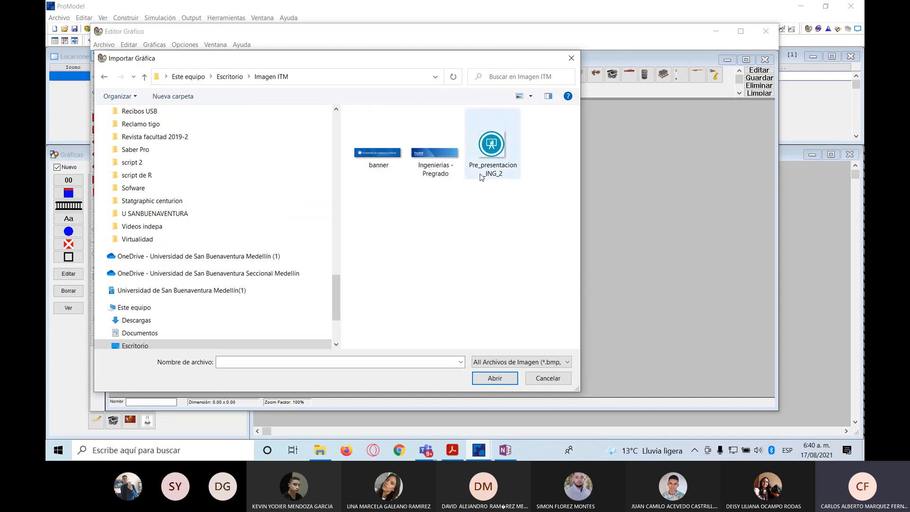
Import the image "Pre_presentacion_ING_2" and save it as a new graphic in the library
left_click(492, 160)
left_click(495, 378)
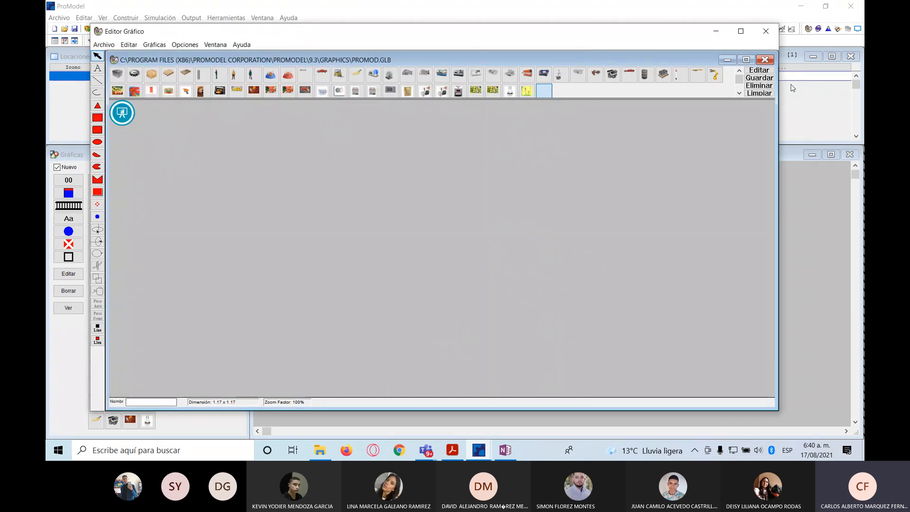
left_click(767, 77)
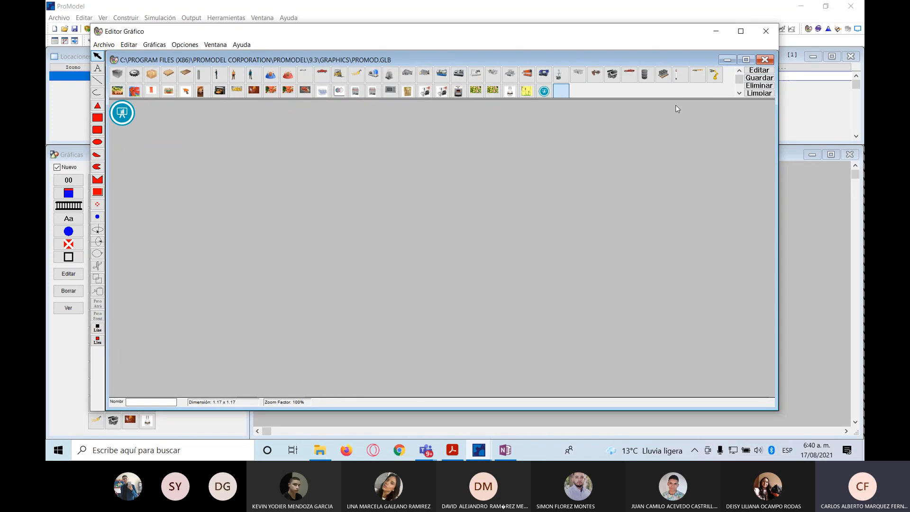
Save a second copy of the imported graphic and close the Editor Gráfico, saving the changes to the PROMOD.GLB library
left_click(760, 77)
left_click(766, 31)
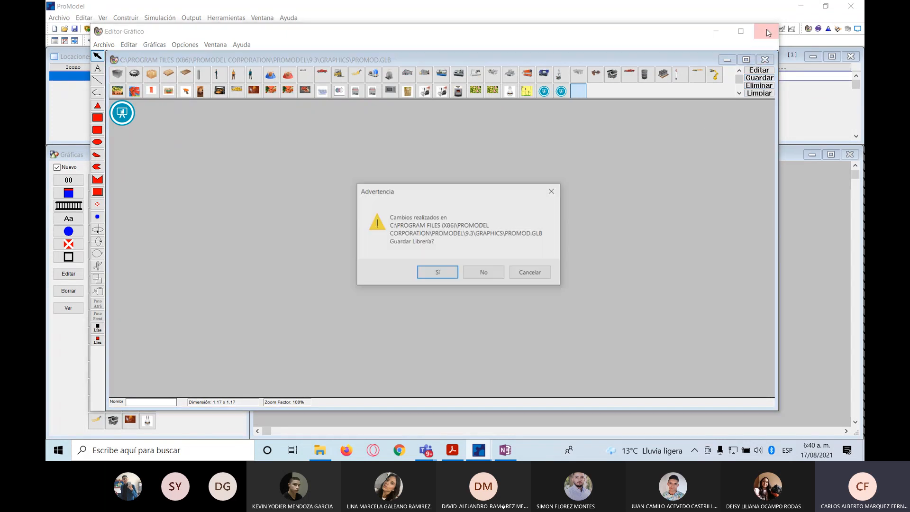
left_click(442, 272)
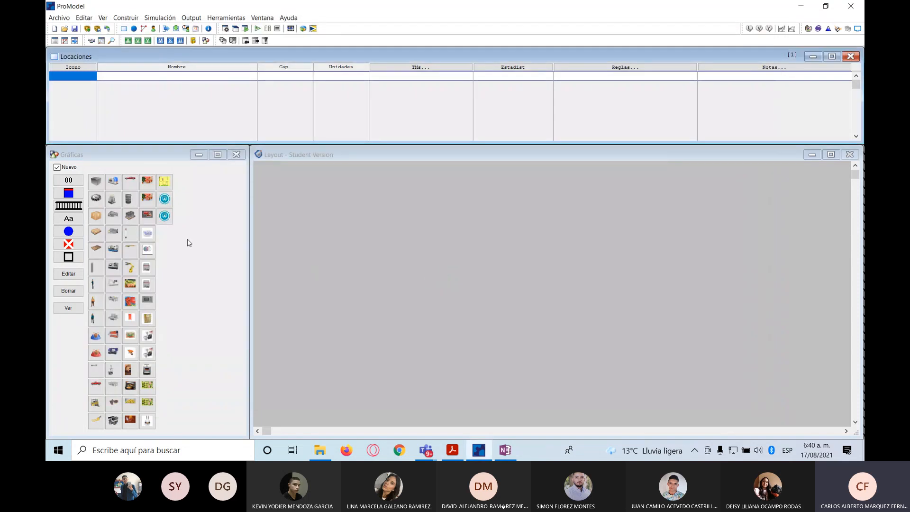
Place a drill press graphic as the first location at the left of the layout and enlarge it
left_click(164, 216)
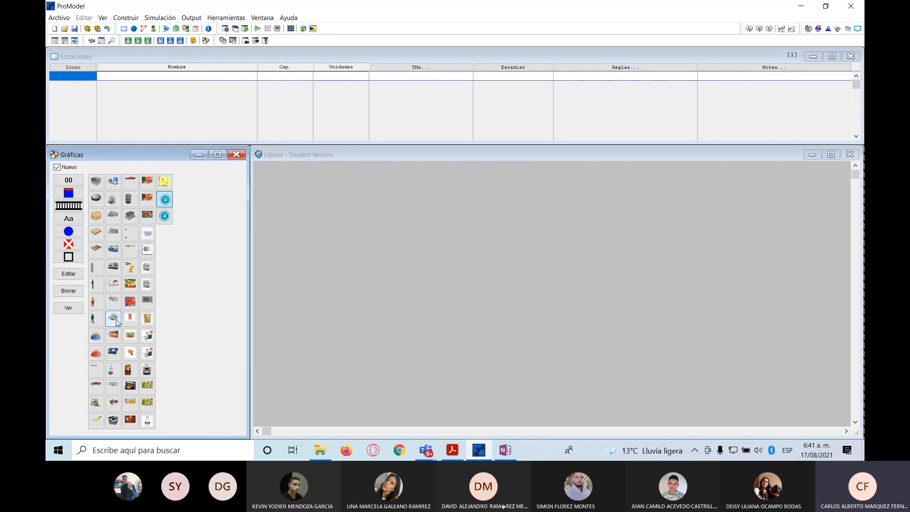
left_click(117, 321)
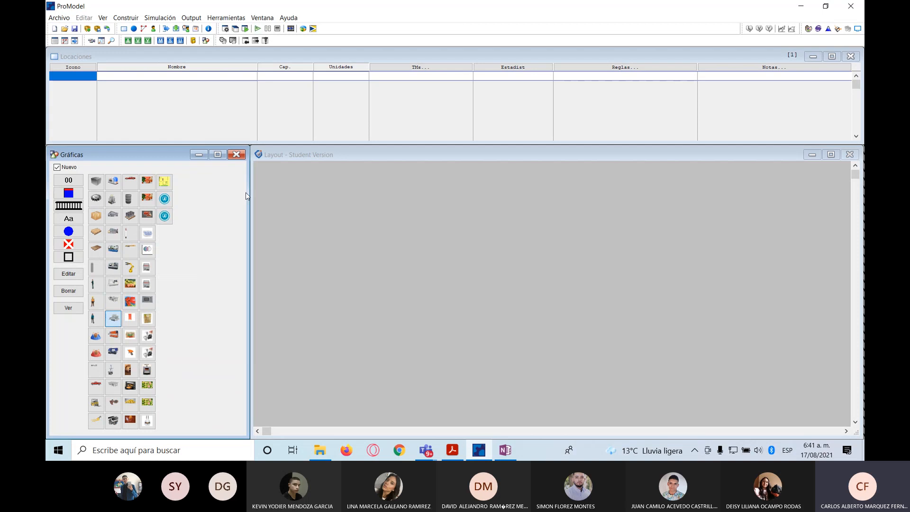
left_click(315, 254)
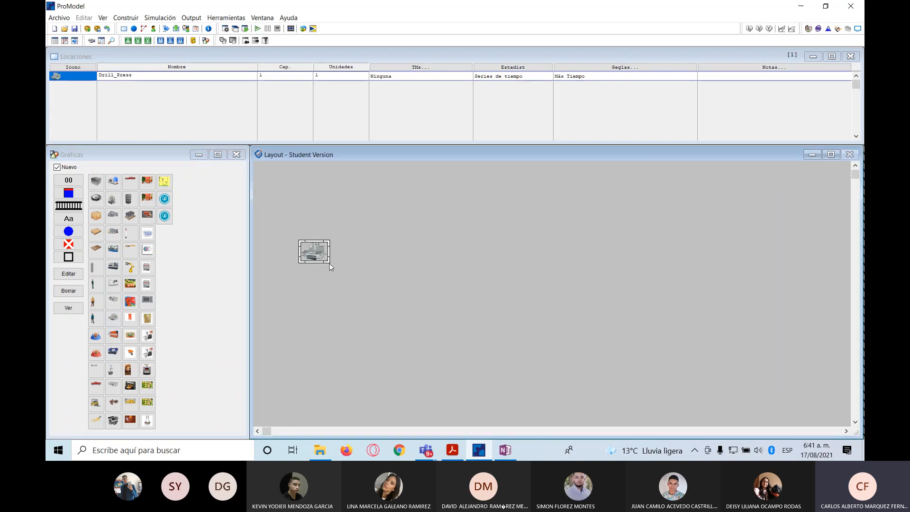
left_click_drag(330, 262, 345, 274)
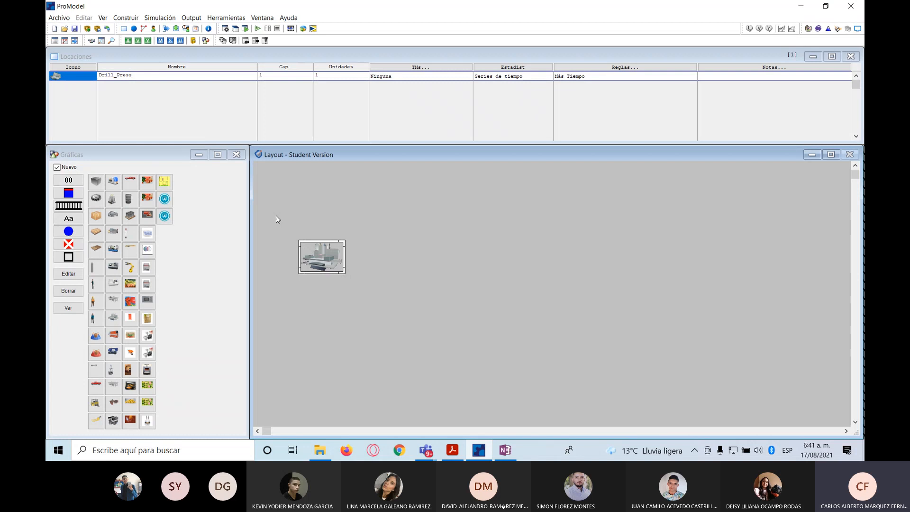
Rename the drill press location as Patio
left_click_drag(159, 76, 71, 76)
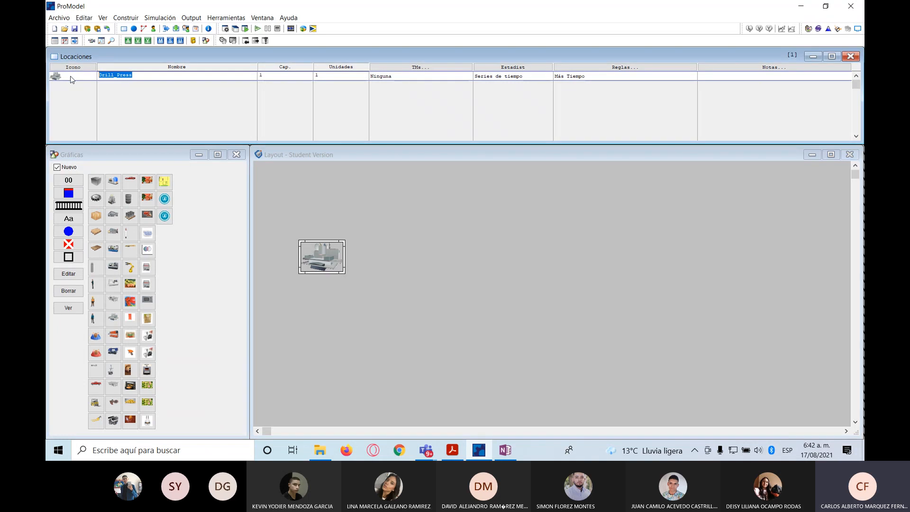
type("Pat")
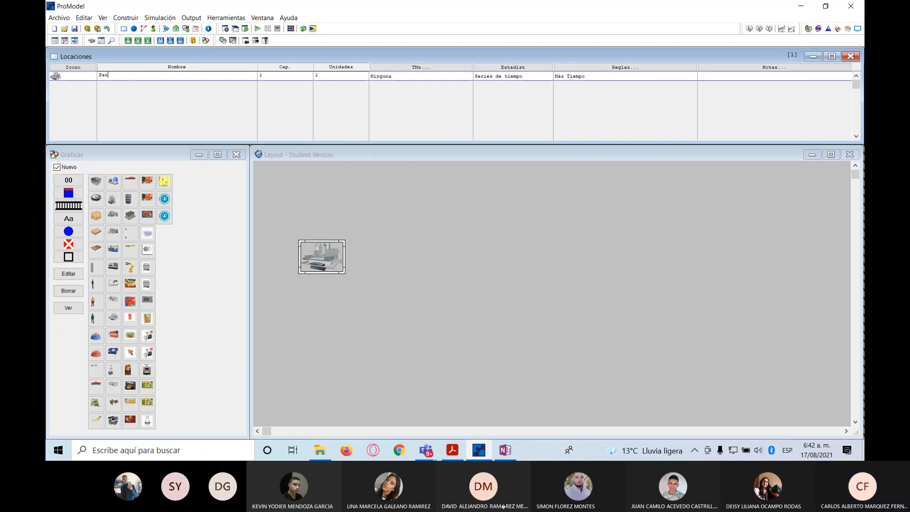
type("io")
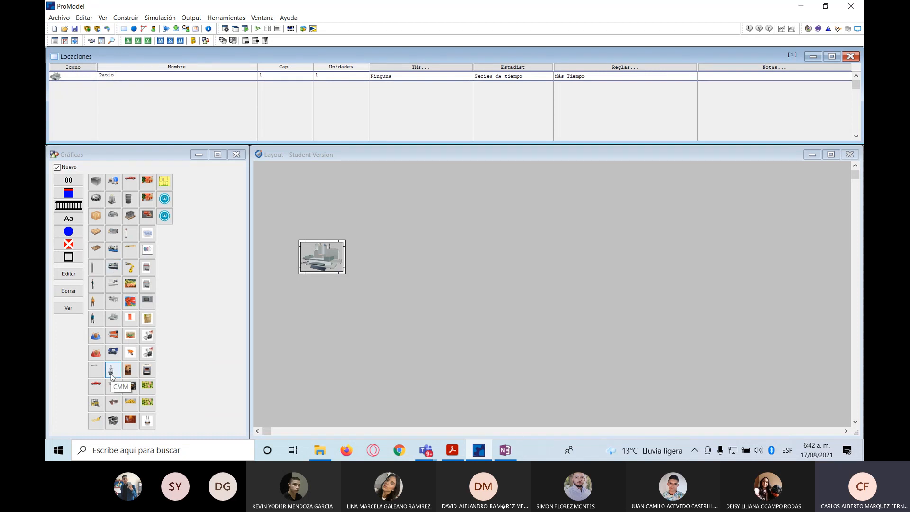
Place a barrel graphic as a new location to the right of Patio and enlarge it
left_click(131, 204)
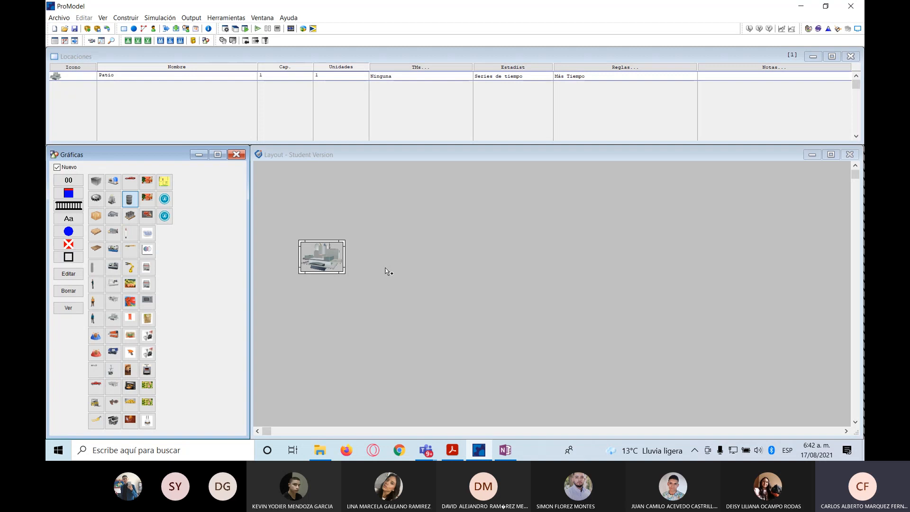
left_click(400, 264)
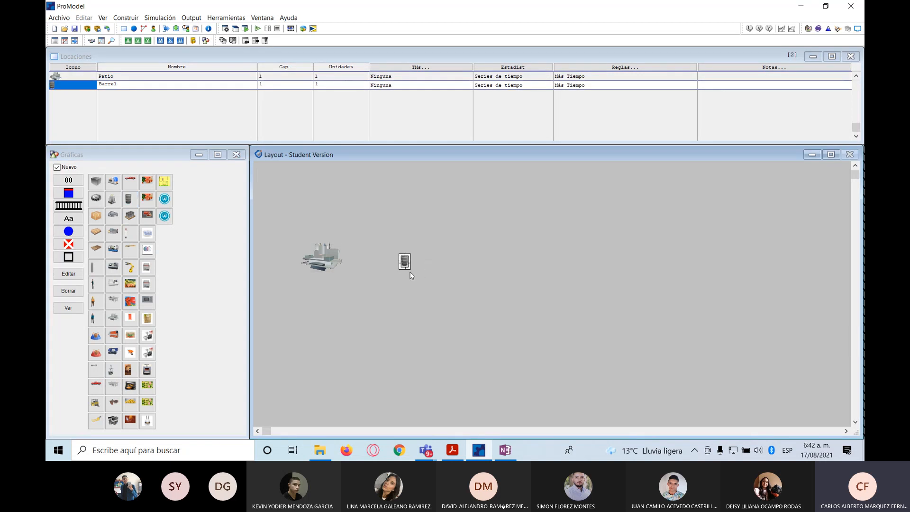
mouse_move(410, 270)
left_mouse_down()
mouse_move(445, 301)
mouse_move(418, 260)
left_mouse_up()
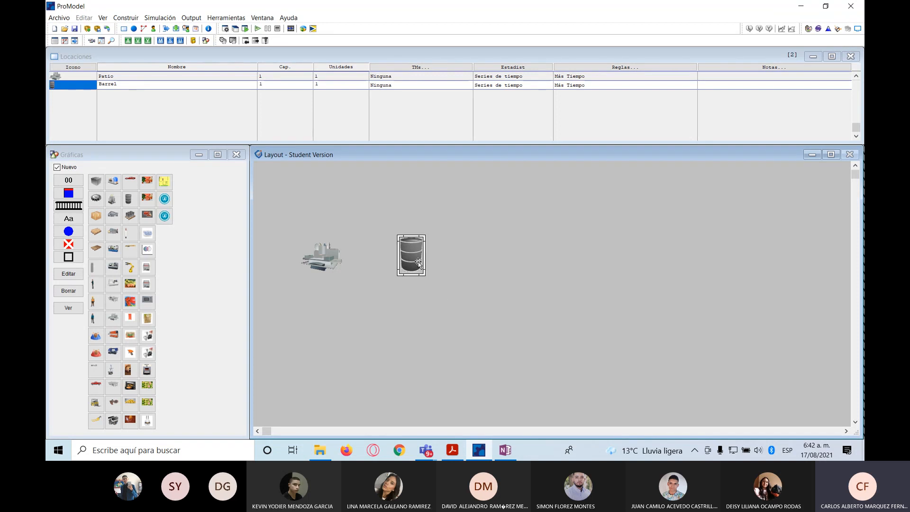
left_click_drag(426, 274, 443, 280)
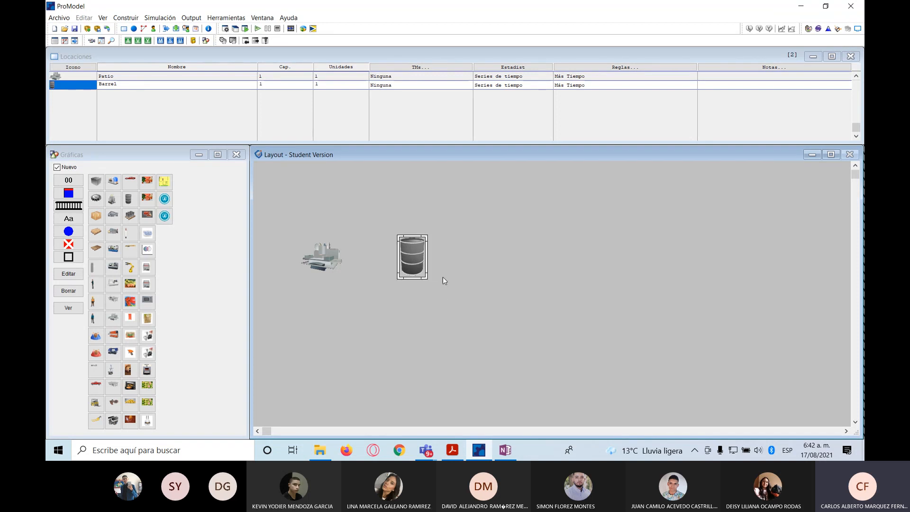
Change the barrel graphic's color to pure red
right_click(419, 270)
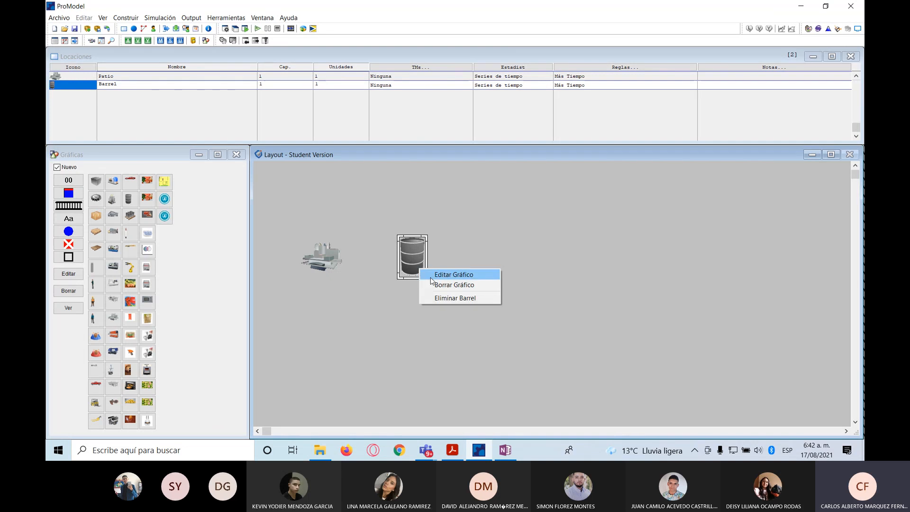
left_click(430, 276)
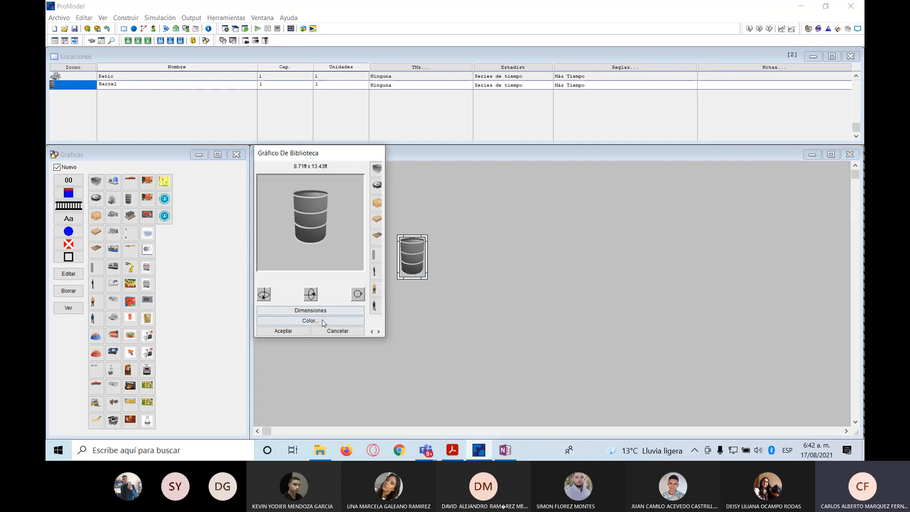
left_click(310, 321)
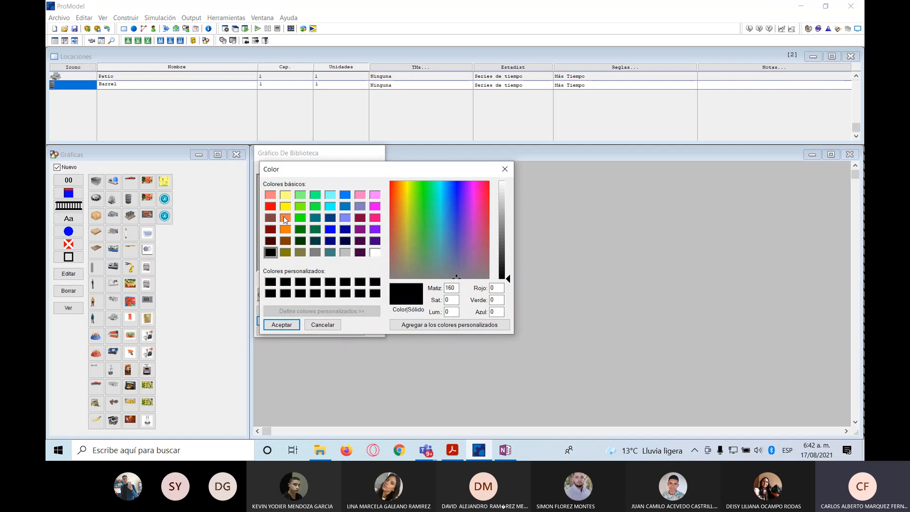
left_click(271, 206)
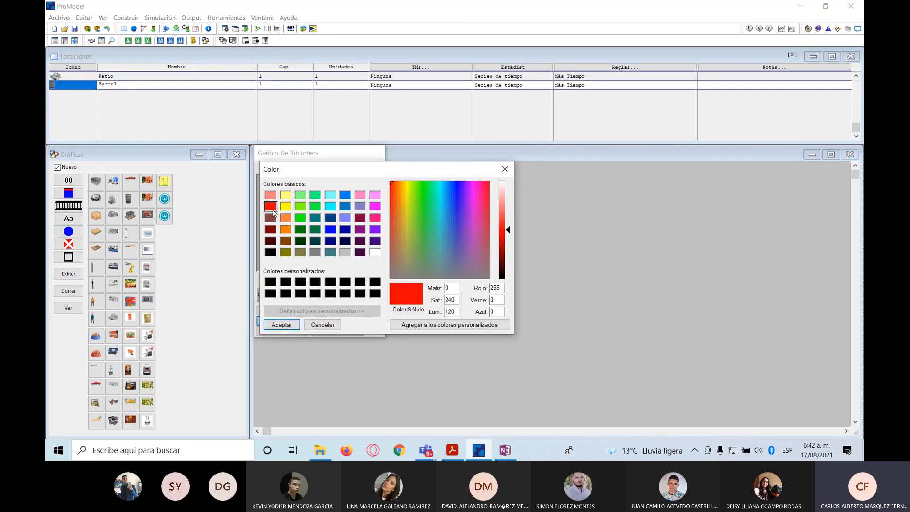
left_click(286, 324)
left_click(281, 334)
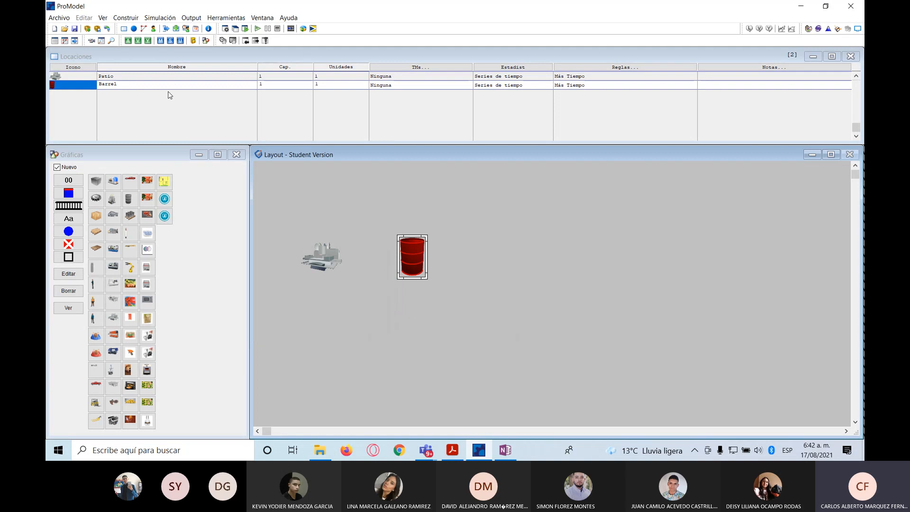
Rename the barrel location as Esterilización
left_click(127, 83)
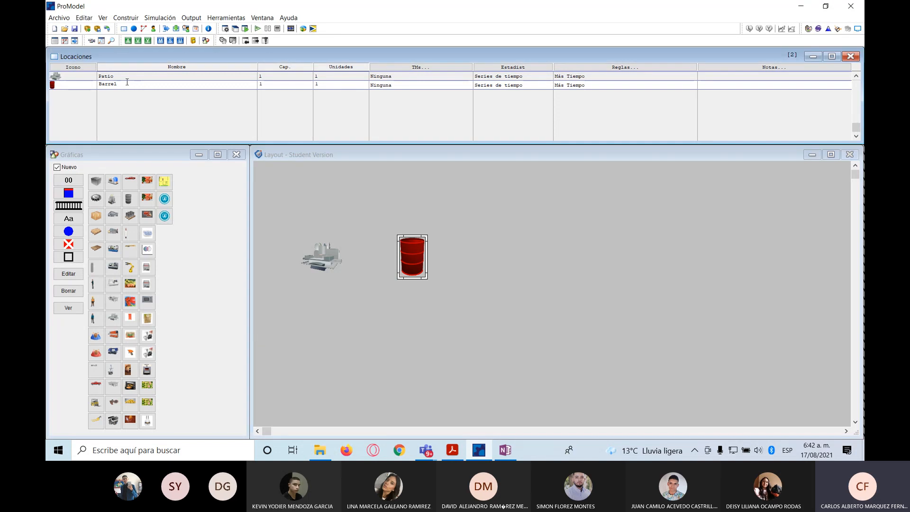
key("BackSpace")
type("Esterilización")
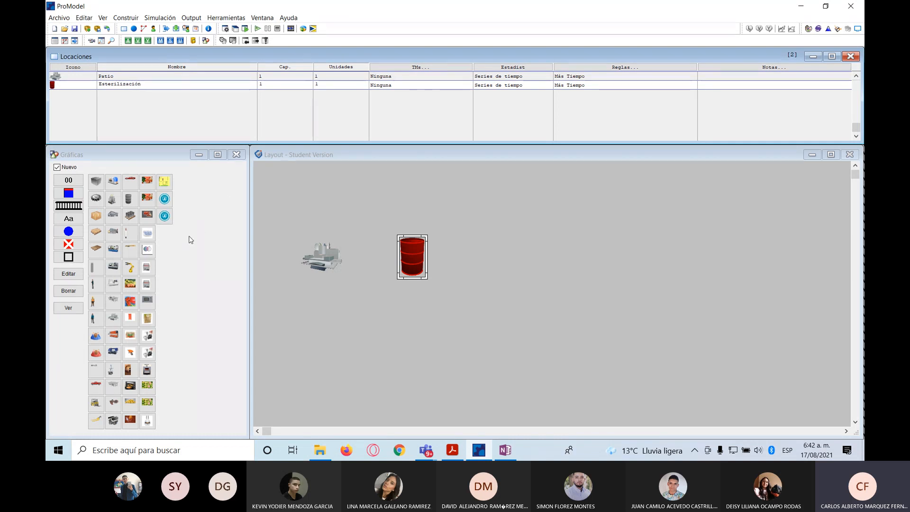
Place the grey appliance graphic with the red rim as a third location beside the red barrel and enlarge it
left_click(147, 267)
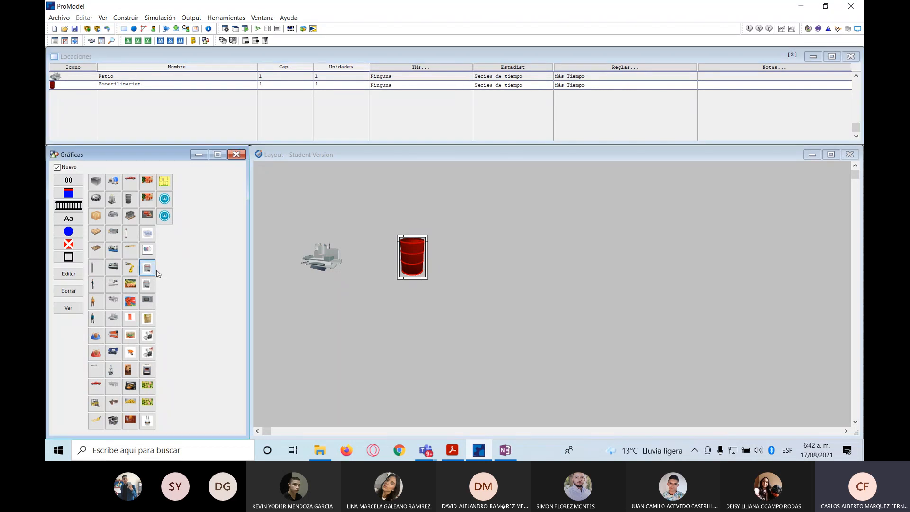
left_click(510, 258)
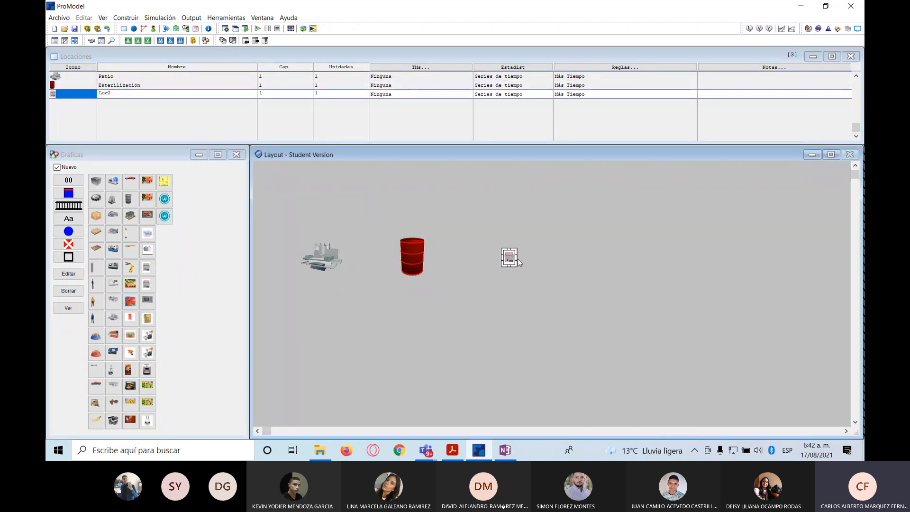
mouse_move(517, 266)
left_mouse_down()
mouse_move(548, 269)
mouse_move(519, 269)
mouse_move(529, 286)
mouse_move(552, 285)
mouse_move(534, 288)
mouse_move(518, 255)
left_mouse_up()
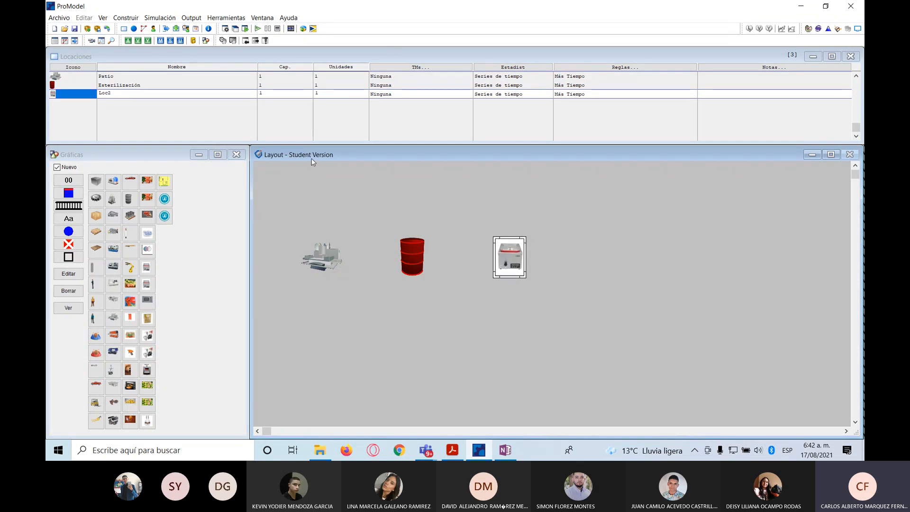
Rename the third location, with the appliance graphic, as Coción_1
left_click(77, 94)
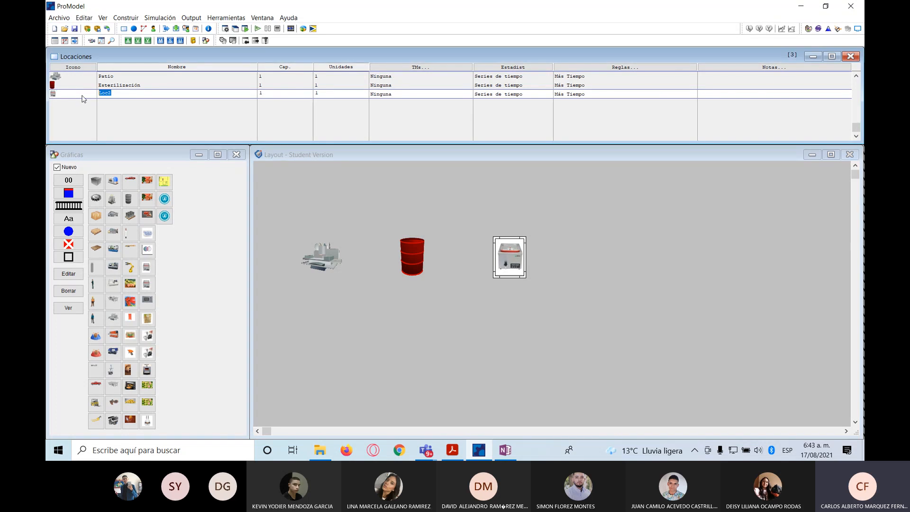
key("BackSpace")
type("Cocc")
type("i")
type("ón_1")
Check the next station in the OneNote process sketch, then return to ProModel and place an enlarged lathe location beside Coción_1
left_click(506, 451)
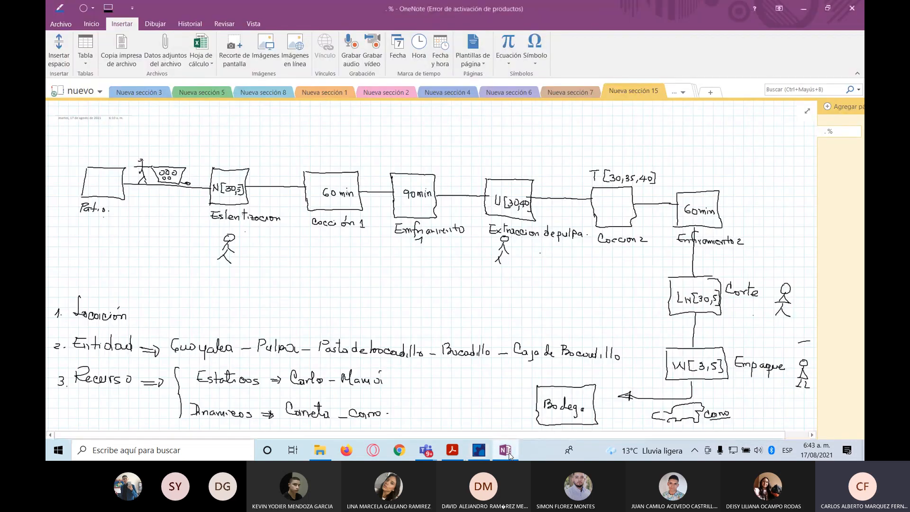
left_click(506, 451)
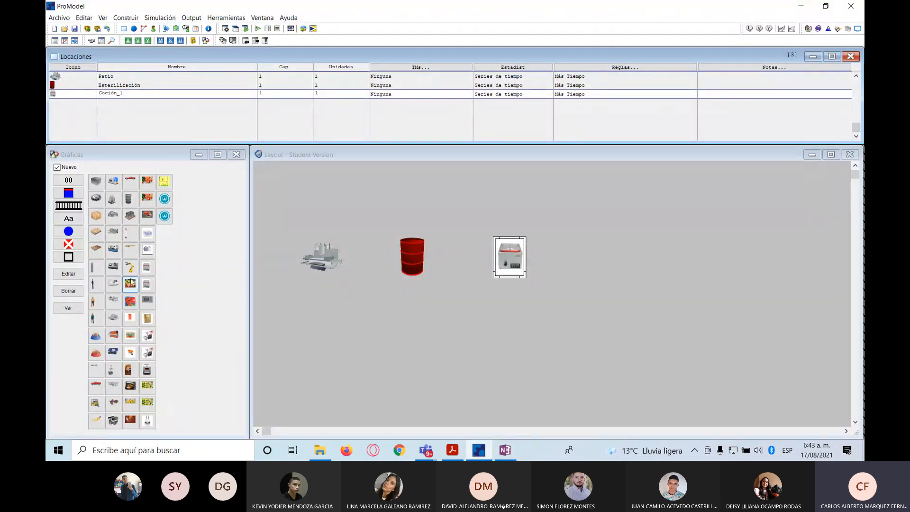
left_click(113, 267)
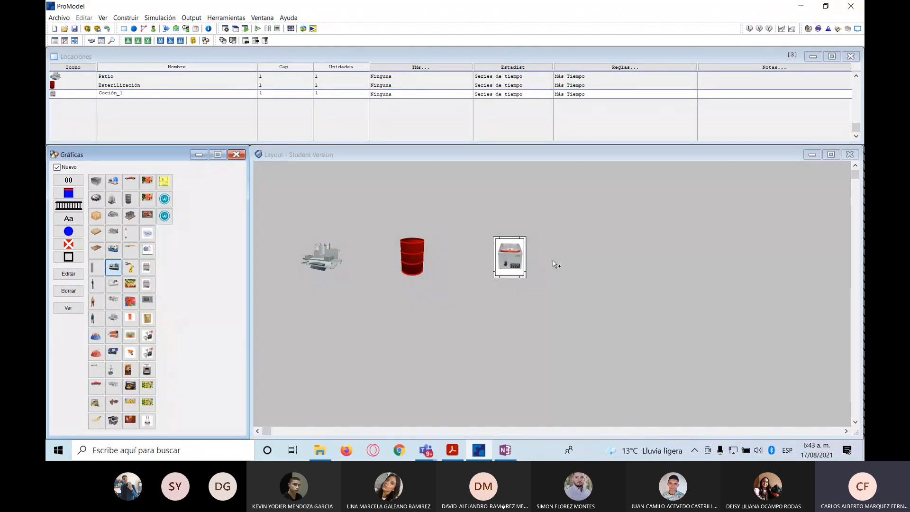
left_click(596, 259)
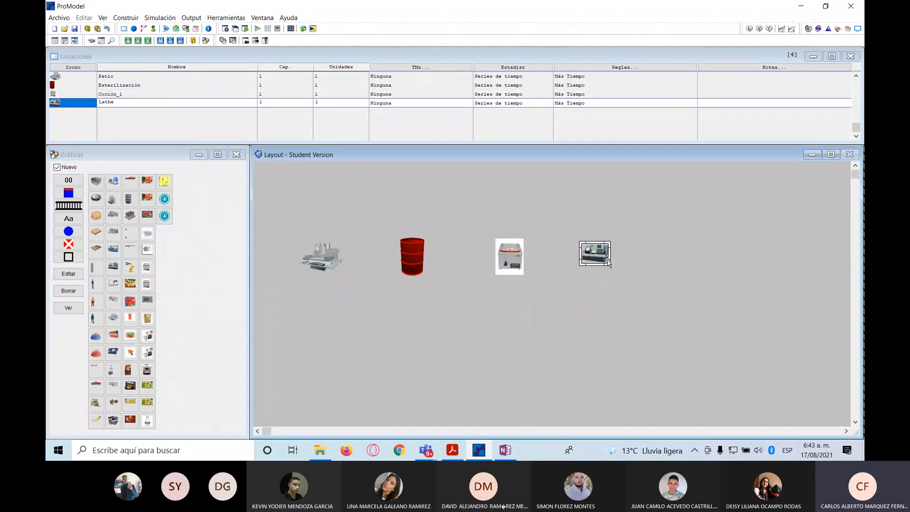
mouse_move(611, 264)
left_mouse_down()
mouse_move(632, 285)
mouse_move(608, 258)
left_mouse_up()
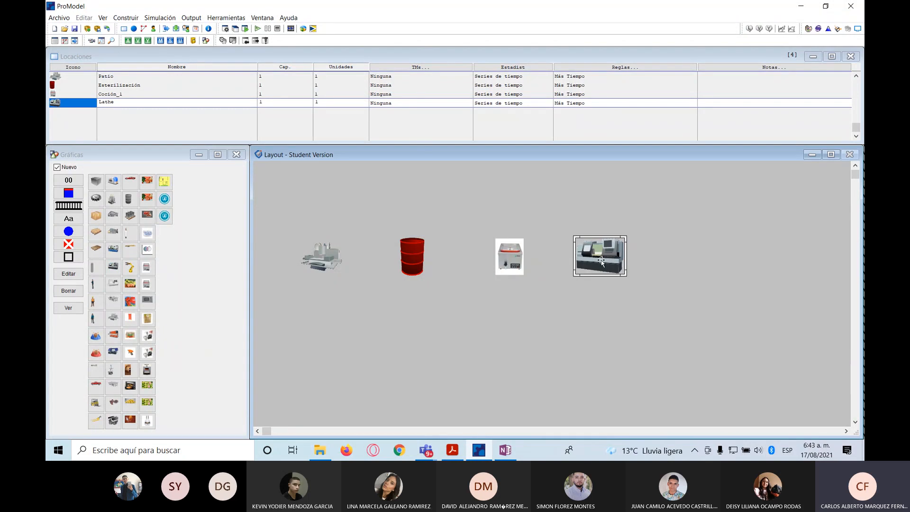
Rename the lathe location as Enfriamiento
left_click(104, 103)
left_click_drag(104, 107, 85, 111)
type("Enfriamiento")
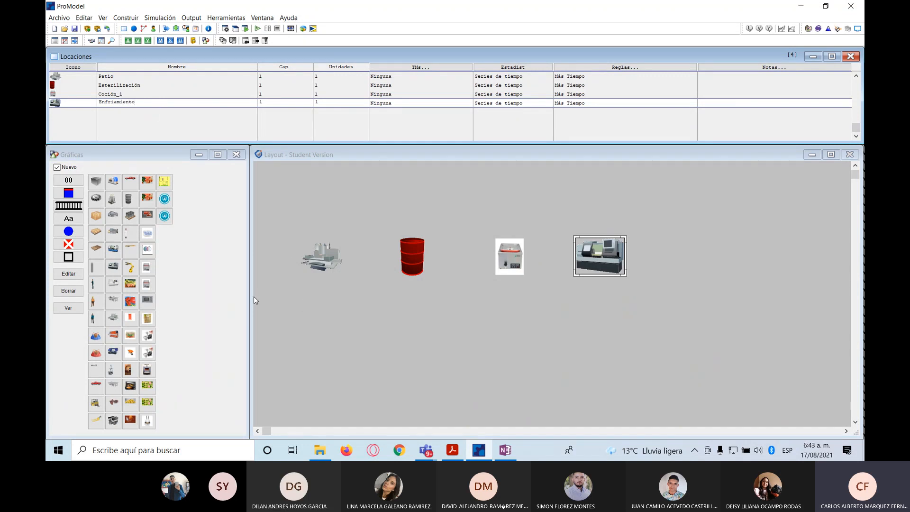
Check the station after cooling in the OneNote sketch, return to ProModel and place an enlarged press brake location beside the lathe
left_click(510, 454)
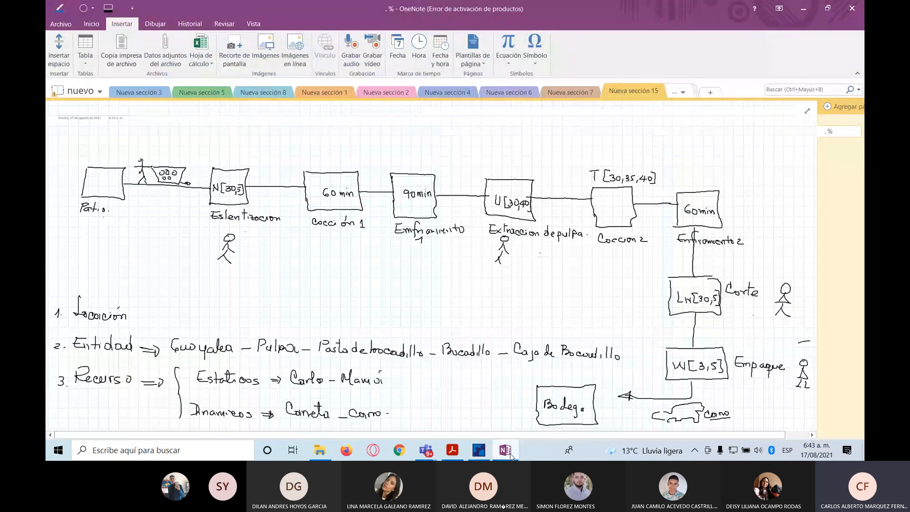
left_click(511, 454)
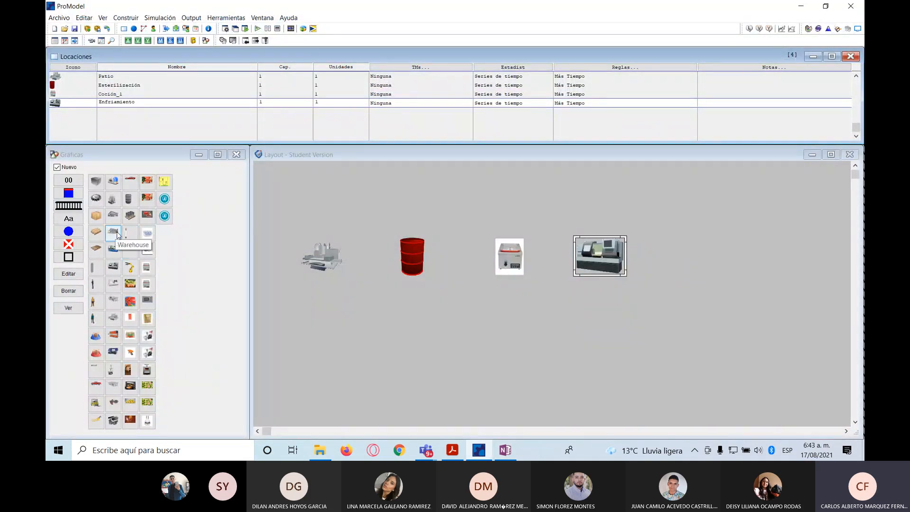
left_click(113, 335)
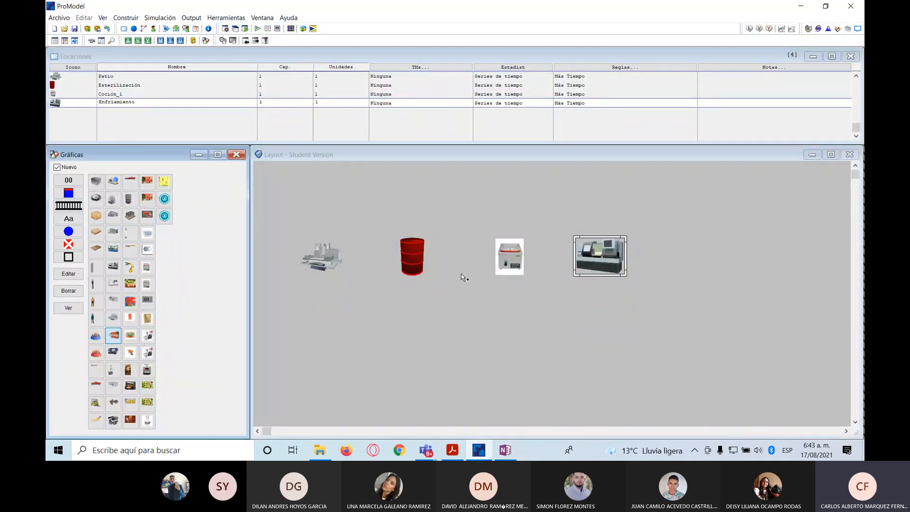
left_click(685, 255)
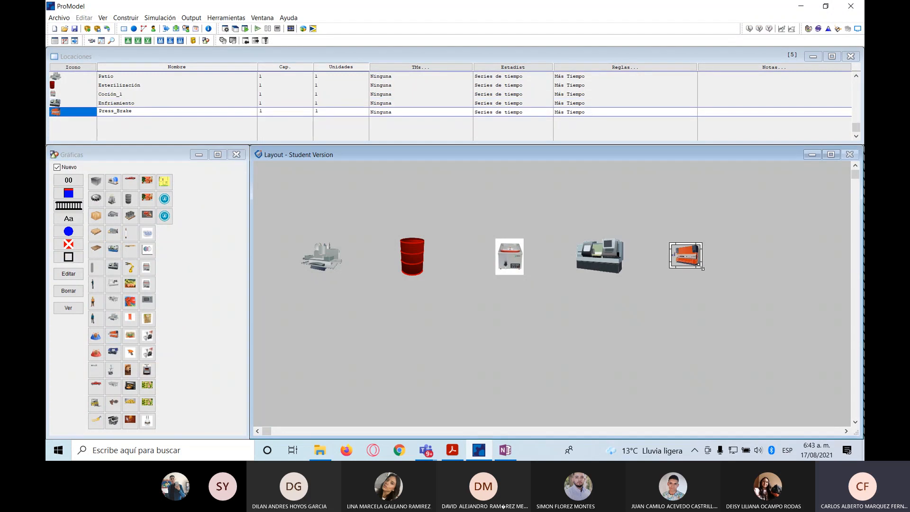
left_click_drag(703, 268, 705, 253)
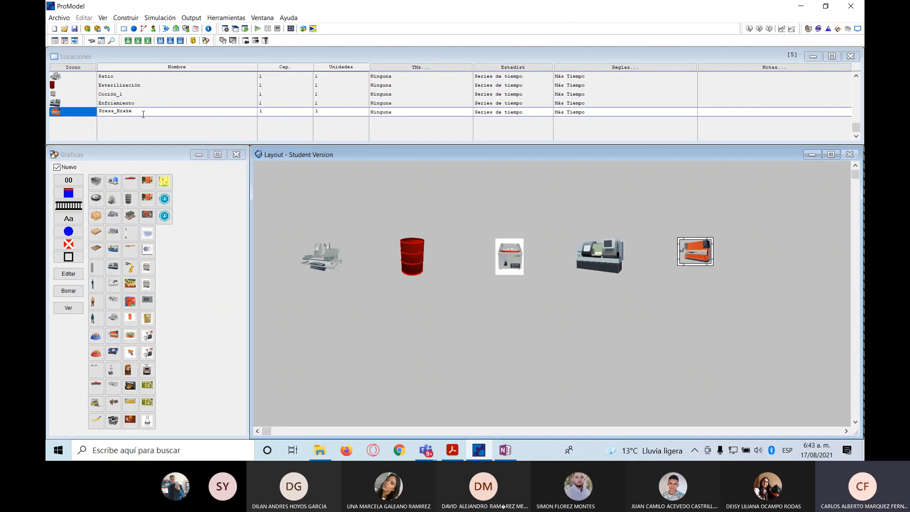
Rename the press brake location as Extraccion_de_pulpa
left_click(144, 112)
key("BackSpace")
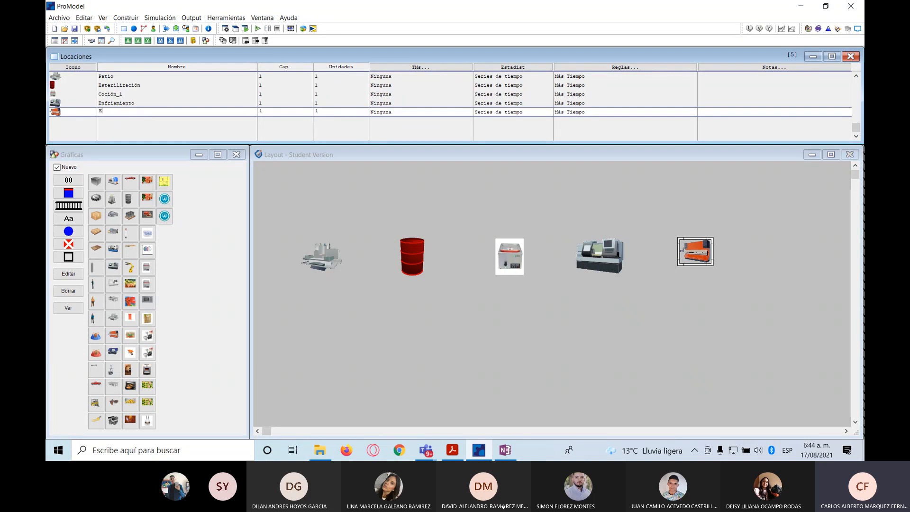
type("Extraccion_de_pulpa")
Check the station after pulp extraction in the OneNote sketch, return to ProModel and place an enlarged Coción_1-style cooker location beside Extraccion_de_pulpa
left_click(514, 454)
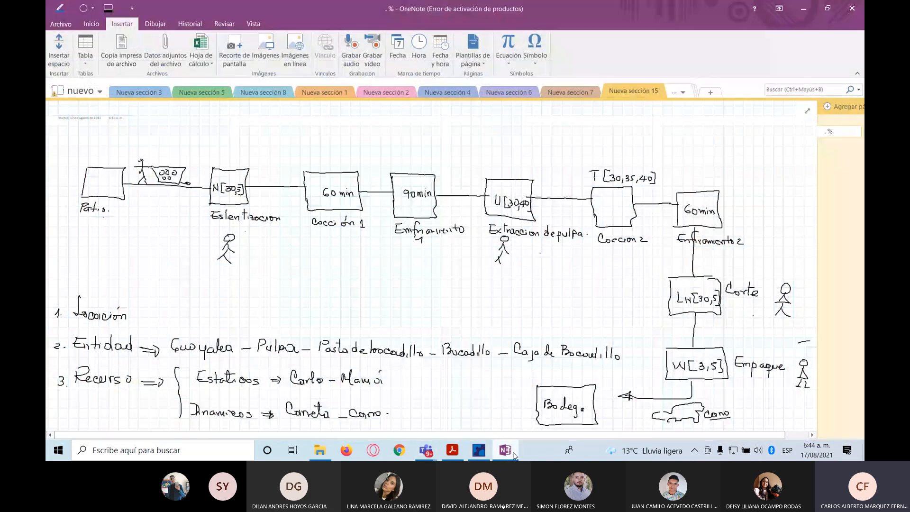
left_click(514, 454)
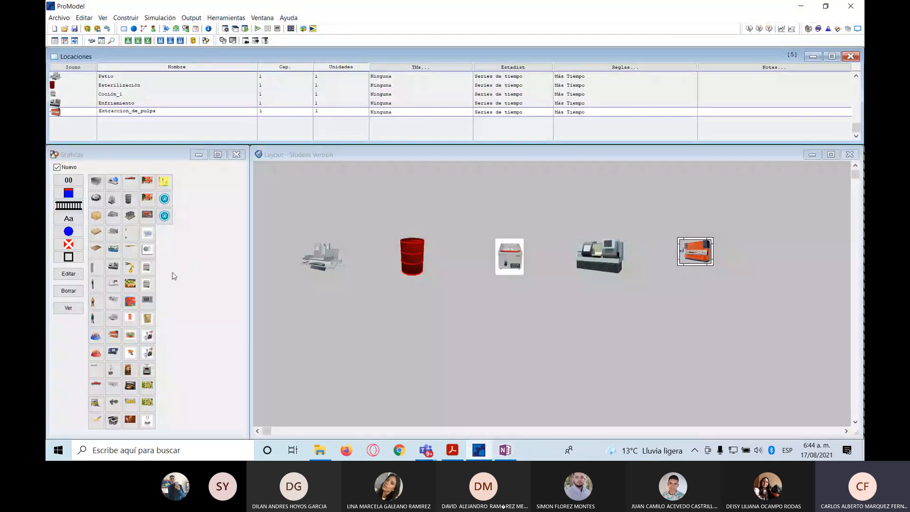
left_click(147, 284)
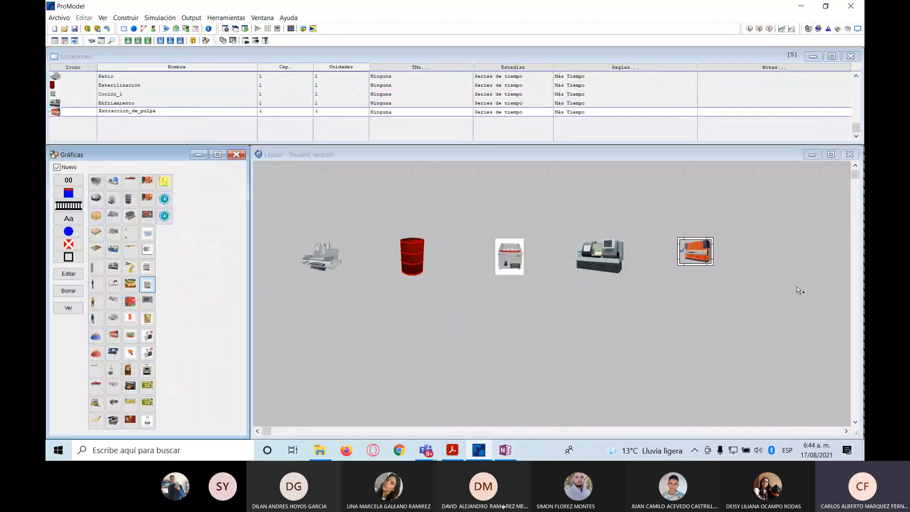
left_click(785, 250)
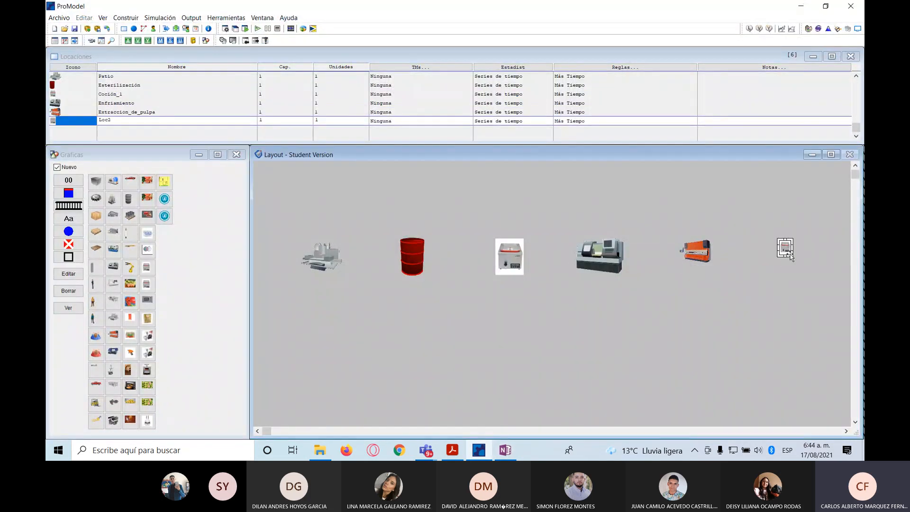
left_click_drag(793, 256, 827, 278)
Rename the new cooker location as Cocción_2
left_click(114, 119)
double_click(114, 119)
type("C")
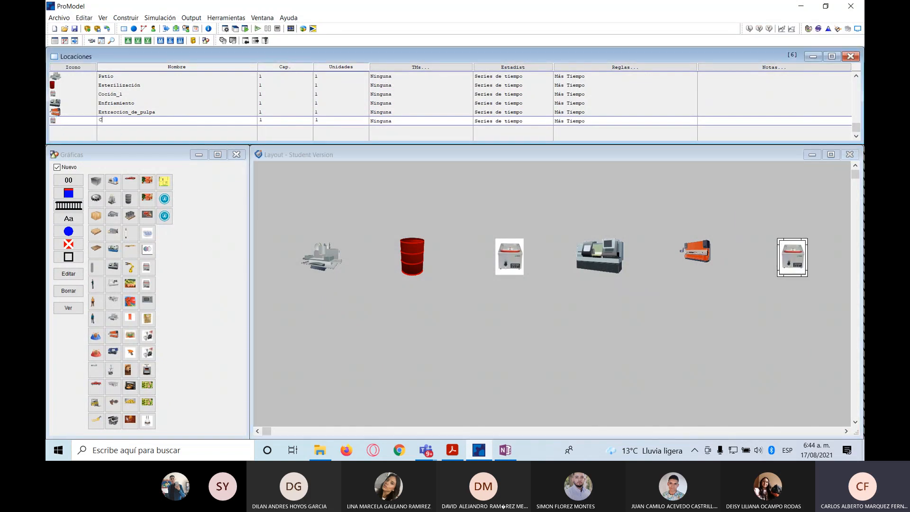
type("oco")
Check the station after the second cooking in the OneNote sketch, return to ProModel and place an enlarged press brake location below Cocción_2
left_click(505, 456)
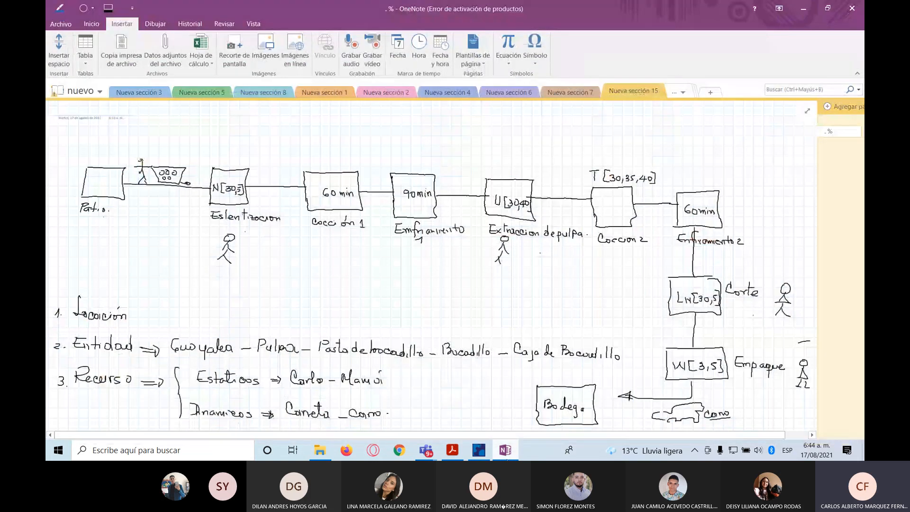
key("alt+Tab")
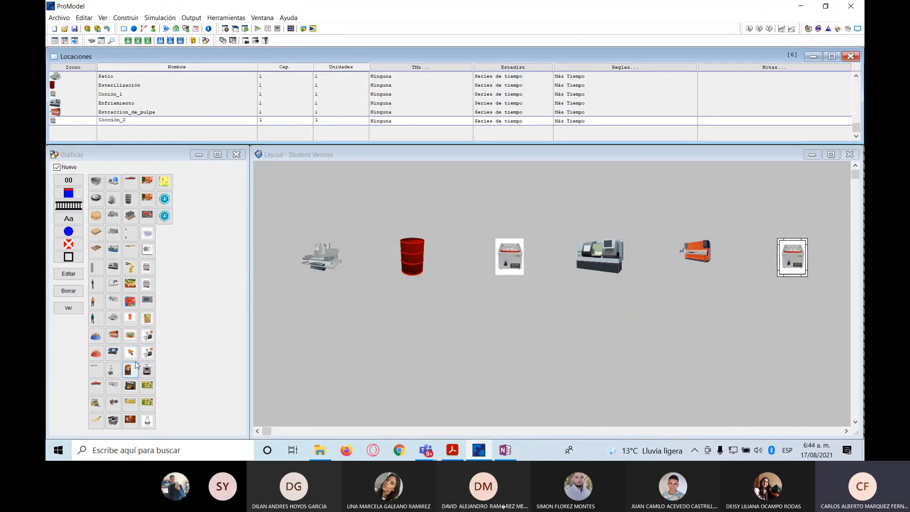
left_click(113, 335)
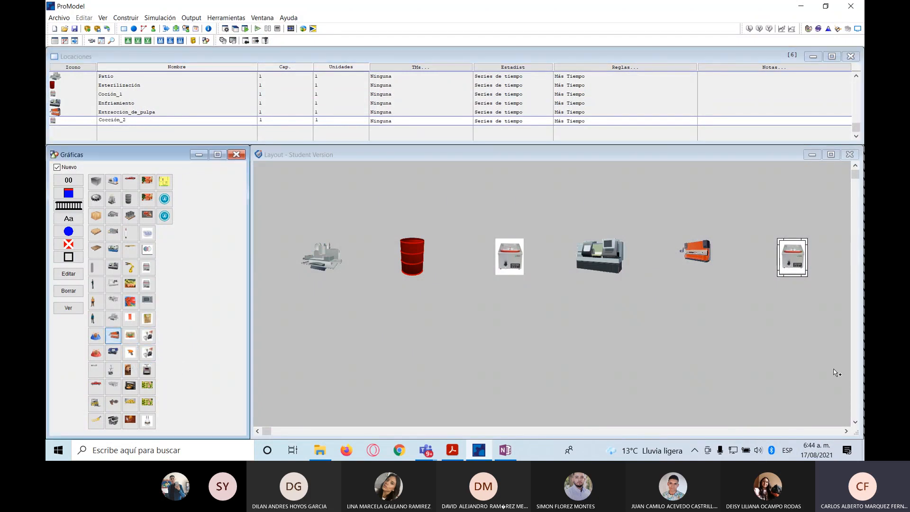
left_click(798, 335)
left_click_drag(811, 348, 822, 366)
Rename the second press brake location as Enfriamiento_2
left_click_drag(148, 130, 47, 124)
key("BackSpace")
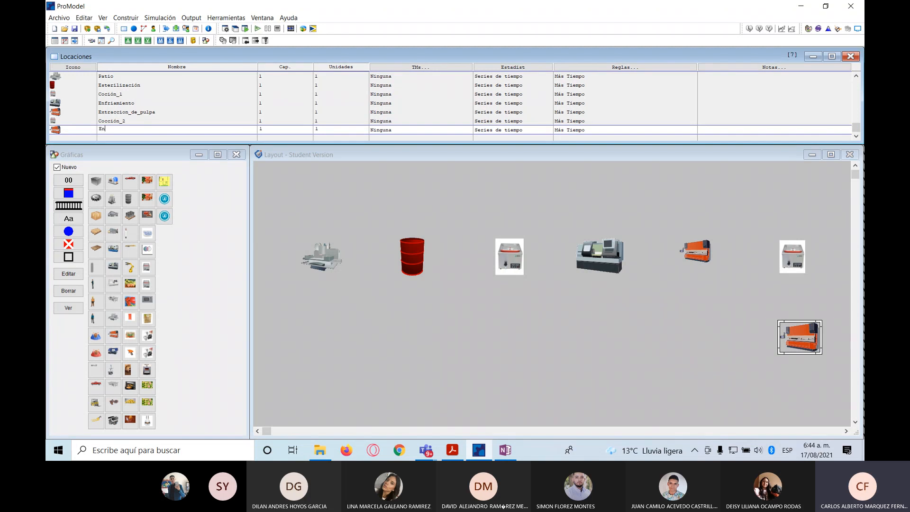
type("Enfriamiento_2")
Check the station after Enfriamiento_2 in the OneNote sketch, return to ProModel and place an enlarged table location diagonally below that press brake
left_click(505, 449)
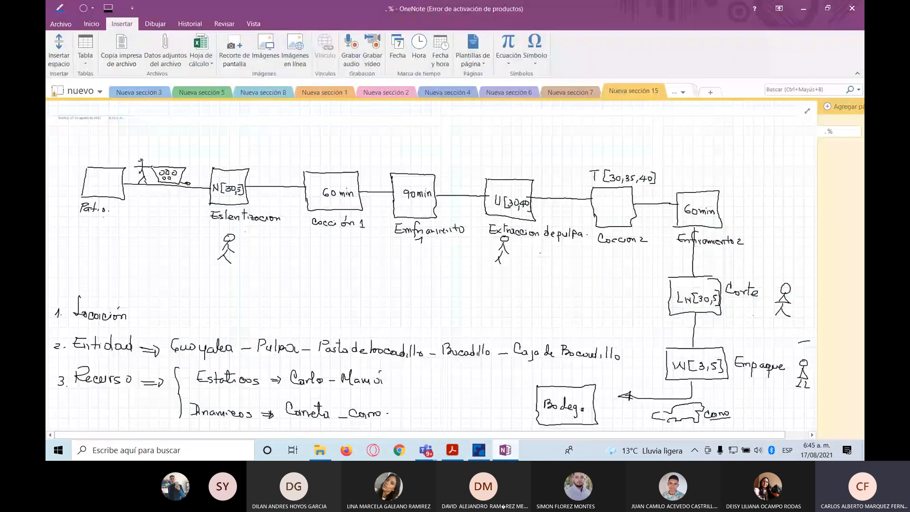
left_click(506, 450)
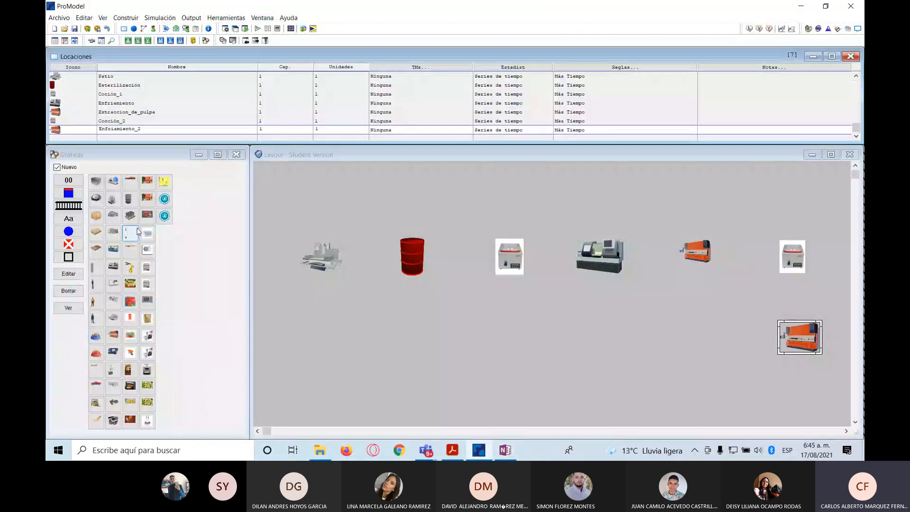
left_click(114, 386)
left_click(721, 392)
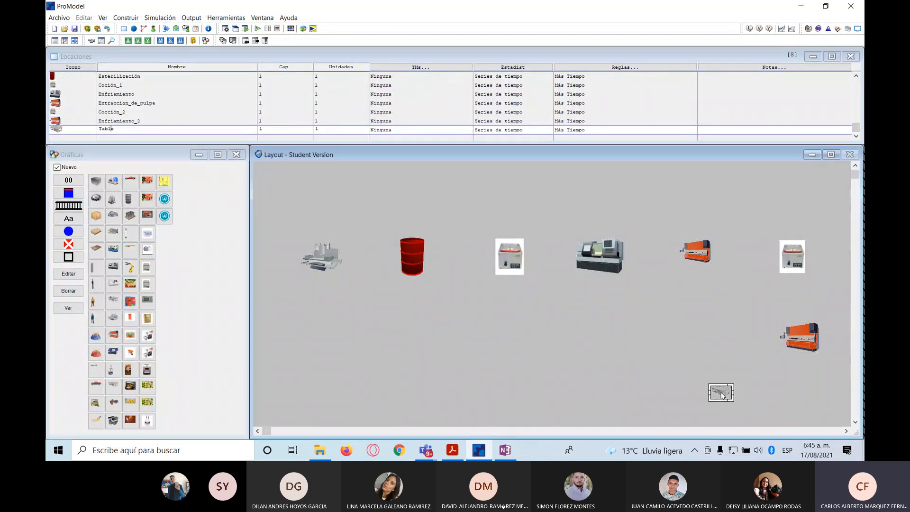
left_click_drag(732, 401, 753, 419)
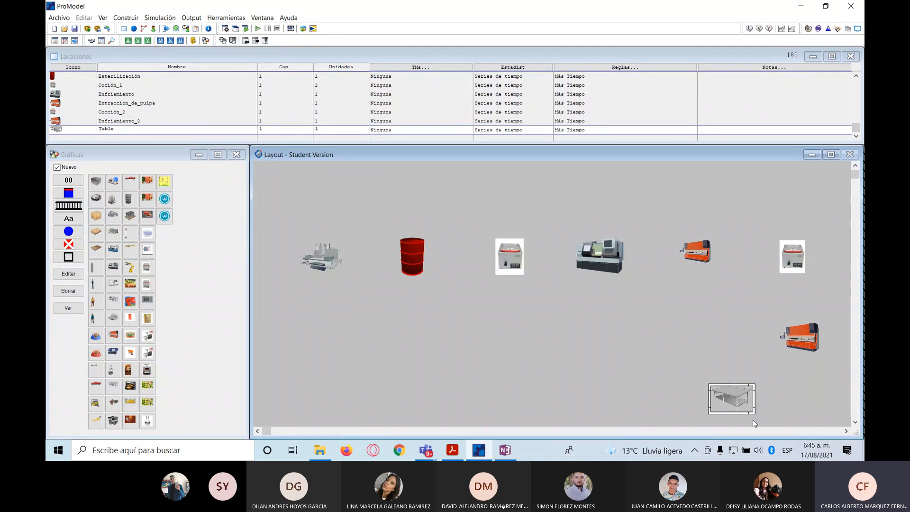
Rename the table location as Corte
left_click(113, 132)
key("BackSpace")
type("Corte")
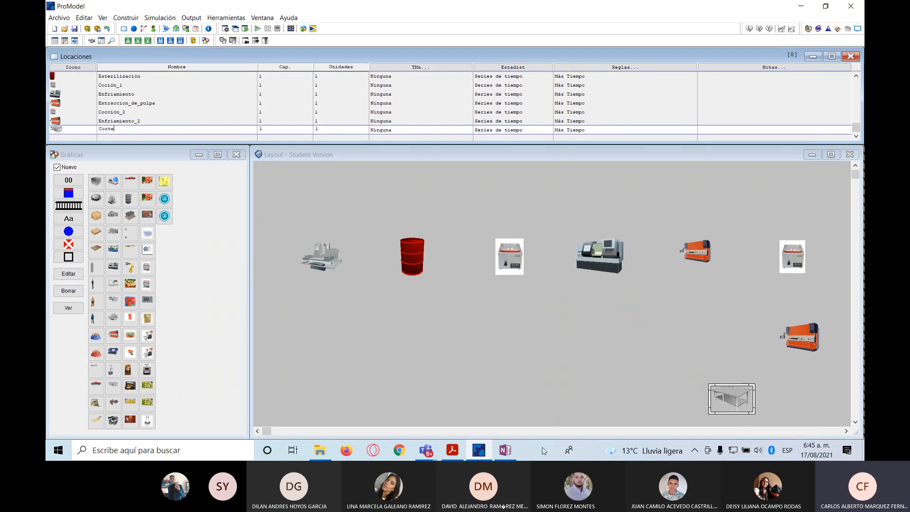
Check the station after cutting in the OneNote sketch, then in ProModel place an enlarged AGV location beside the Corte table and name it Empaque
left_click(506, 451)
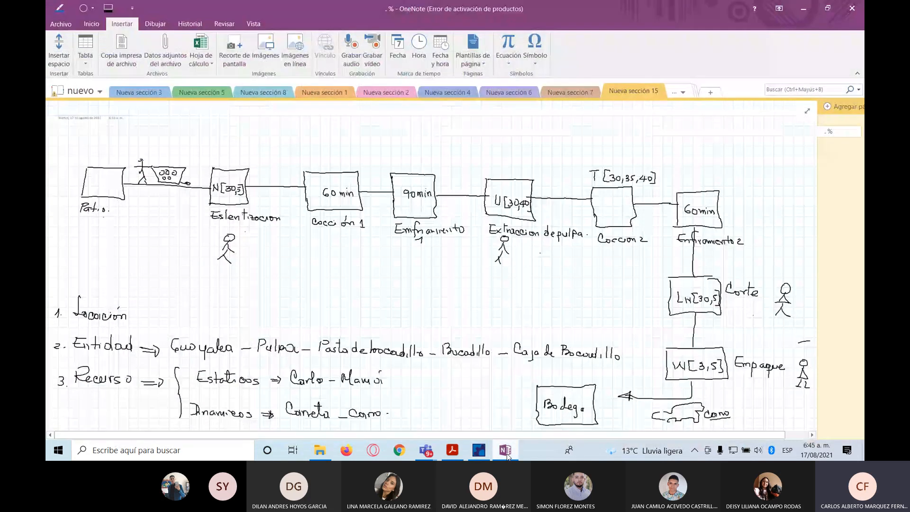
left_click(506, 452)
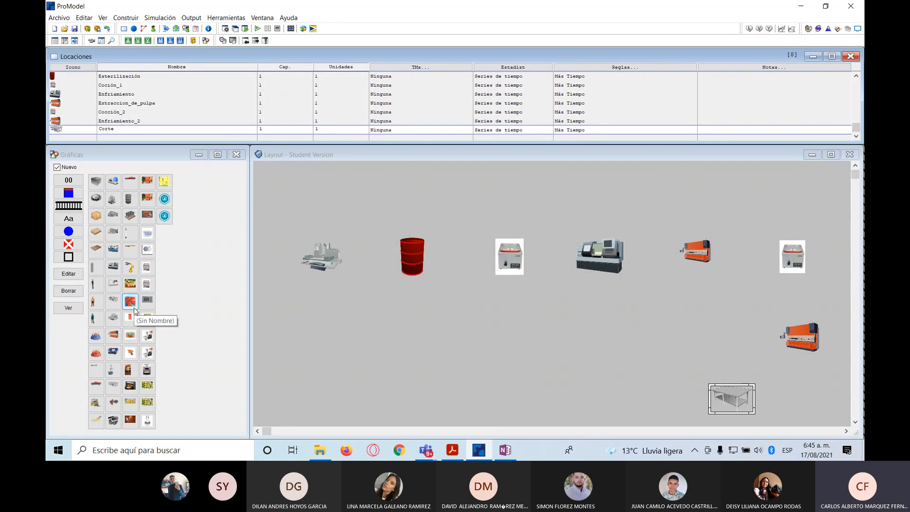
left_click(113, 182)
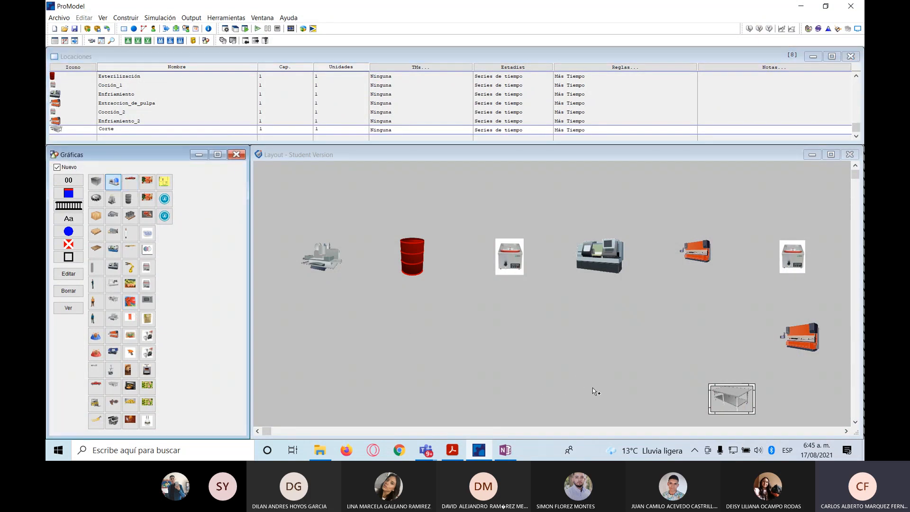
left_click(576, 396)
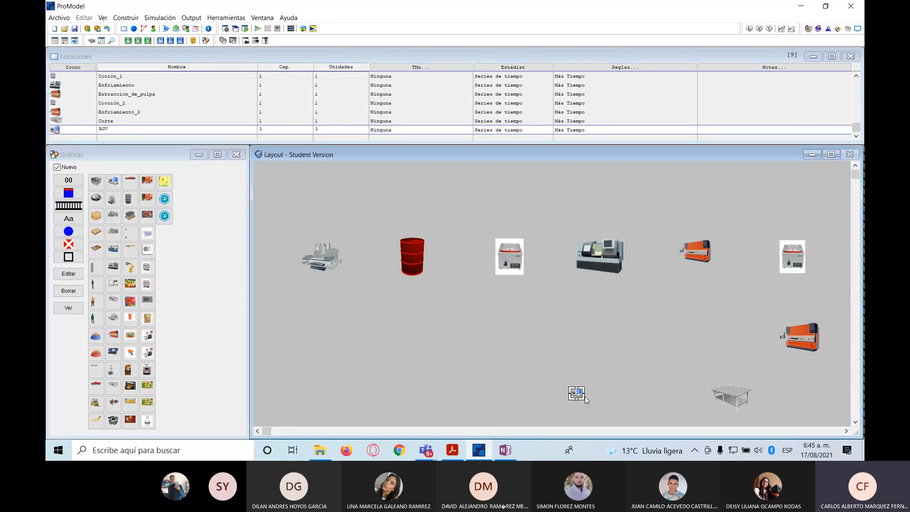
left_click_drag(584, 400, 608, 400)
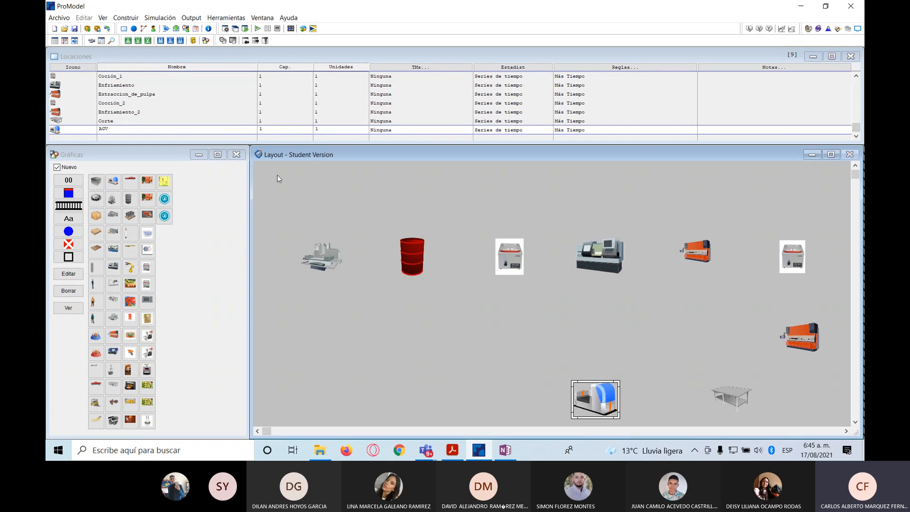
left_click(154, 128)
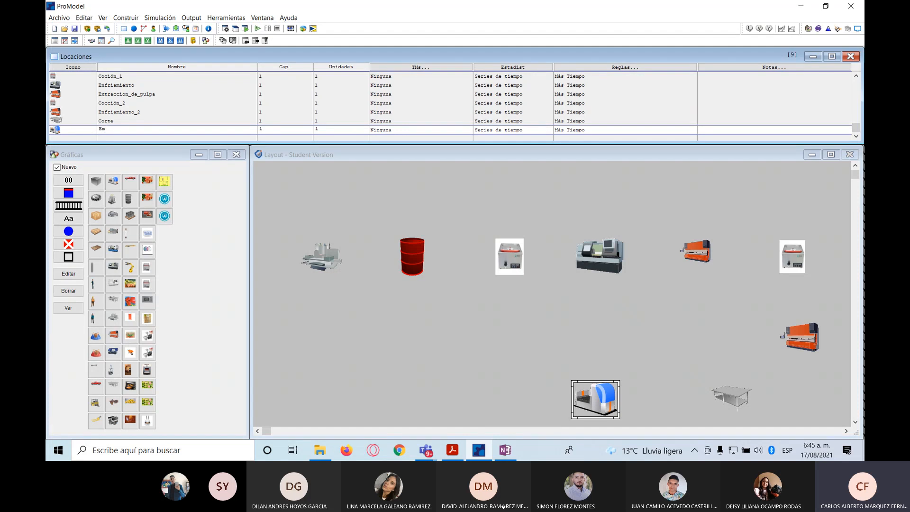
type("Empaque")
Check the final station in the OneNote sketch, return to ProModel and place a warehouse location beside Empaque
left_click(506, 450)
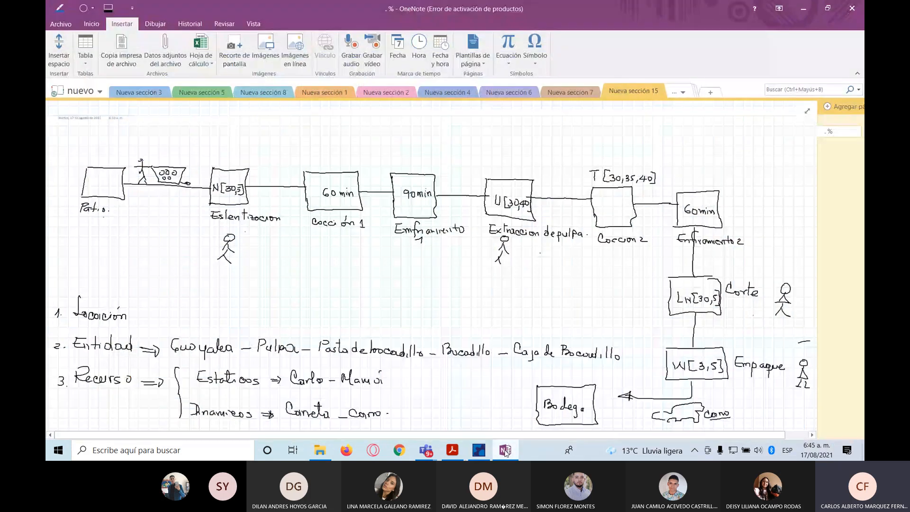
left_click(493, 451)
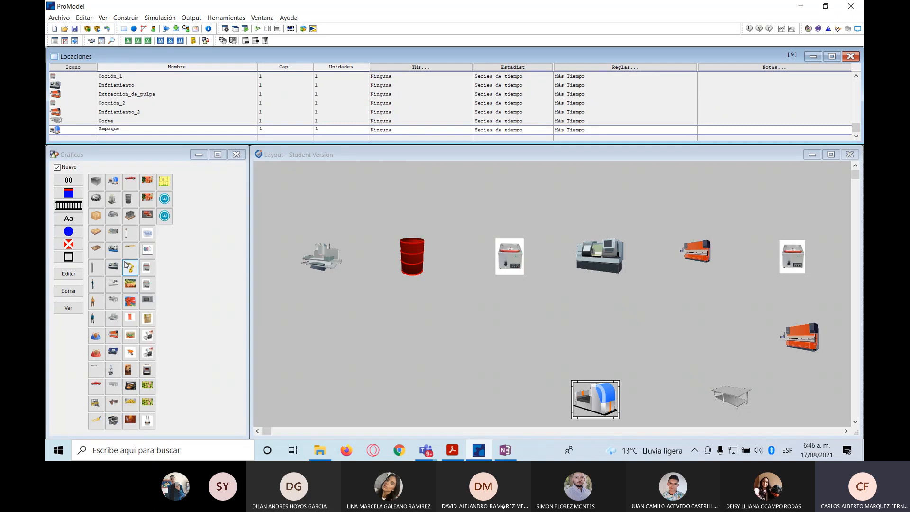
left_click(114, 231)
left_click(458, 399)
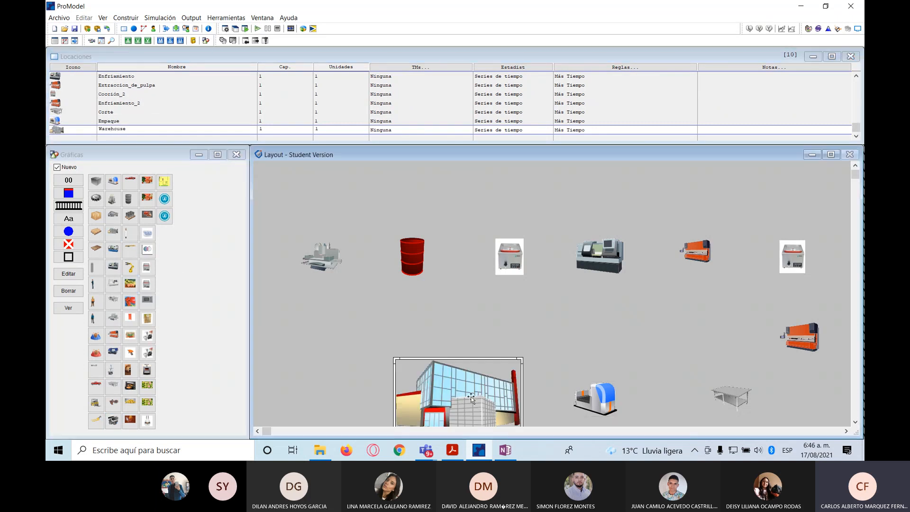
Shrink the warehouse graphic, align it in the row with Empaque and rename its location as Bodega
left_click_drag(487, 386, 488, 353)
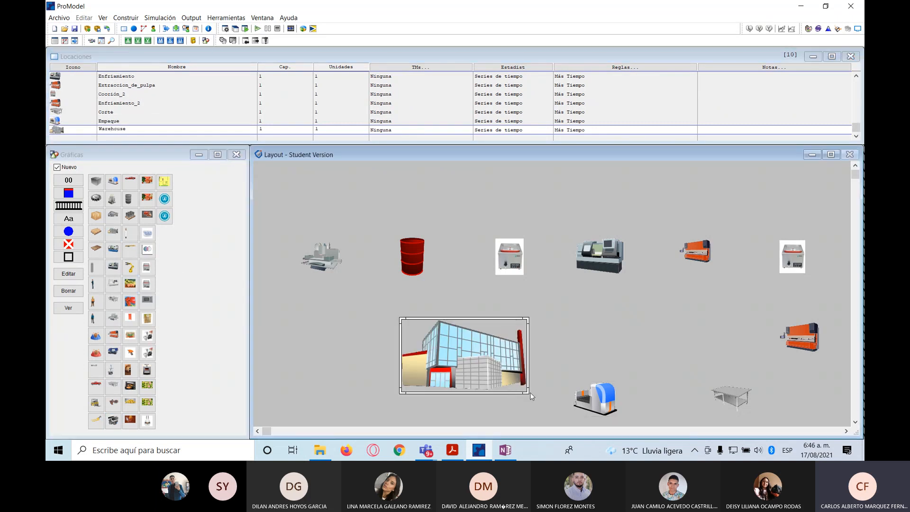
left_click_drag(527, 392, 486, 388)
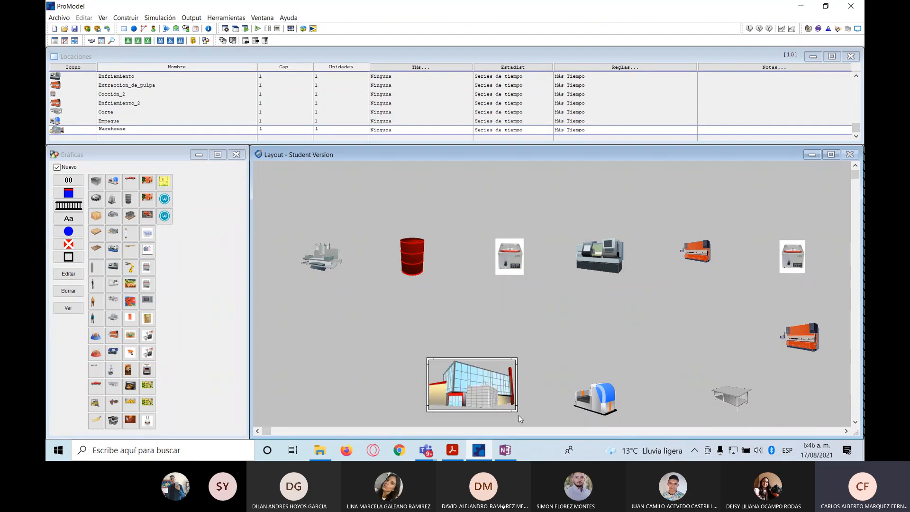
left_click_drag(520, 415, 499, 410)
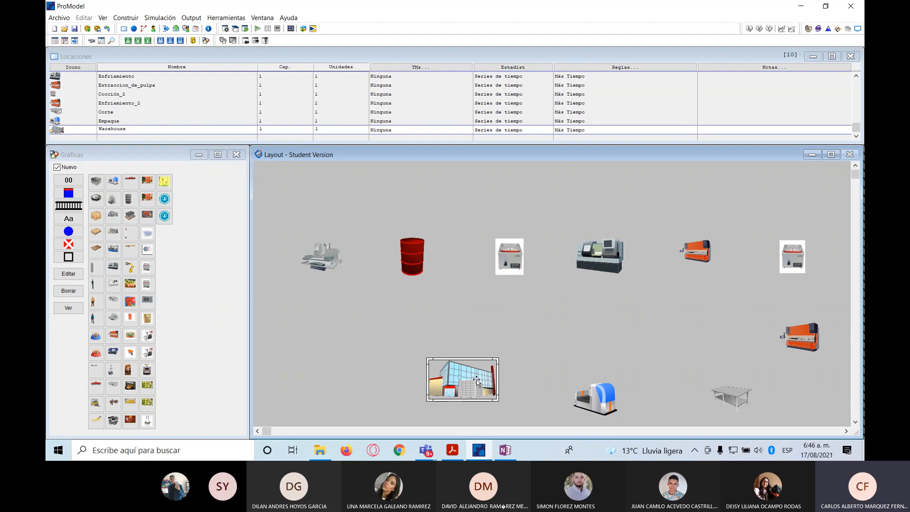
left_click_drag(477, 380, 484, 396)
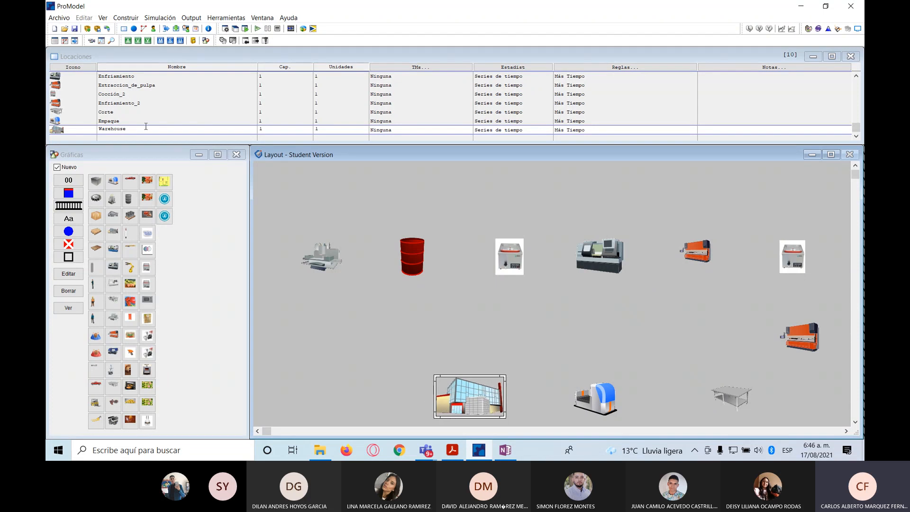
left_click(143, 127)
type("Bodega")
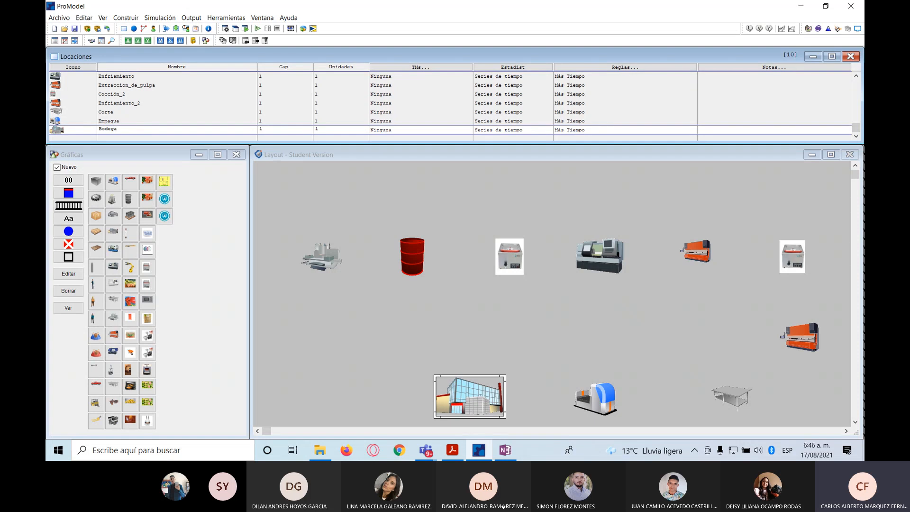
Review the placed locations in process order, selecting each graphic from Patio through Enfriamiento_2 to match it with its record
left_click(436, 368)
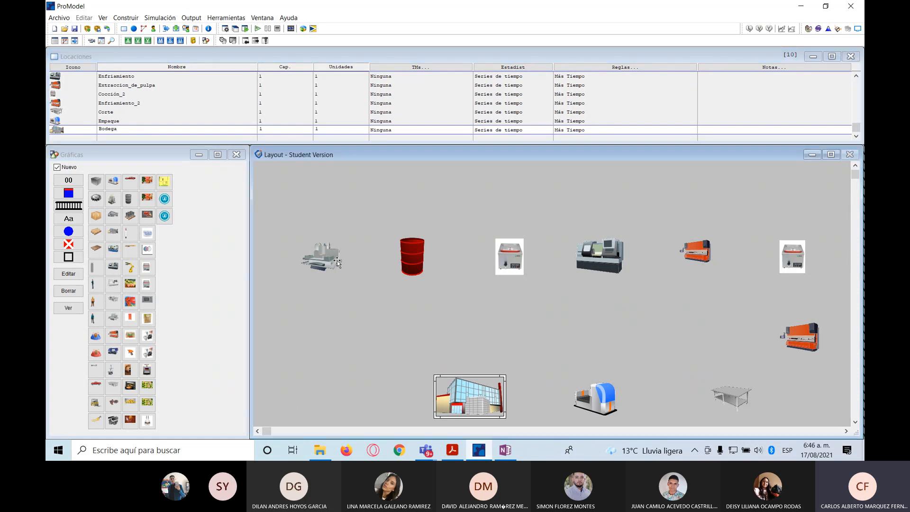
left_click(337, 262)
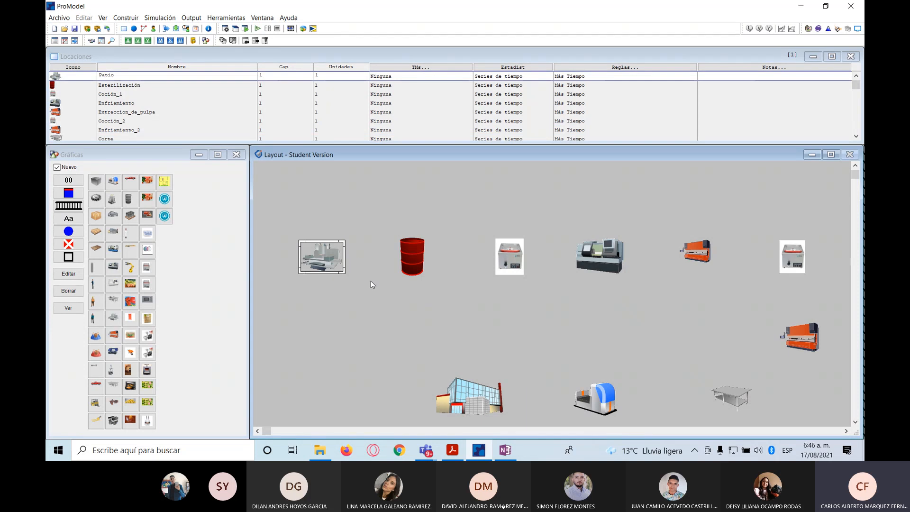
left_click(407, 264)
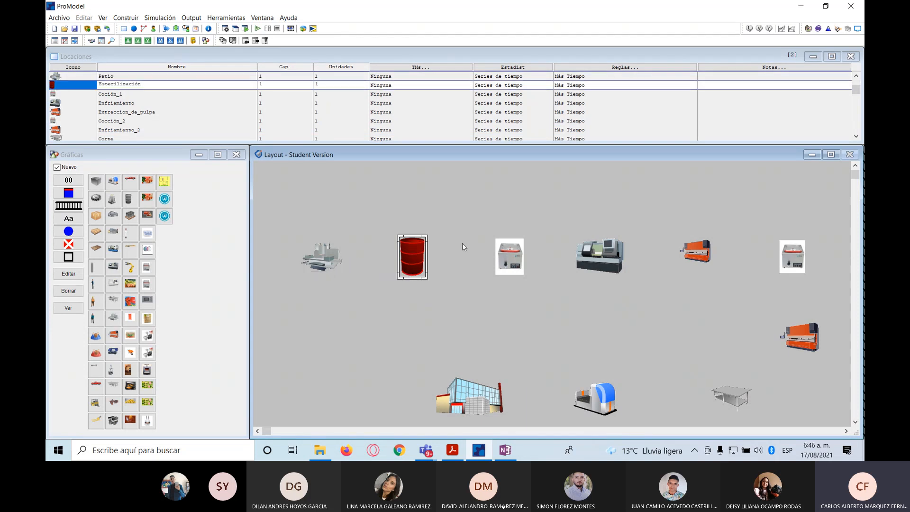
left_click(515, 265)
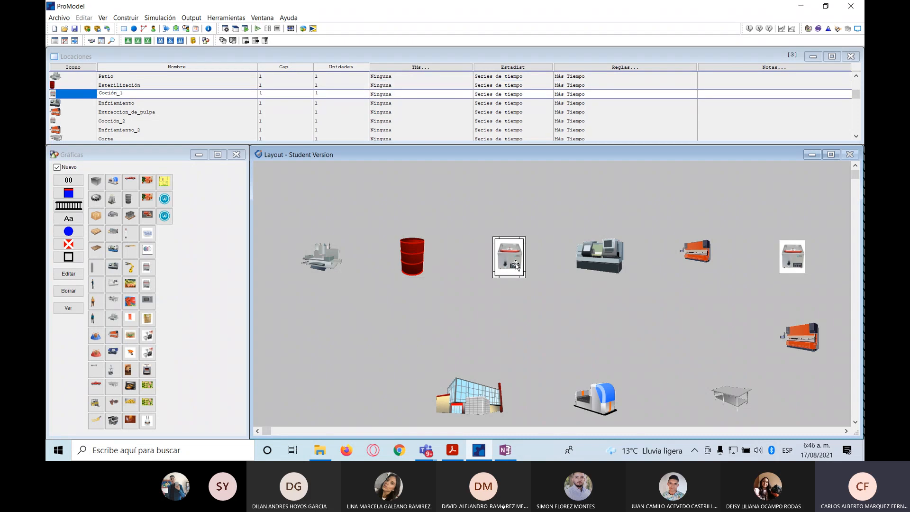
left_click(616, 262)
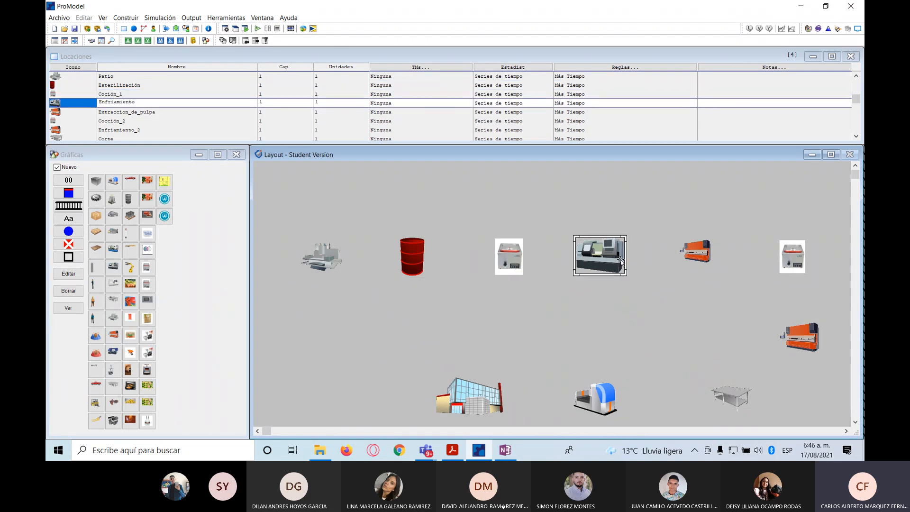
left_click(692, 251)
left_click(794, 261)
left_click(802, 346)
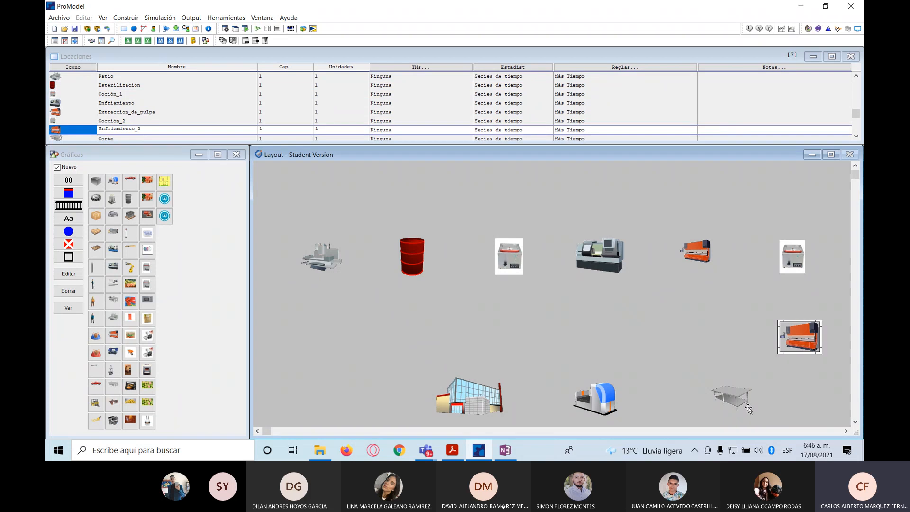
Move the Corte table slightly closer to the Empaque machine
left_click(742, 402)
left_click_drag(742, 403, 726, 400)
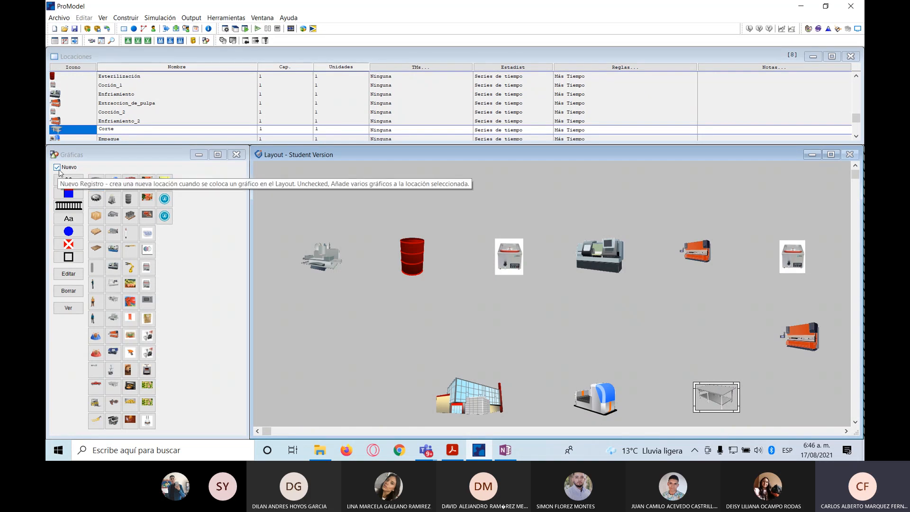
Turn off new-record creation for placed graphics and add a name label above the Patio graphic
left_click(57, 167)
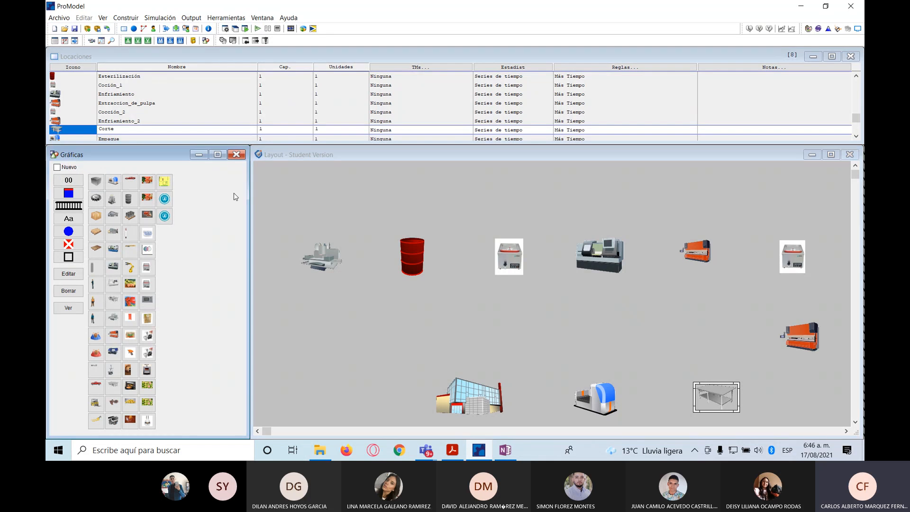
left_click(326, 264)
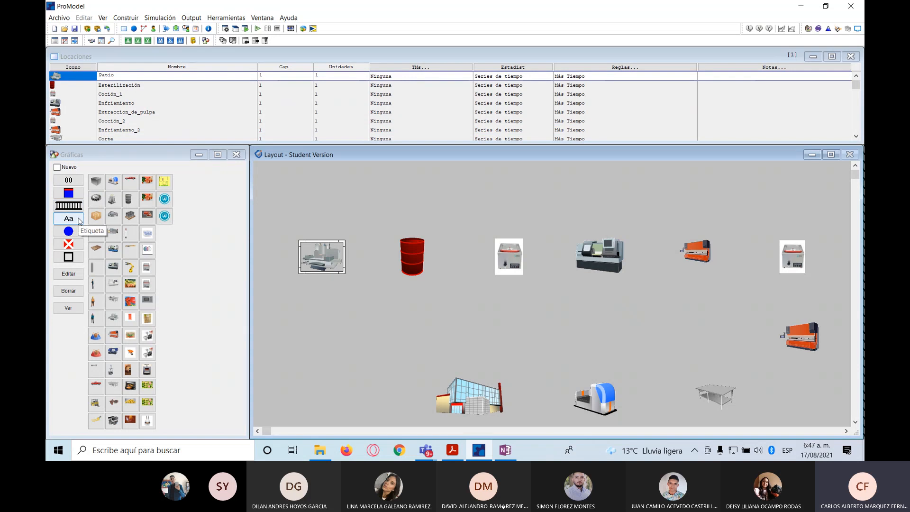
left_click(79, 221)
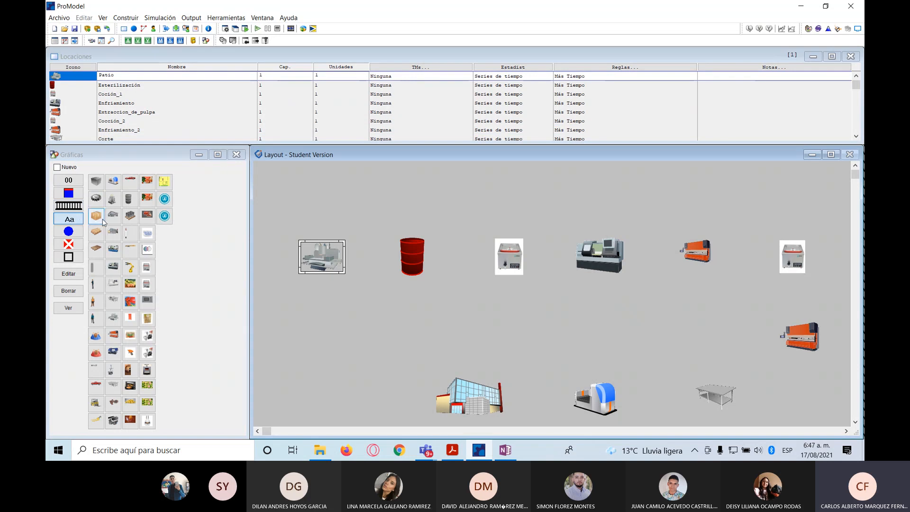
left_click(324, 238)
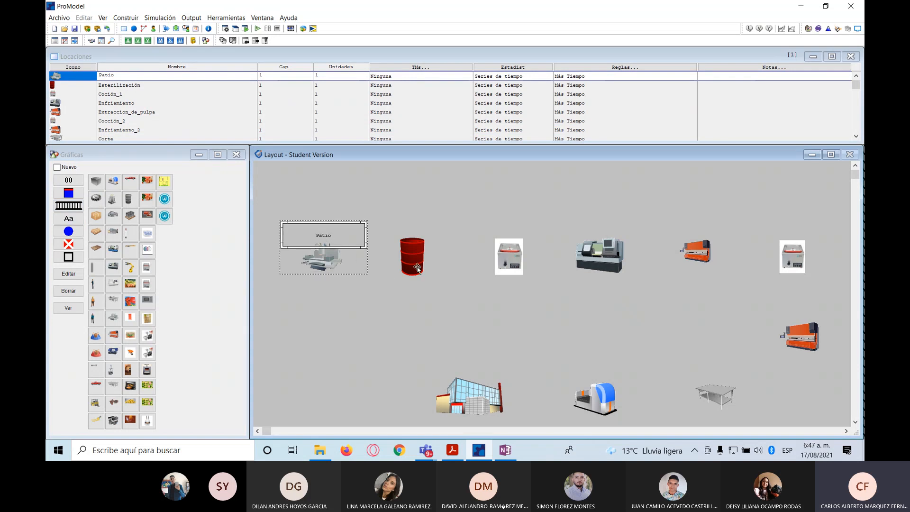
Add name labels above the Esterilización barrel and the Coción_1 machine
left_click(417, 268)
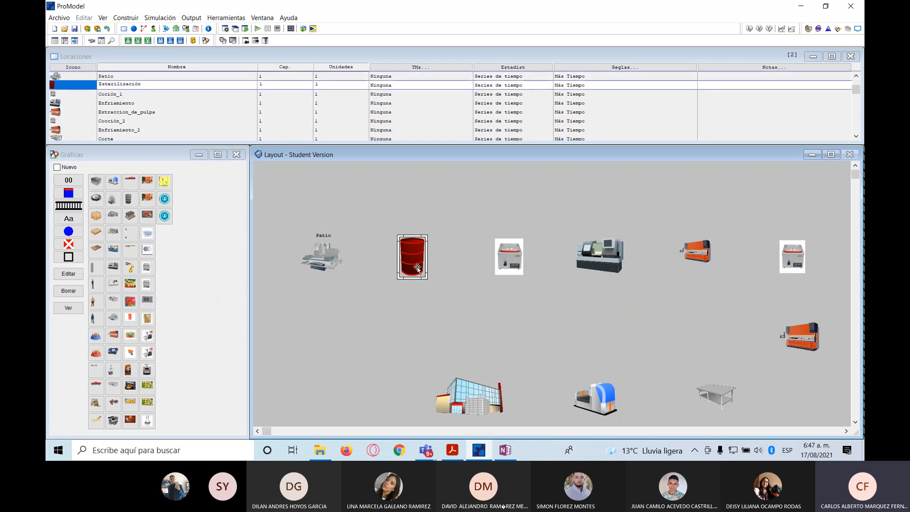
left_click(67, 223)
left_click(407, 229)
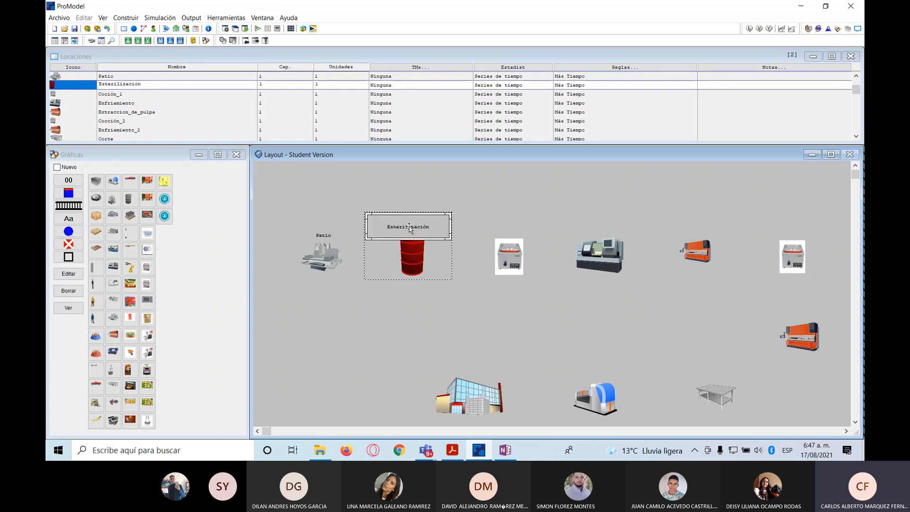
left_click(506, 256)
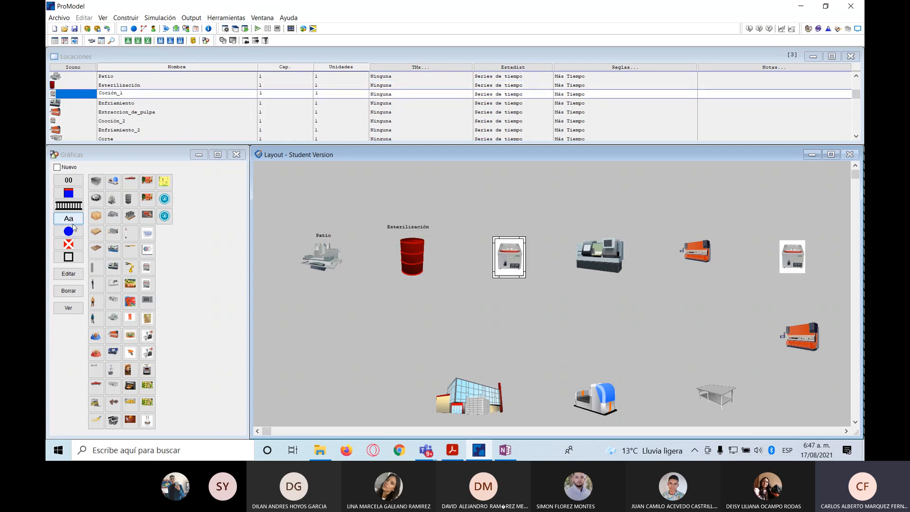
left_click(69, 220)
left_click(506, 232)
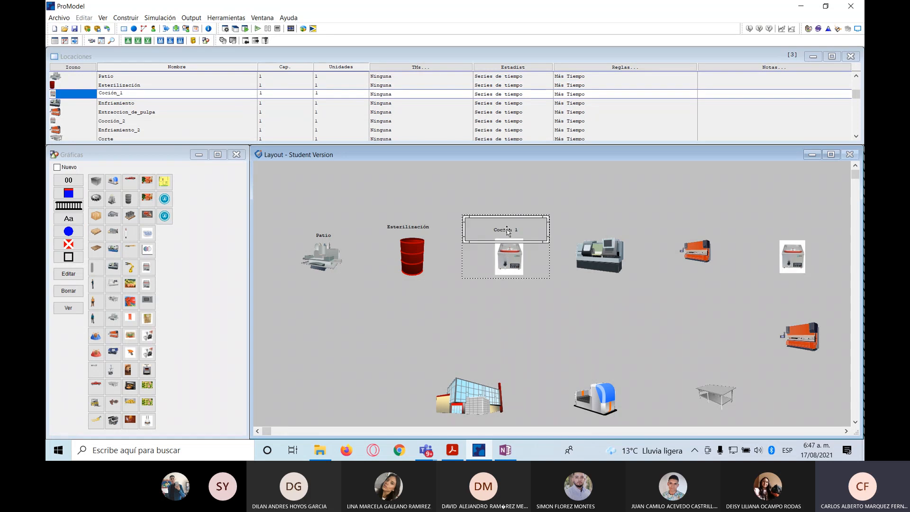
Add name labels above the Enfriamiento and Extraccion_de_pulpa machines
left_click(582, 252)
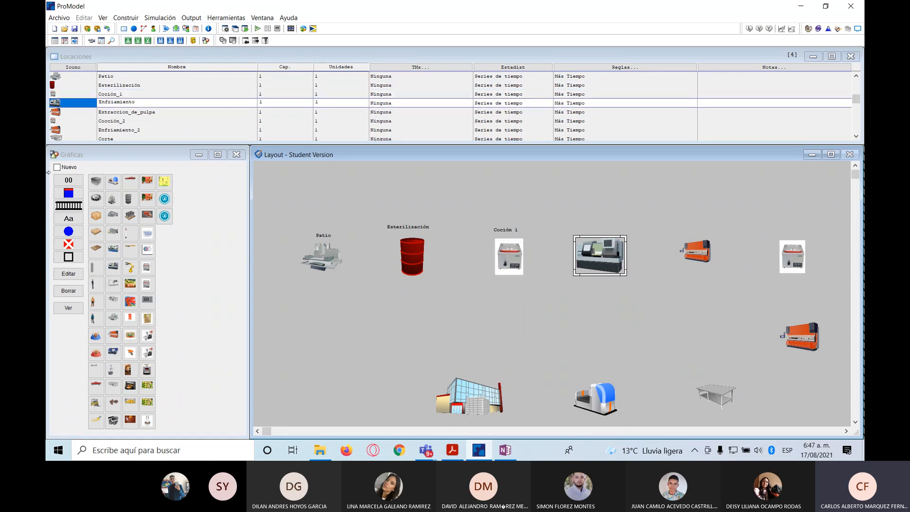
left_click(69, 219)
left_click(605, 234)
left_click(703, 250)
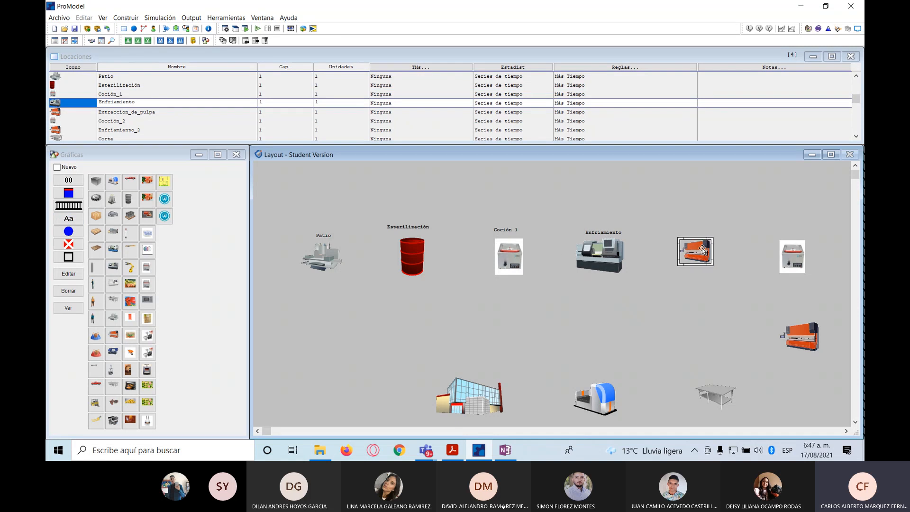
left_click(69, 219)
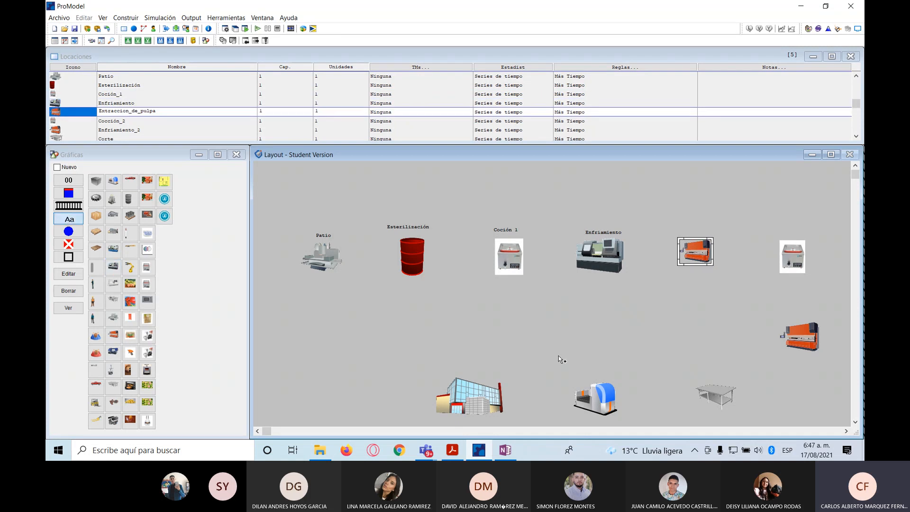
left_click(699, 233)
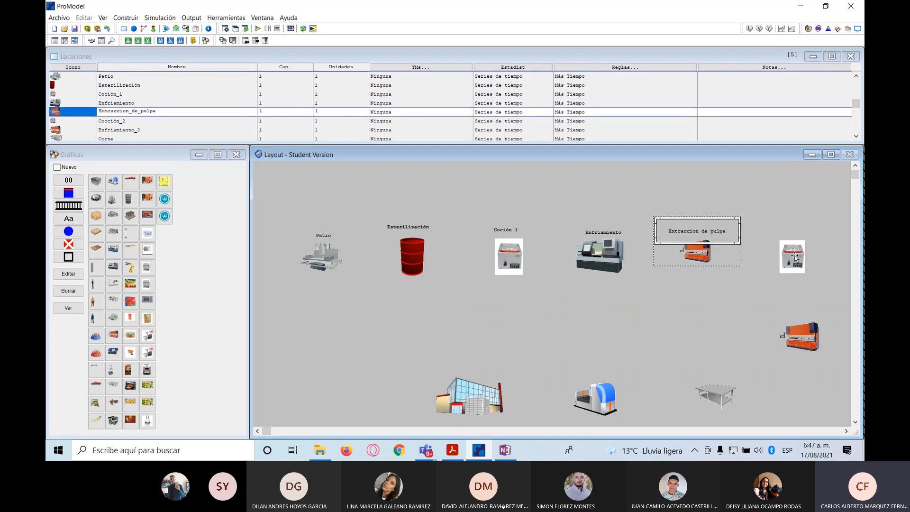
Add name labels above the Cocción_2 and Enfriamiento_2 machines
left_click(791, 257)
left_click(77, 222)
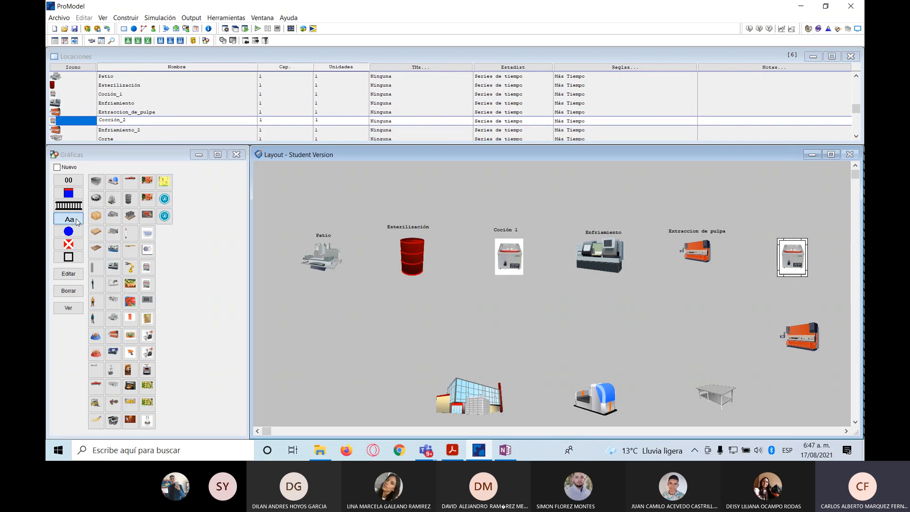
left_click(794, 237)
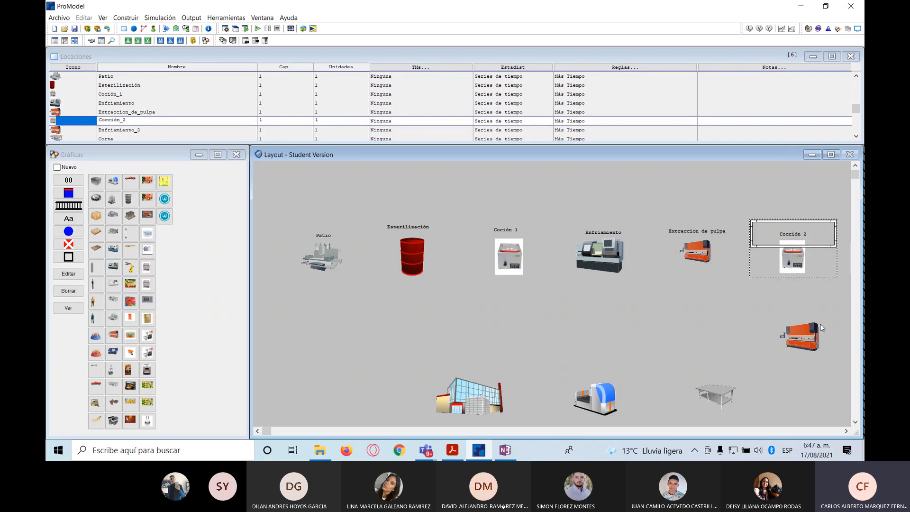
left_click(806, 342)
left_click(56, 235)
left_click(67, 219)
left_click(800, 318)
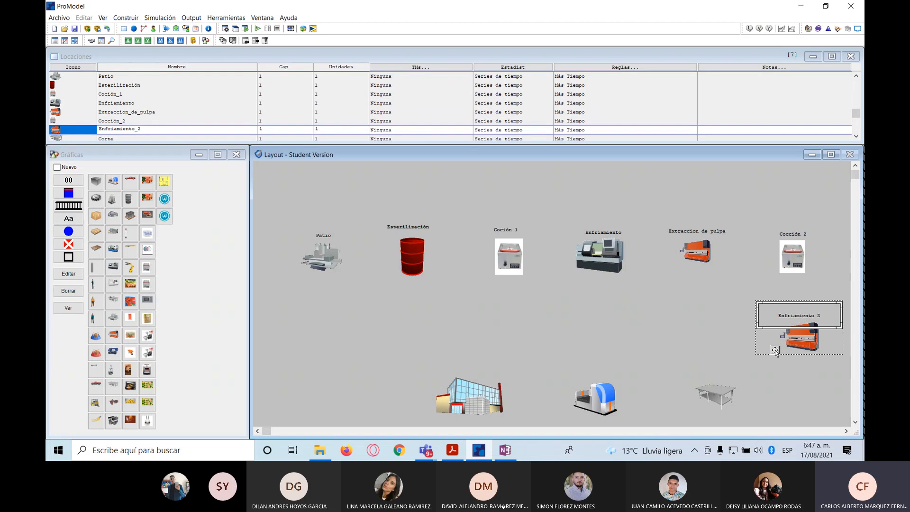
Add name labels above the Corte table and the Empaque machine
left_click(729, 392)
left_click(69, 219)
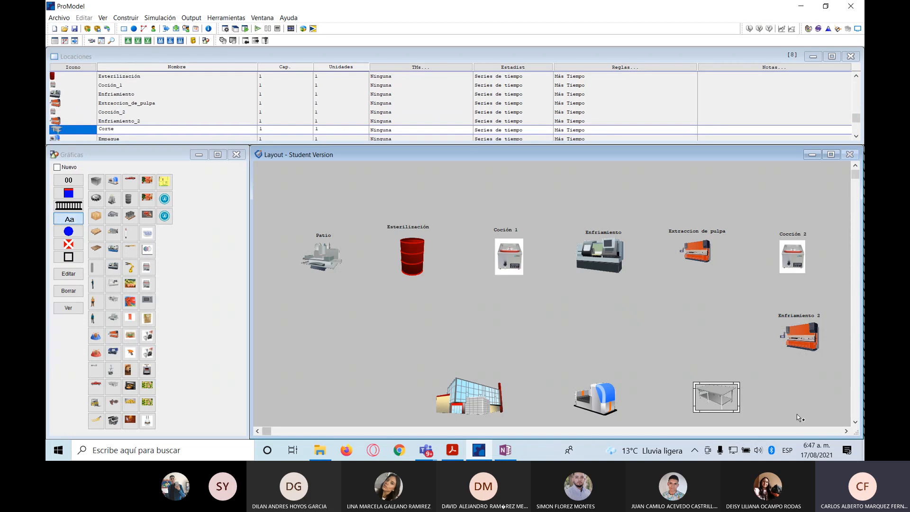
left_click(730, 384)
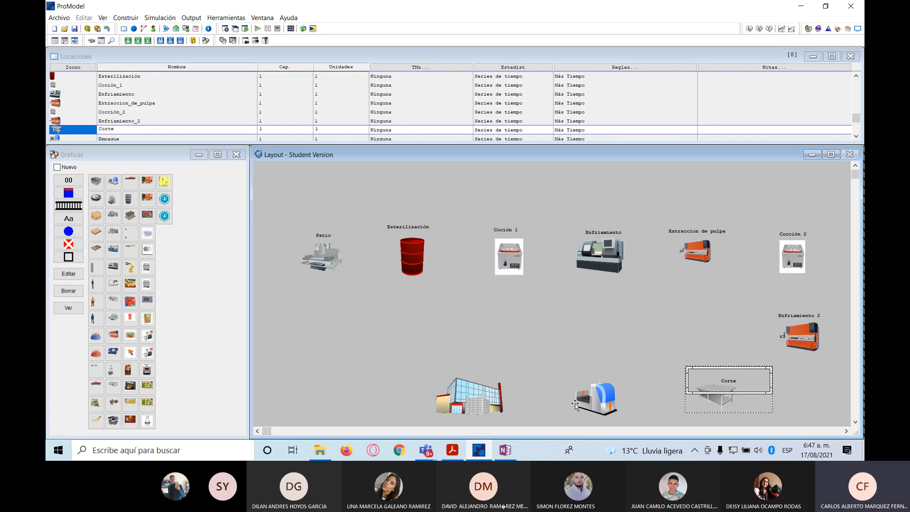
left_click(591, 402)
left_click(76, 220)
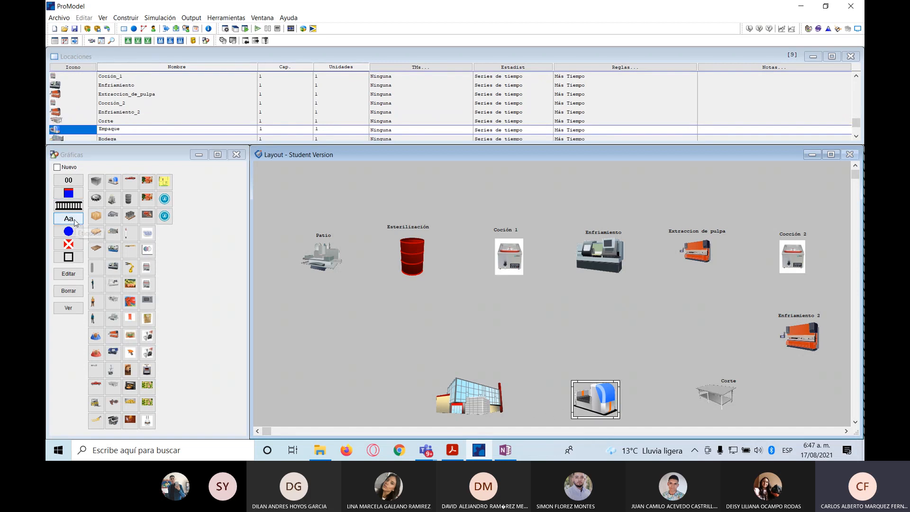
left_click(592, 378)
Add a name label above the Bodega building
left_click(462, 395)
left_click(69, 218)
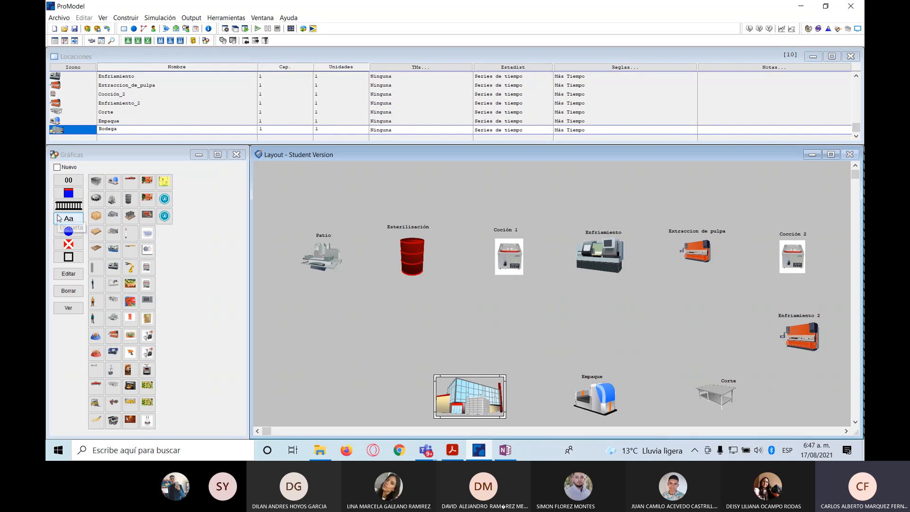
left_click(473, 372)
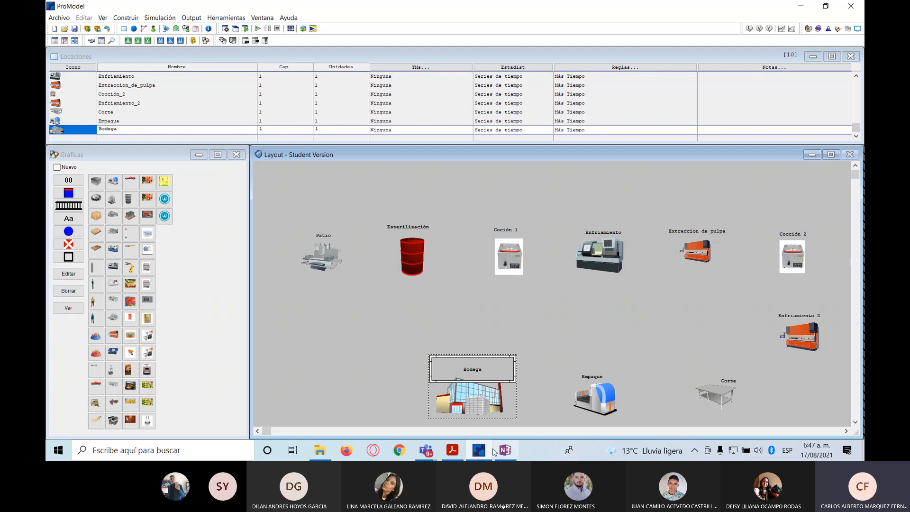
Consult the process sketch in OneNote, return to ProModel and open the entity definitions
left_click(506, 449)
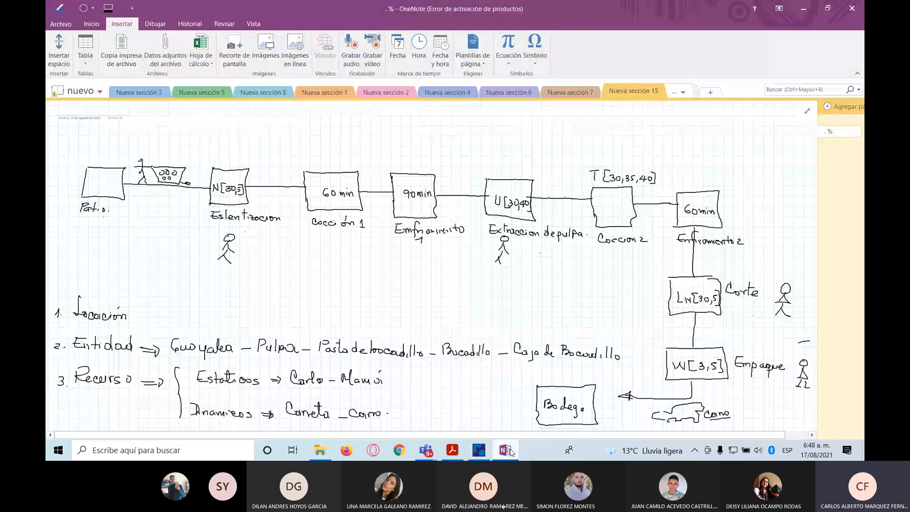
left_click(511, 450)
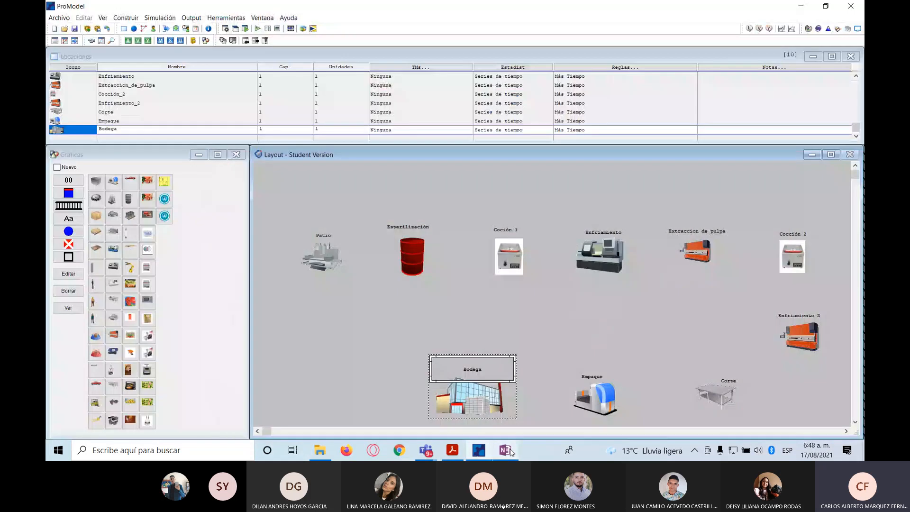
left_click(134, 18)
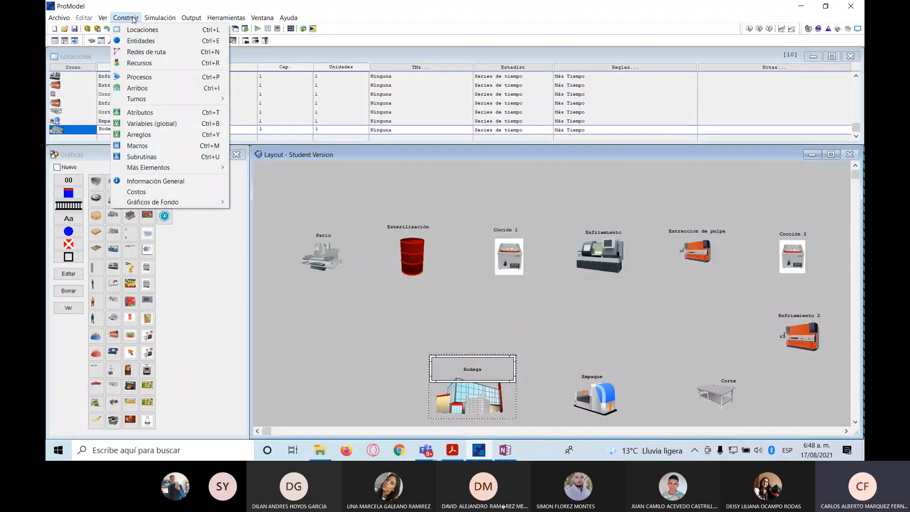
left_click(140, 40)
Check the entity list in OneNote, return to ProModel and create an entity with the guava fruit graphic, named Guayaba
left_click(512, 454)
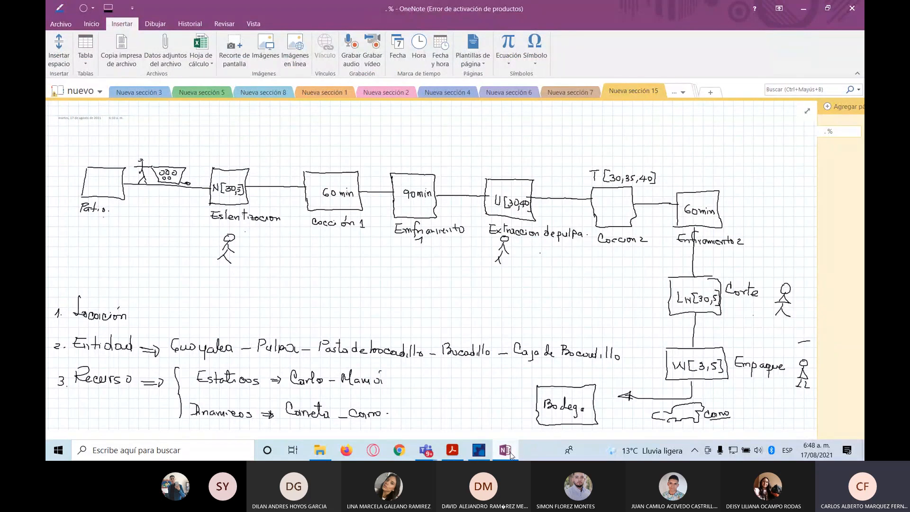
left_click(509, 452)
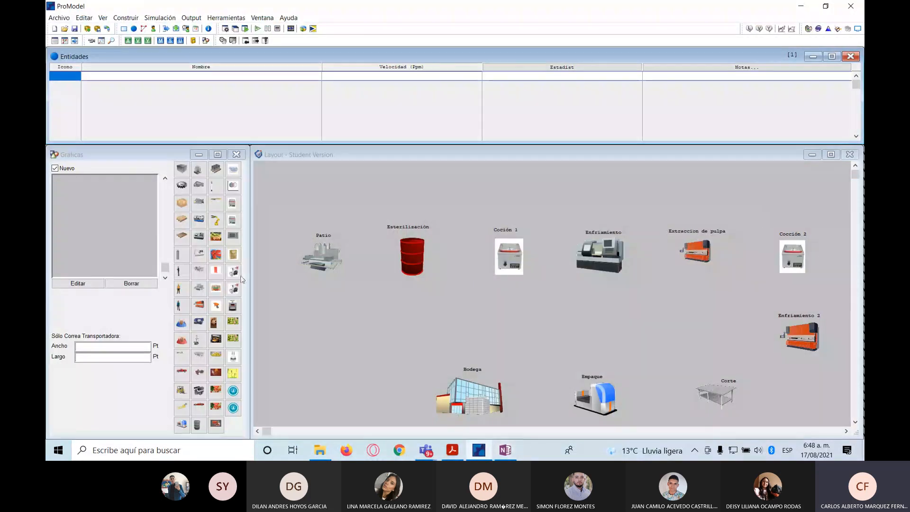
left_click(233, 322)
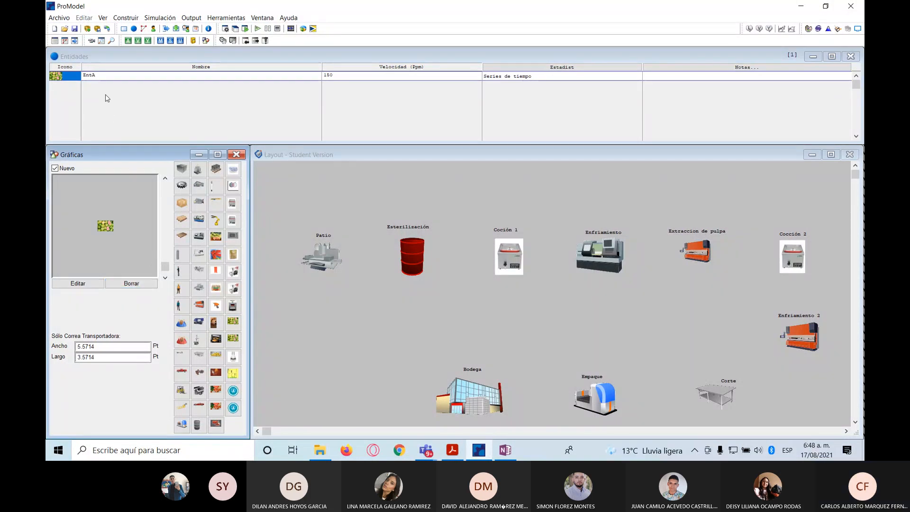
left_click(107, 79)
type("Guayaba")
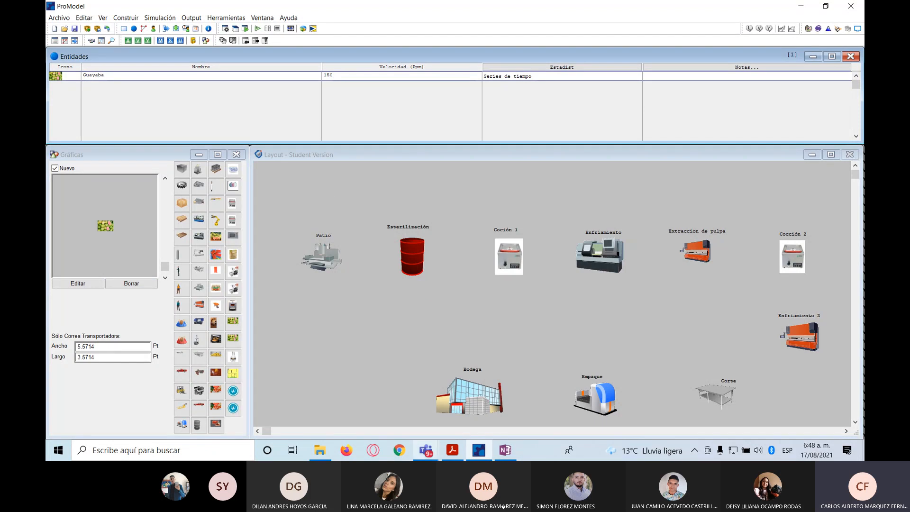
Check the next entity in OneNote, return to ProModel, create an entity with the red pulp bag graphic and shrink that graphic
left_click(507, 454)
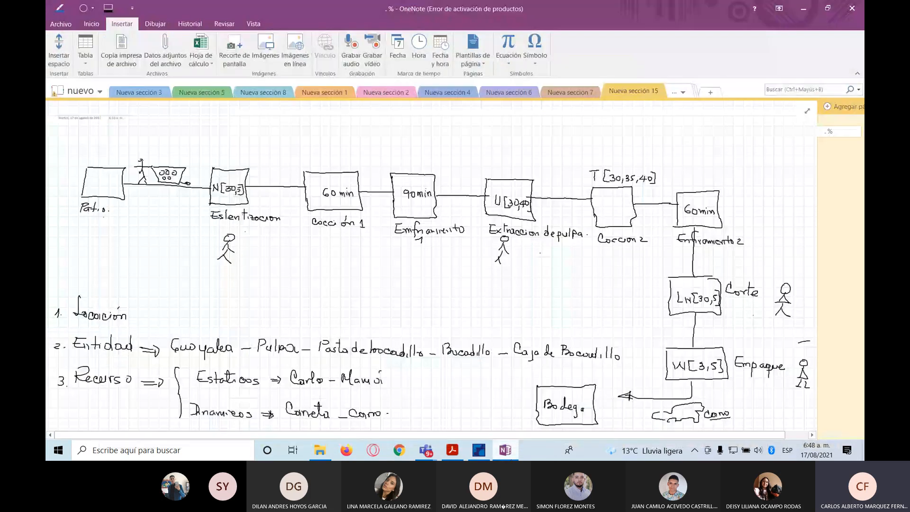
left_click(507, 454)
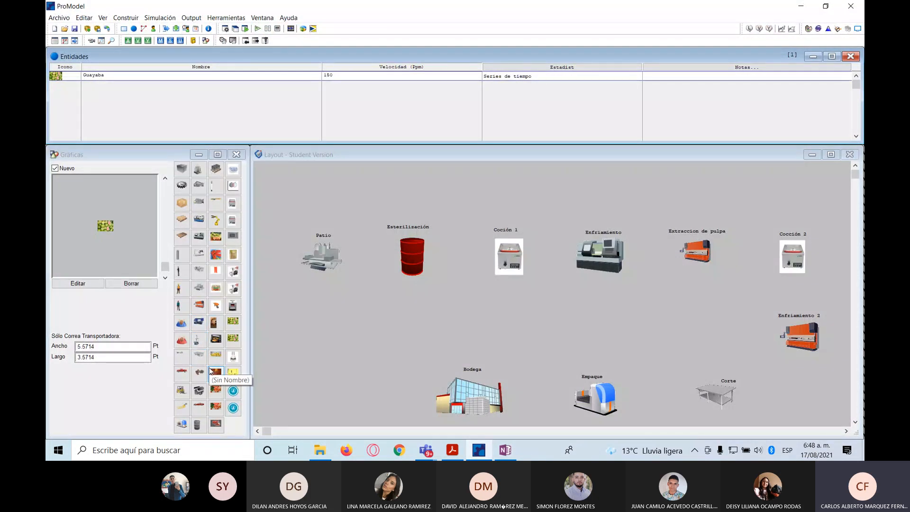
left_click(216, 271)
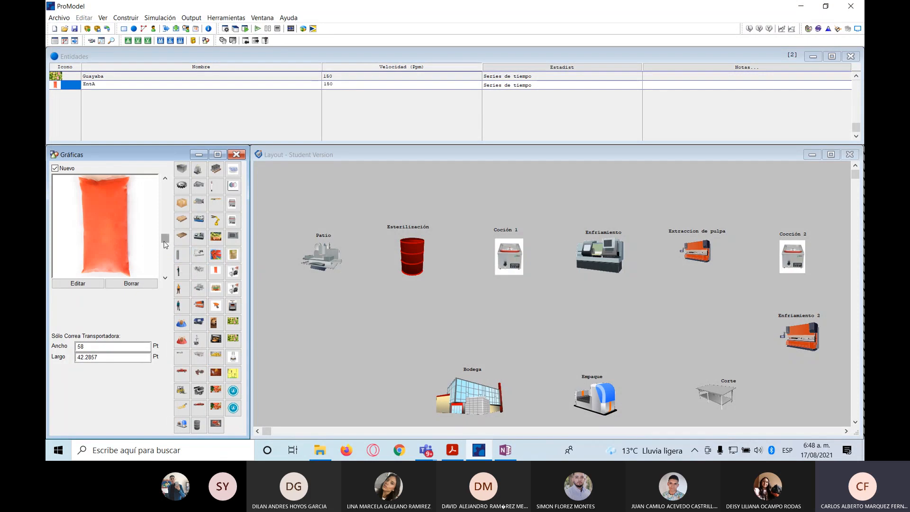
left_click_drag(164, 242, 164, 250)
left_click(164, 281)
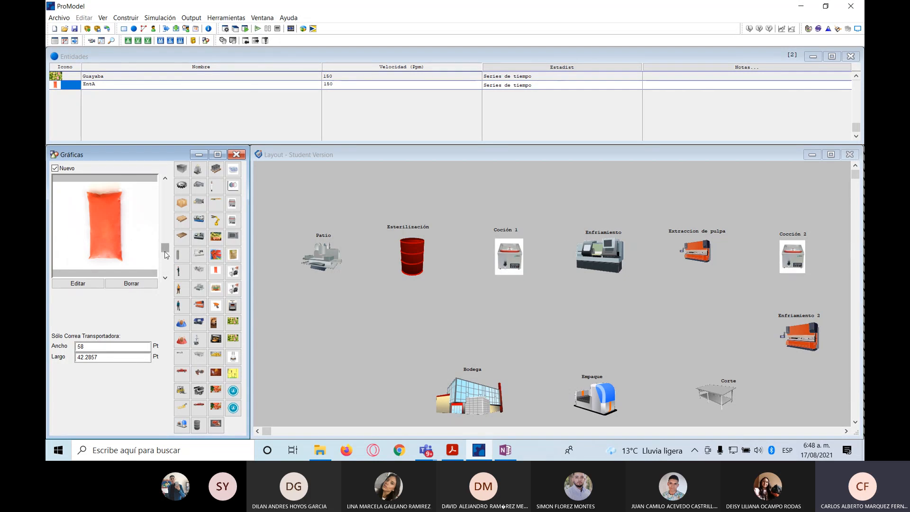
left_click_drag(165, 248, 165, 253)
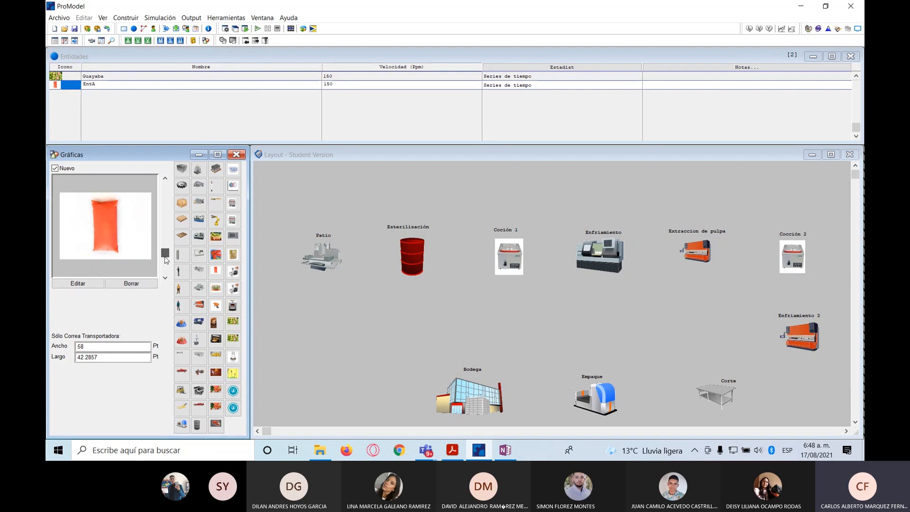
Rename the red pulp bag entity as pulpa
left_click(115, 87)
left_click(94, 86)
type("Pulpa")
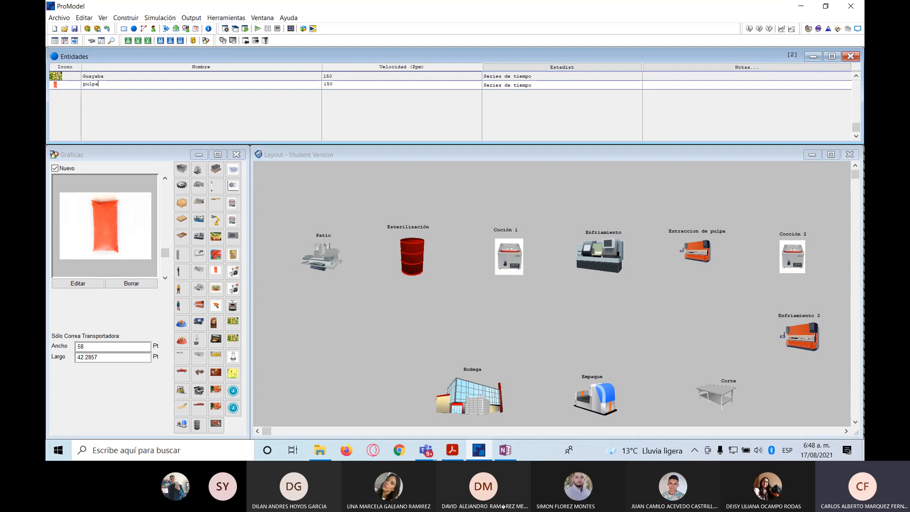
Check the next entity in OneNote, return to ProModel, create an entity with the brown guava paste graphic and enlarge that graphic
left_click(505, 450)
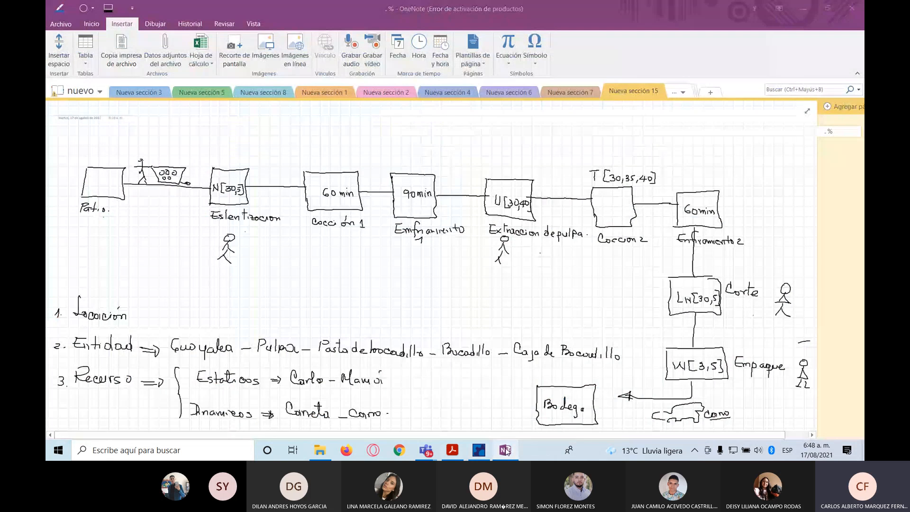
left_click(505, 450)
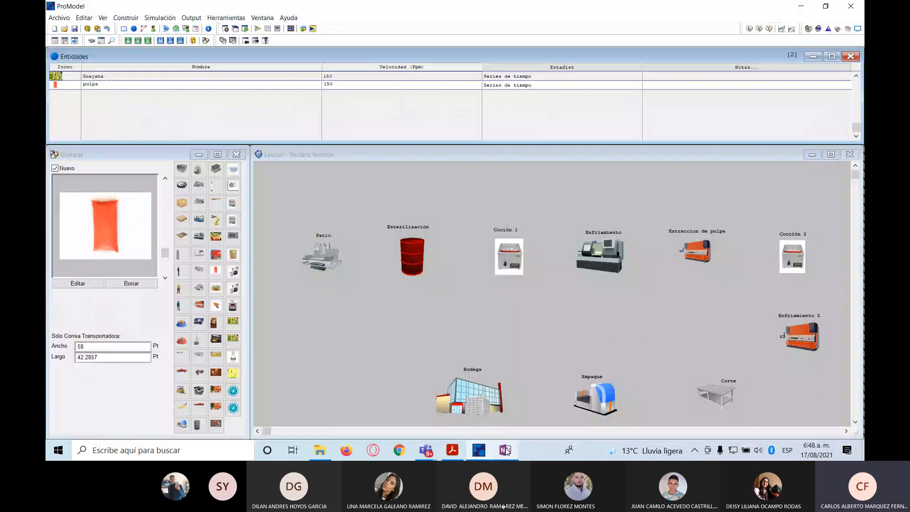
left_click(505, 450)
left_click(505, 450)
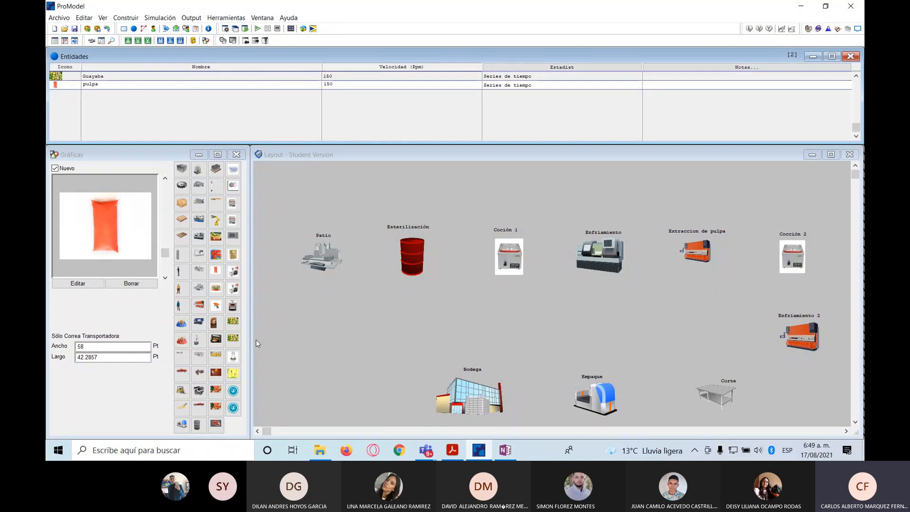
left_click(216, 375)
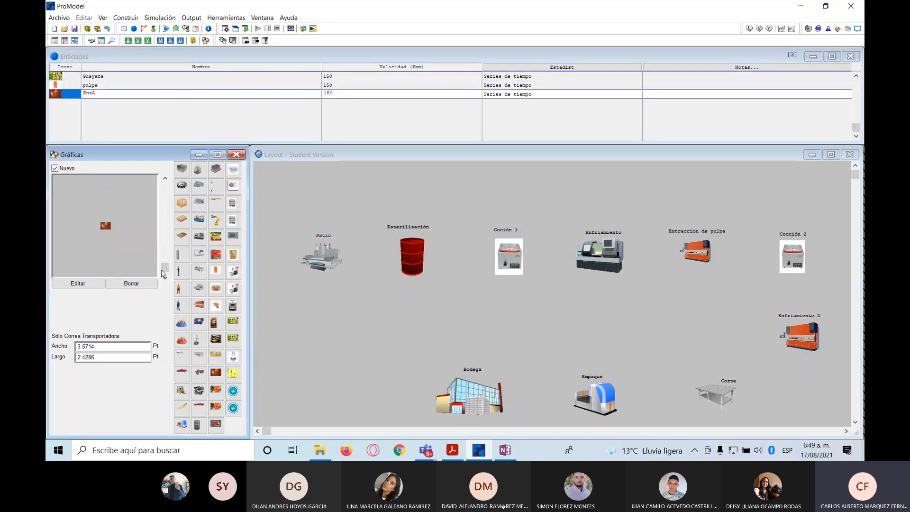
left_click_drag(168, 263, 168, 260)
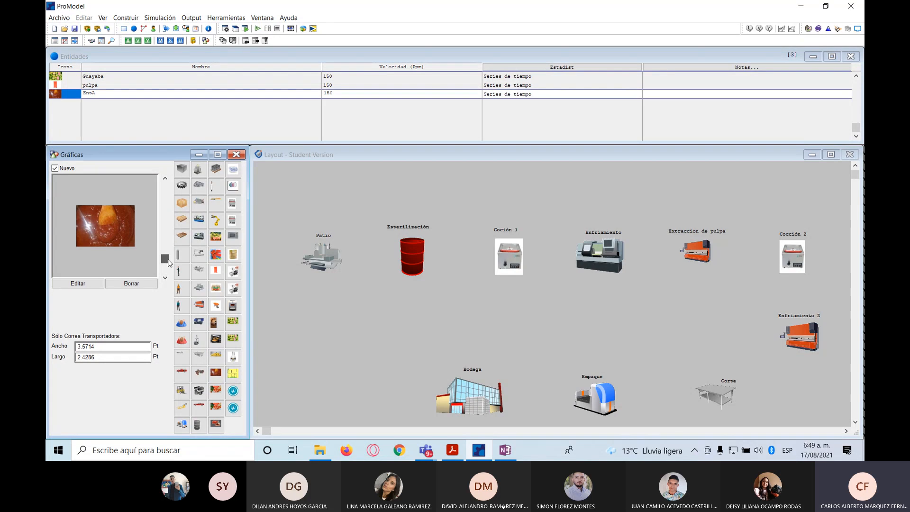
Rename the guava paste entity as pasta_de_bocadillo
left_click(104, 91)
double_click(104, 90)
type("pasta_de_bocadillo")
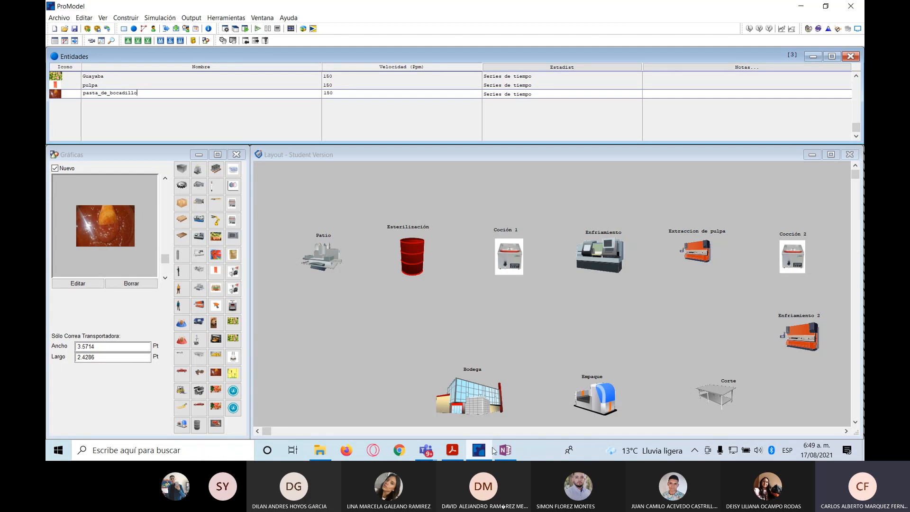
Check the next entity in OneNote, return to ProModel and create an entity with the red guava snack blocks graphic, named Bocadillo
left_click(512, 456)
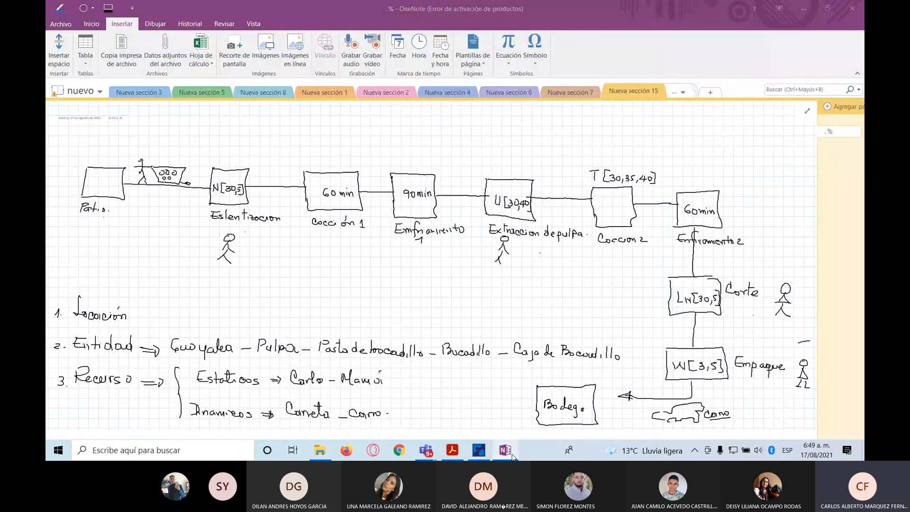
left_click(504, 450)
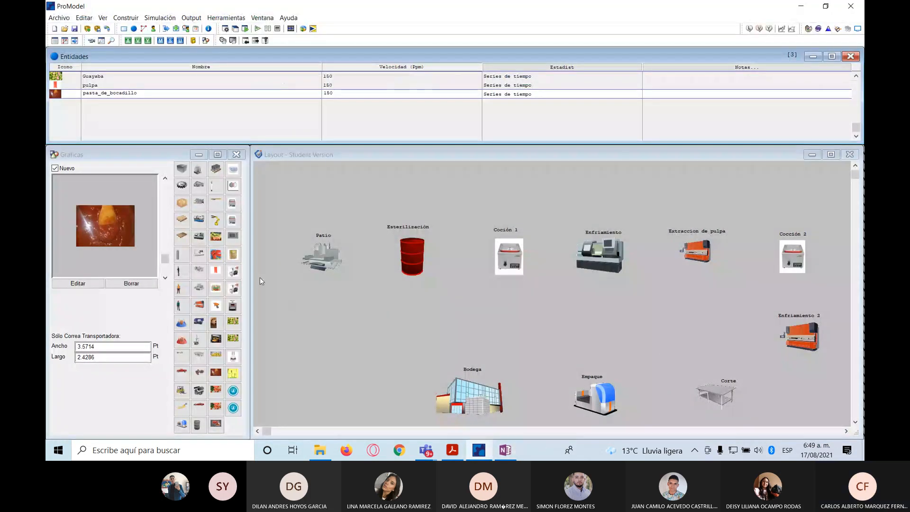
left_click(216, 254)
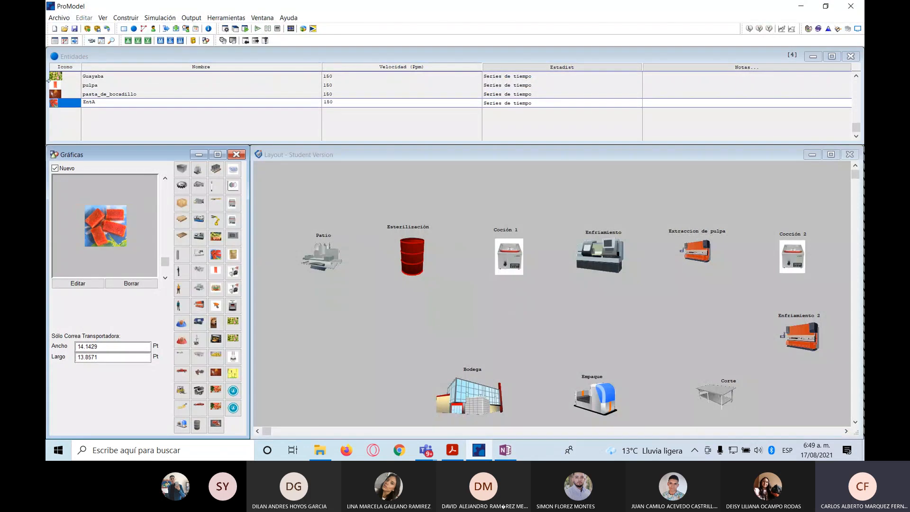
left_click(89, 102)
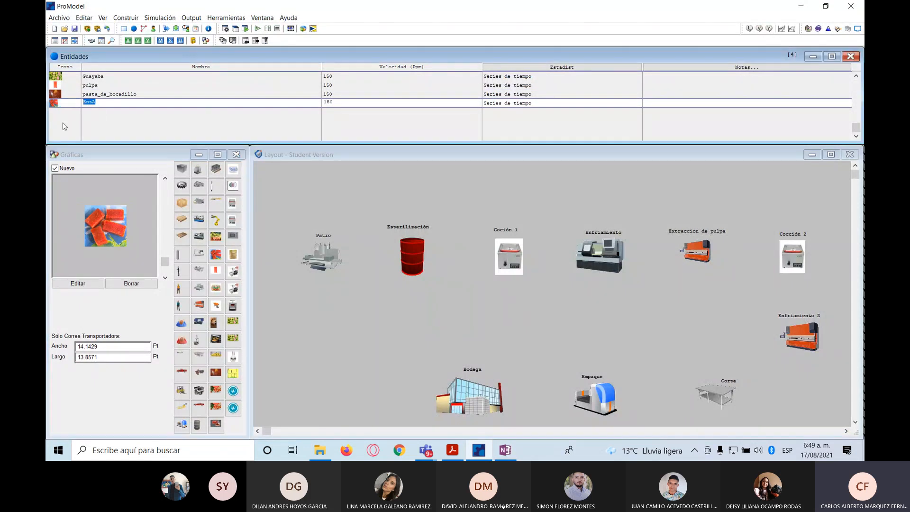
type("Bocadi")
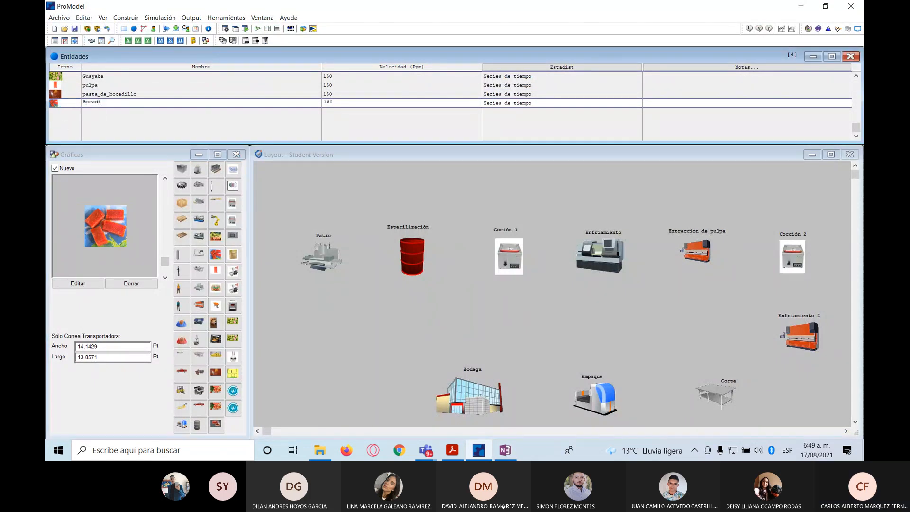
type("llo")
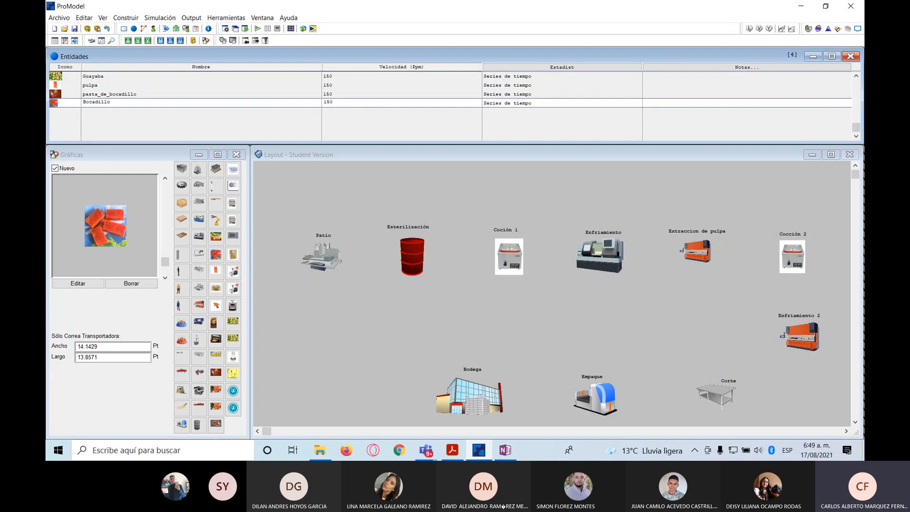
Check the last entity in OneNote, return to ProModel and create an entity with the snack box graphic, named Cajas_de_bocadillos
left_click(506, 456)
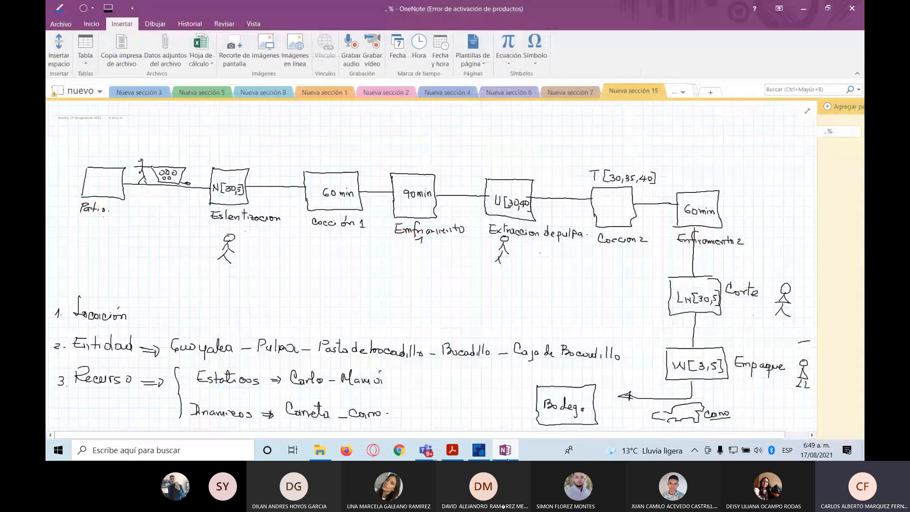
left_click(506, 456)
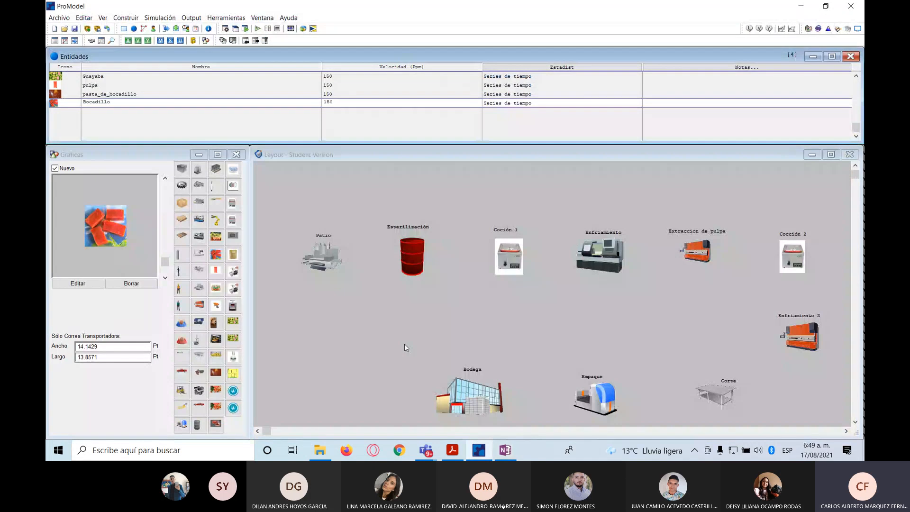
left_click(216, 288)
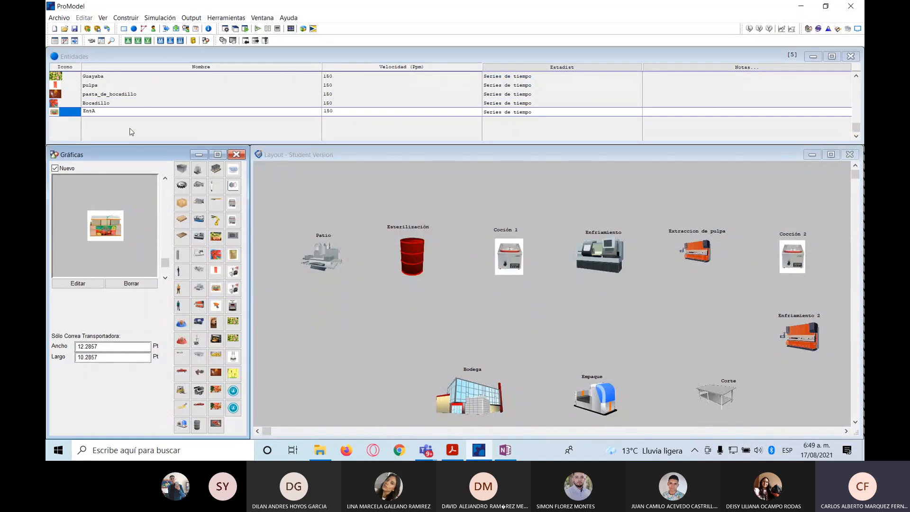
left_click(59, 111)
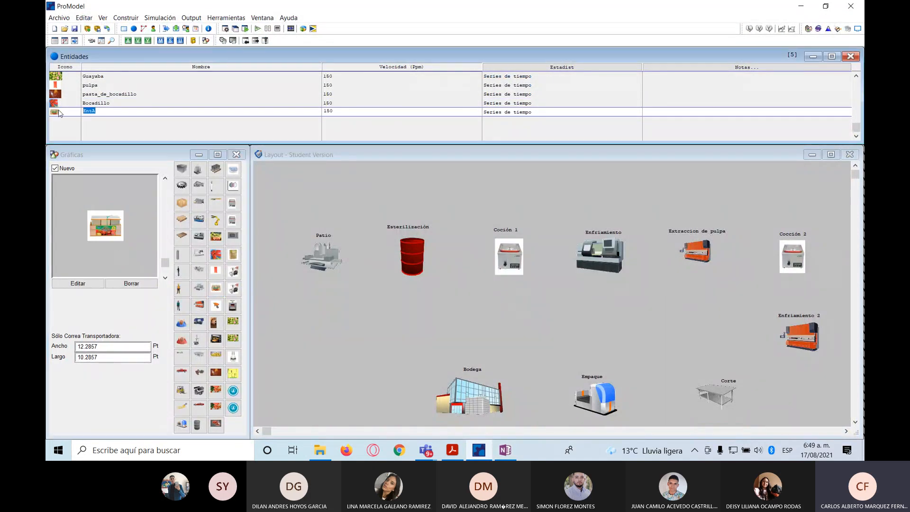
type("Cajas_de_bocadillos")
Consult the resource list in OneNote, return to ProModel and open the resource definitions
left_click(516, 453)
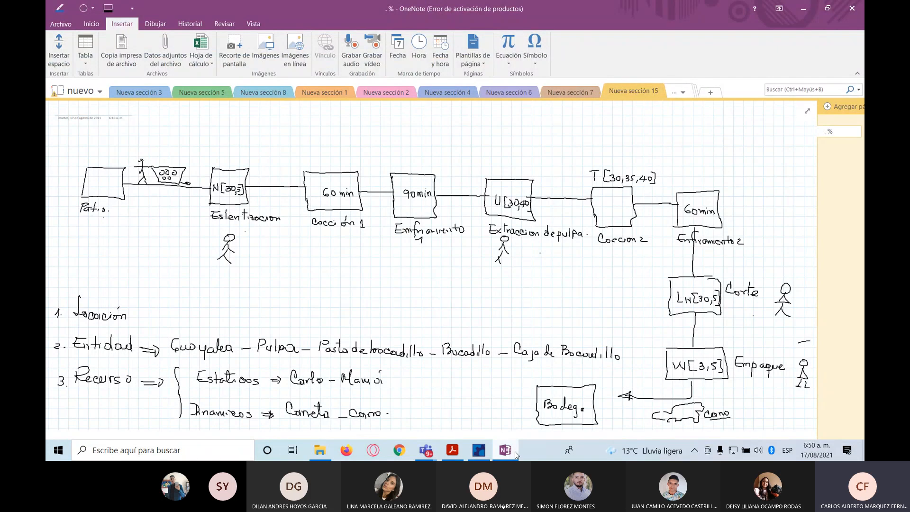
left_click(515, 451)
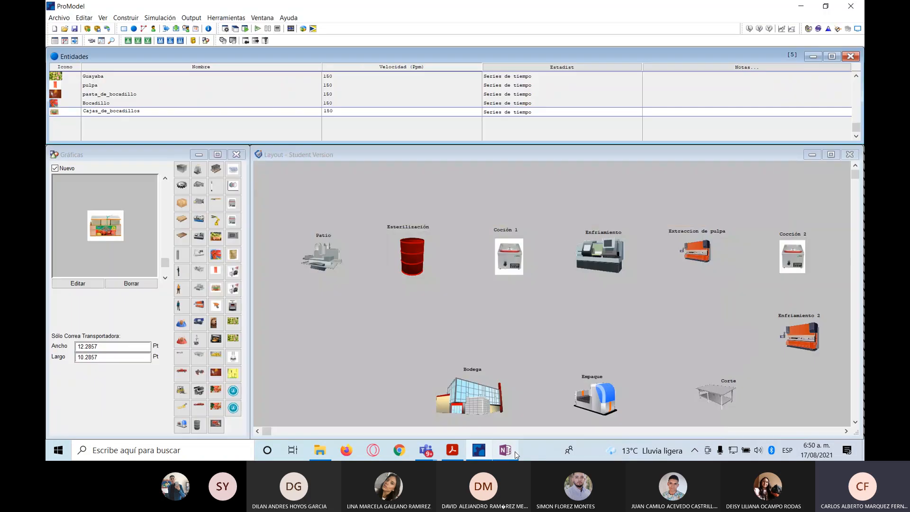
left_click(128, 17)
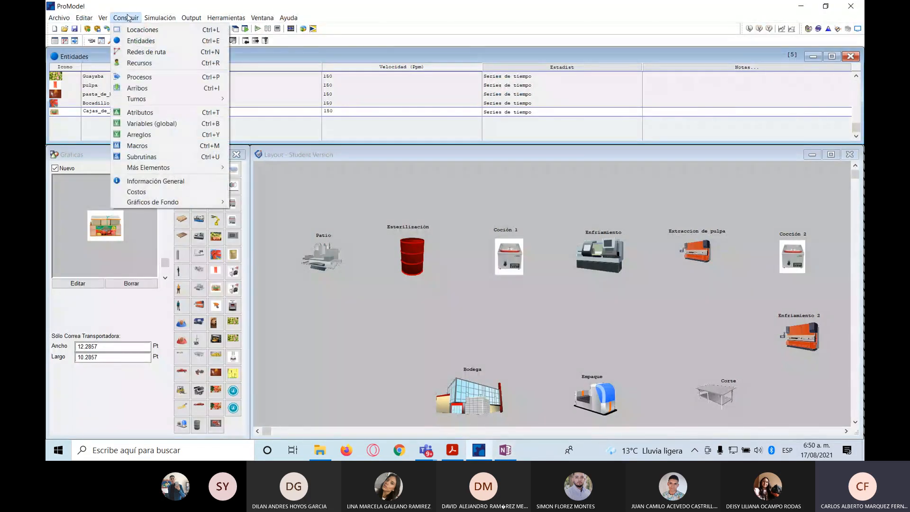
left_click(128, 62)
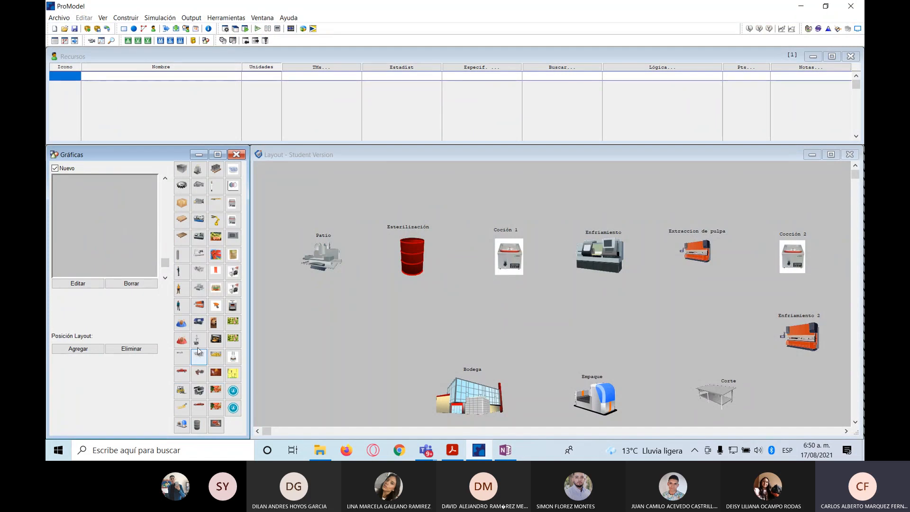
Create a resource with the hard-hat worker graphic, enlarge the graphic and name the resource with the static worker's first name
left_click(182, 290)
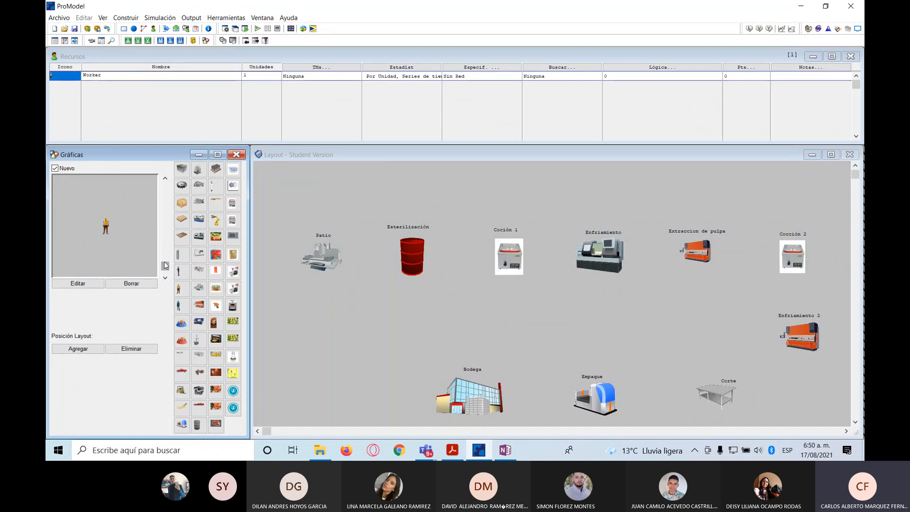
left_click_drag(164, 264, 165, 258)
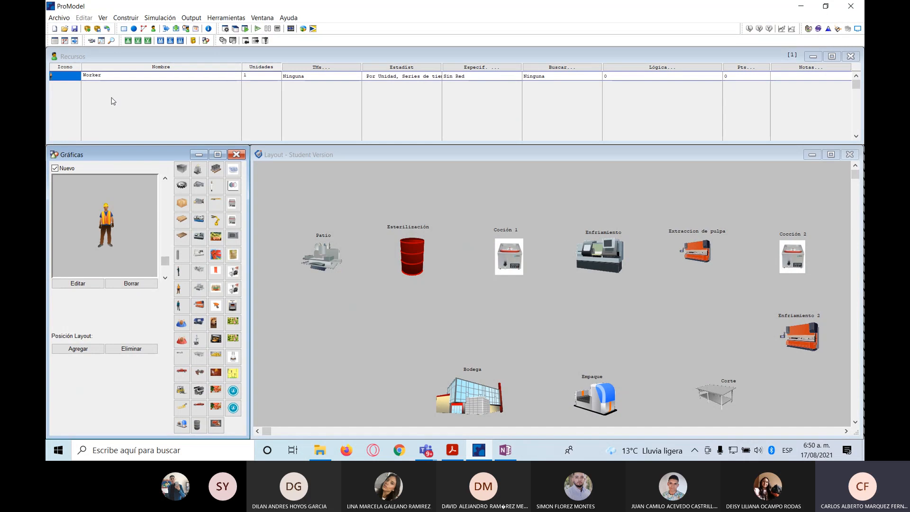
left_click(113, 76)
type("carlos")
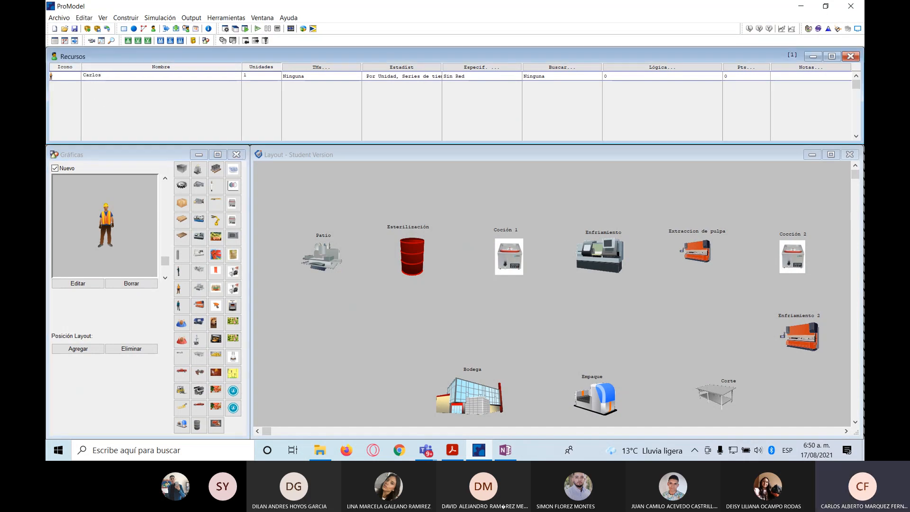
Create a resource with the graphic of the woman in blue, enlarge the graphic and name the resource Mamá
left_click(178, 305)
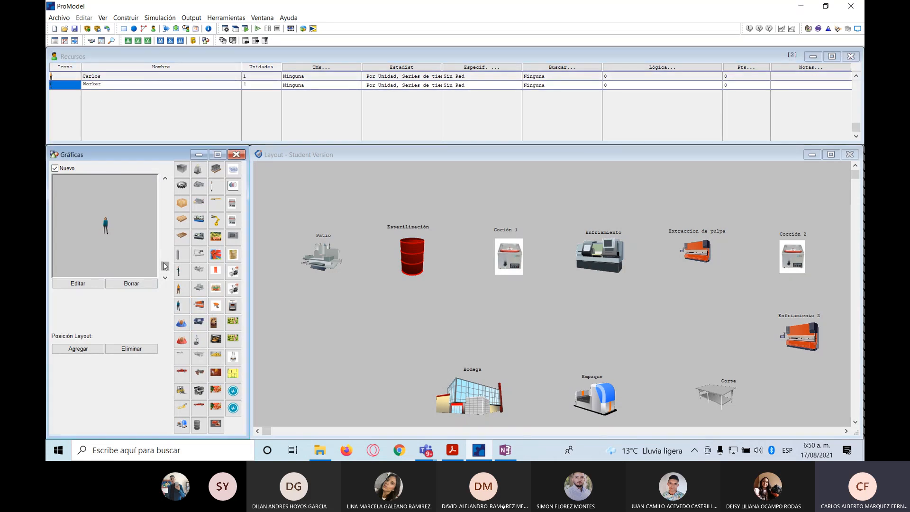
left_click_drag(165, 265, 165, 259)
left_click(109, 86)
double_click(110, 86)
key("BackSpace")
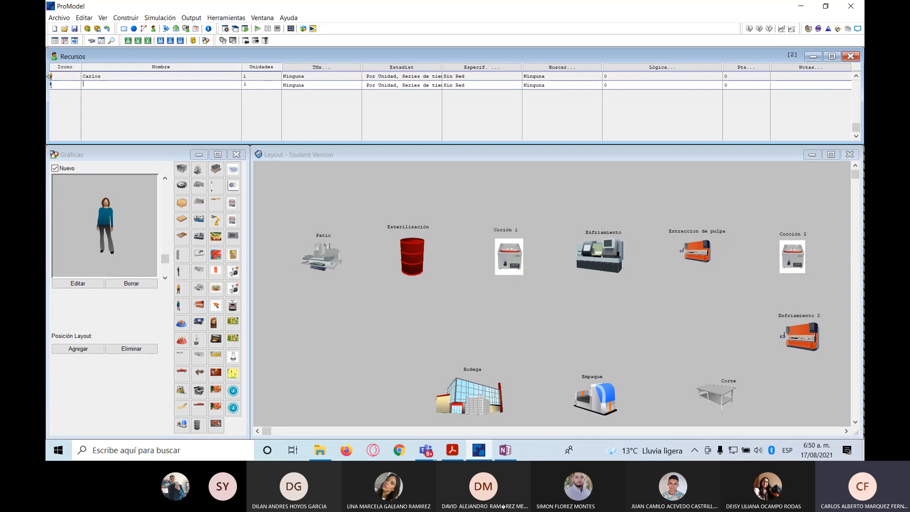
type("Mamá")
Create a resource with the orange wheelbarrow graphic, enlarge the graphic and name the resource Carreta
left_click(216, 306)
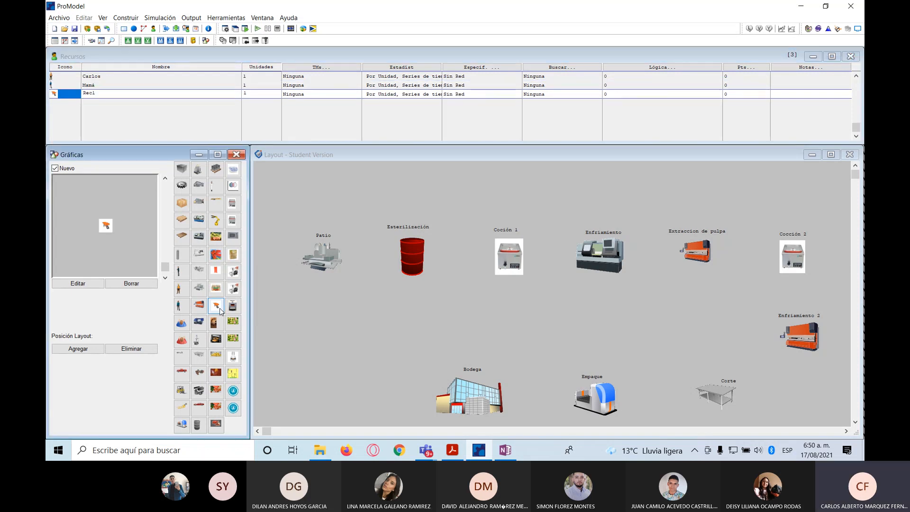
left_click_drag(165, 266, 168, 260)
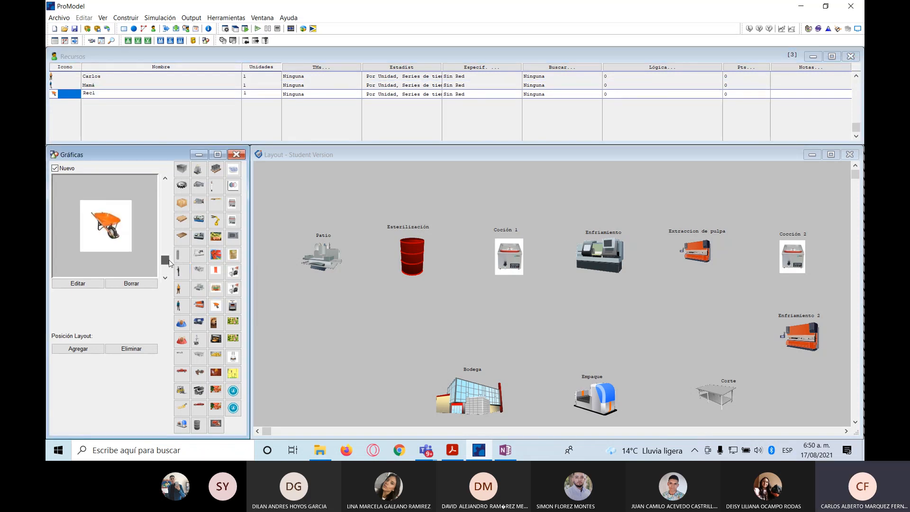
left_click(103, 93)
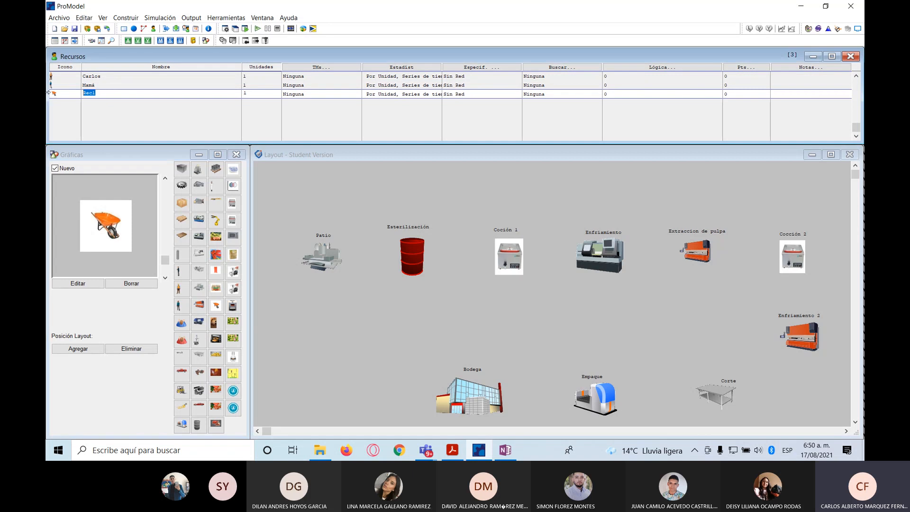
type("Carreta")
left_click(203, 413)
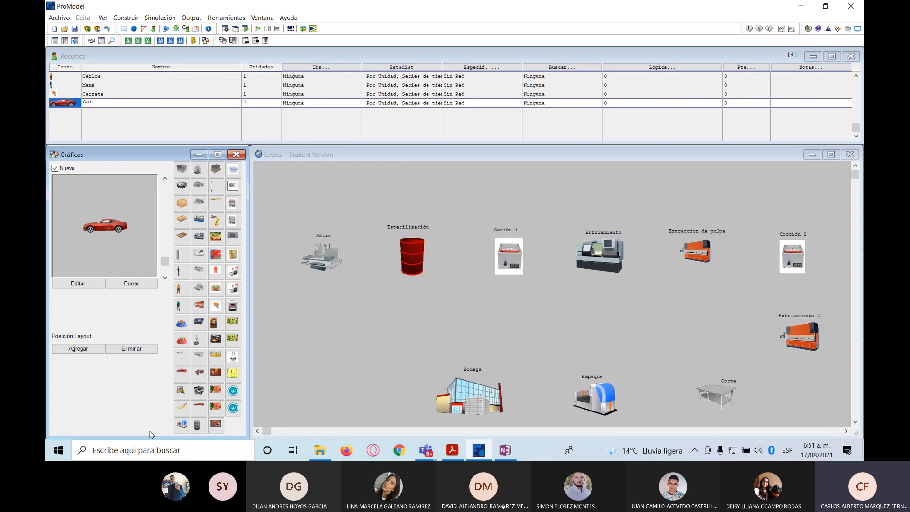
left_click(108, 103)
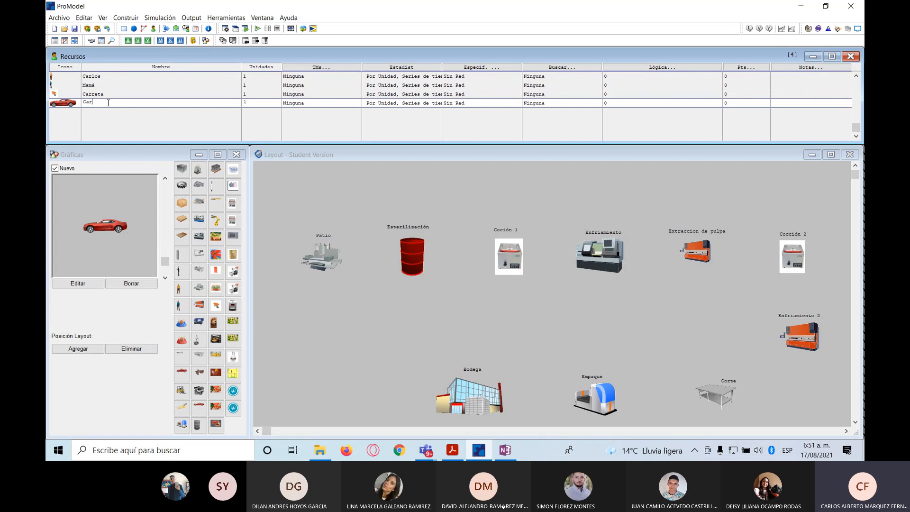
left_click(84, 18)
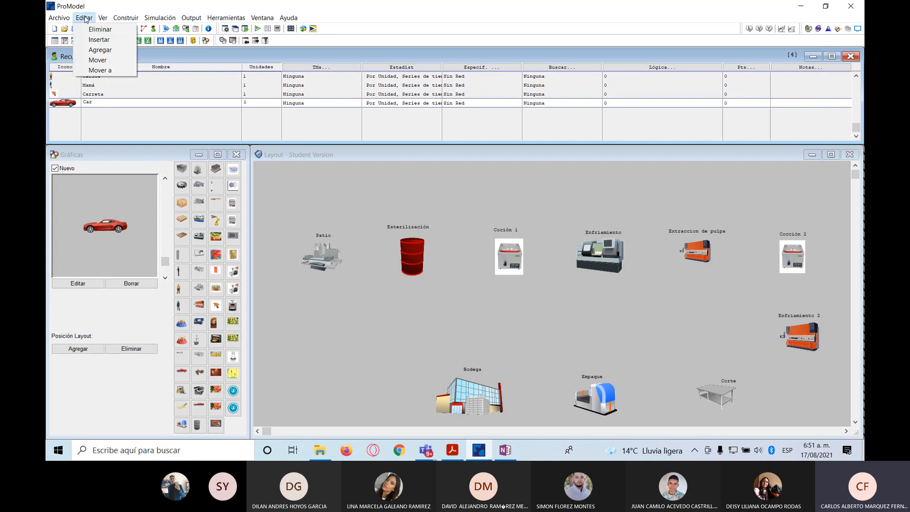
left_click(92, 34)
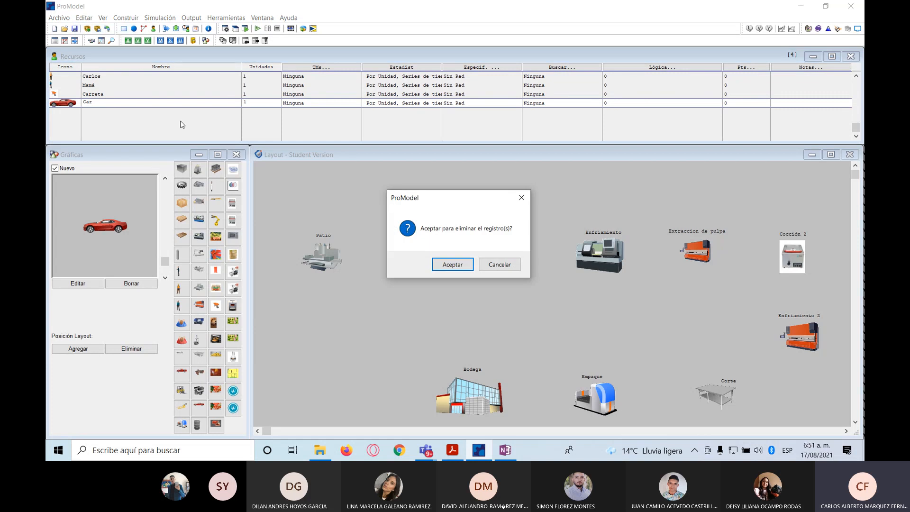
left_click(453, 264)
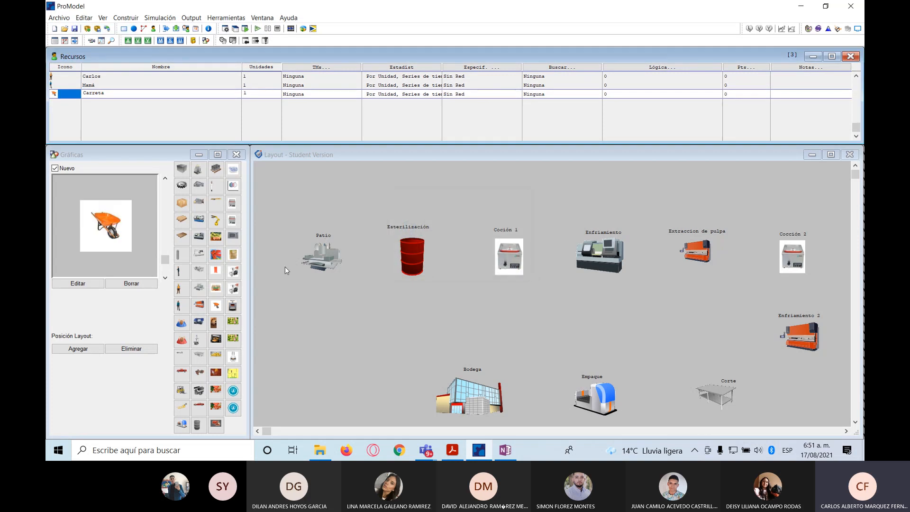
Create a resource with the red pickup truck graphic and name it carro
left_click(182, 374)
left_click(114, 103)
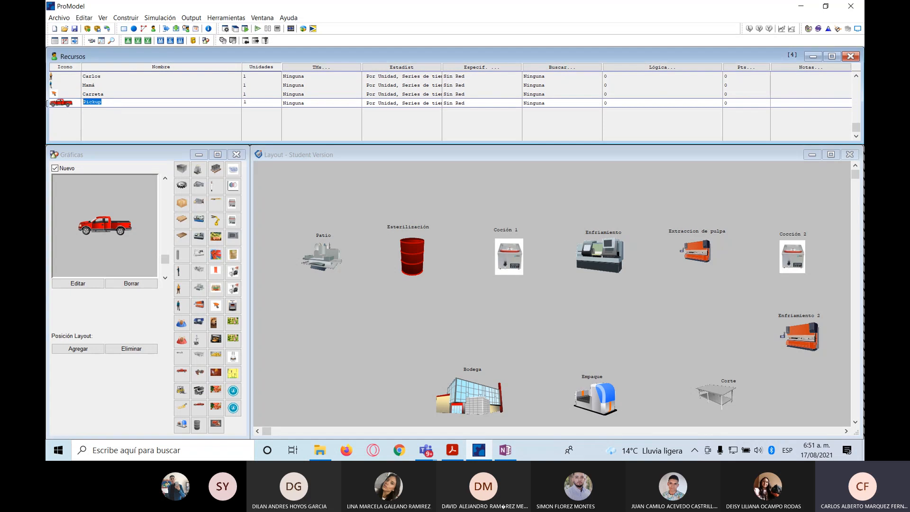
type("carro")
left_click(134, 20)
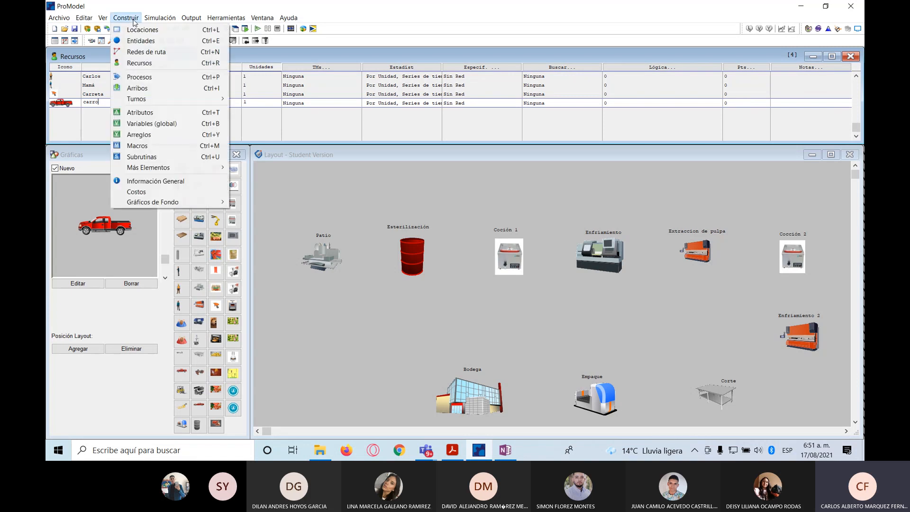
Define an arrival of the Guayaba entity at the Patio location with a quantity of 5000 per arrival
left_click(153, 92)
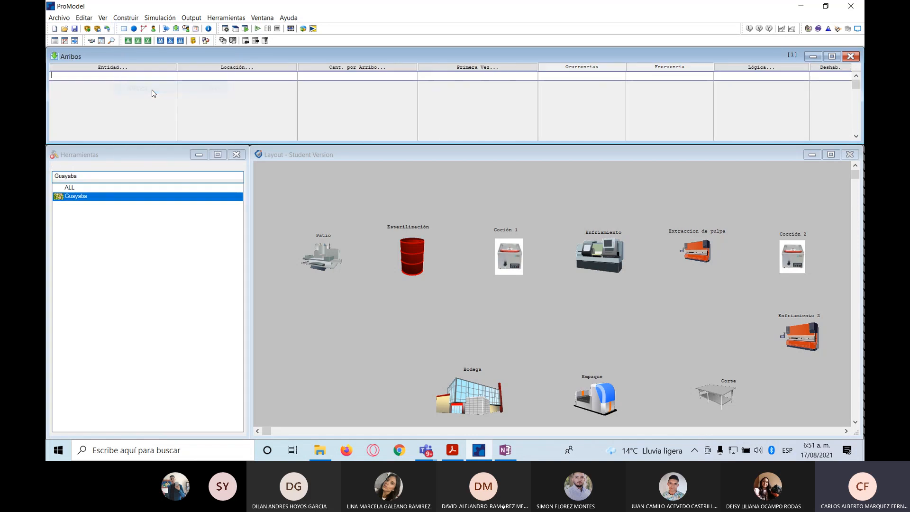
left_click(160, 69)
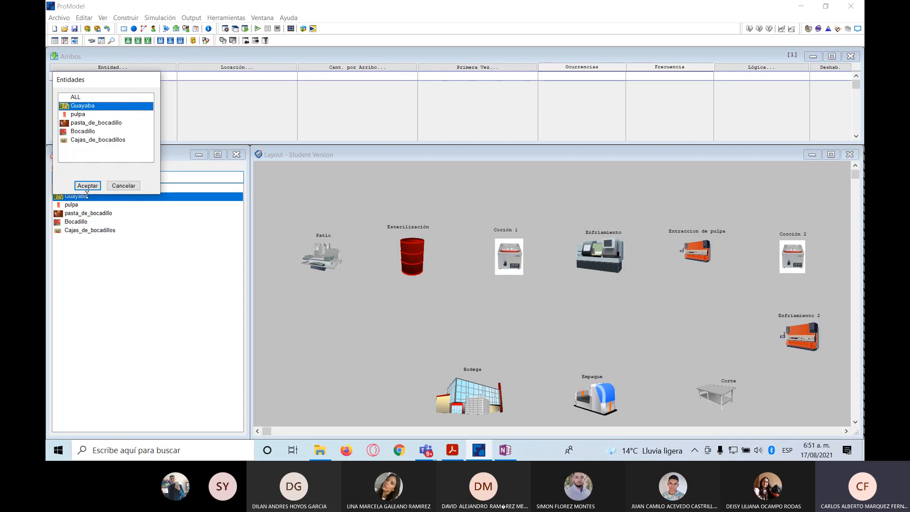
left_click(88, 185)
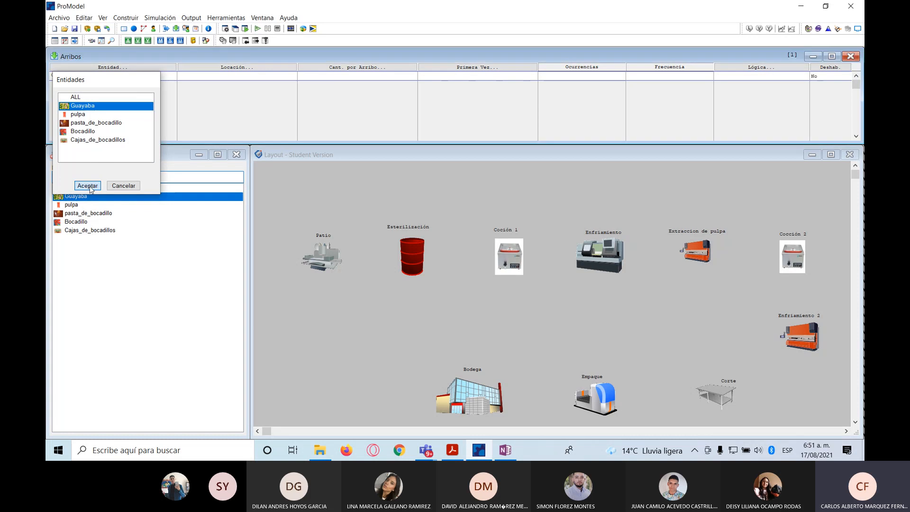
left_click(237, 67)
left_click(226, 188)
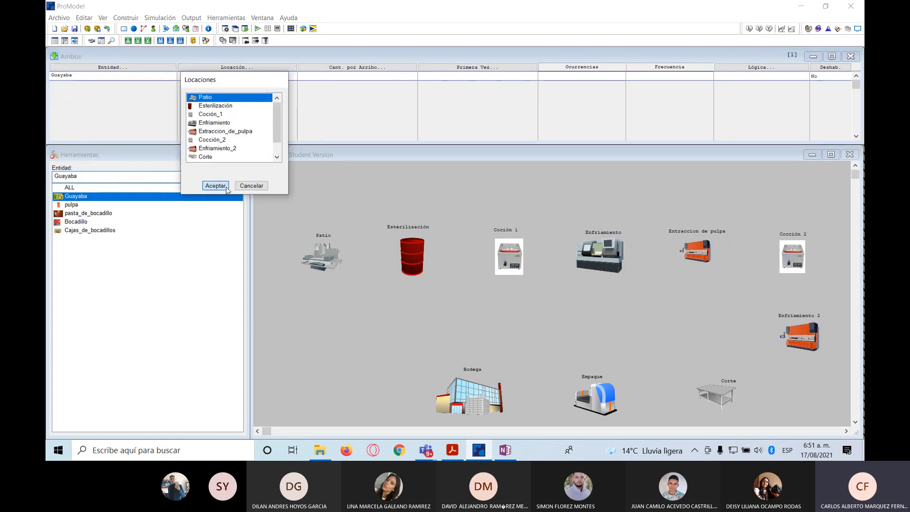
left_click(358, 68)
left_click(341, 194)
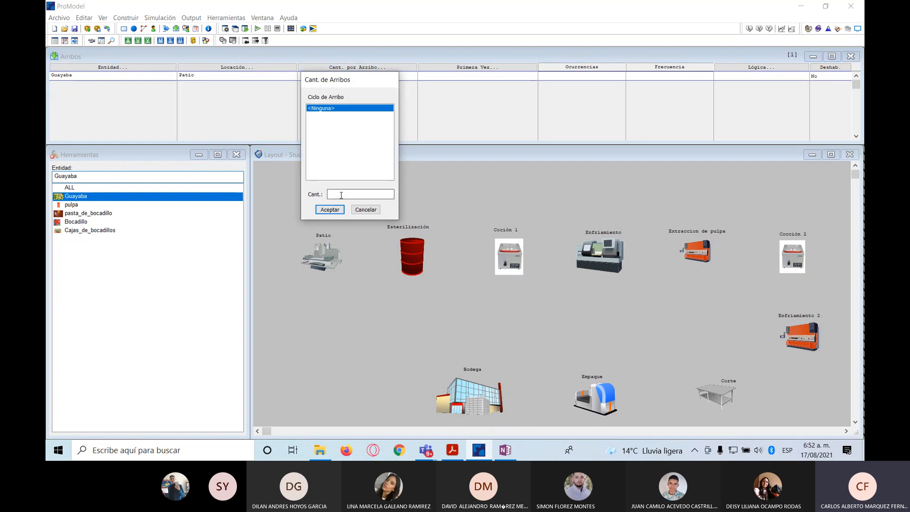
type("5000")
left_click(337, 210)
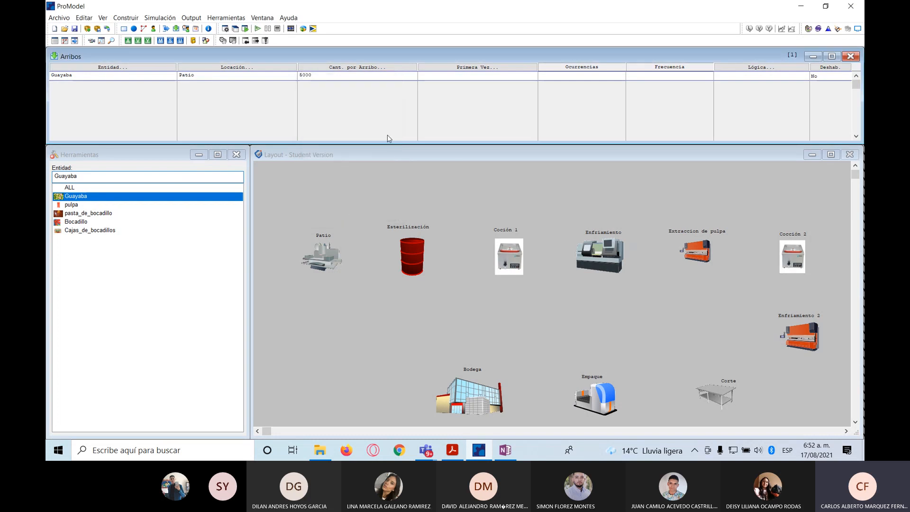
Set the Guayaba arrival's first time to 0 and its occurrences to inf
left_click(478, 68)
left_click(411, 230)
type("0")
left_click(320, 308)
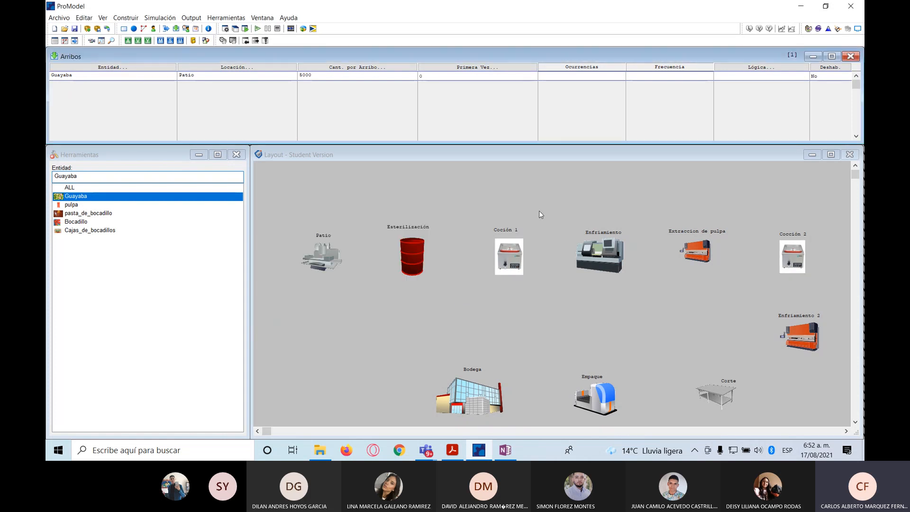
left_click(575, 75)
type("inf")
Build an exponential distribution with a mean of 30, E(30), as the Guayaba arrival's frequency
left_click(670, 78)
right_click(670, 78)
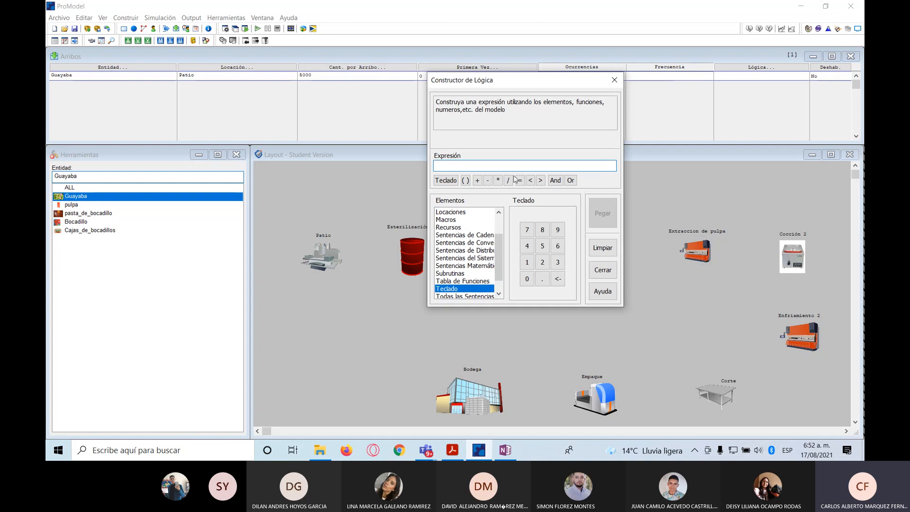
left_click(474, 251)
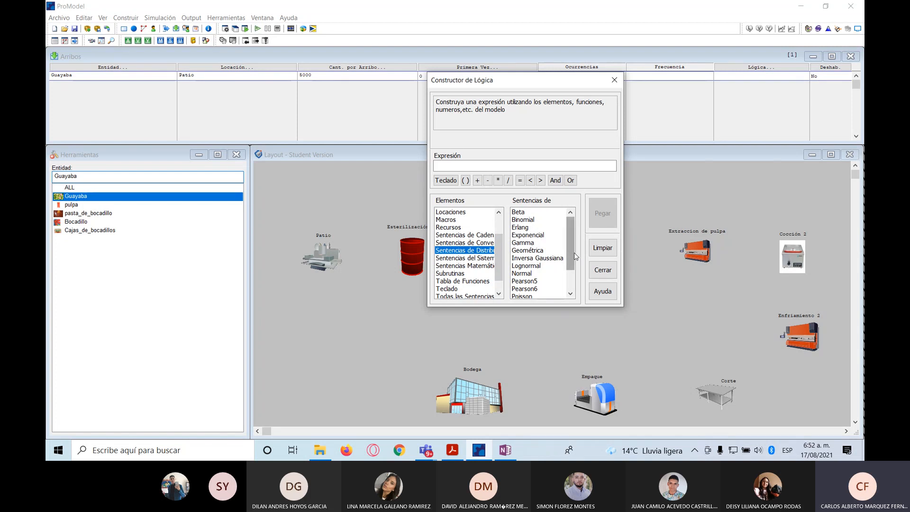
left_click_drag(573, 246, 573, 223)
double_click(528, 235)
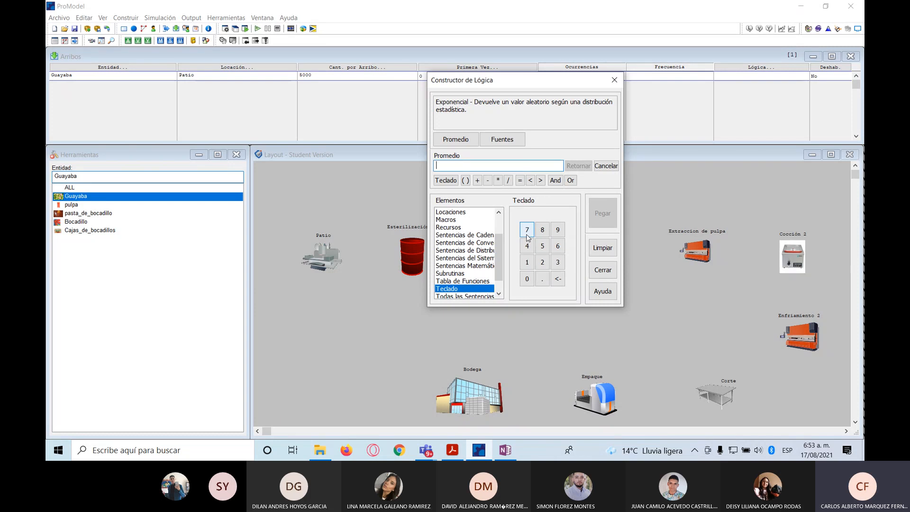
type("30")
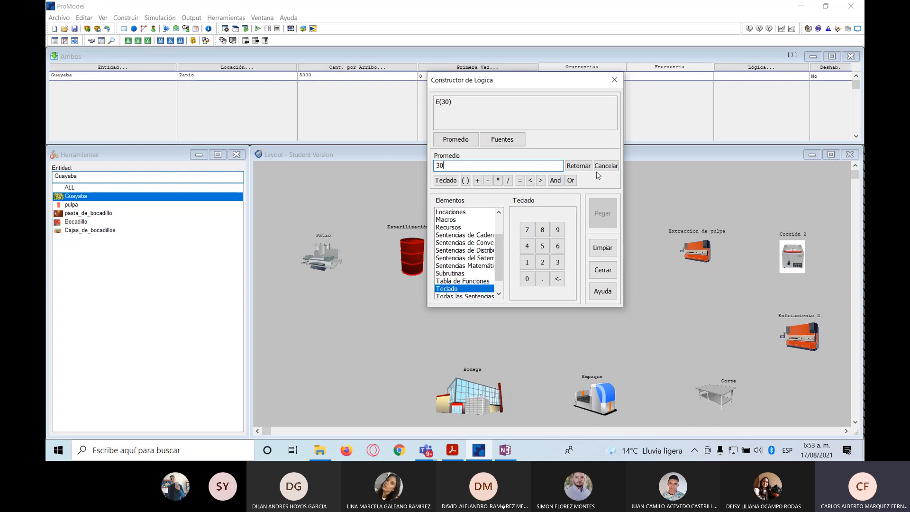
left_click(578, 165)
left_click(603, 218)
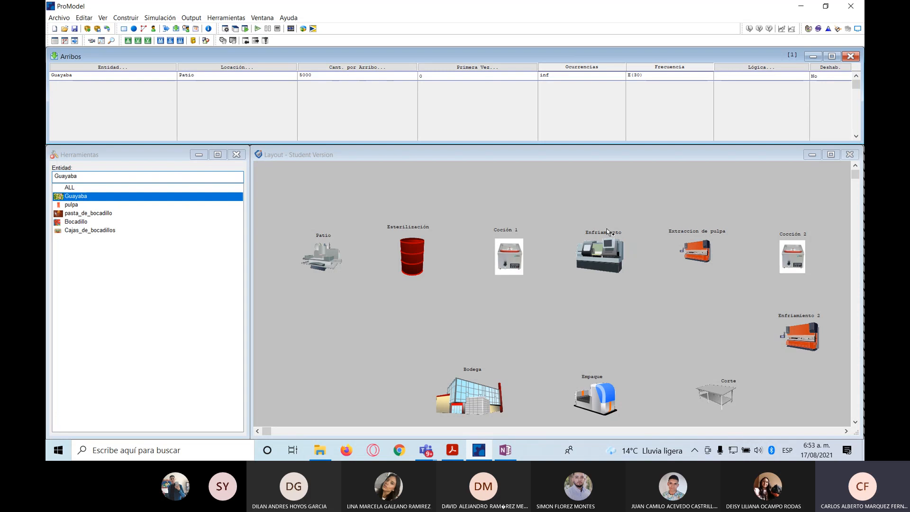
Open the process definition and add a process for the Guayaba entity at the Patio location
left_click(126, 18)
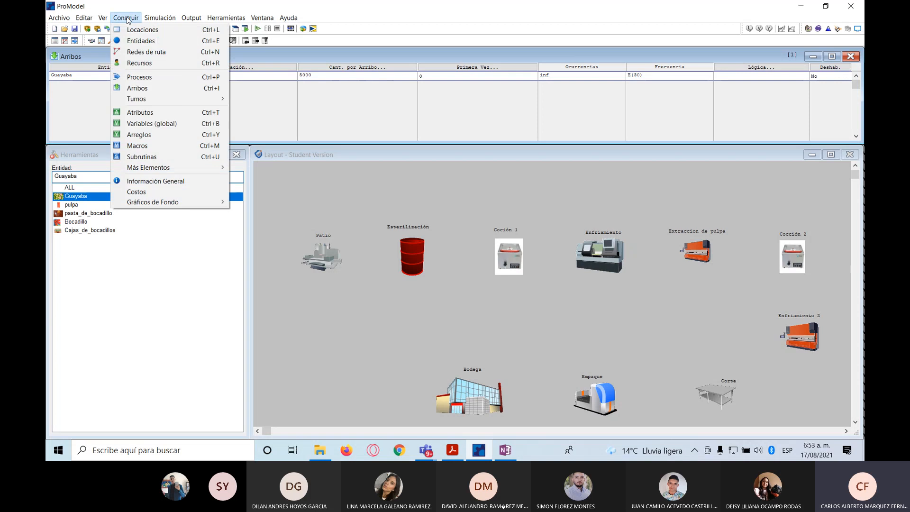
left_click(155, 82)
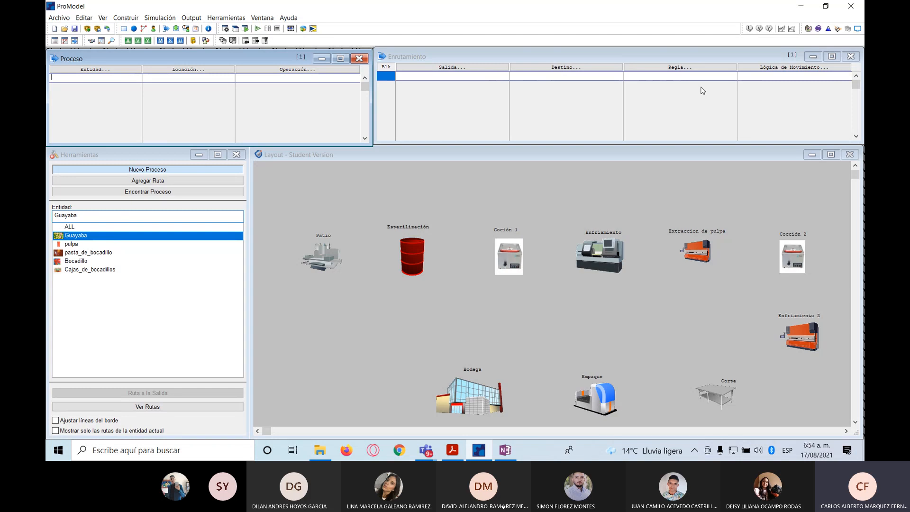
left_click(191, 71)
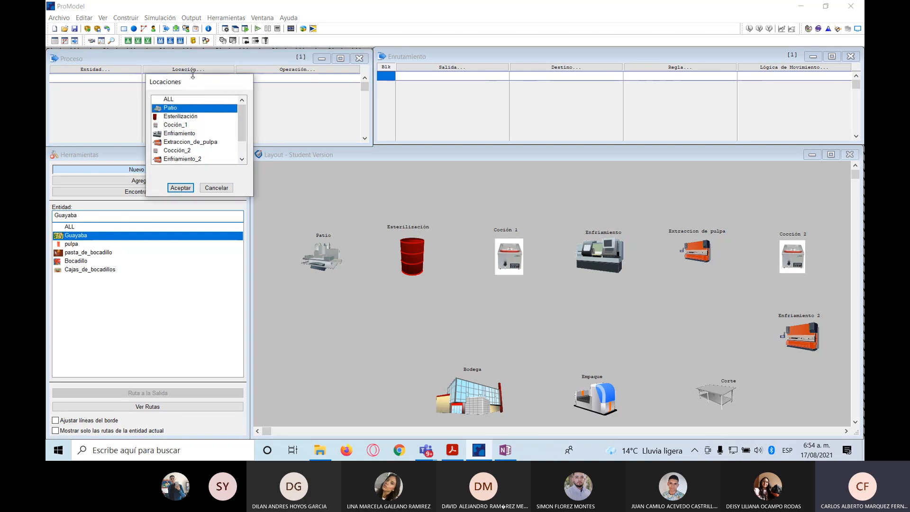
left_click(180, 189)
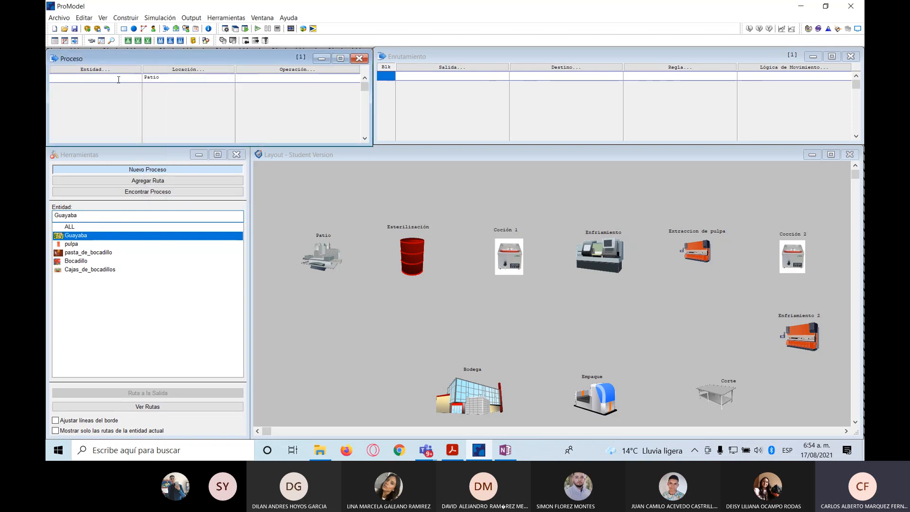
left_click(115, 69)
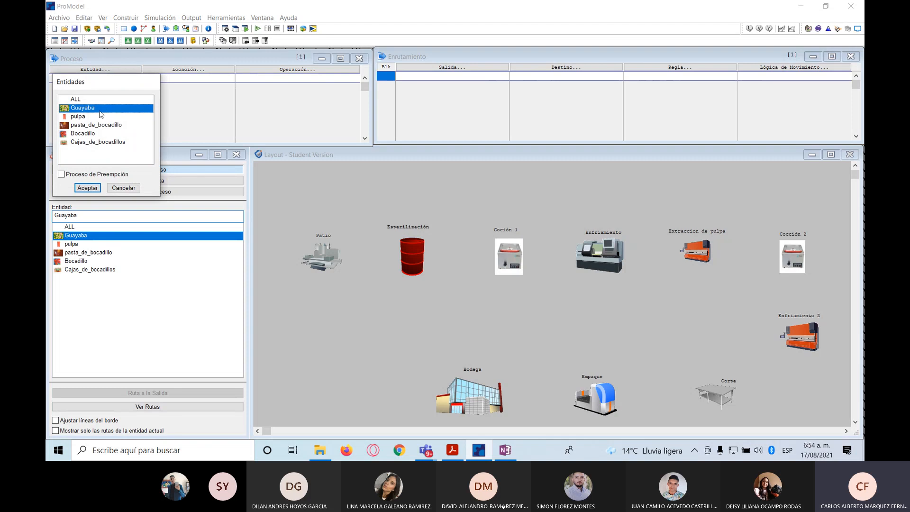
left_click(87, 189)
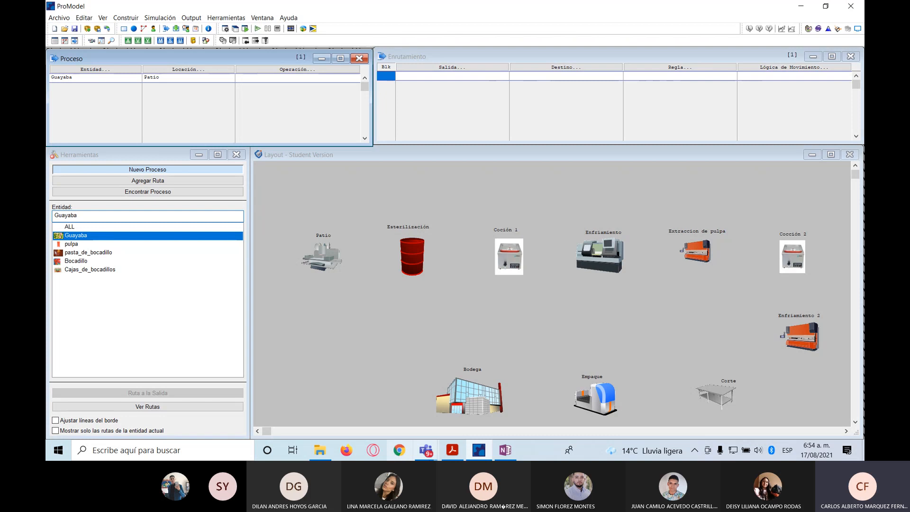
Check the flow in the OneNote sketch, return to ProModel and route Guayaba from Patio to Esterilización with rule FIRST 1
left_click(504, 451)
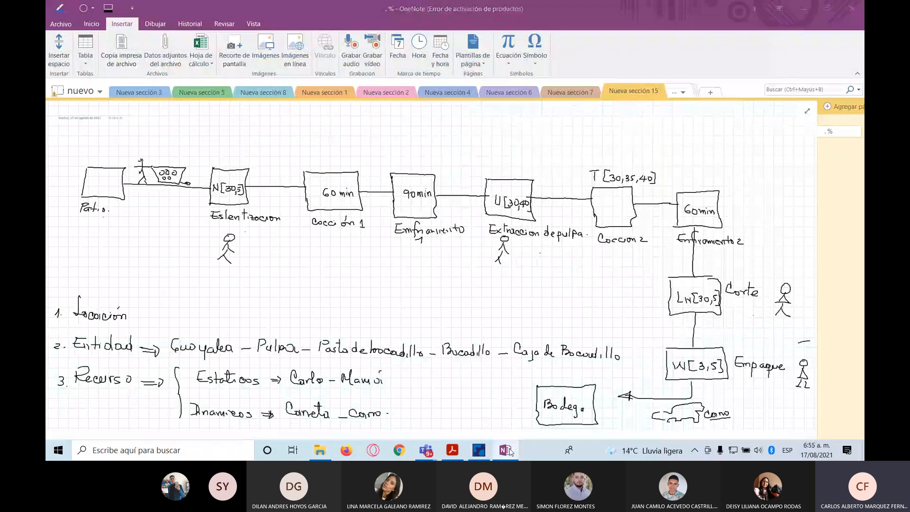
left_click(479, 450)
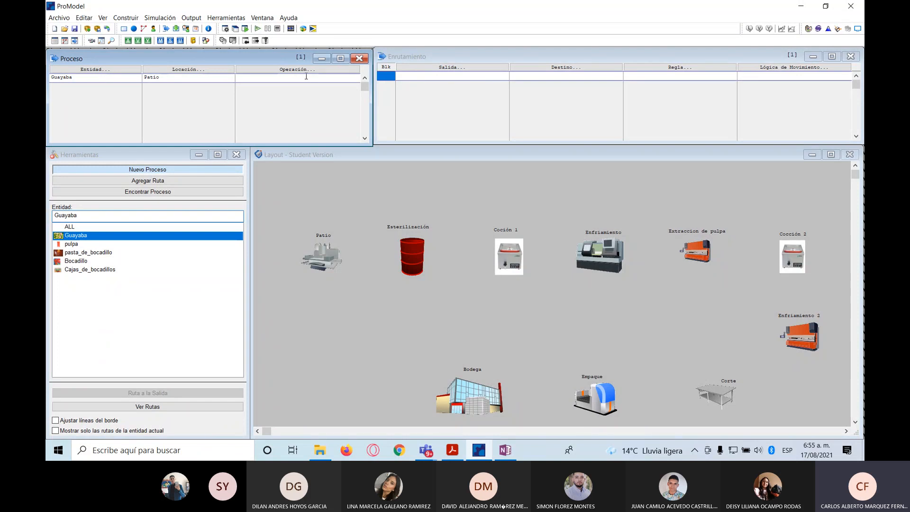
left_click(472, 66)
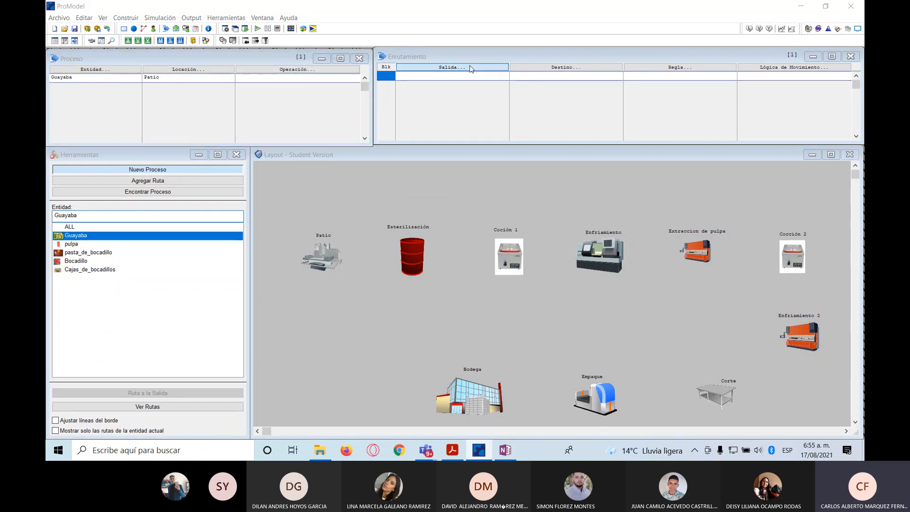
left_click(434, 186)
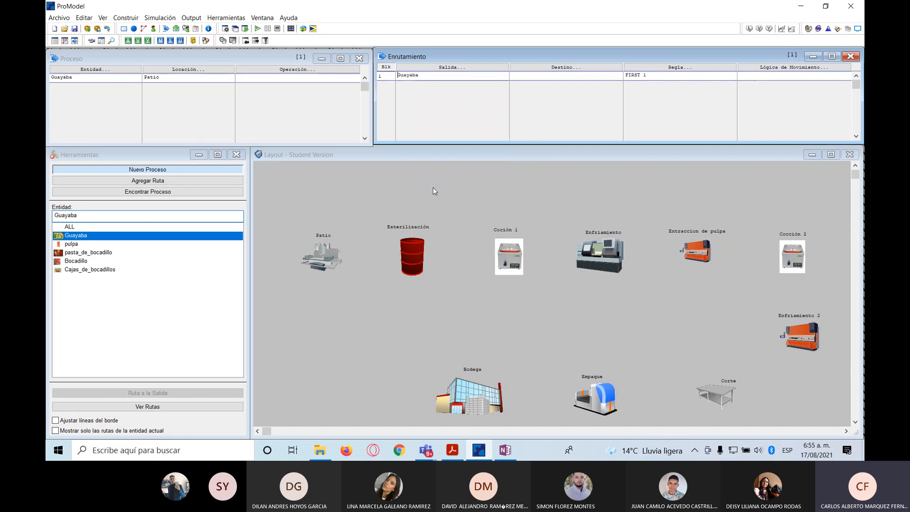
left_click(576, 70)
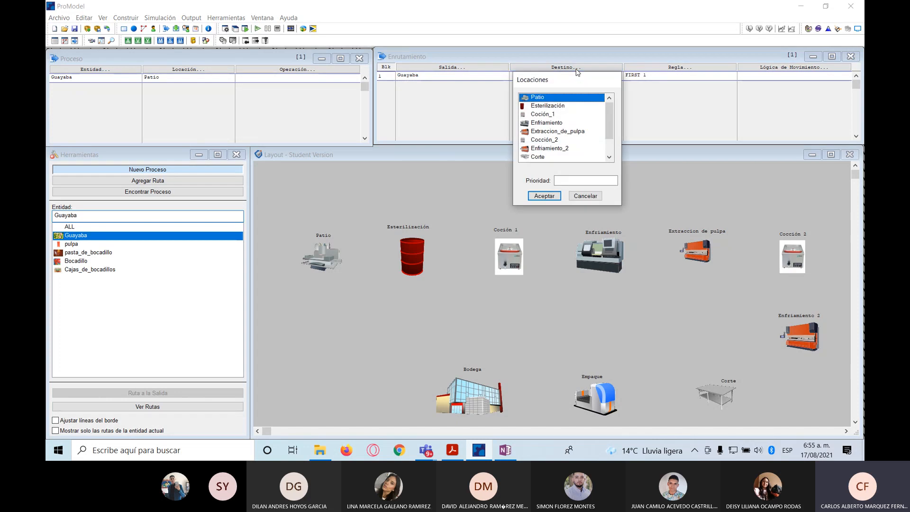
left_click(548, 106)
left_click(544, 195)
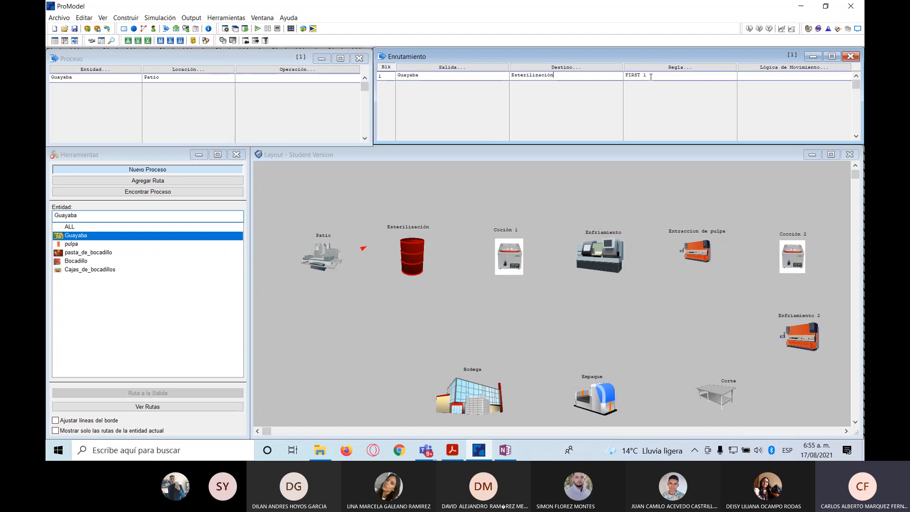
left_click(680, 68)
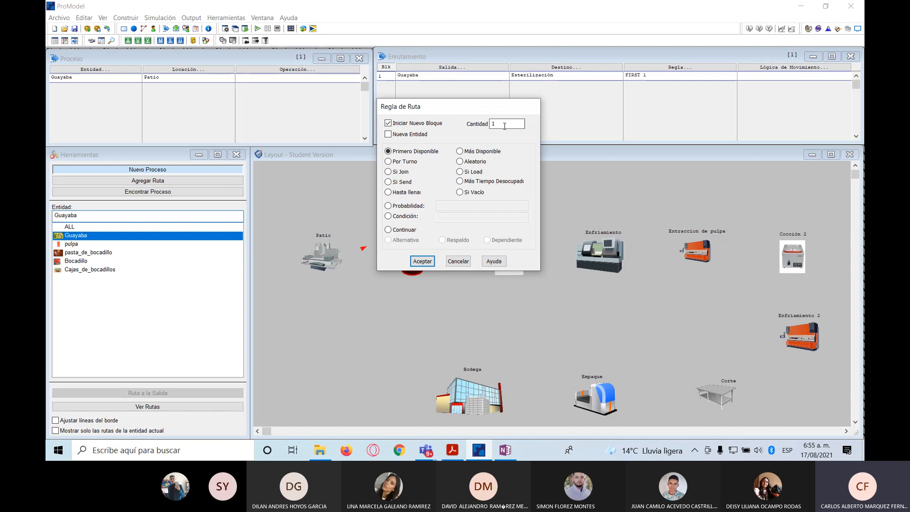
left_click(426, 261)
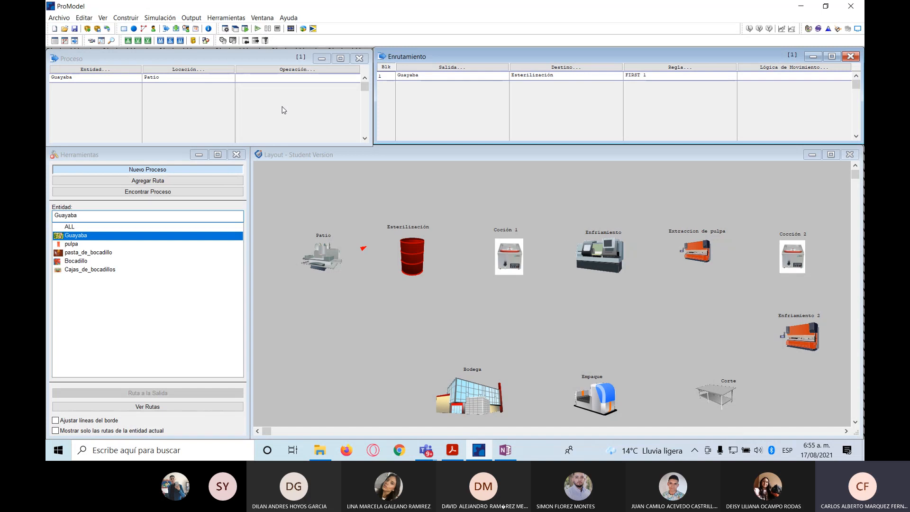
Add a second process record for the Guayaba entity at the Esterilización location
left_click(180, 77)
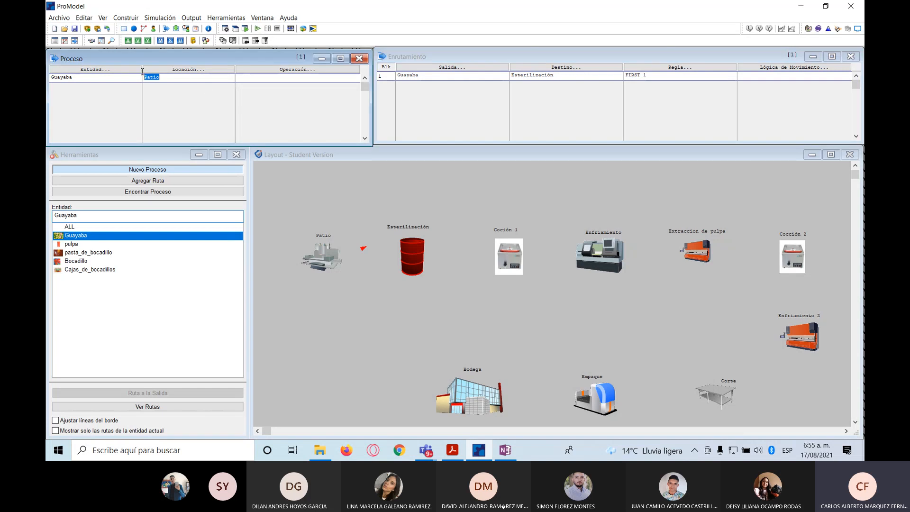
left_click(556, 76)
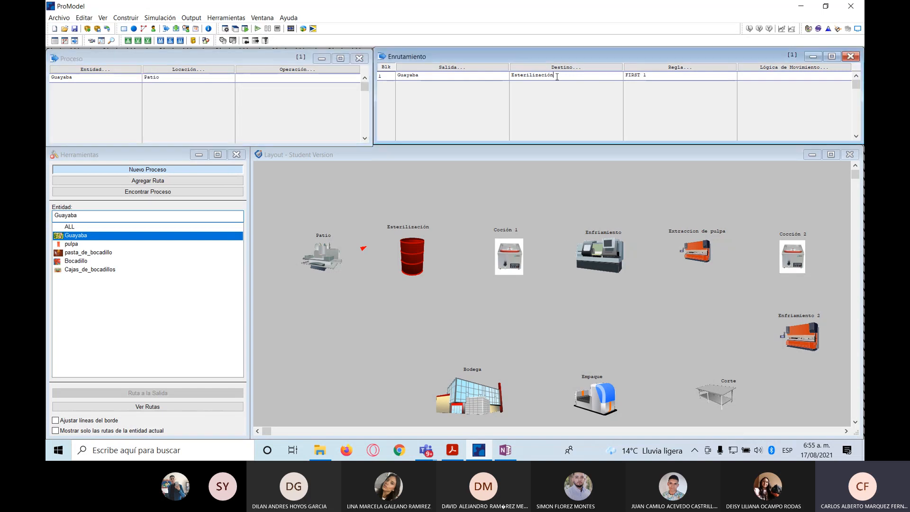
left_click_drag(554, 77, 513, 79)
left_click(182, 80)
key("Return")
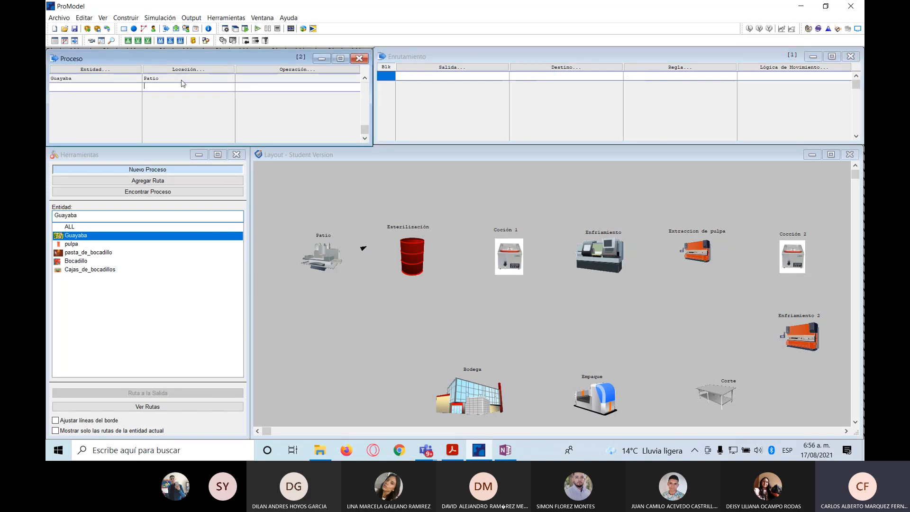
left_click(188, 69)
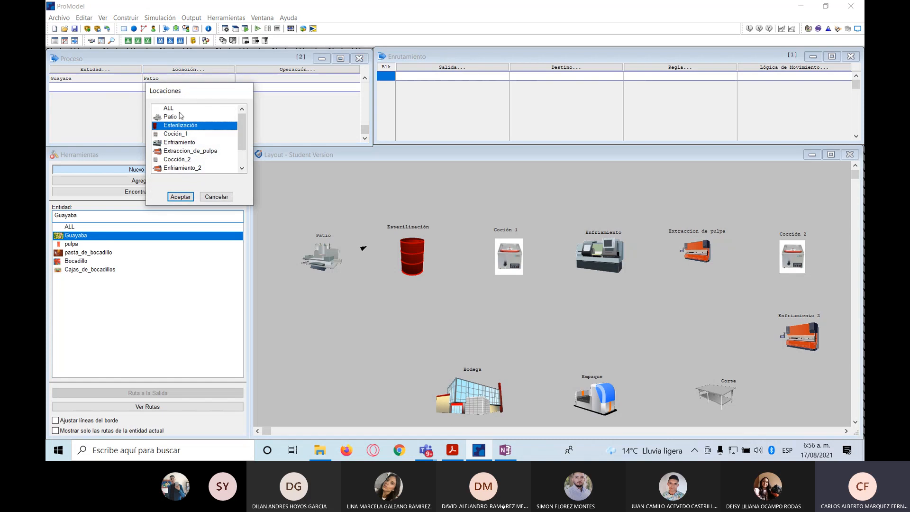
left_click(180, 196)
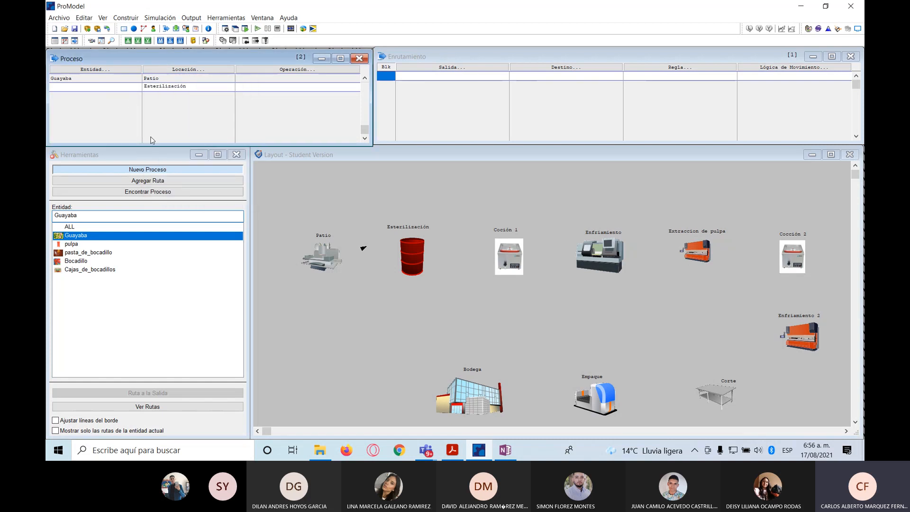
left_click(123, 70)
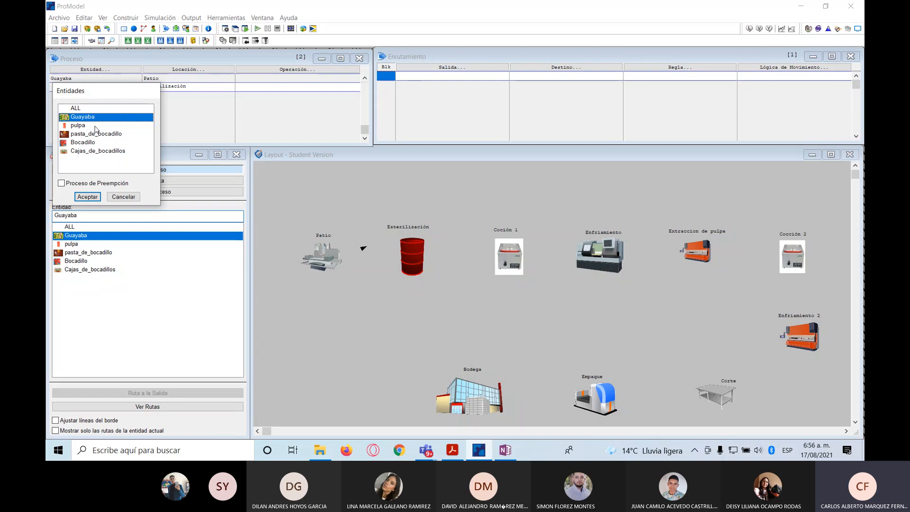
left_click(88, 196)
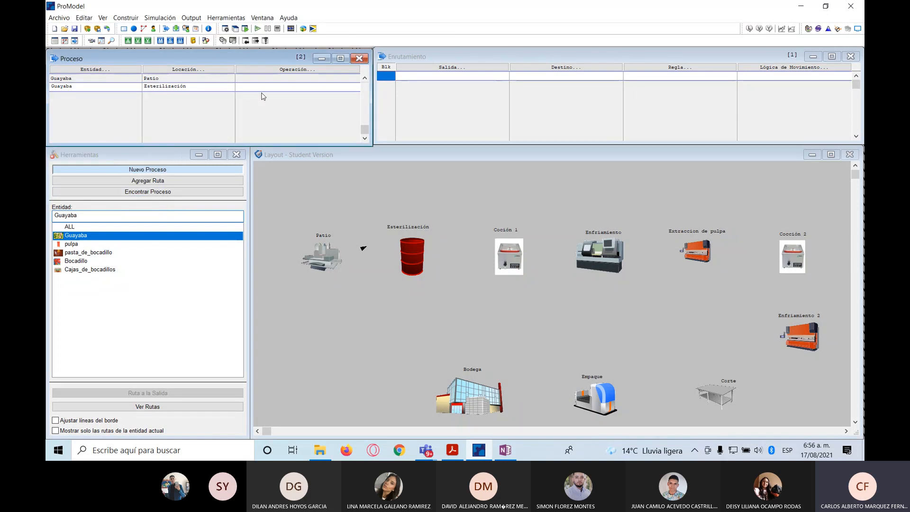
Check the Esterilización processing time in the OneNote sketch and open the logic builder for that location's operation in ProModel
left_click(511, 451)
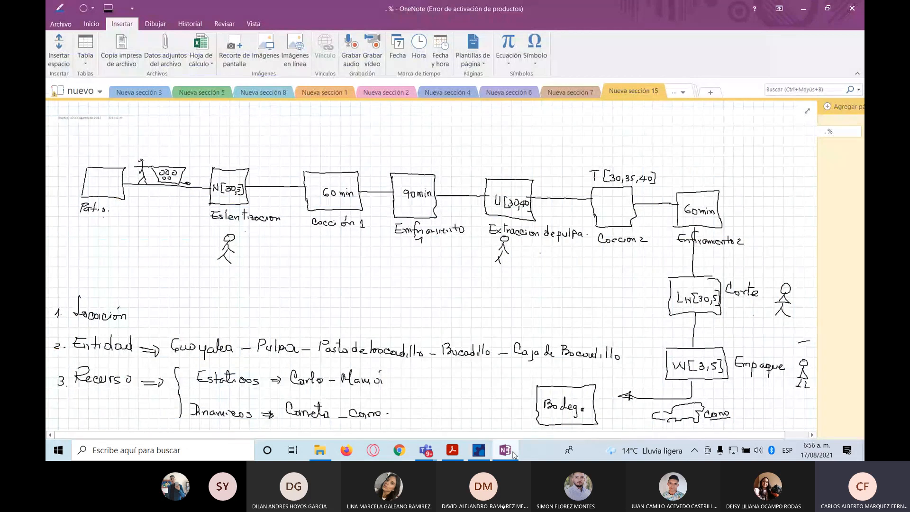
left_click(514, 454)
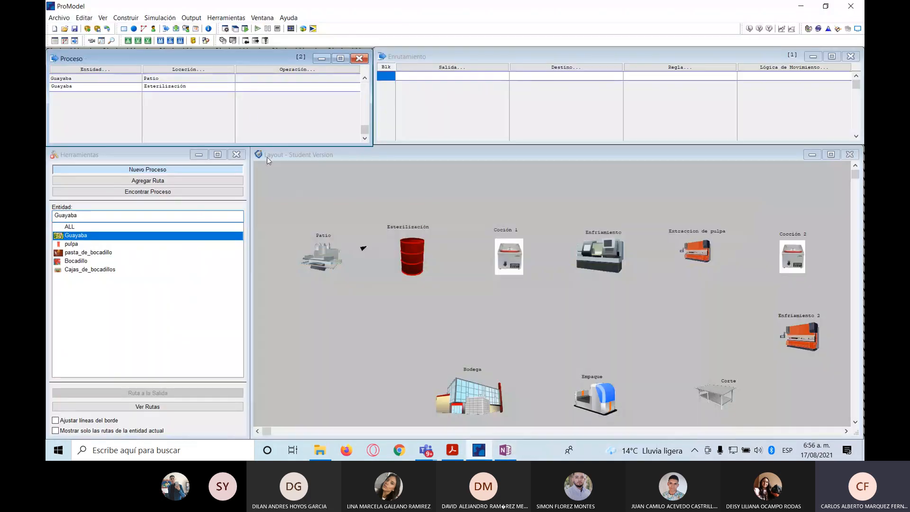
left_click(291, 71)
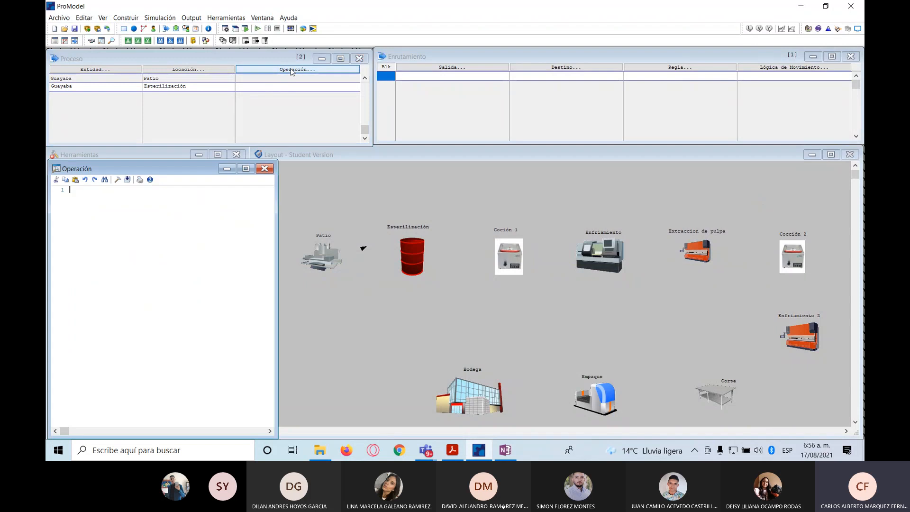
left_click(118, 182)
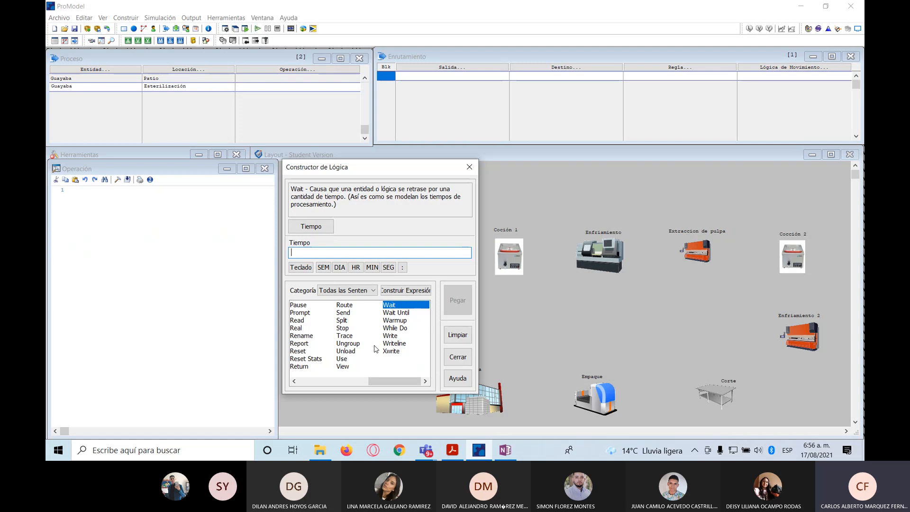
left_click(512, 454)
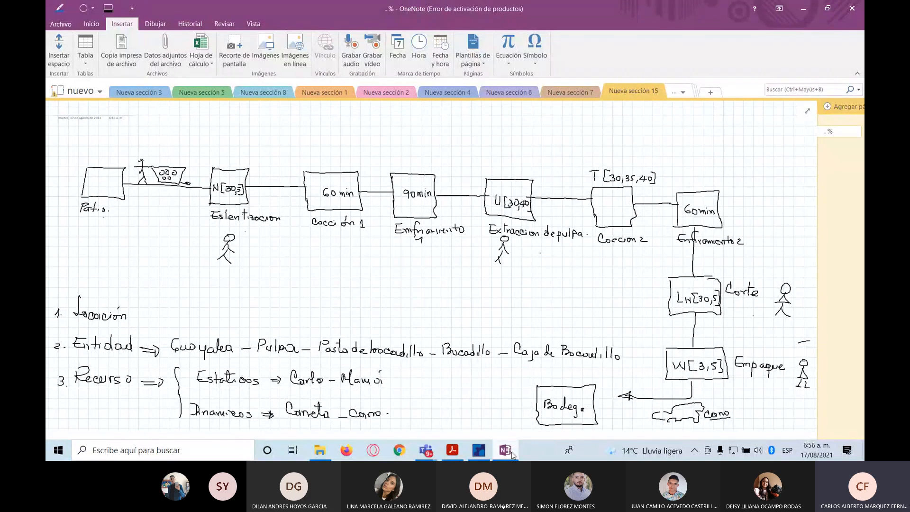
left_click(512, 454)
Start building an expression for the Esterilización operation and choose the Normal distribution function
left_click(423, 292)
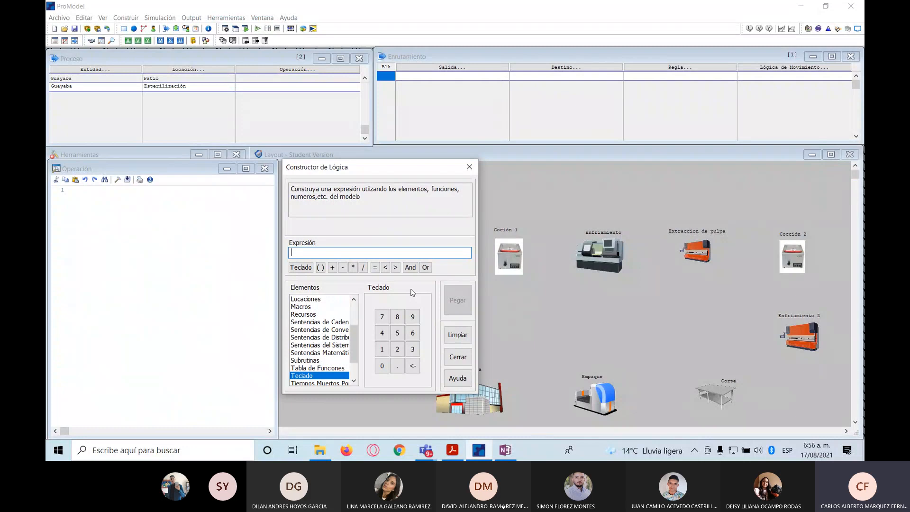
left_click(316, 346)
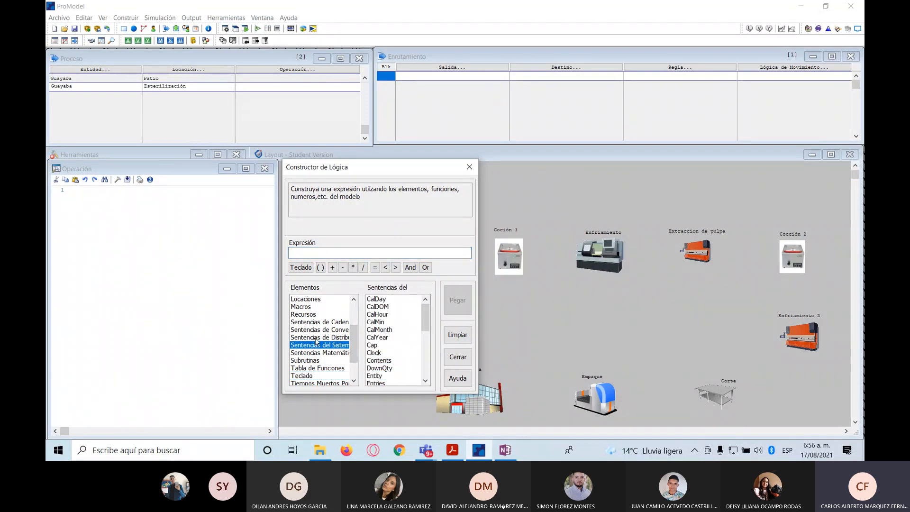
left_click(316, 339)
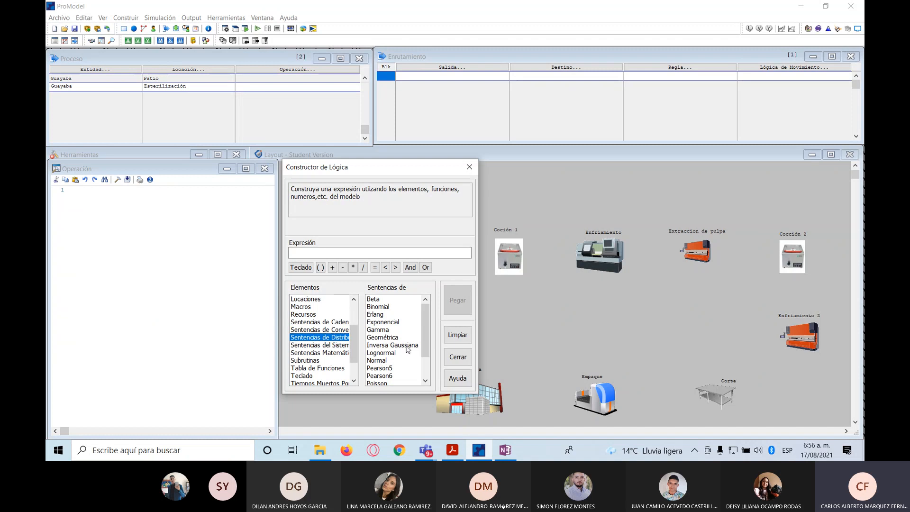
left_click_drag(426, 341, 425, 362)
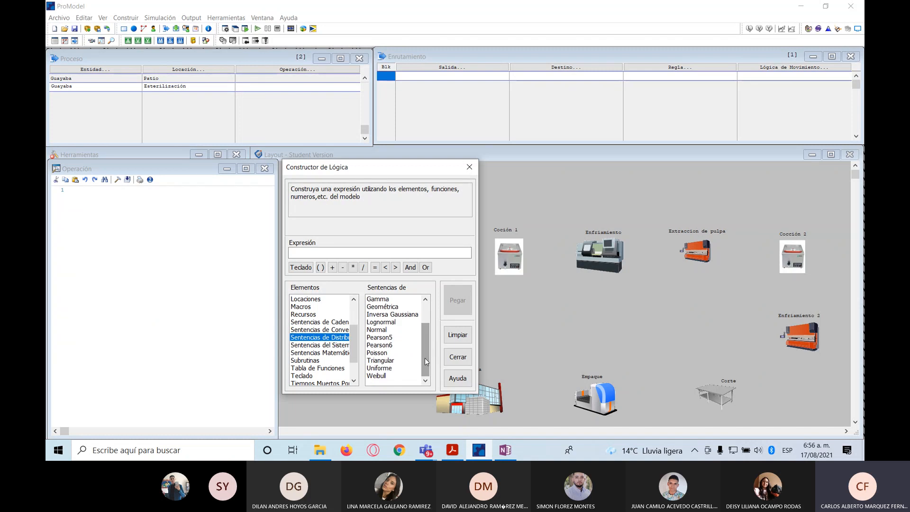
left_click(373, 332)
double_click(373, 332)
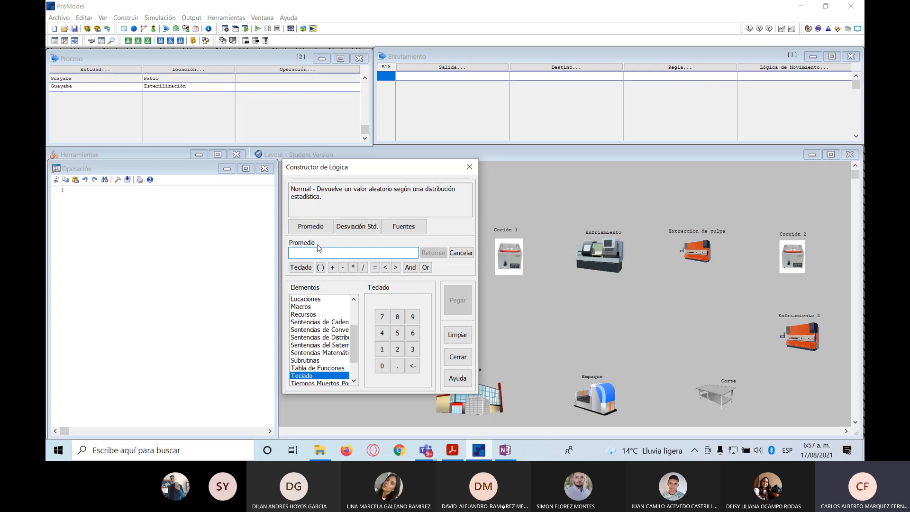
Give the normal distribution a mean of 30 and standard deviation of 5, and paste N(30, 5) into the Esterilización operation
left_click(321, 228)
type("3")
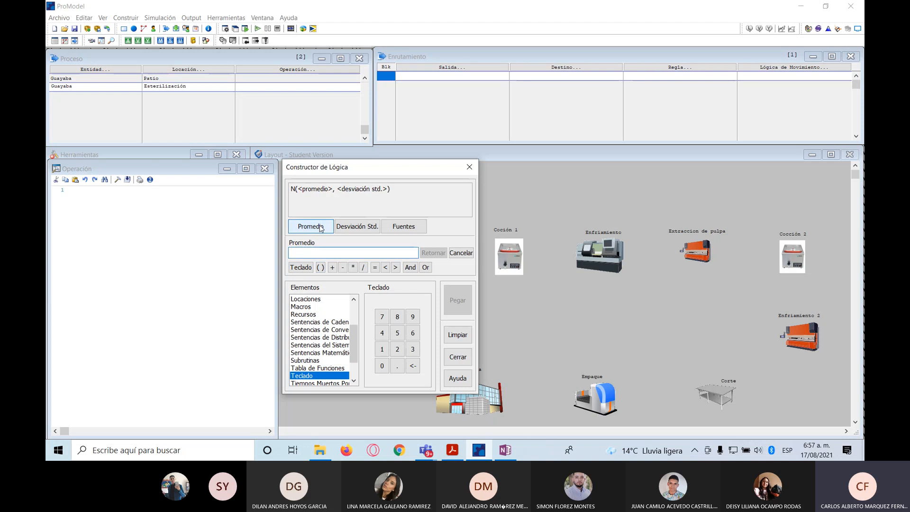
type("0")
left_click(347, 227)
type("5")
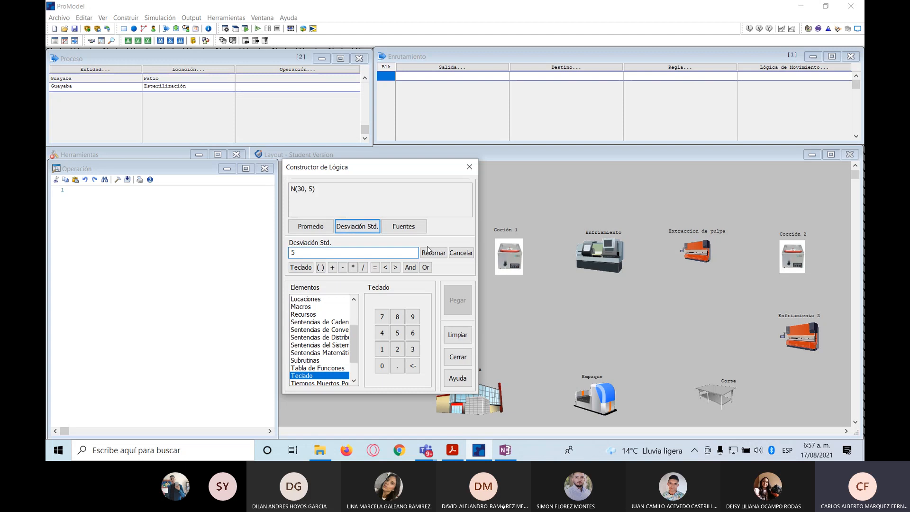
left_click(433, 253)
left_click(464, 308)
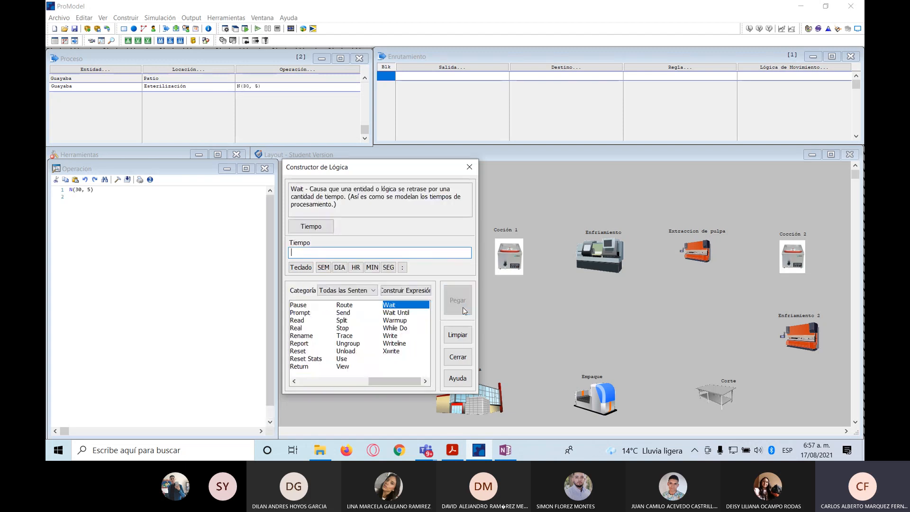
Close the logic builder and put wait in front of N(30, 5) in the operation code
left_click(469, 167)
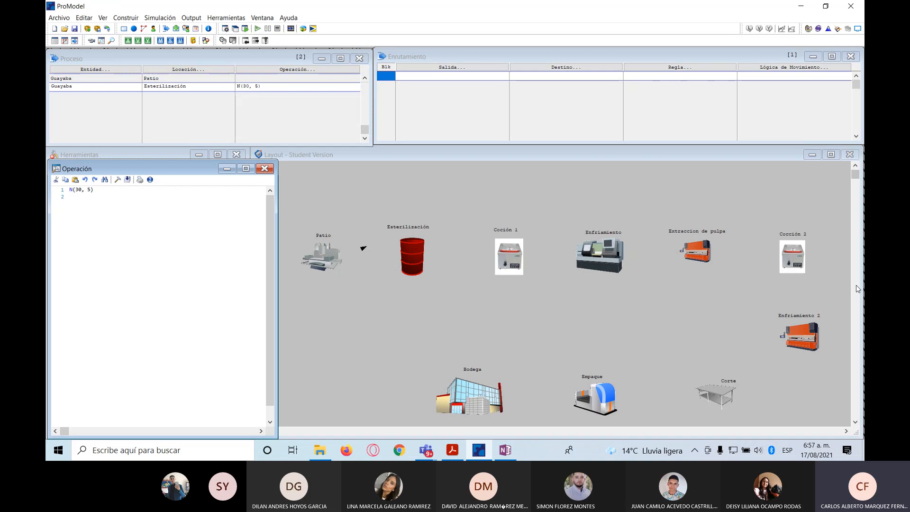
type("wait")
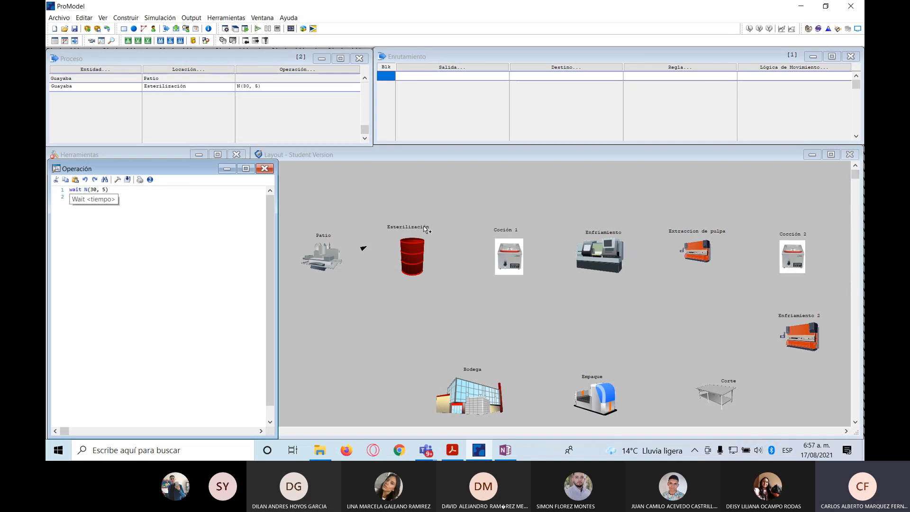
left_click(221, 201)
Route Guayaba from Esterilización to the Coción_1 location
left_click(463, 68)
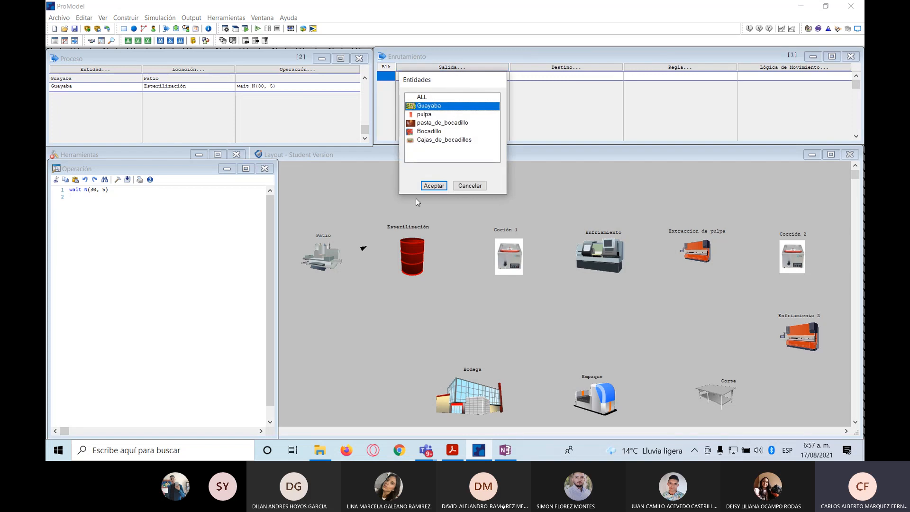
left_click(433, 186)
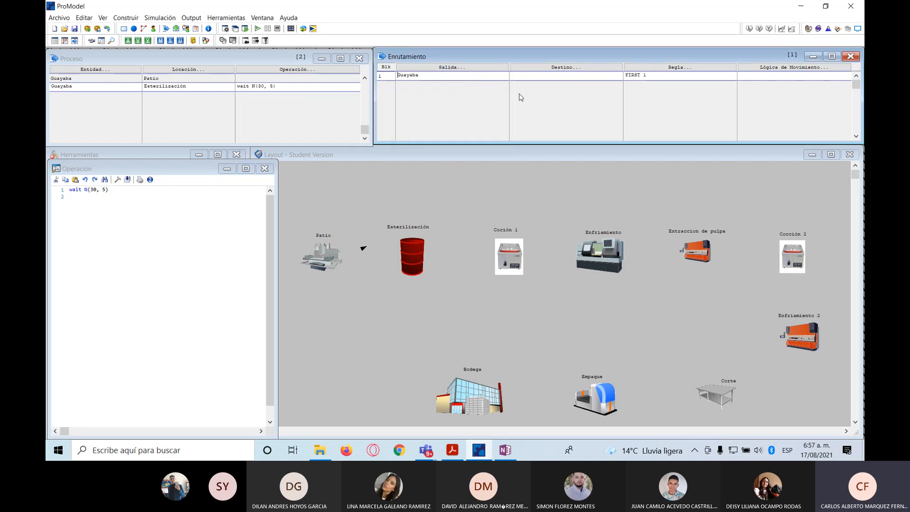
left_click(573, 74)
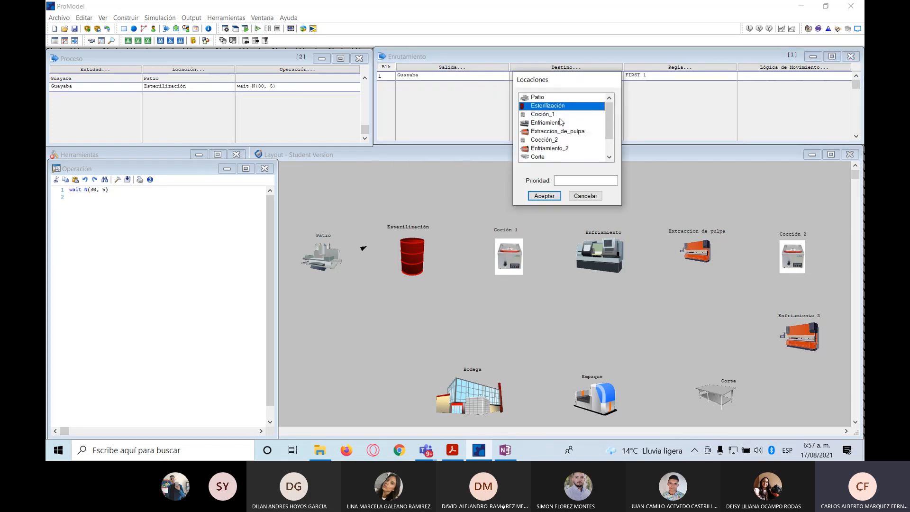
left_click(550, 114)
left_click(545, 195)
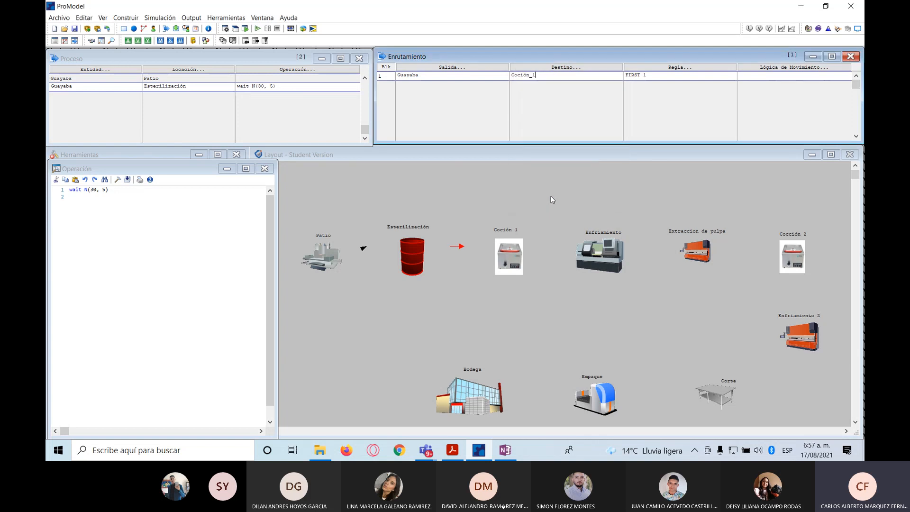
Add a third process record for the Guayaba entity at the Coción_1 location
left_click(209, 89)
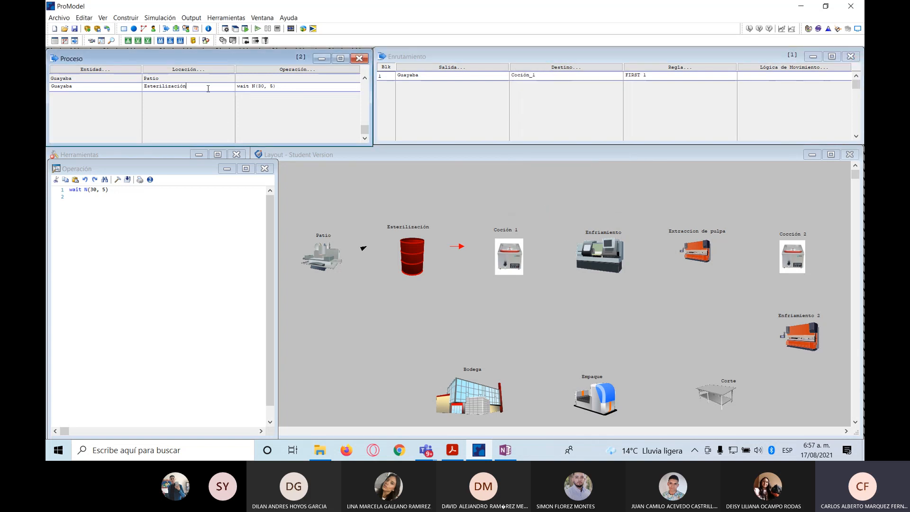
key("Return")
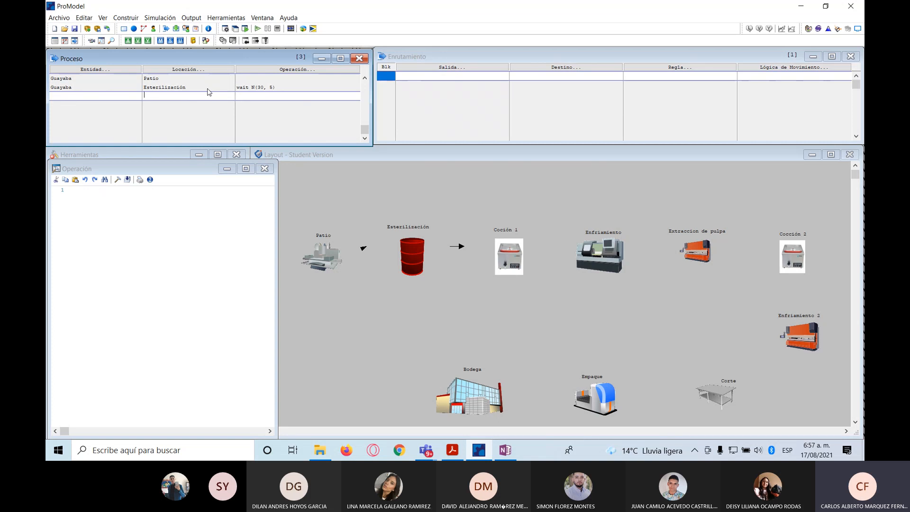
left_click(205, 70)
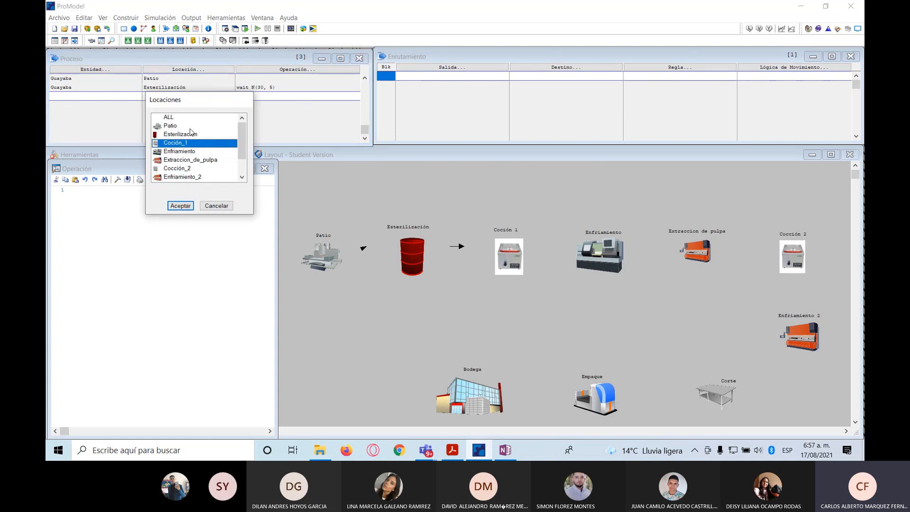
left_click(181, 205)
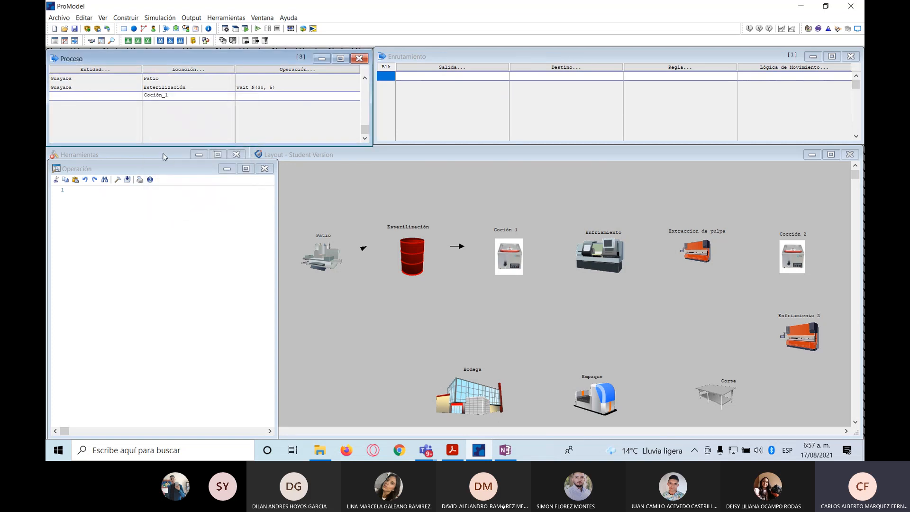
left_click(95, 69)
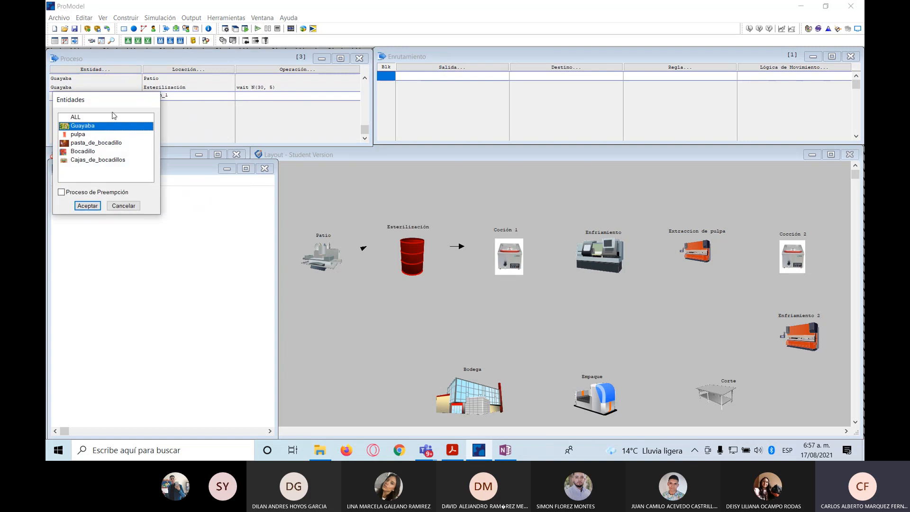
left_click(87, 205)
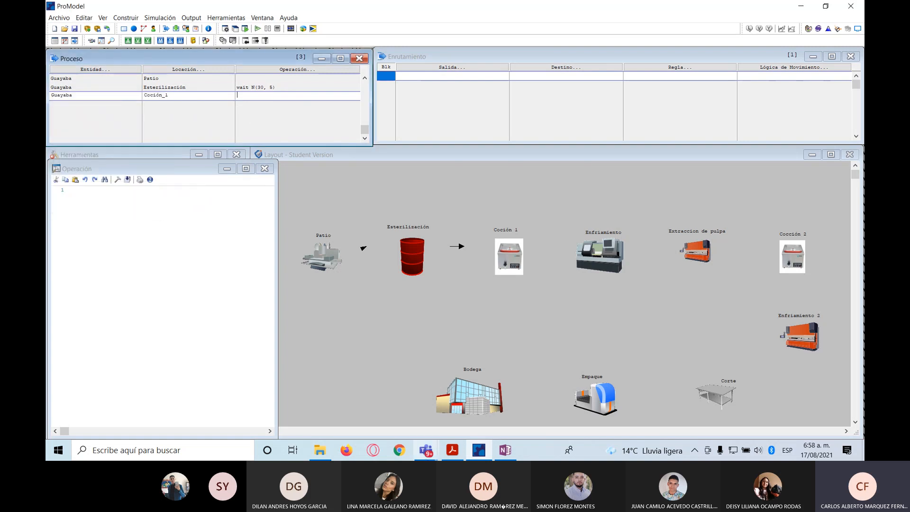
Check the cooking time in the OneNote sketch, return to ProModel and set the Coción_1 operation to Wait 60 min
left_click(505, 454)
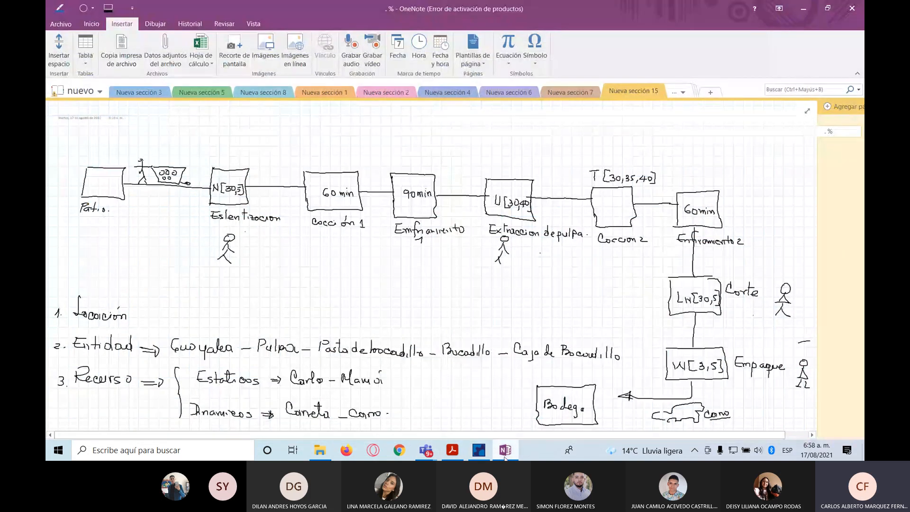
left_click(505, 454)
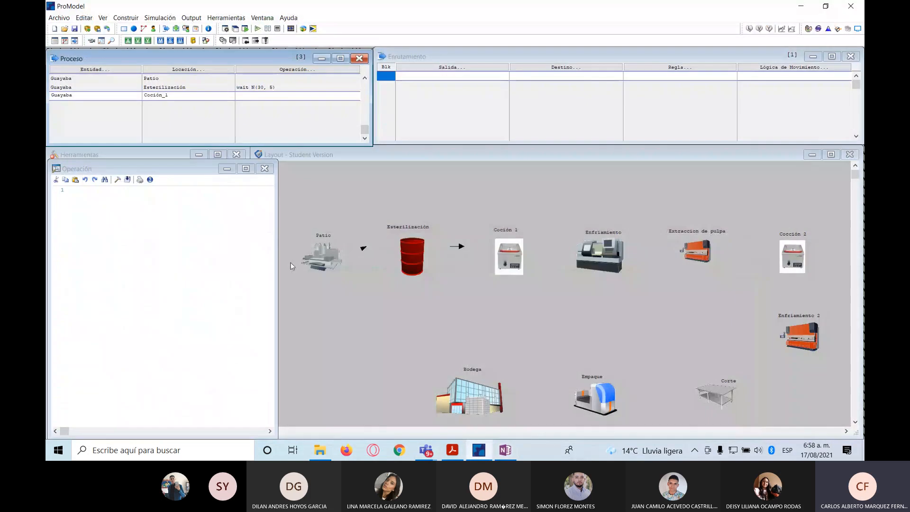
left_click(118, 180)
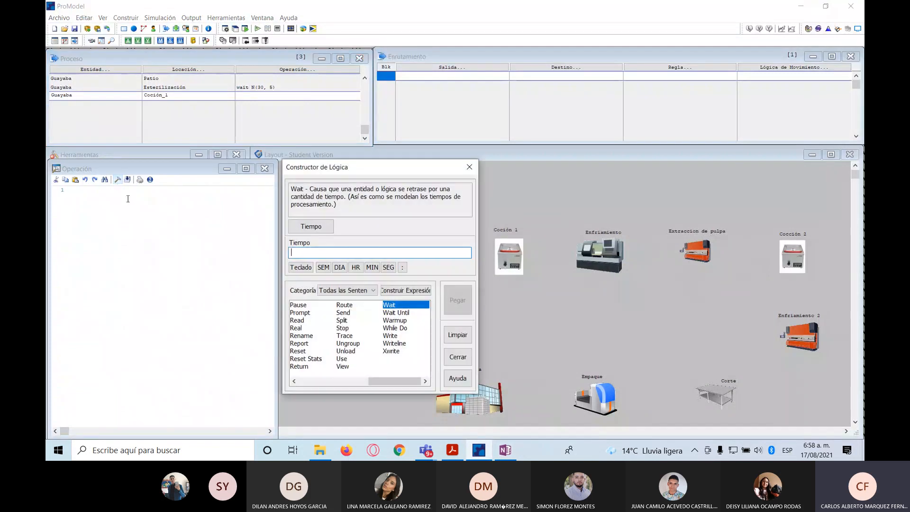
type("60")
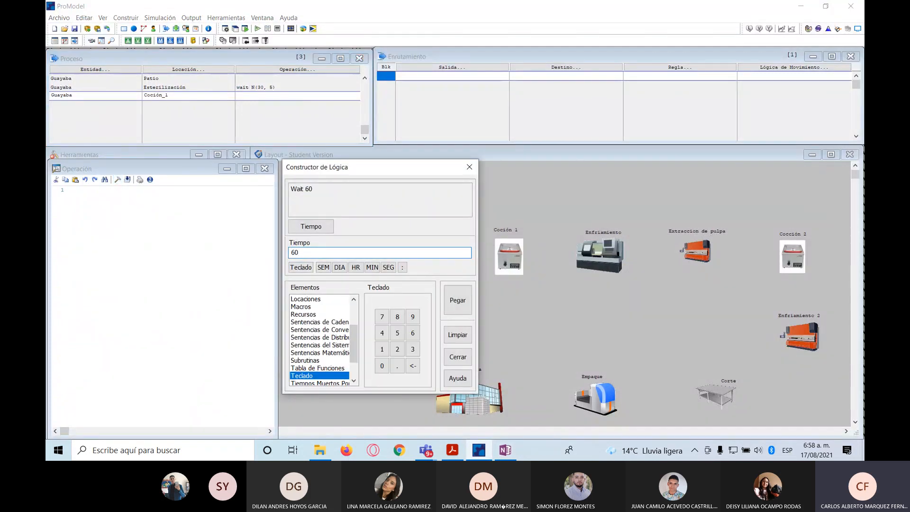
left_click(379, 267)
left_click(450, 304)
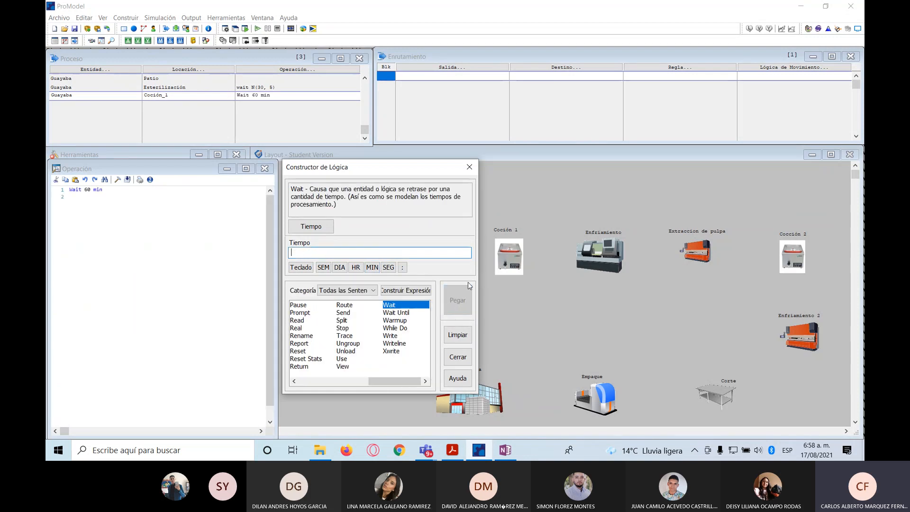
left_click(476, 169)
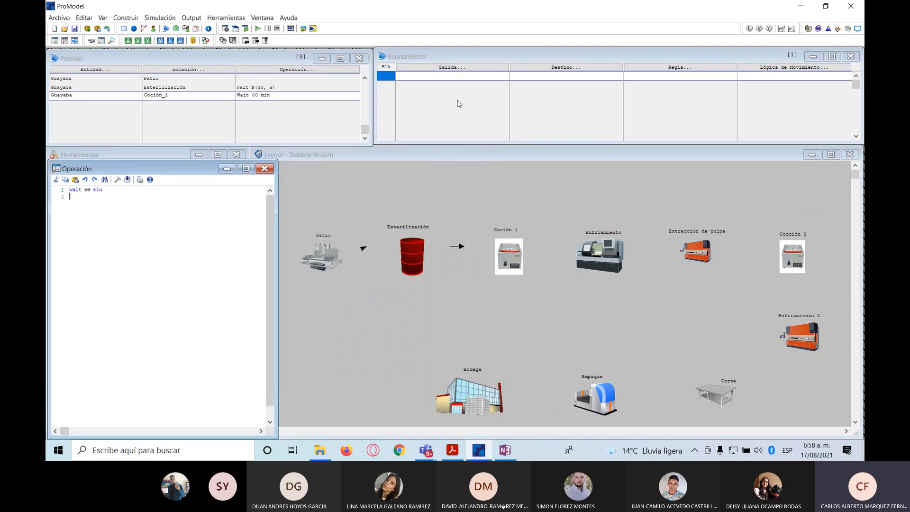
Route Guayaba from Coción_1 to the Enfriamiento location
left_click(460, 66)
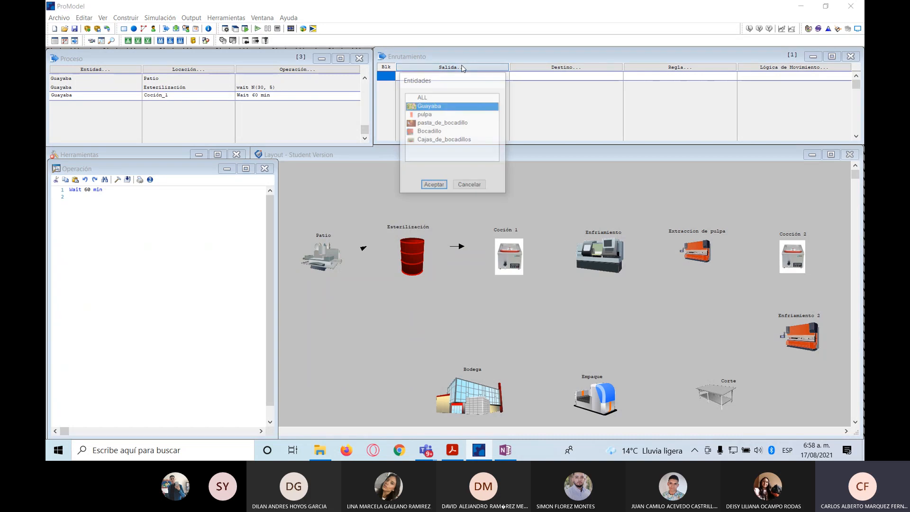
left_click(432, 186)
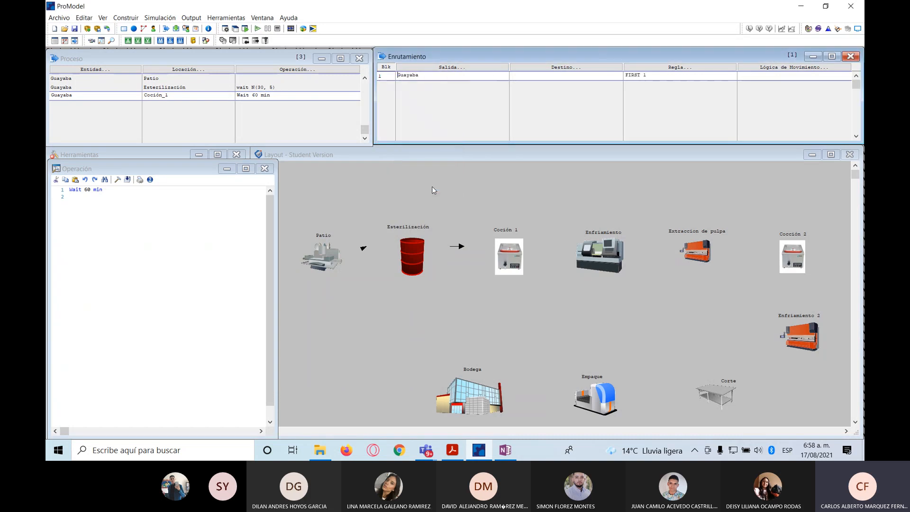
left_click(565, 66)
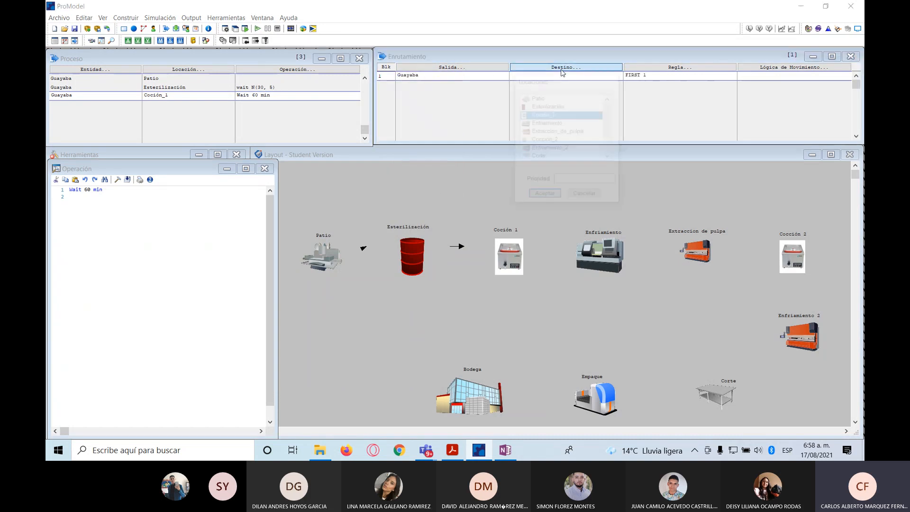
left_click(551, 124)
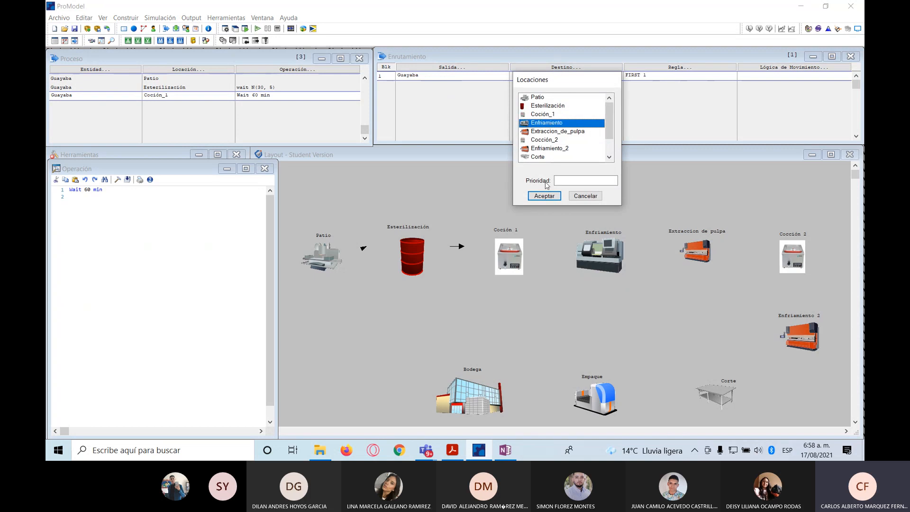
left_click(547, 198)
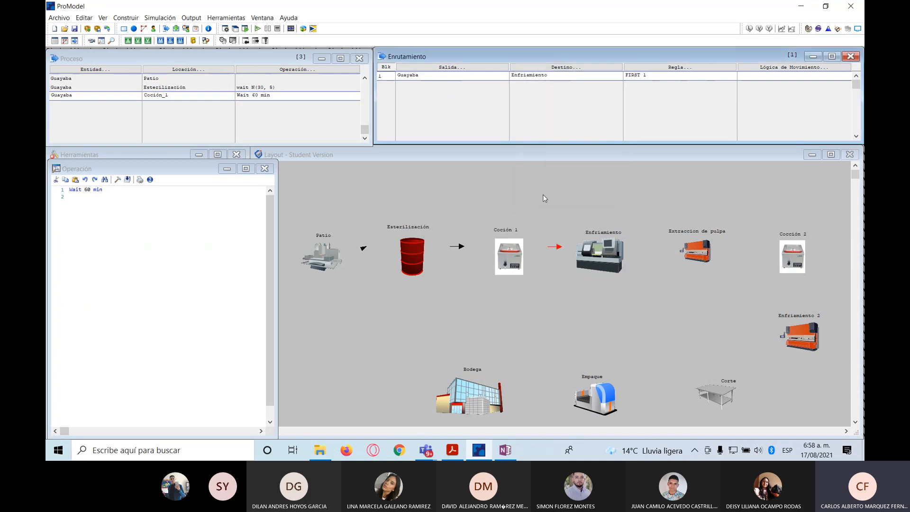
Add a fourth process record for the Guayaba entity at the Enfriamiento location
left_click(194, 97)
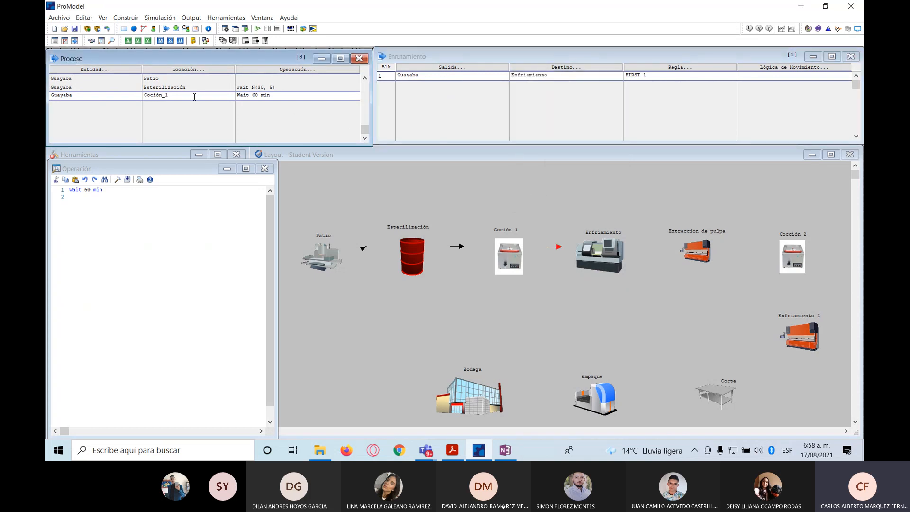
left_click(194, 100)
left_click(195, 70)
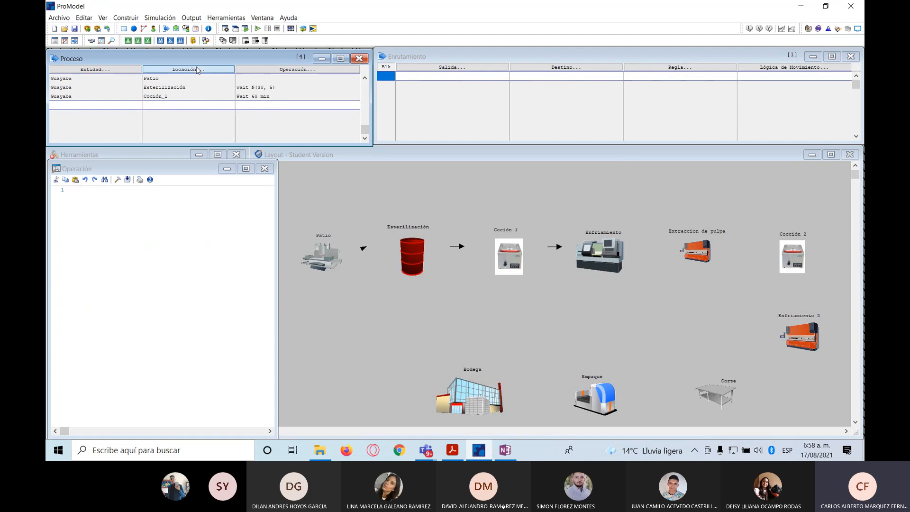
left_click(179, 214)
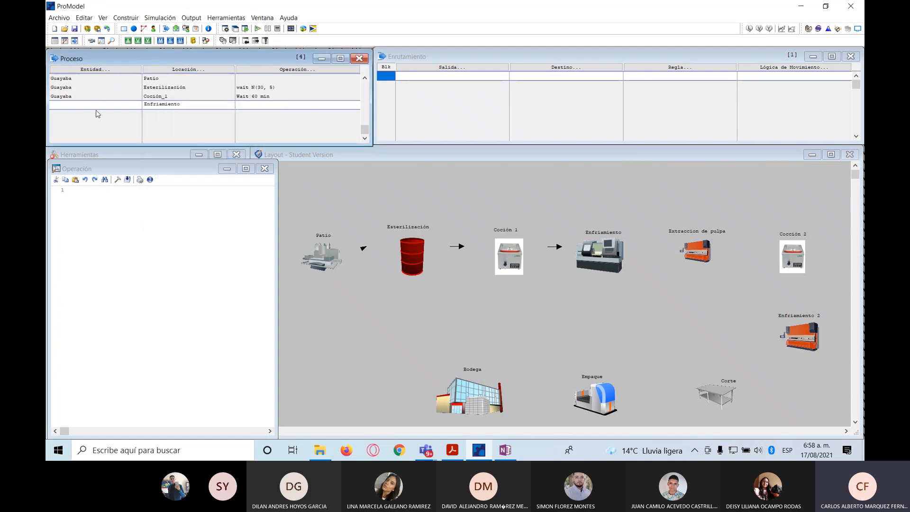
left_click(106, 70)
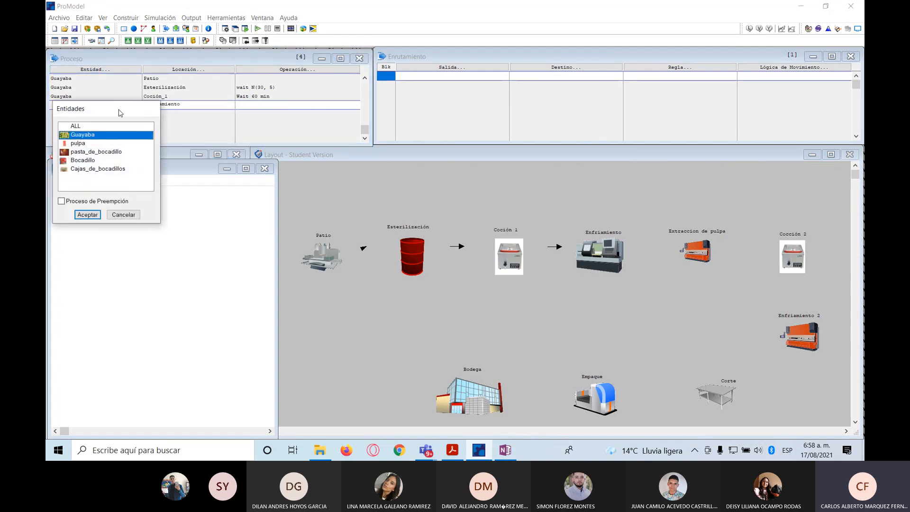
left_click(85, 215)
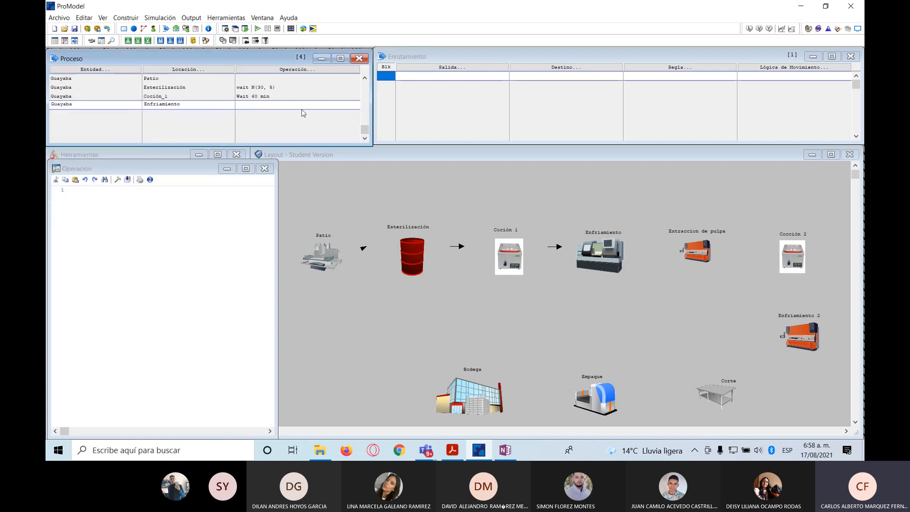
Check the cooling time in the OneNote sketch, return to ProModel and set the Enfriamiento operation to Wait 90 min
left_click(505, 452)
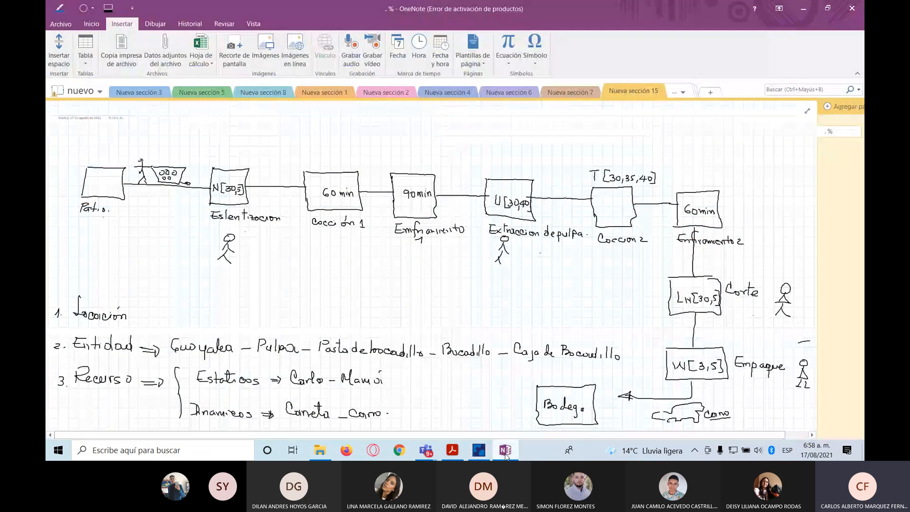
left_click(505, 452)
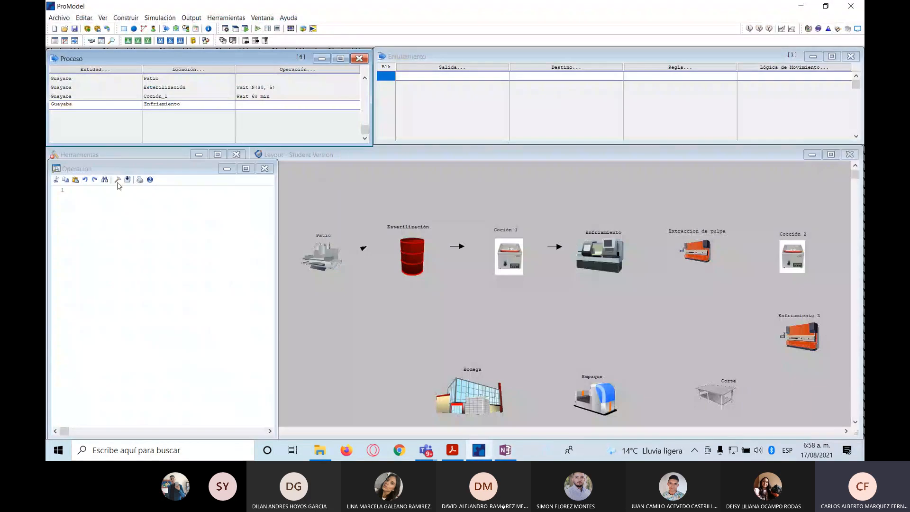
left_click(118, 179)
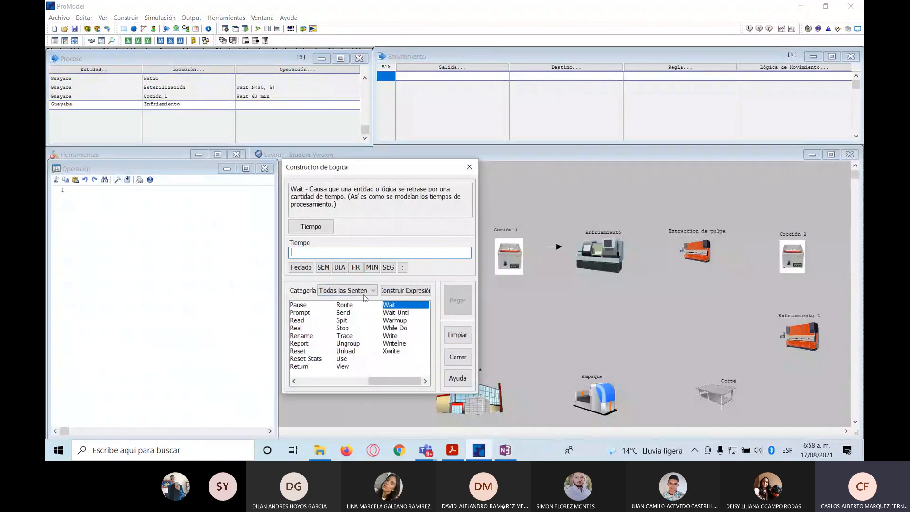
type("90")
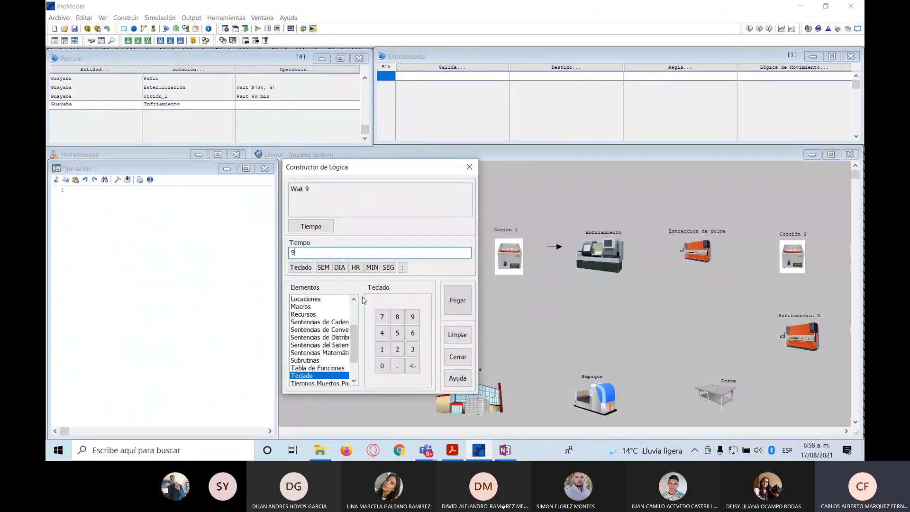
left_click(372, 267)
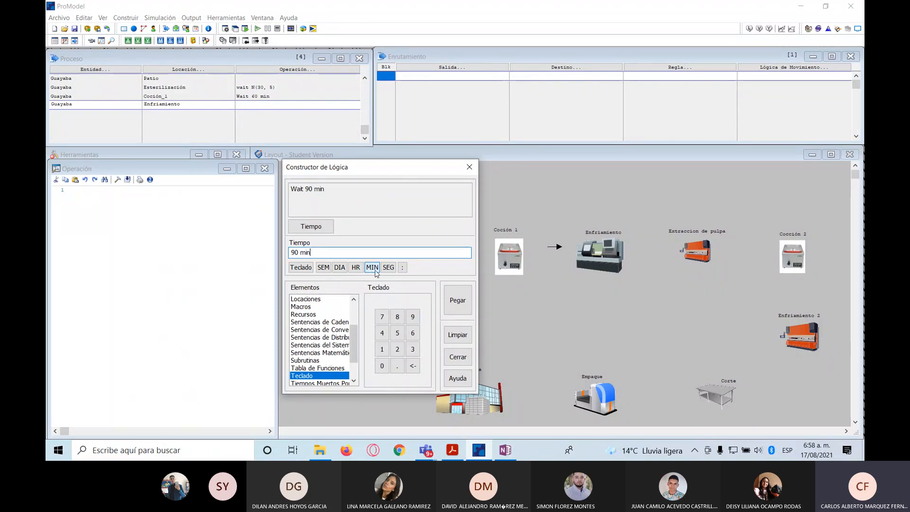
left_click(450, 294)
left_click(468, 167)
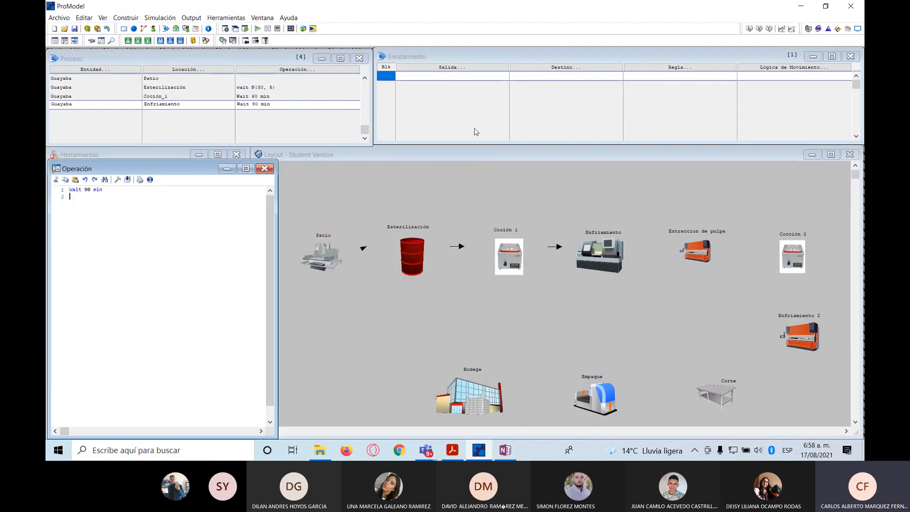
Route Guayaba from Enfriamiento to the Extraccion_de_pulpa location
left_click(451, 67)
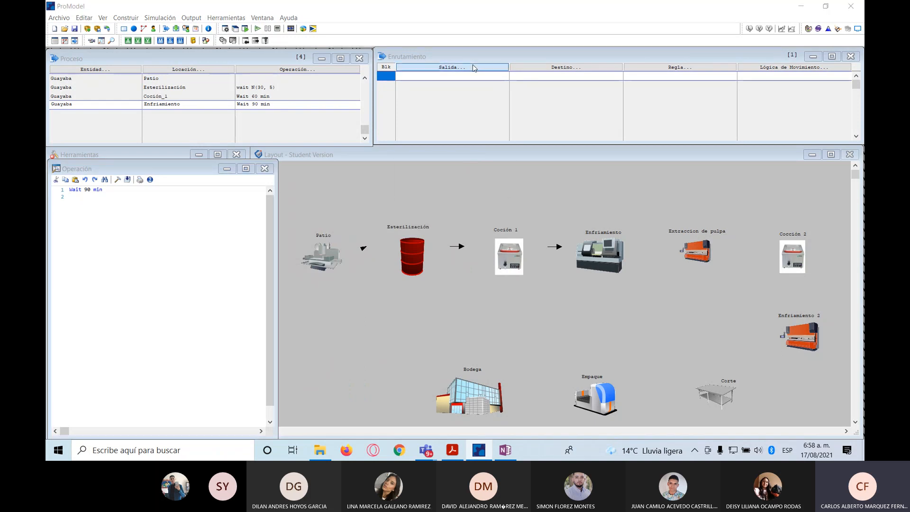
left_click(434, 185)
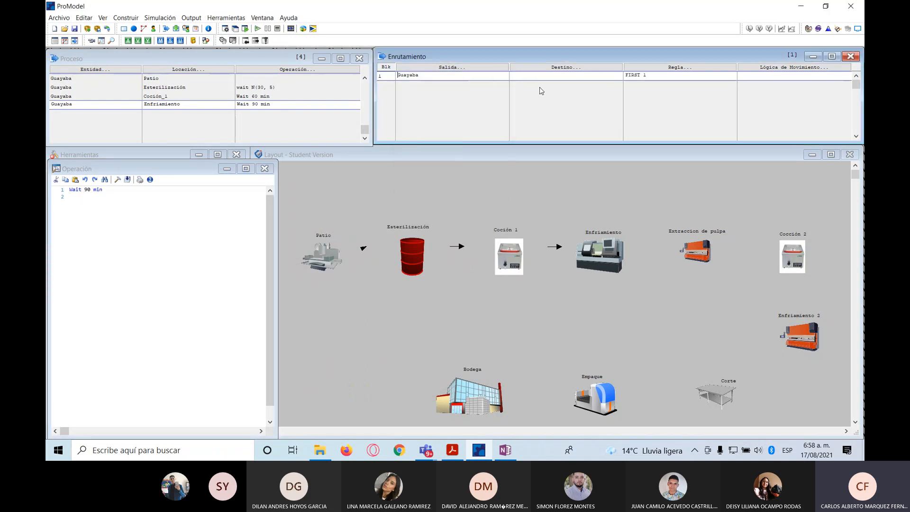
left_click(564, 70)
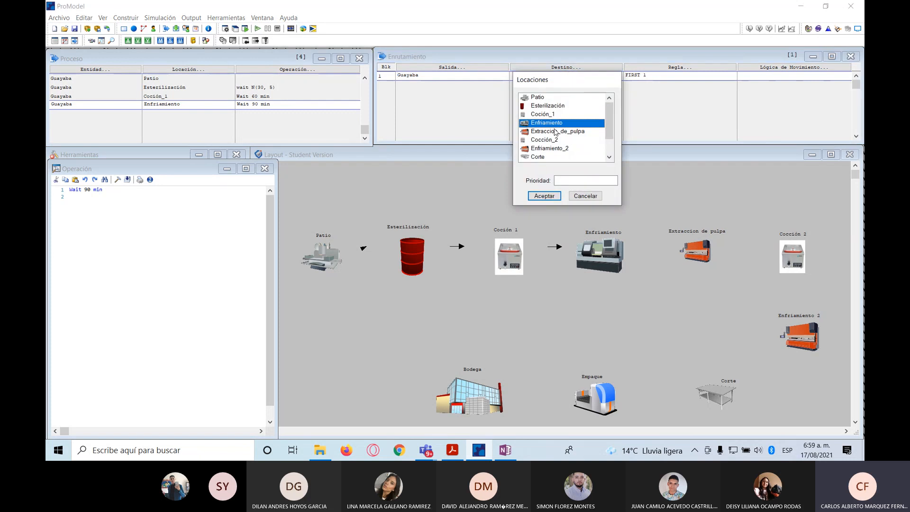
left_click(554, 131)
left_click(544, 196)
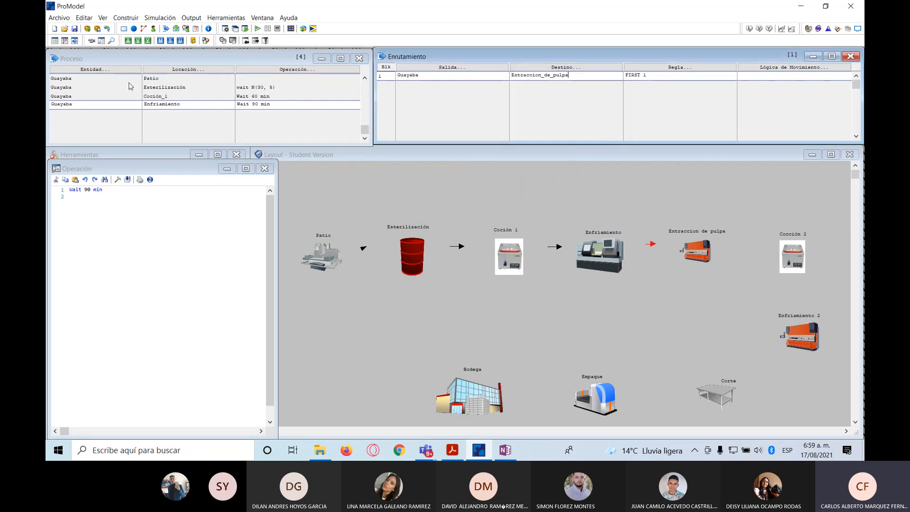
Add a fifth process record for the Guayaba entity at the Extraccion_de_pulpa location
left_click(196, 102)
key("Return")
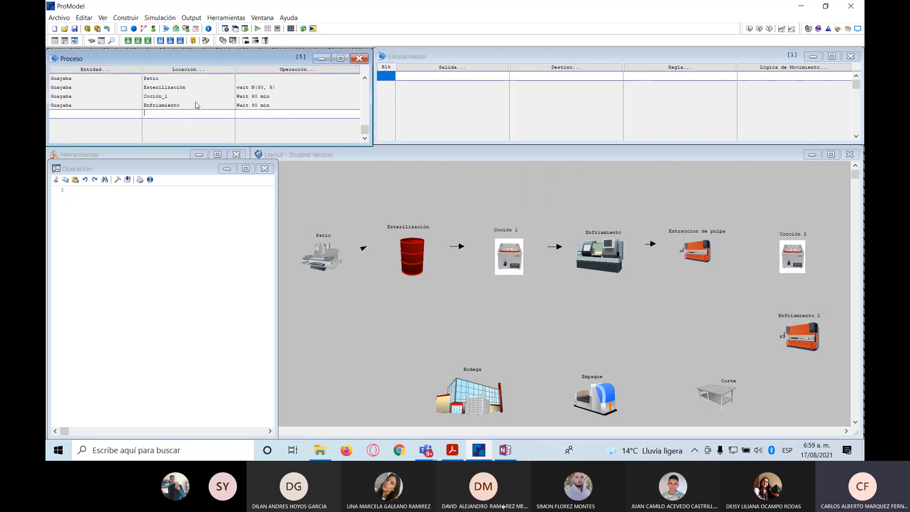
left_click(189, 70)
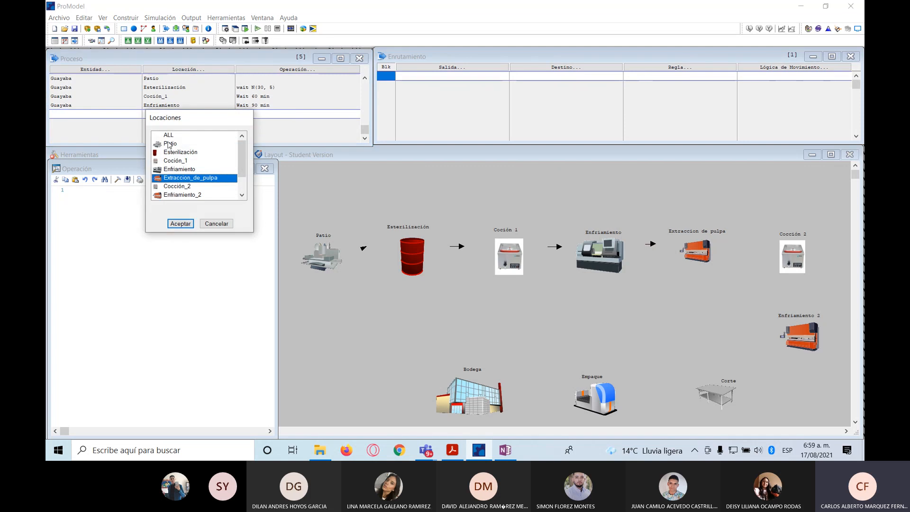
left_click(180, 224)
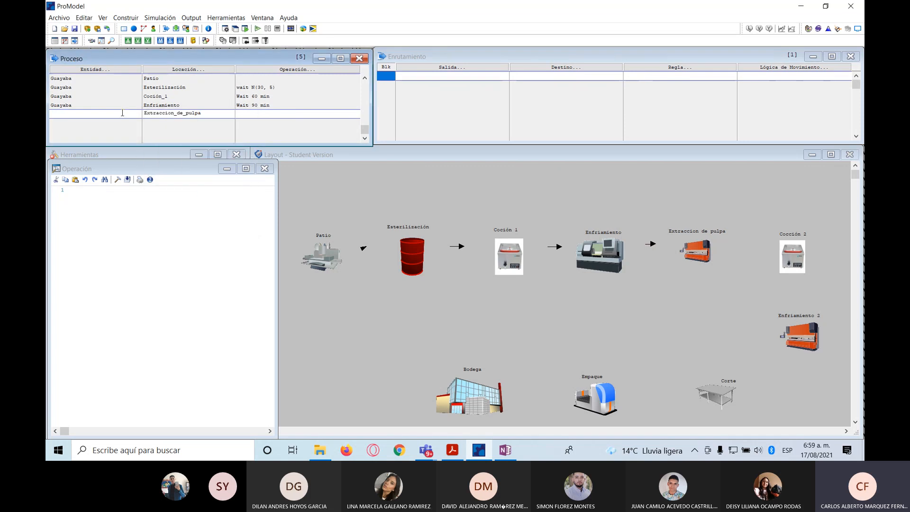
left_click(119, 69)
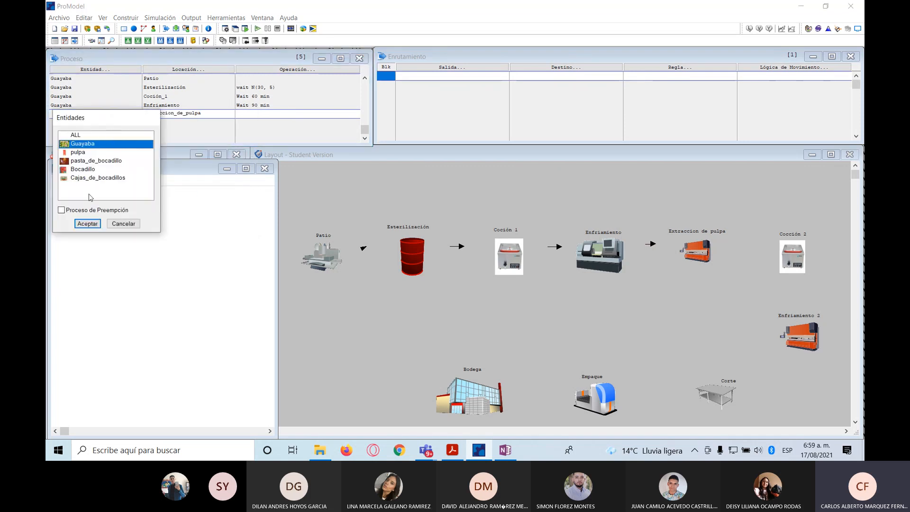
left_click(100, 225)
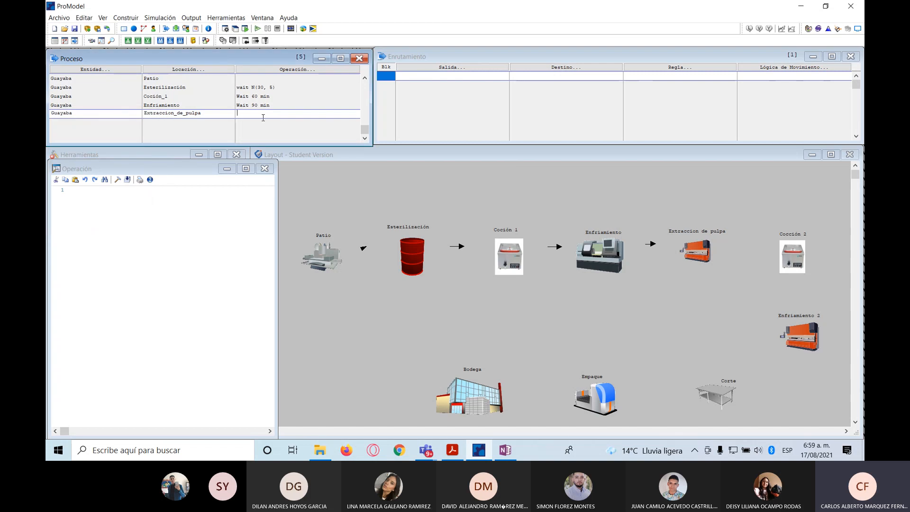
Check the pulp extraction time in OneNote, return to ProModel and choose the Uniforme distribution for the Extraccion_de_pulpa operation expression
left_click(514, 453)
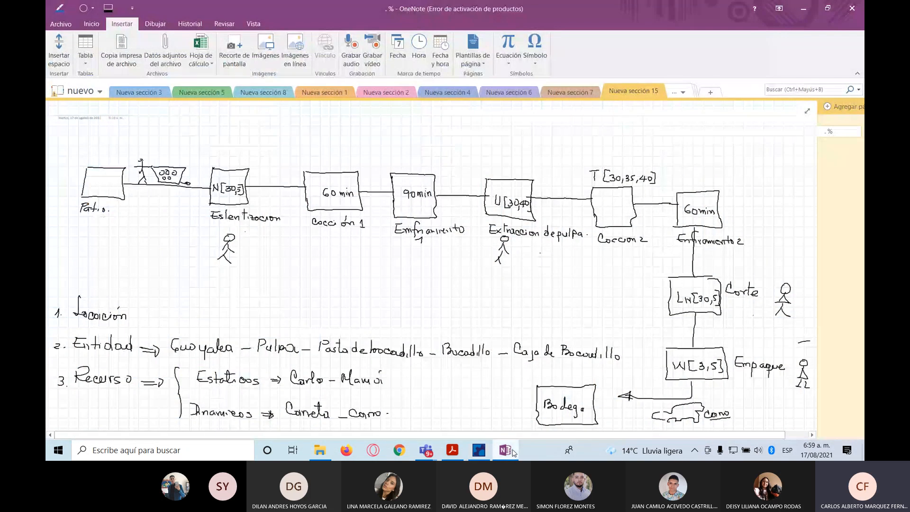
left_click(513, 452)
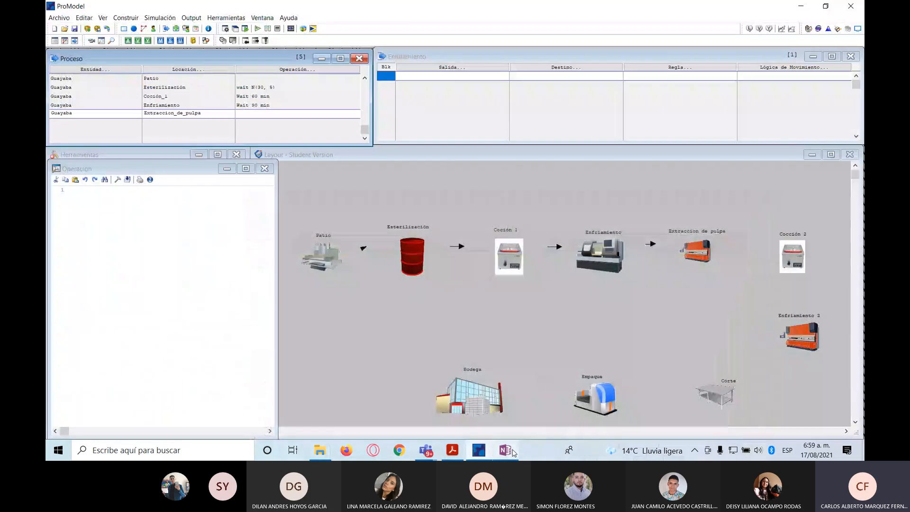
left_click(114, 187)
left_click(117, 180)
left_click(405, 291)
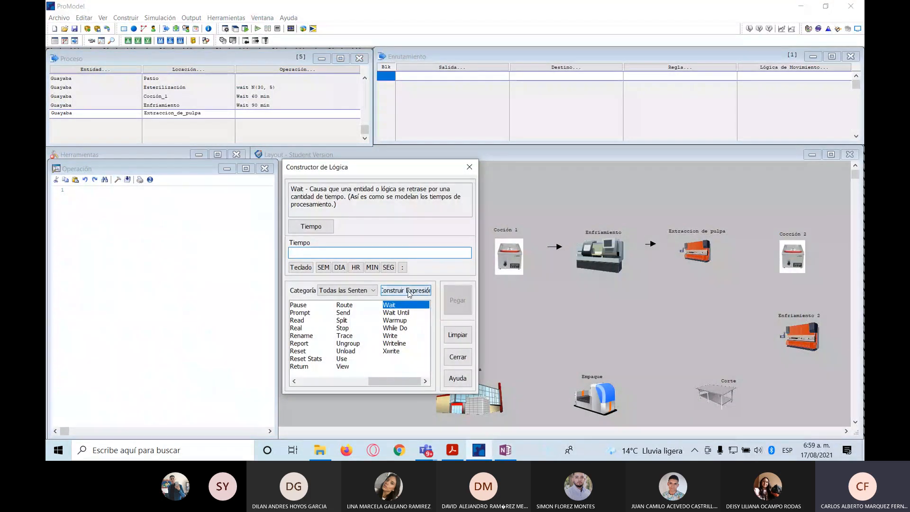
left_click(334, 338)
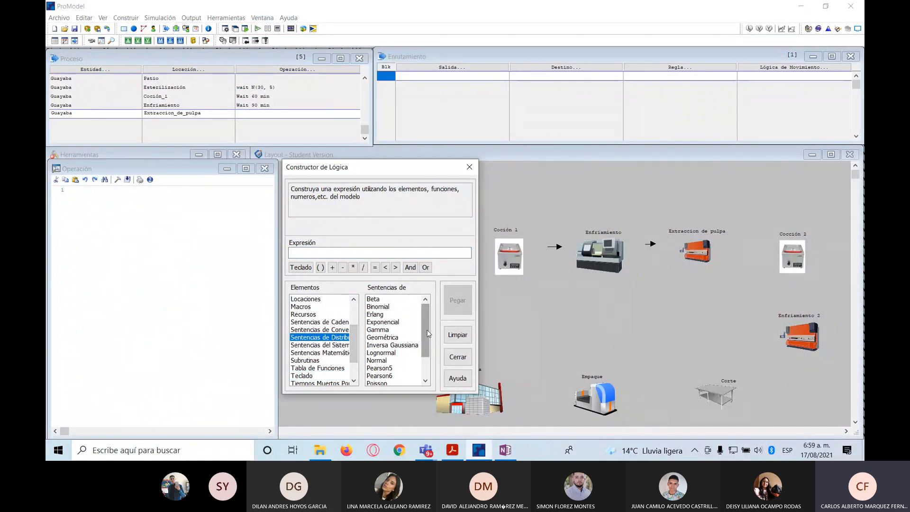
scroll(421, 358, "down", 2)
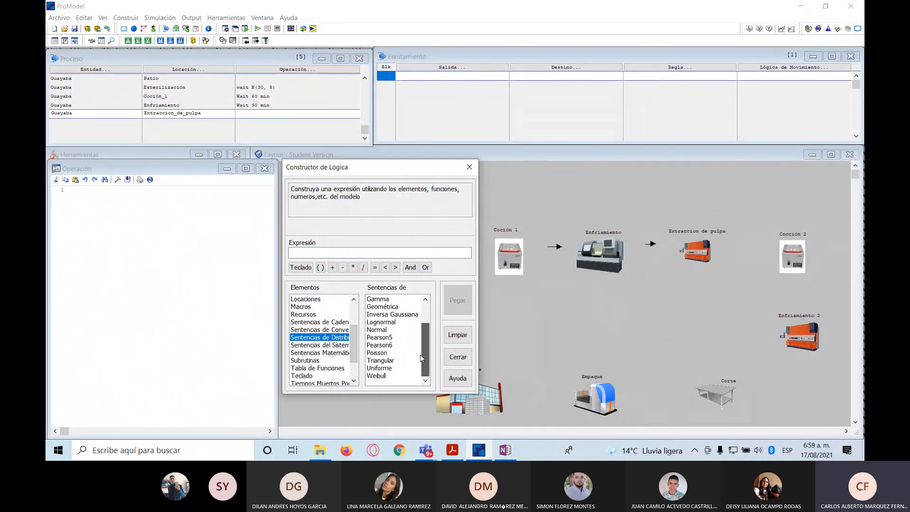
double_click(386, 369)
Recheck the parameters in OneNote, return to ProModel and insert U(30, 40) into the operation code with mean 30 and half range 40
left_click(507, 452)
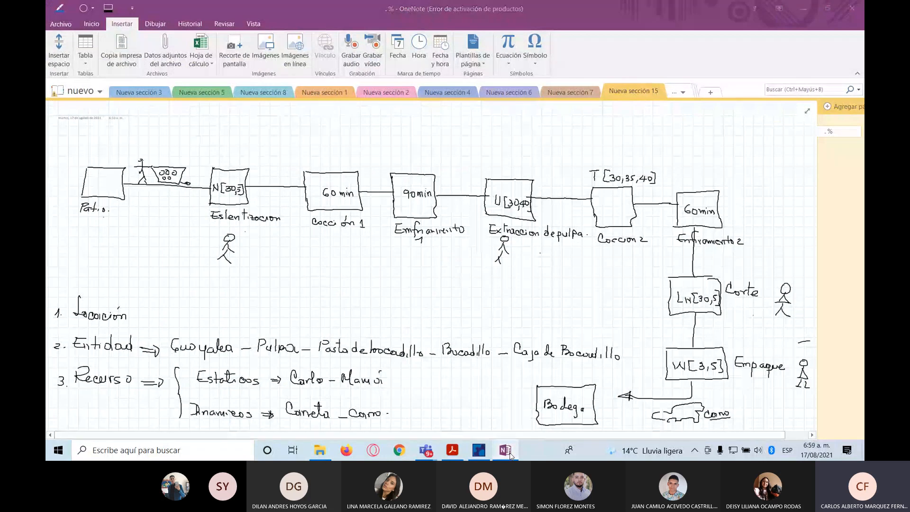
left_click(506, 451)
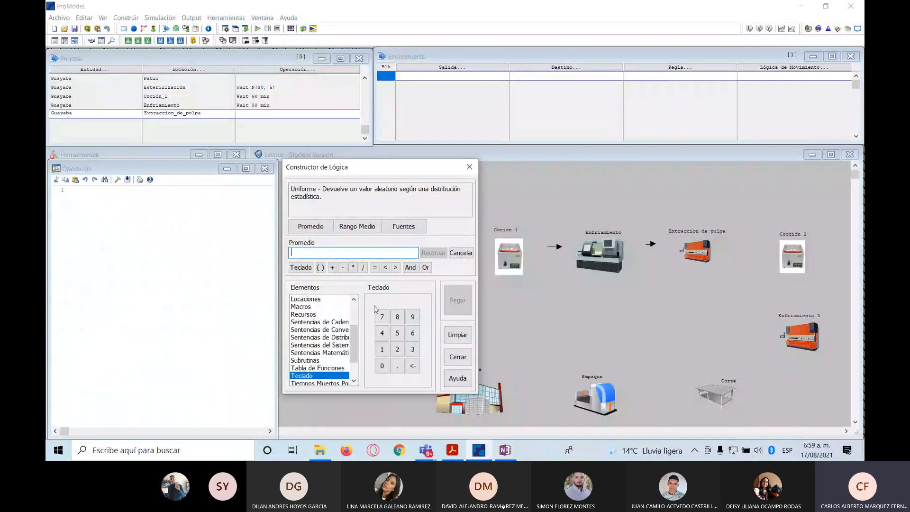
type("30")
left_click(362, 227)
type("4")
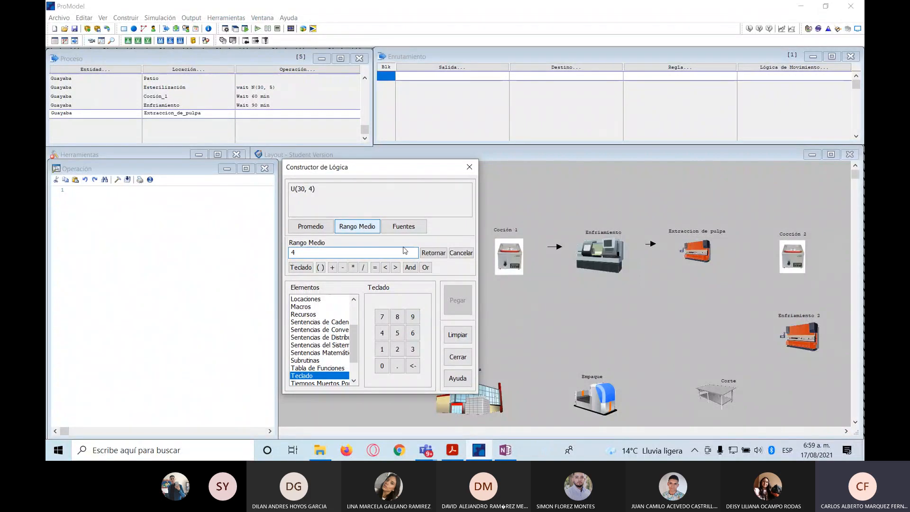
type("0")
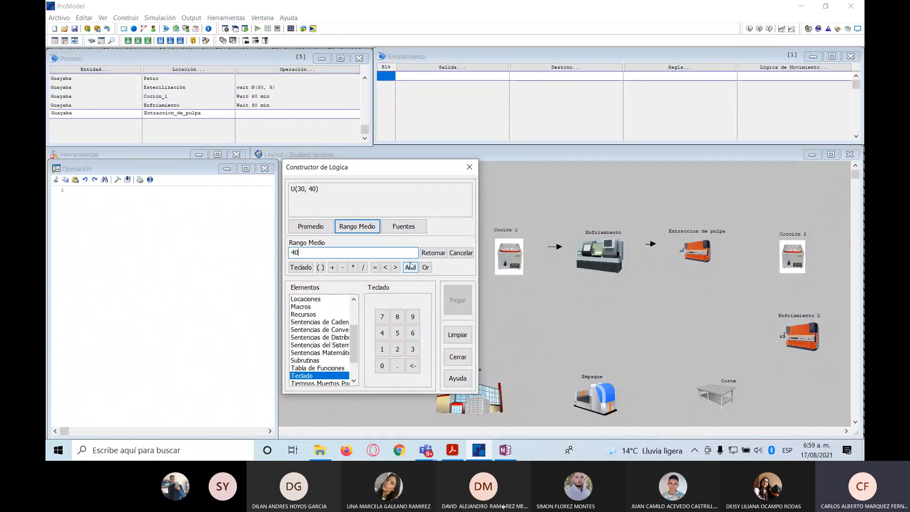
left_click(433, 253)
left_click(459, 306)
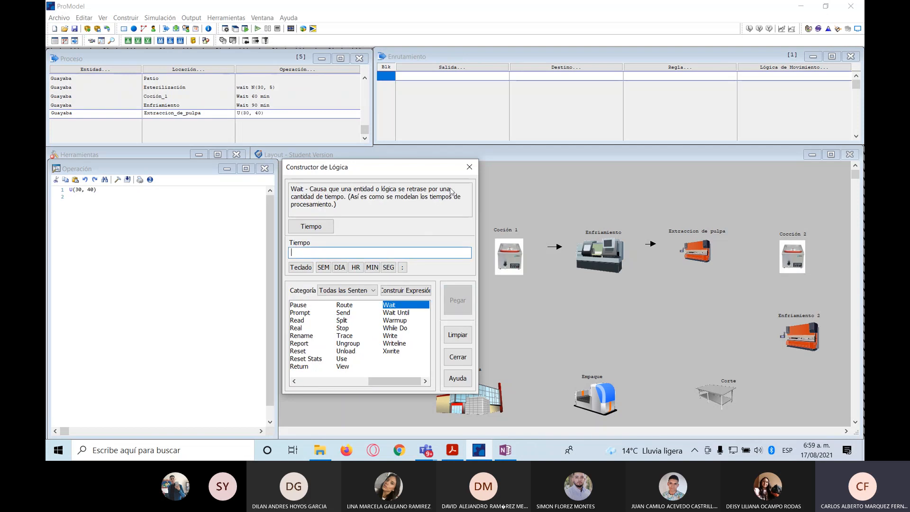
Complete the Extraccion_de_pulpa operation code as Wait U(30, 40), removing the surplus Until keyword and applying it to the process record
left_click_drag(460, 172, 460, 174)
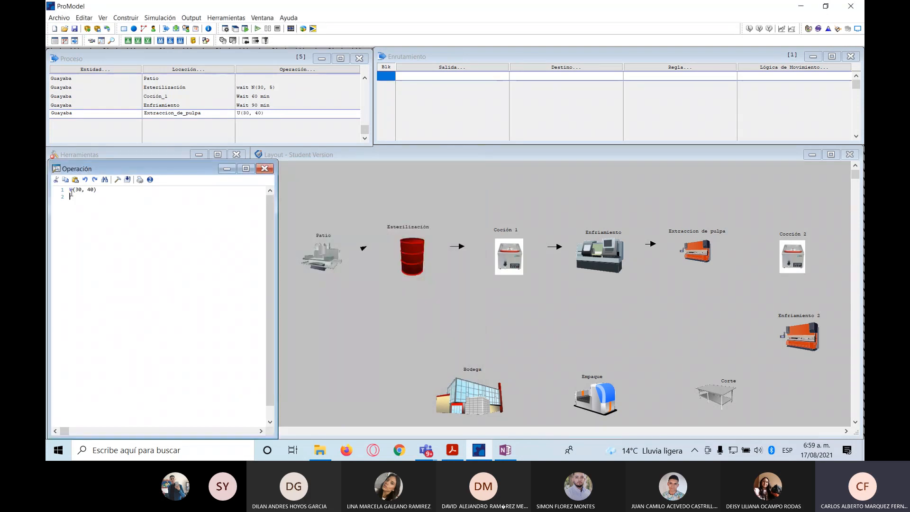
type("wait")
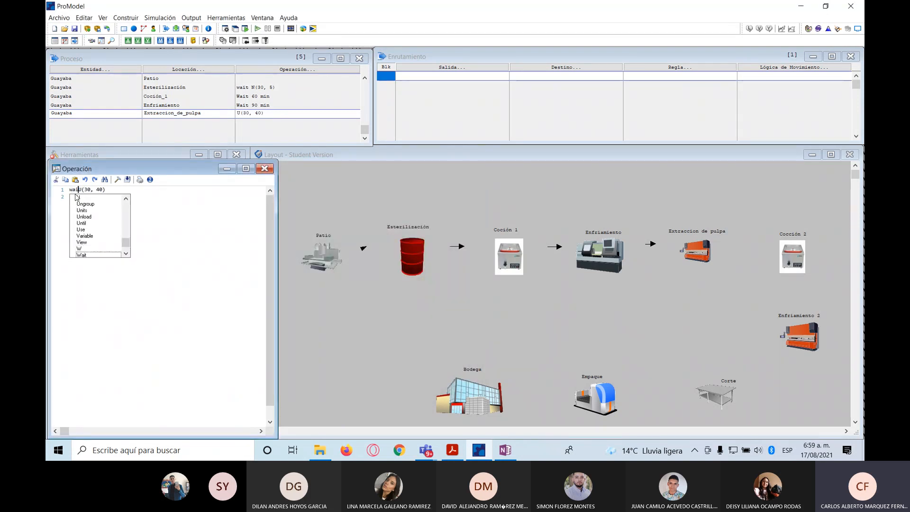
key("Return")
key("BackSpace")
key("BackSpace")
key("BackSpace")
key("BackSpace")
key("BackSpace")
key("BackSpace")
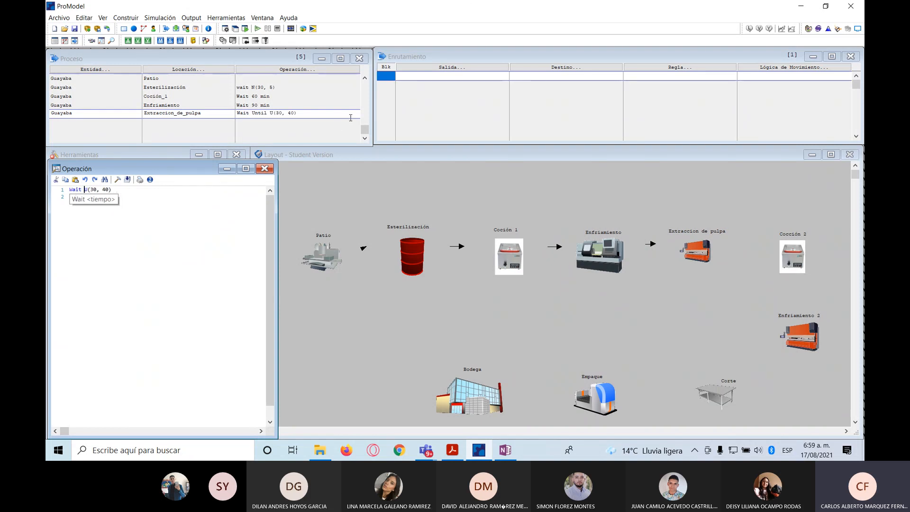
left_click(332, 114)
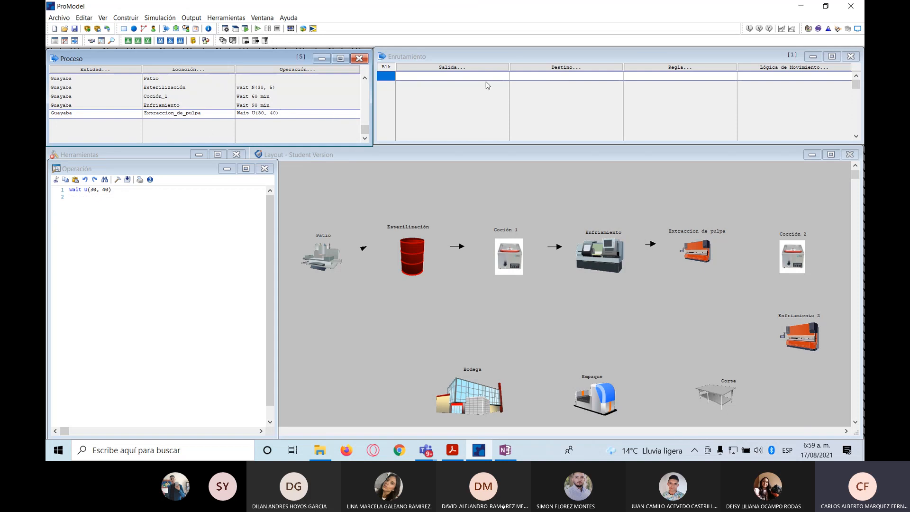
Route the output of Extraccion_de_pulpa as the pulpa entity, with Cocción_2 as the destination location
left_click(480, 69)
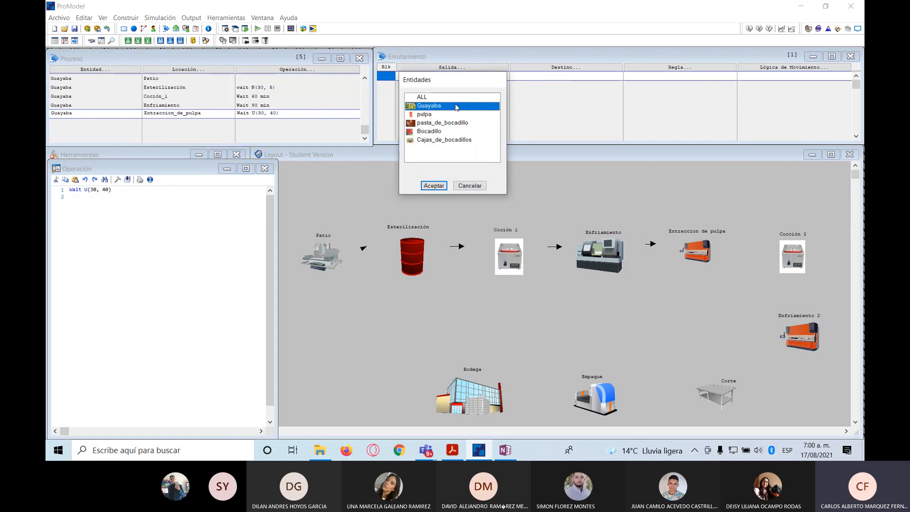
left_click(436, 125)
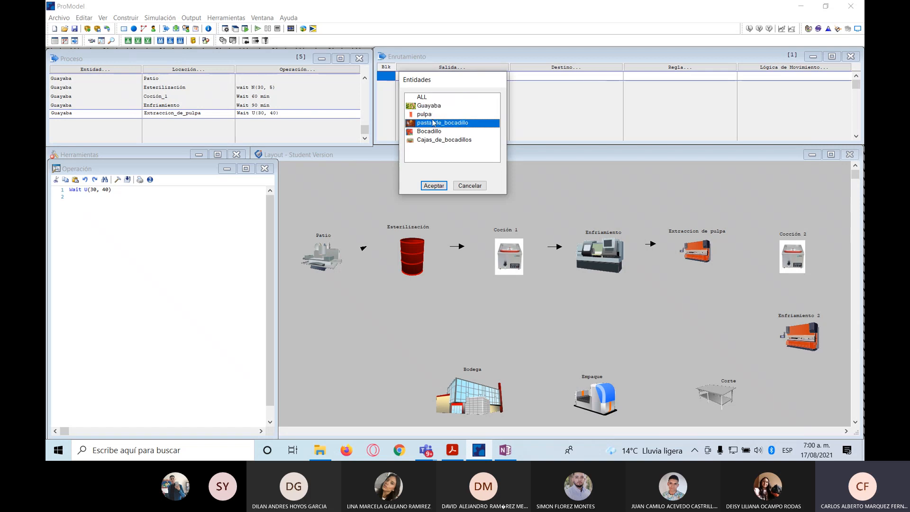
left_click(424, 115)
left_click(432, 185)
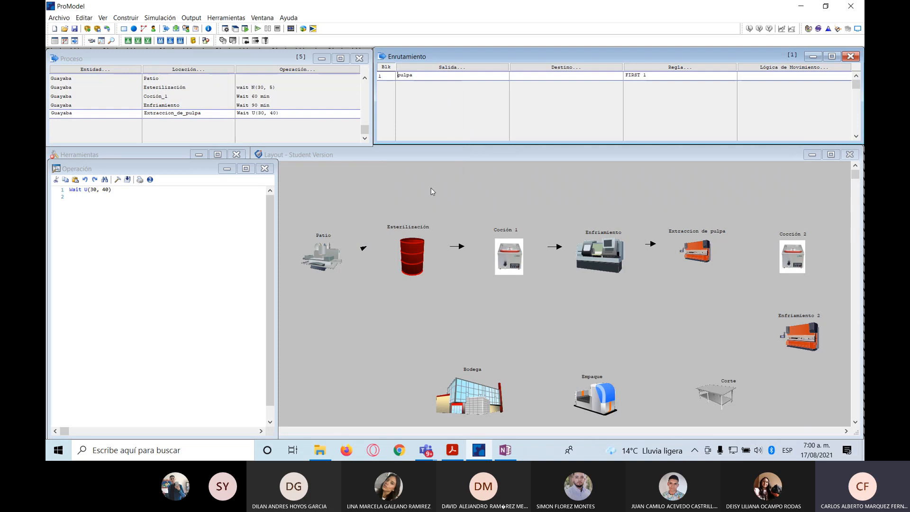
left_click(566, 67)
left_click(553, 141)
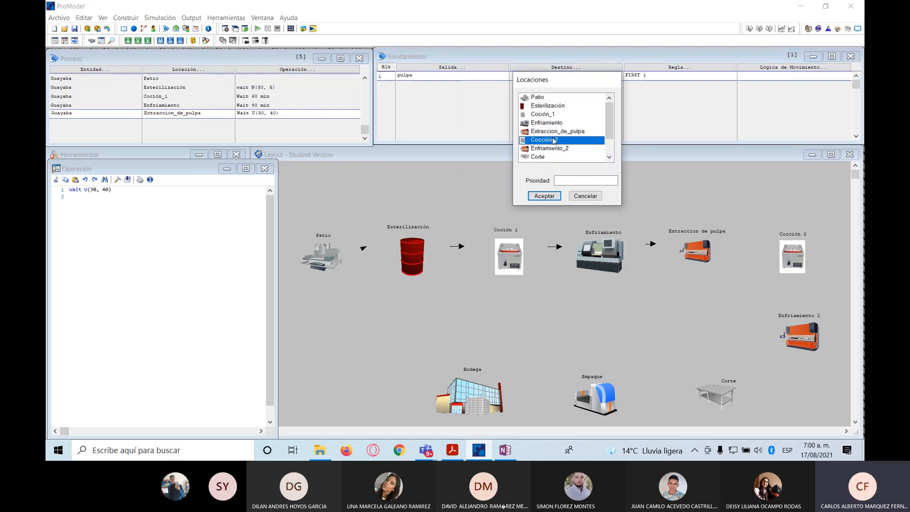
Confirm Cocción_2 as the pulp's routing destination and add a process record for entity pulpa at location Cocción_2
left_click(544, 195)
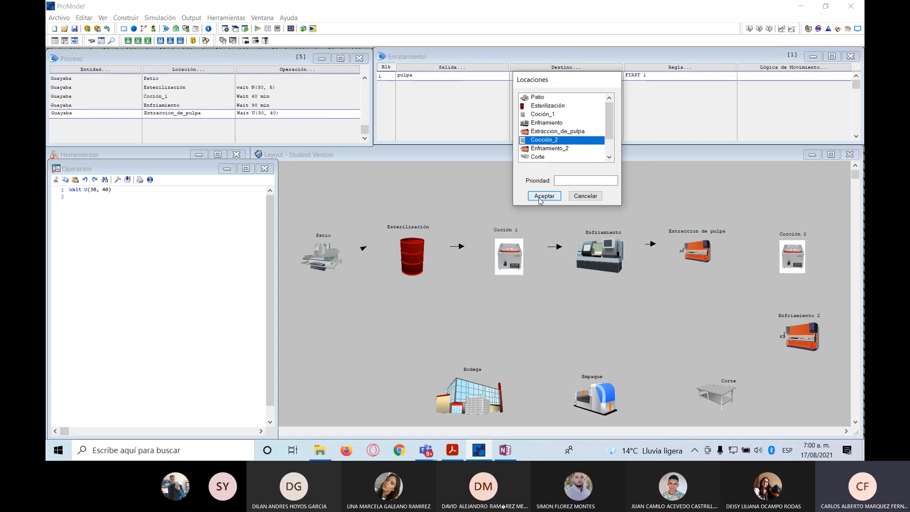
left_click(227, 111)
key("Return")
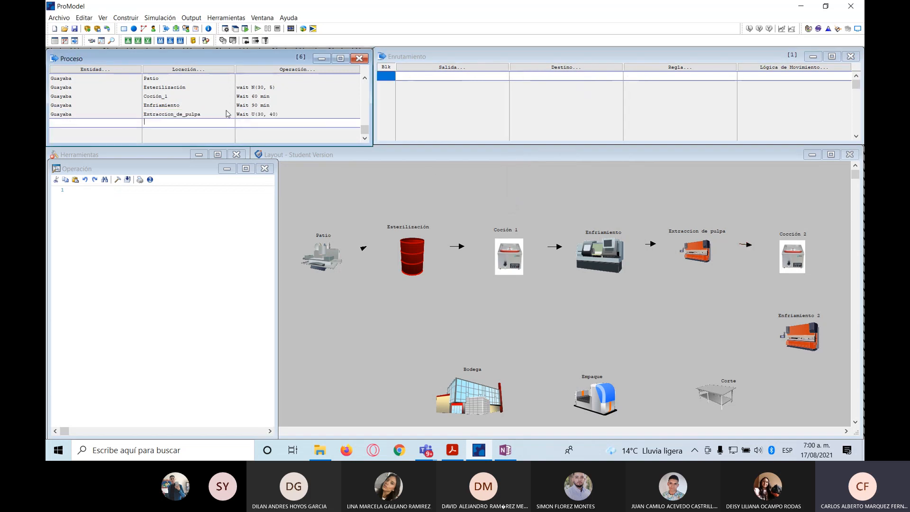
left_click(209, 70)
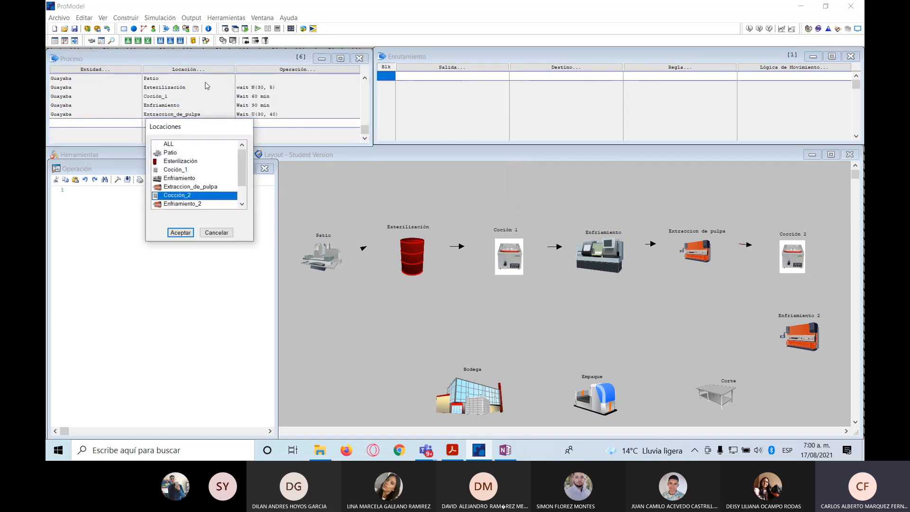
left_click(186, 232)
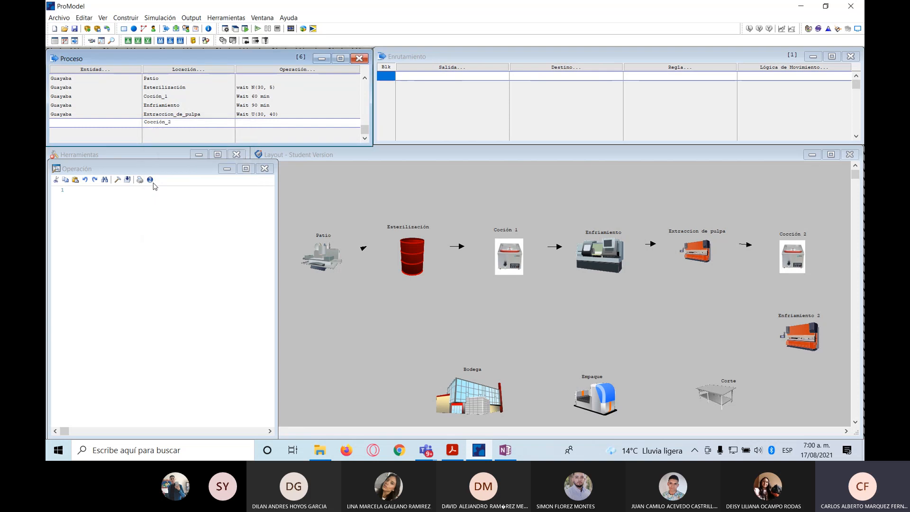
left_click(116, 70)
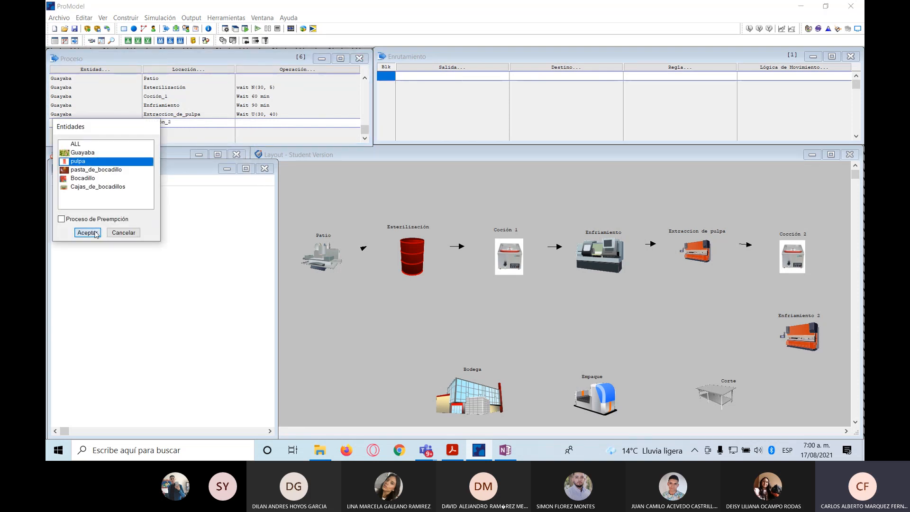
left_click(87, 233)
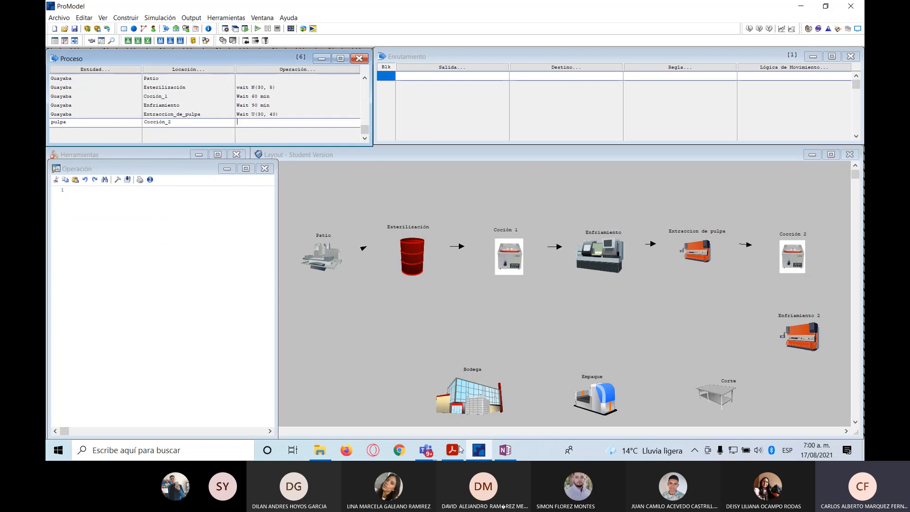
Check the process sketch in OneNote, return to ProModel and start a Triangular distribution expression for the Cocción_2 operation
left_click(505, 450)
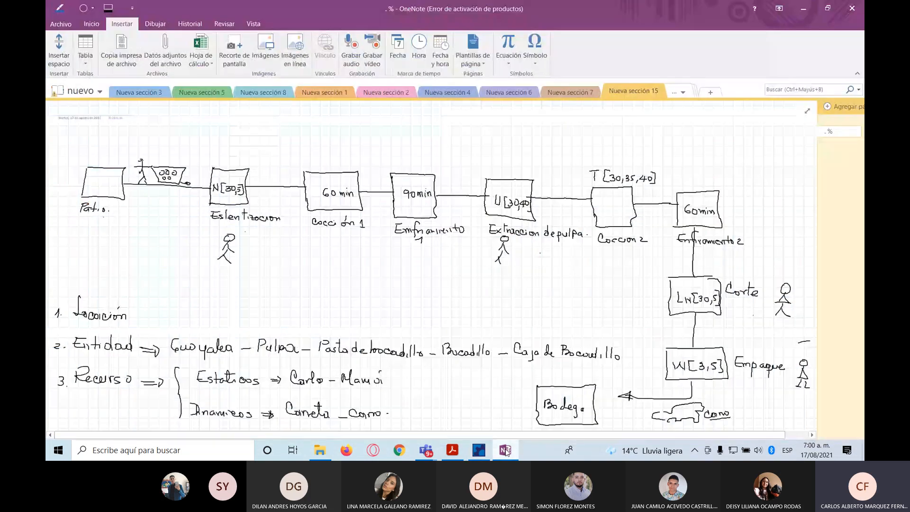
left_click(505, 450)
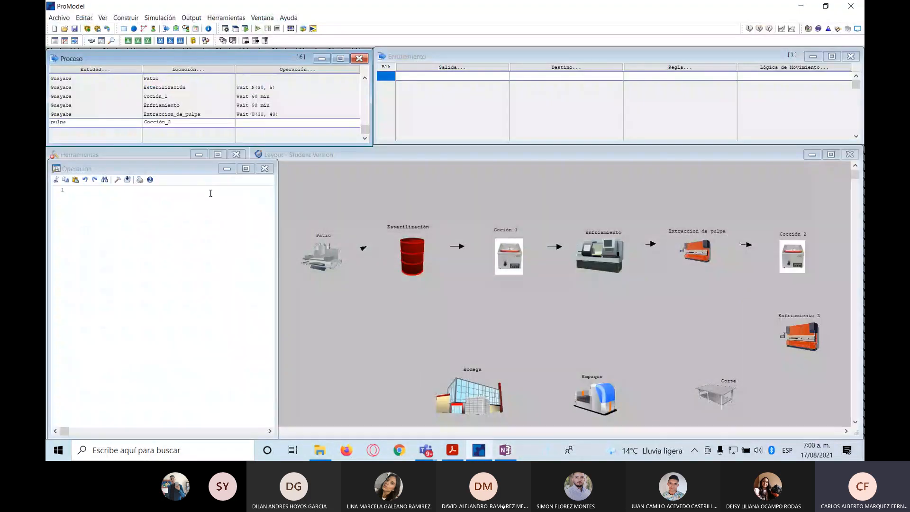
left_click(118, 180)
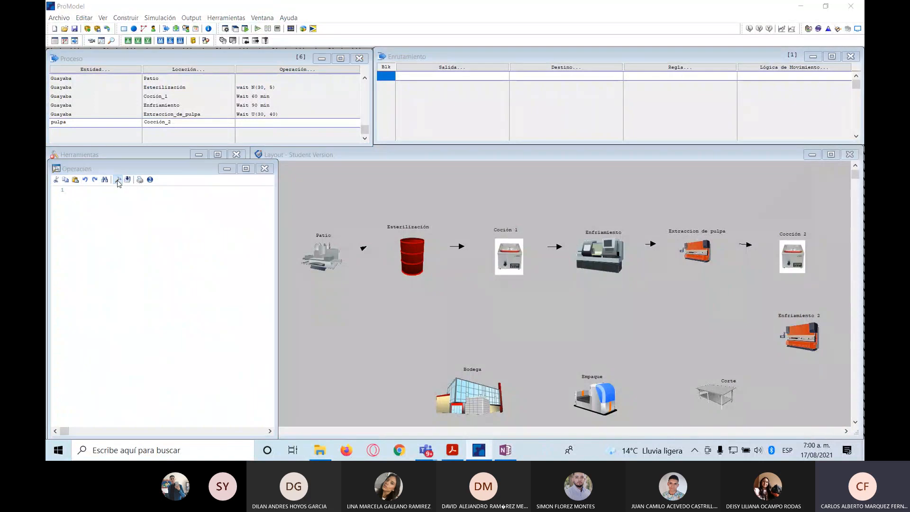
left_click(394, 291)
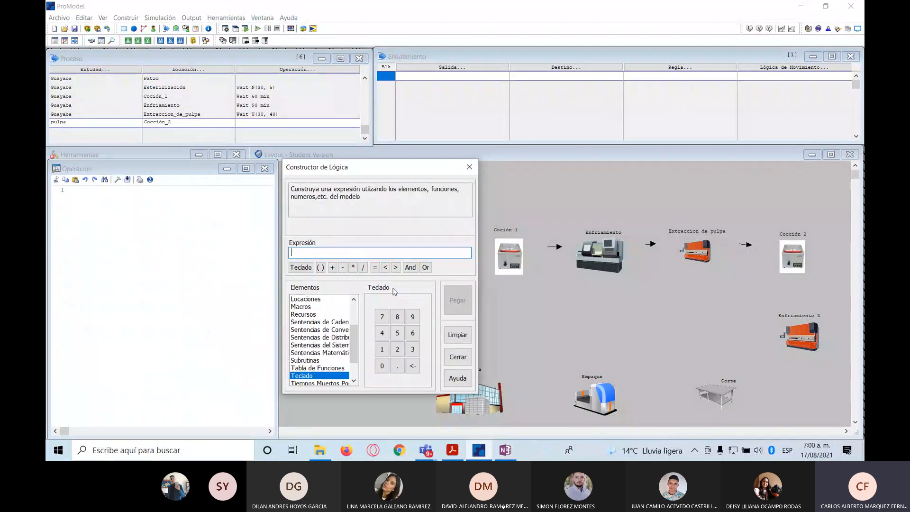
left_click(337, 338)
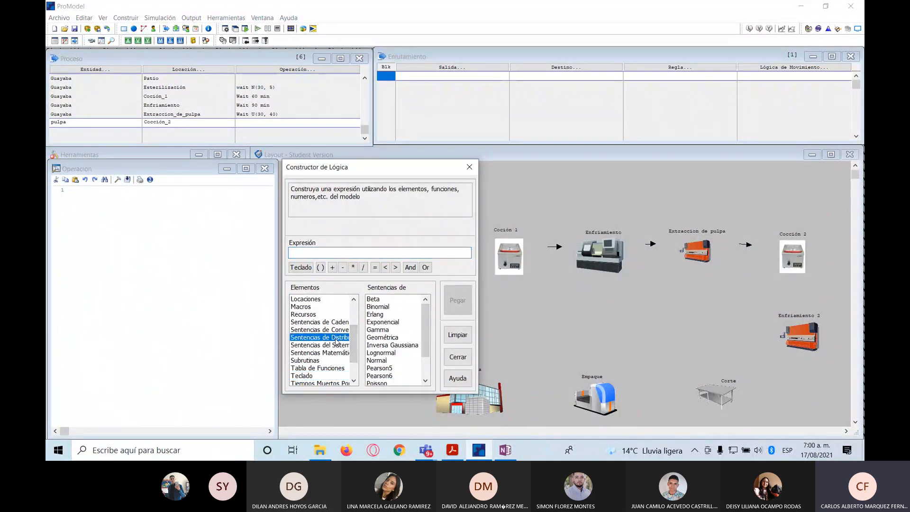
scroll(420, 345, "down", 2)
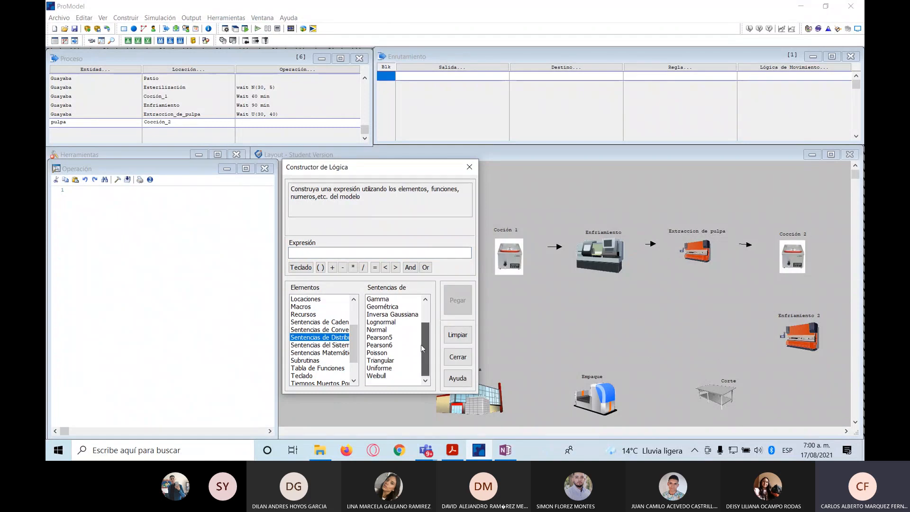
double_click(378, 361)
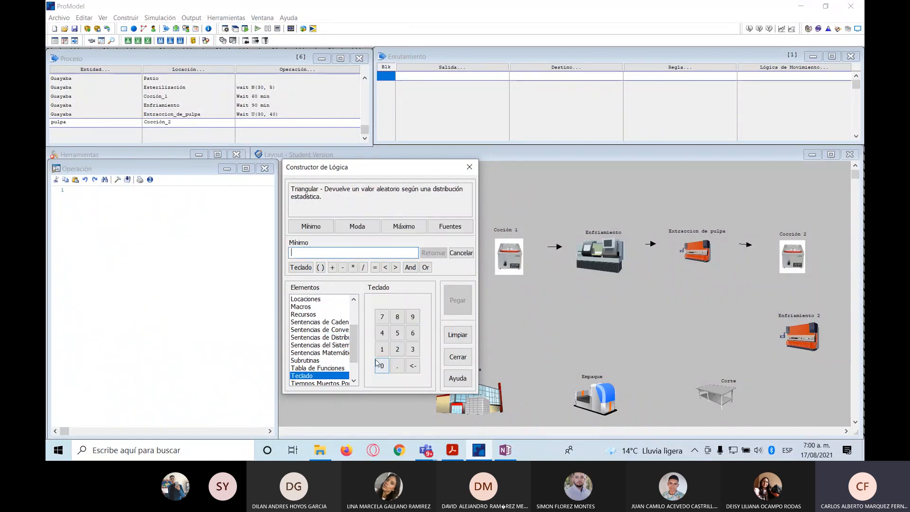
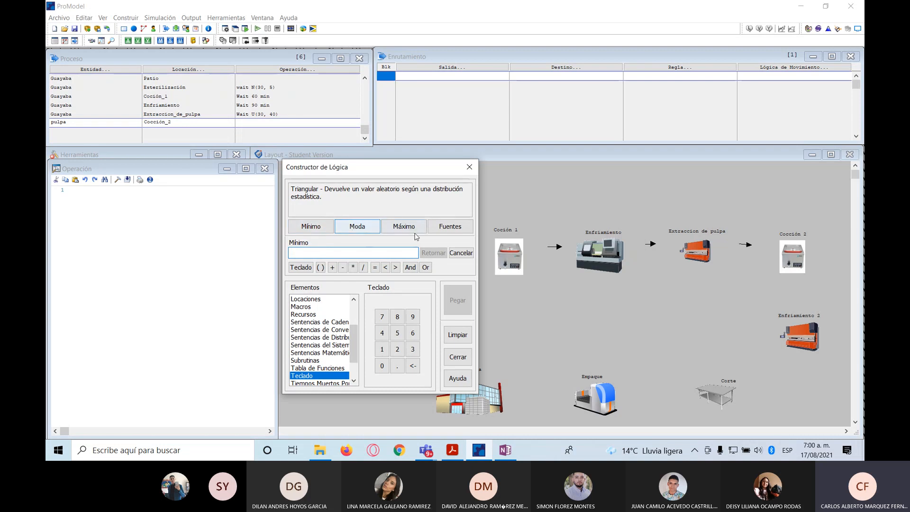
Complete the triangular expression with minimum 30, mode 35 and maximum 40, and enter the Cocción_2 operation as wait T(30, 35, 40)
left_click(506, 456)
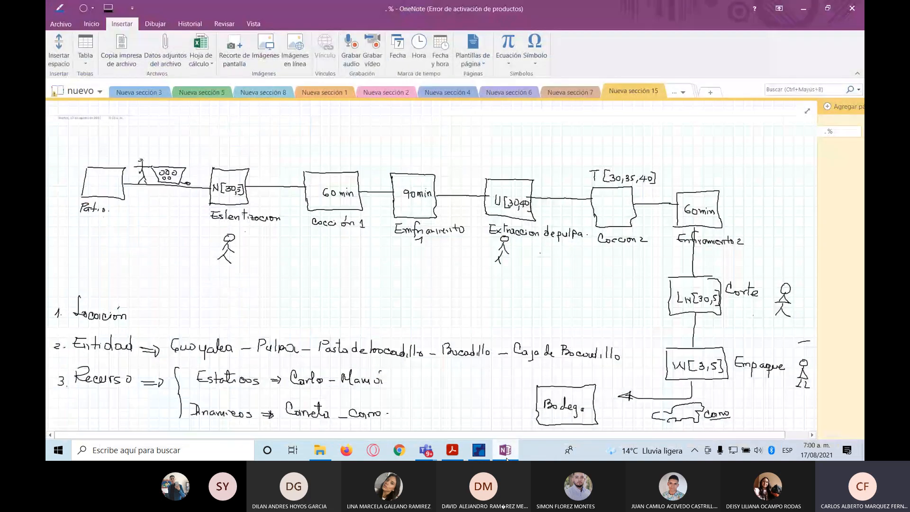
left_click(506, 458)
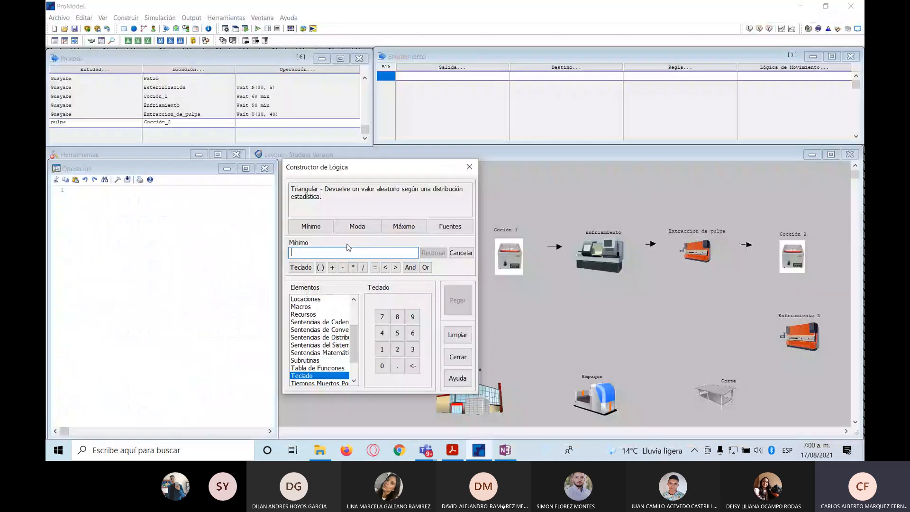
type("30")
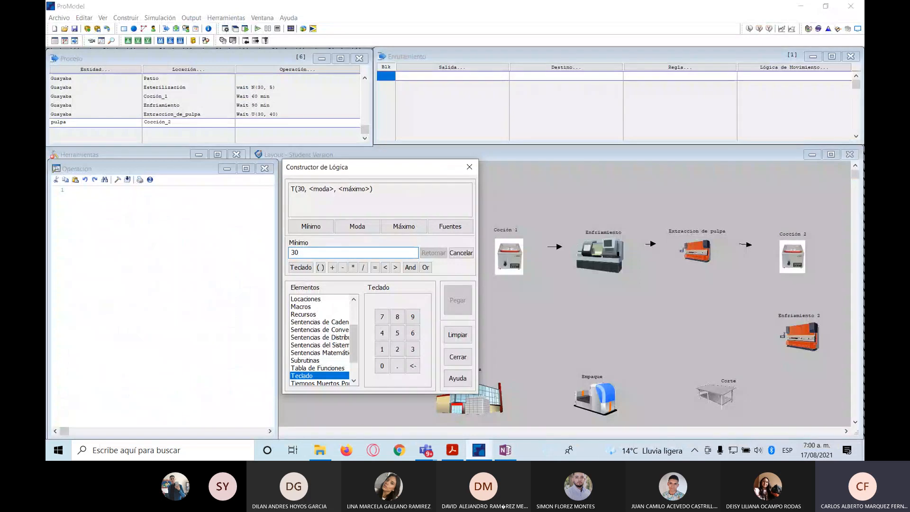
left_click(372, 227)
type("35")
left_click(413, 227)
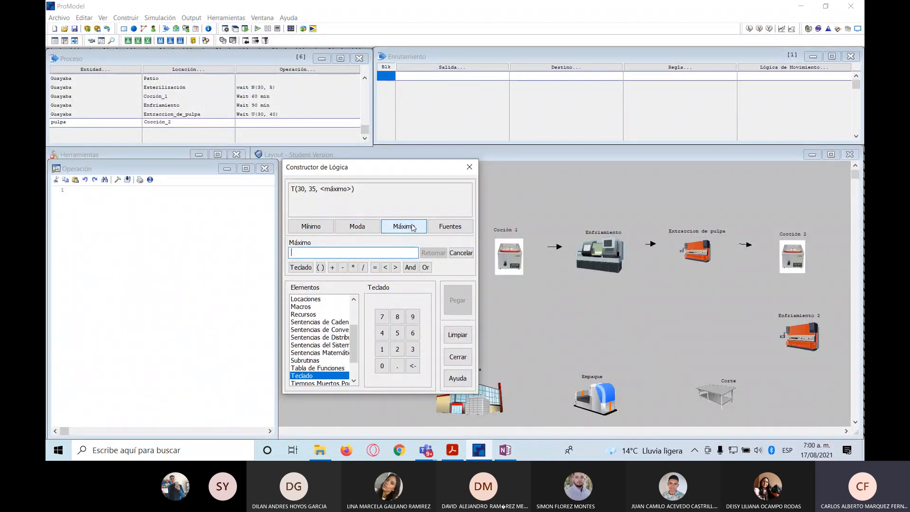
type("40")
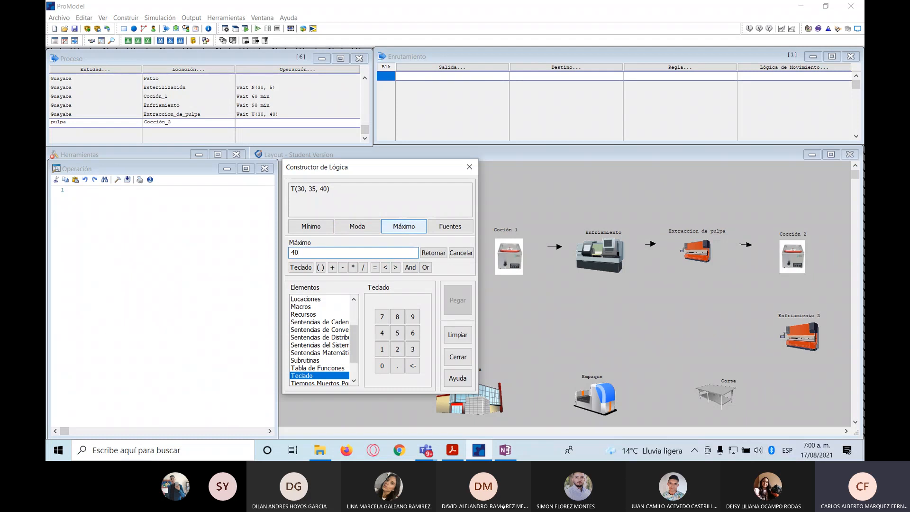
left_click(433, 252)
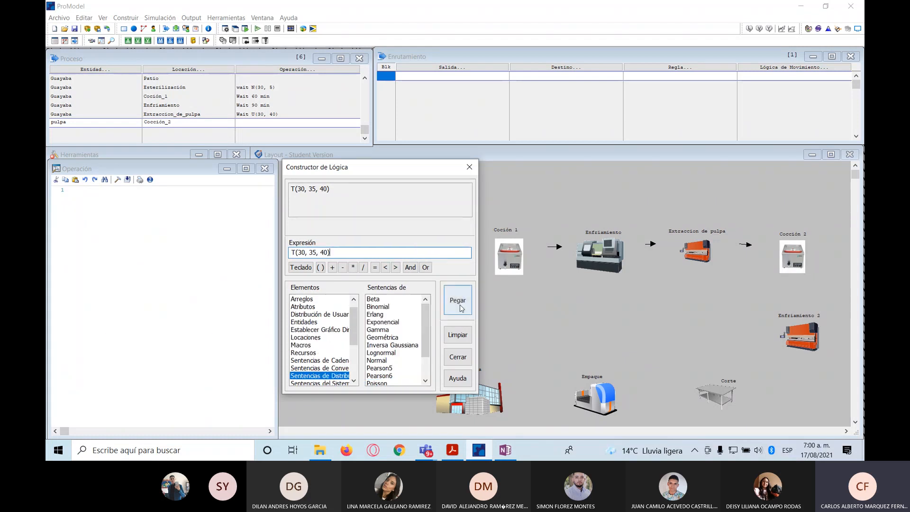
left_click(458, 304)
left_click(476, 165)
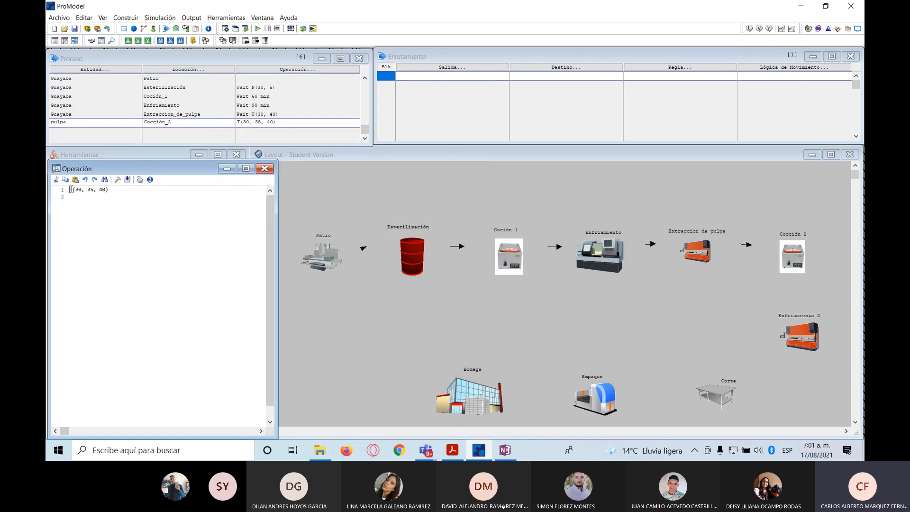
type("wait")
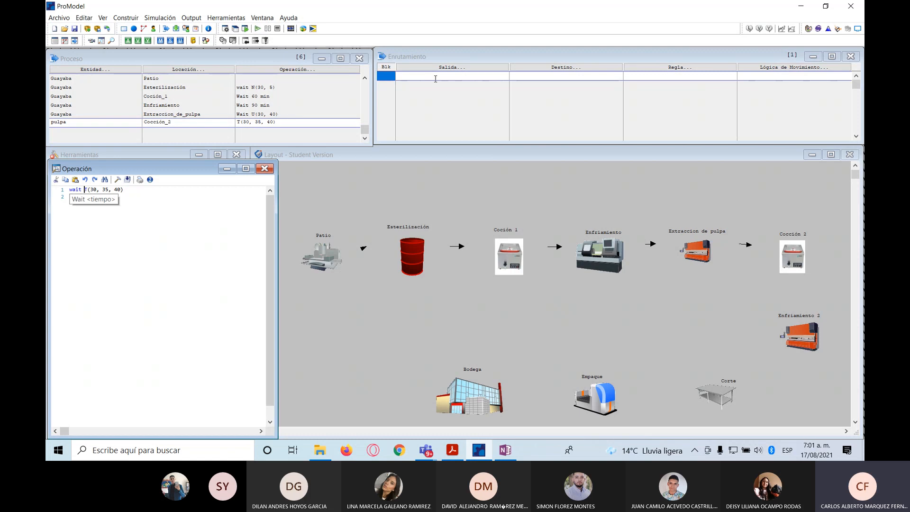
Define the routing for pulpa at Cocción_2 with output pasta_de_bocadillo and destination Enfriamiento_2
left_click(450, 74)
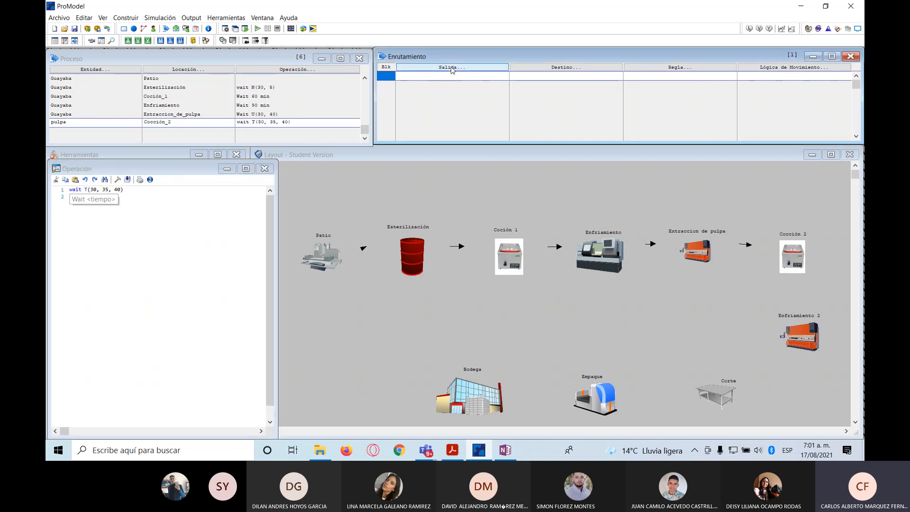
left_click(446, 124)
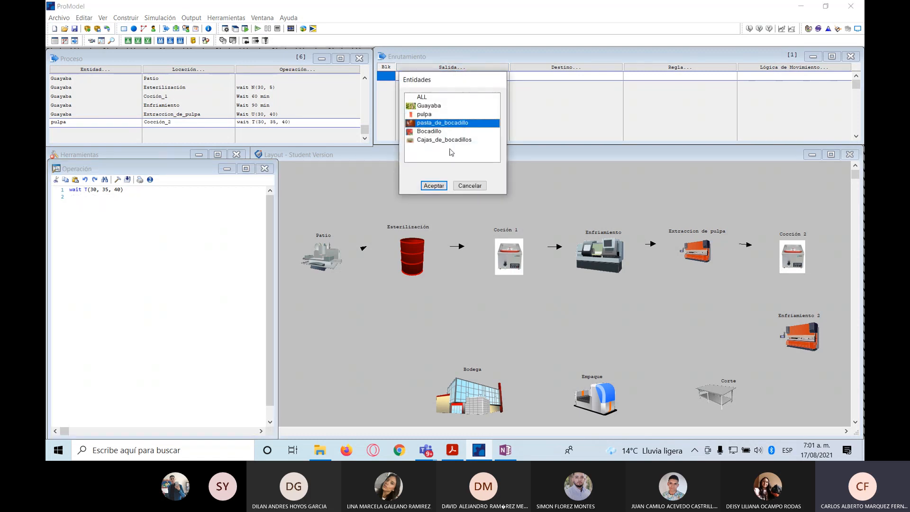
left_click(440, 185)
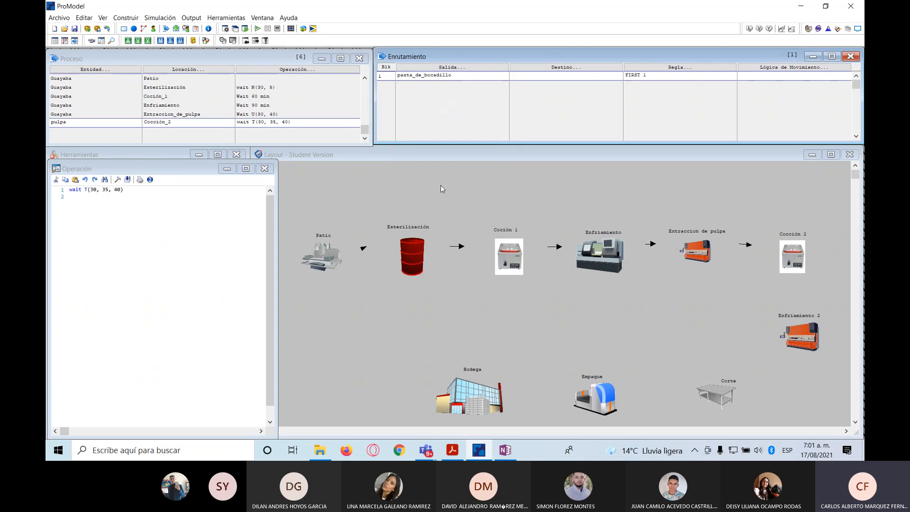
left_click(566, 75)
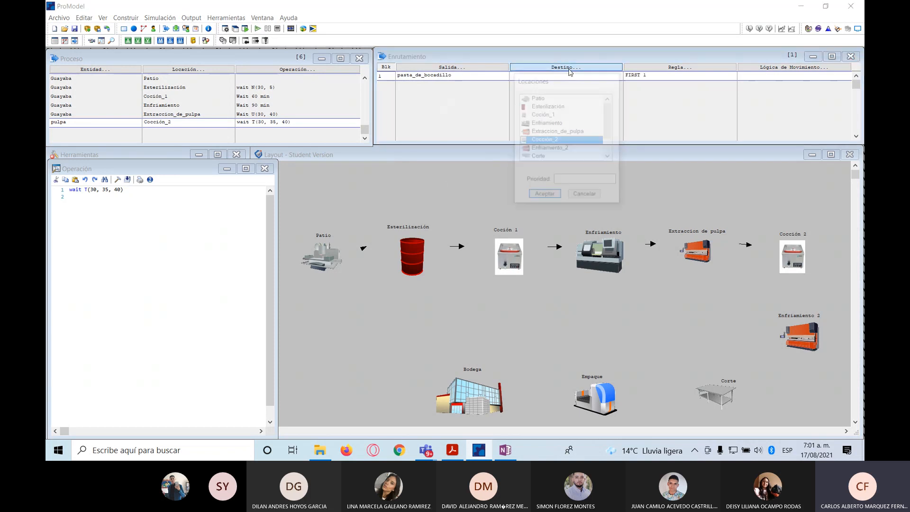
left_click(559, 149)
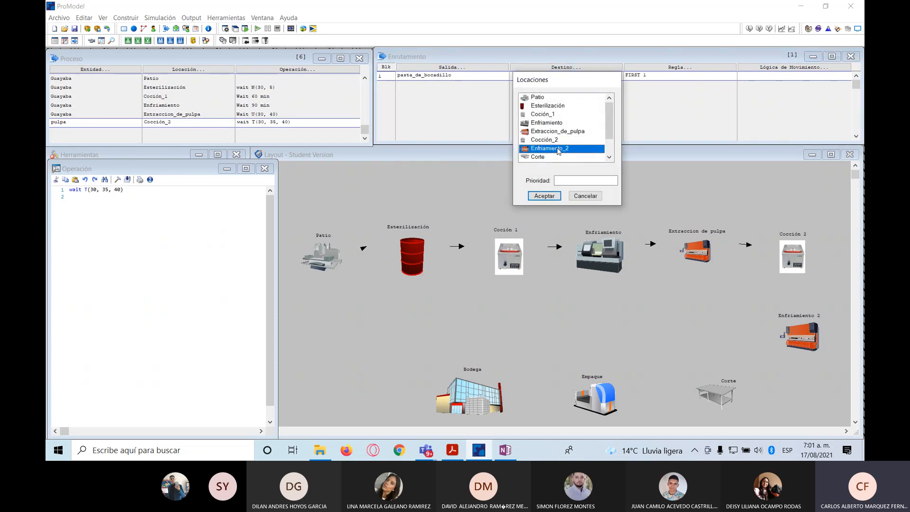
left_click(541, 195)
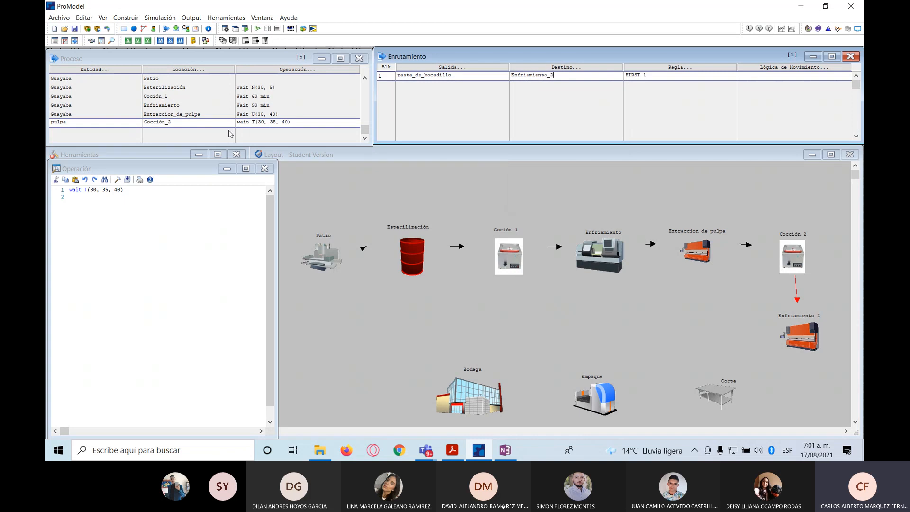
Add a process record for entity pasta_de_bocadillo at location Enfriamiento_2
left_click(214, 124)
left_click(215, 127)
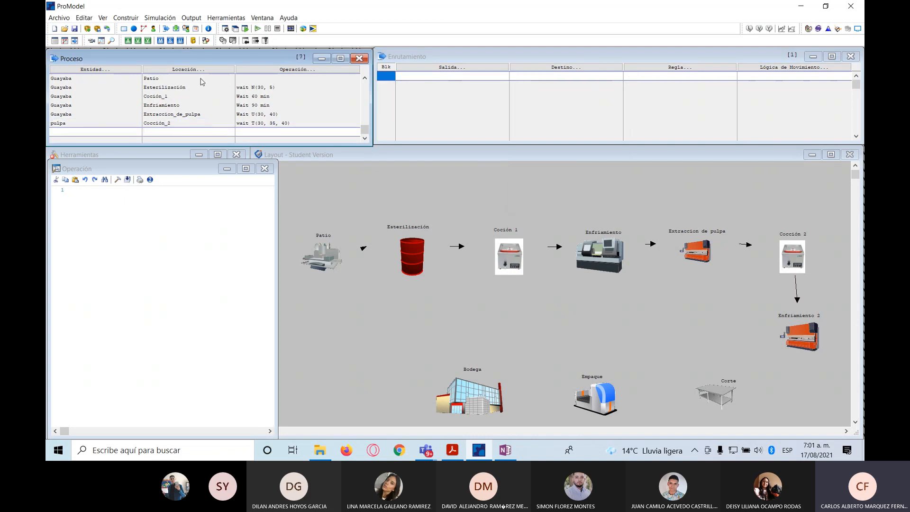
left_click(200, 71)
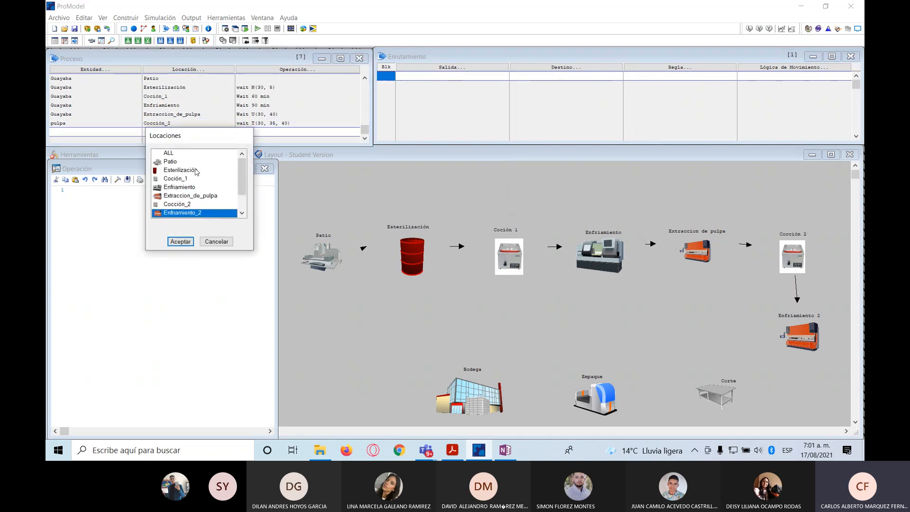
left_click(187, 240)
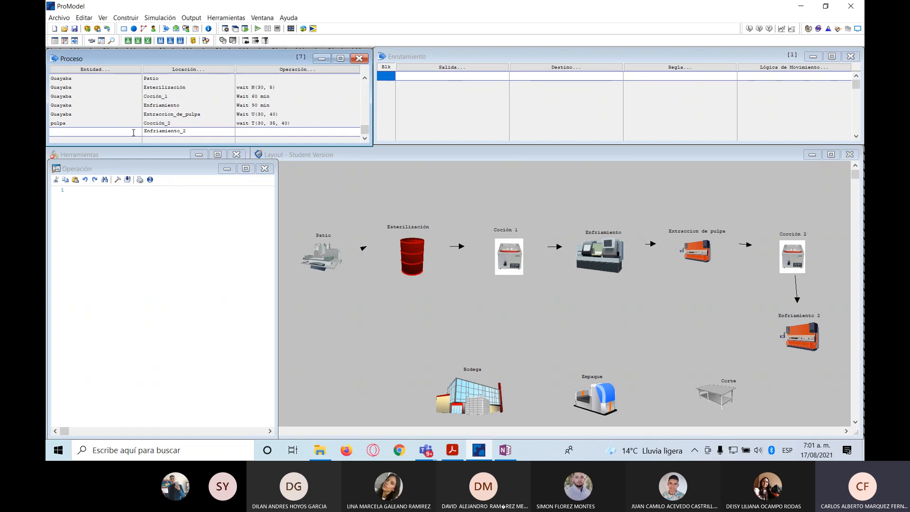
left_click(160, 125)
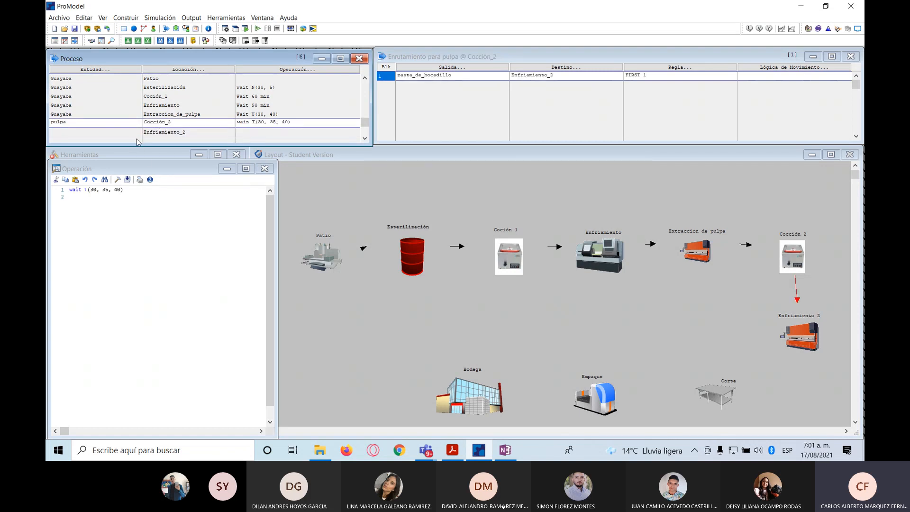
left_click(140, 135)
left_click(140, 70)
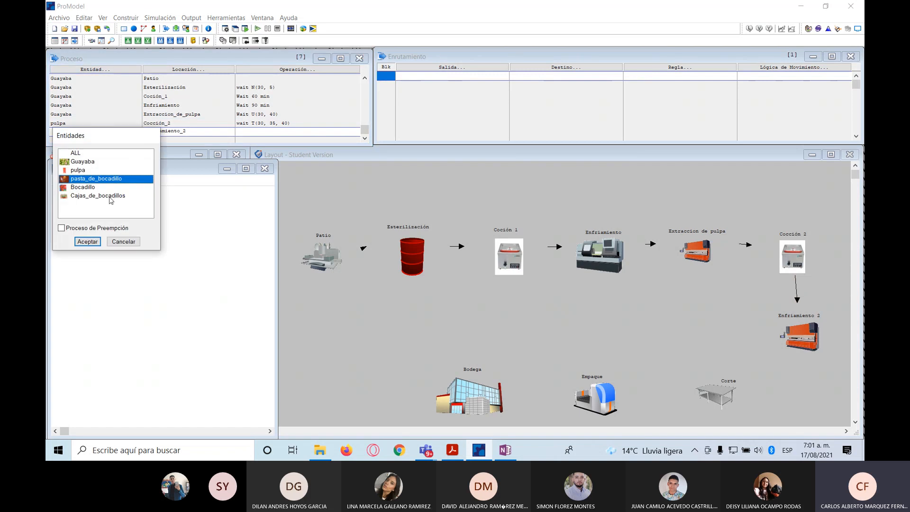
left_click(91, 244)
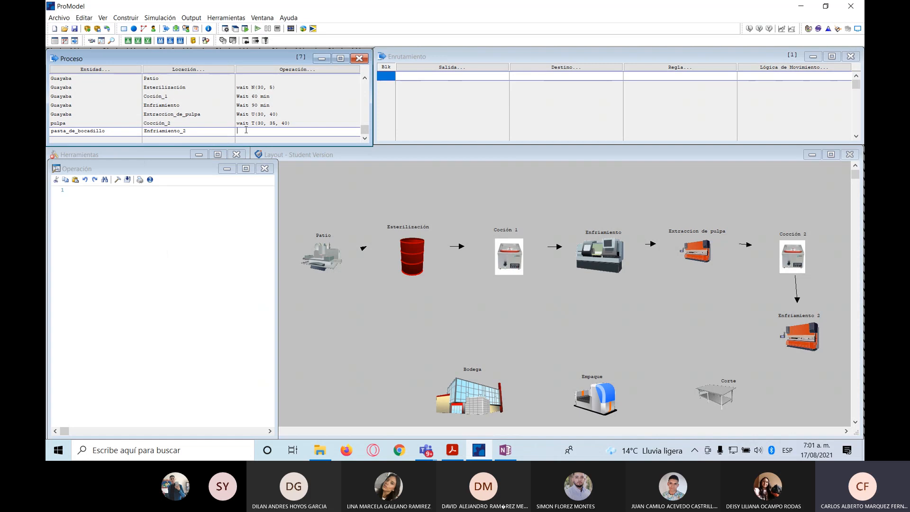
Check the cooling time in the OneNote sketch, return to ProModel and set the Enfriamiento_2 operation to Wait 60 min
left_click(284, 69)
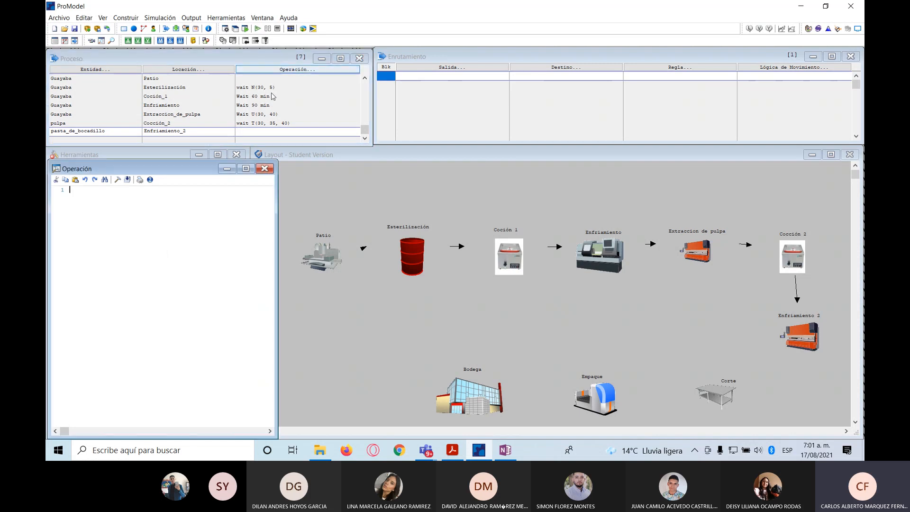
left_click(510, 457)
left_click(510, 456)
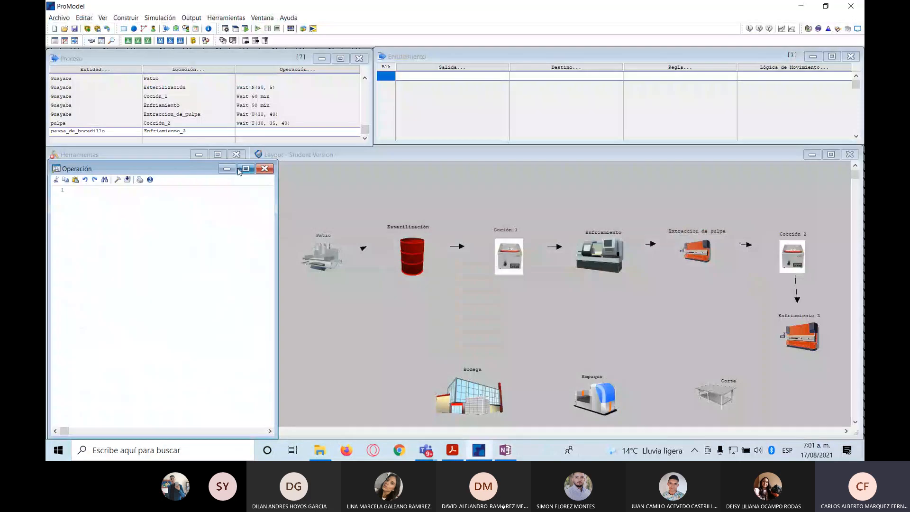
left_click(118, 179)
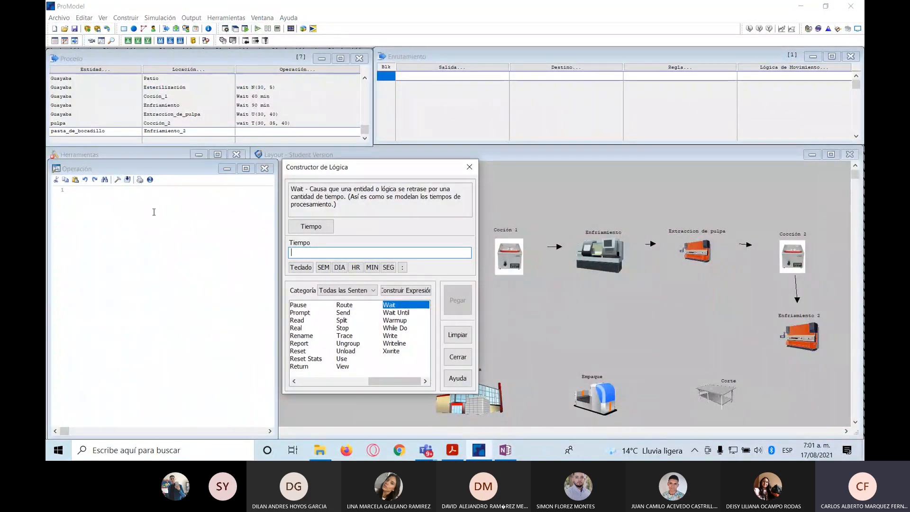
type("60")
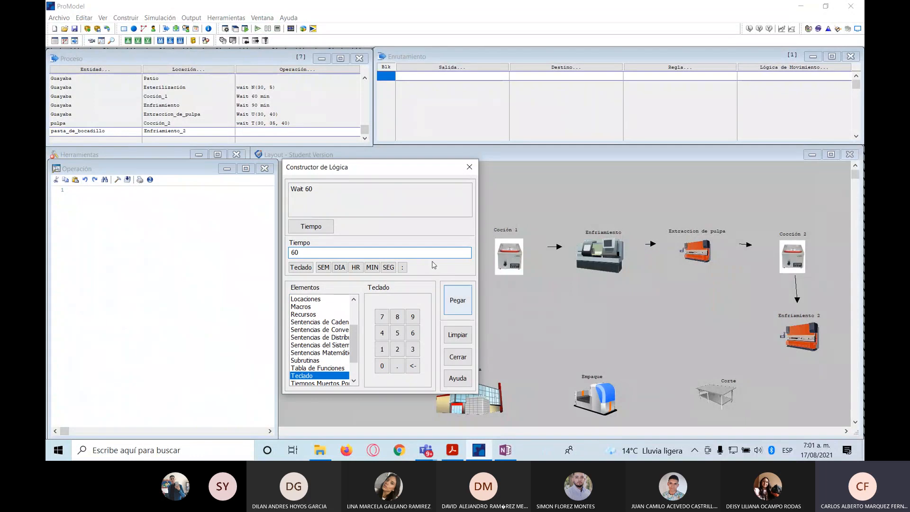
left_click(372, 267)
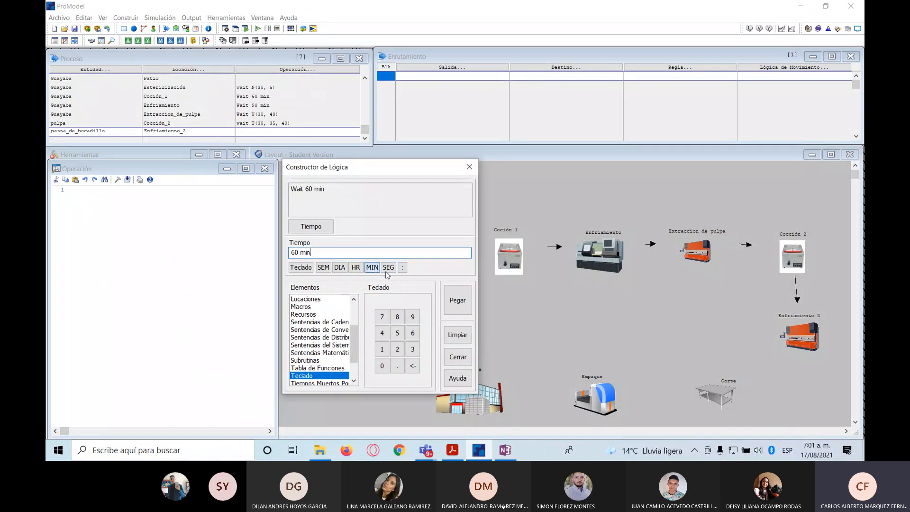
left_click(458, 299)
left_click(469, 167)
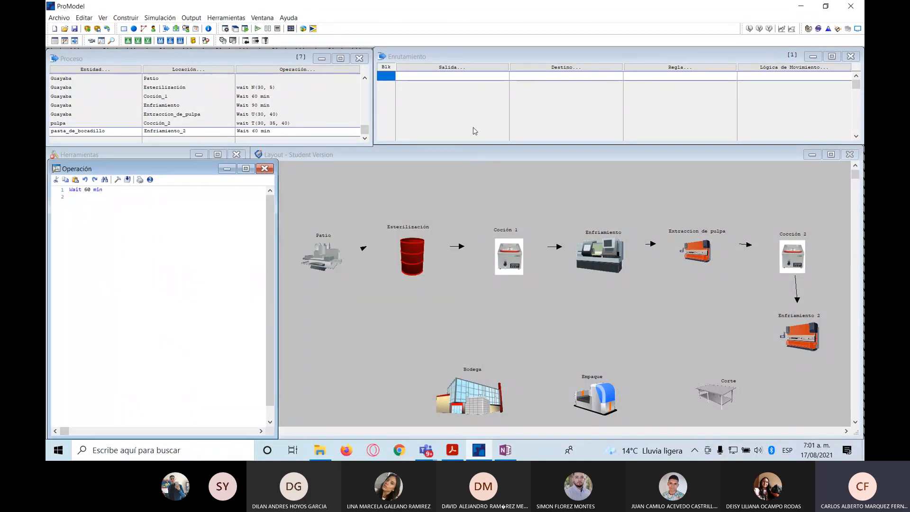
Define the routing for pasta_de_bocadillo at Enfriamiento_2 with output pasta_de_bocadillo and destination Corte
left_click(462, 69)
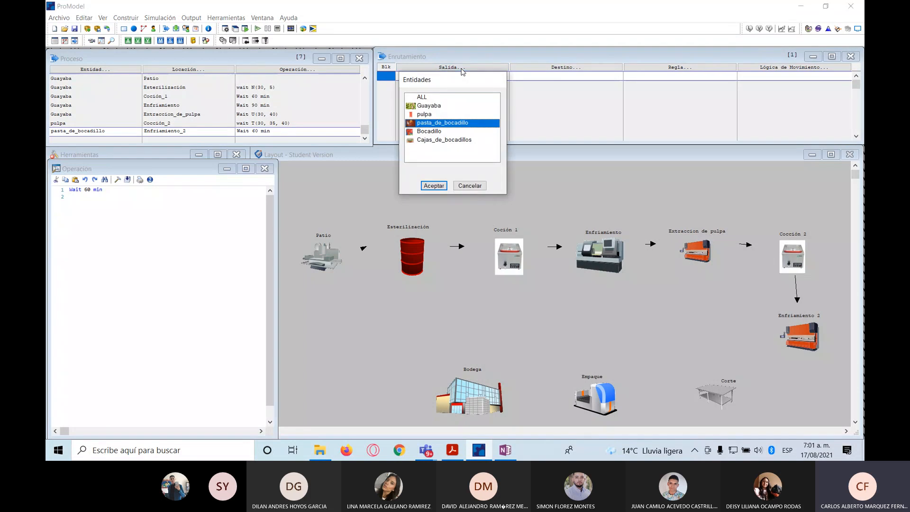
left_click(424, 189)
left_click(569, 69)
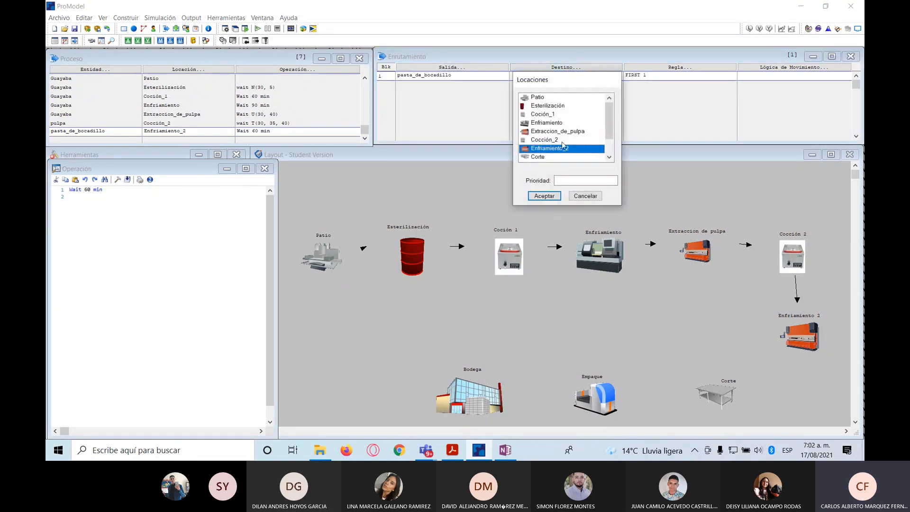
left_click(537, 157)
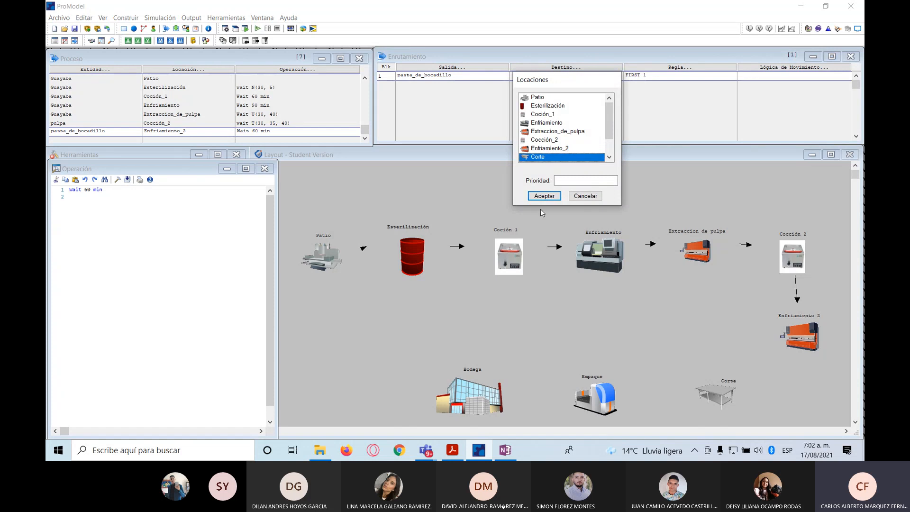
left_click(544, 196)
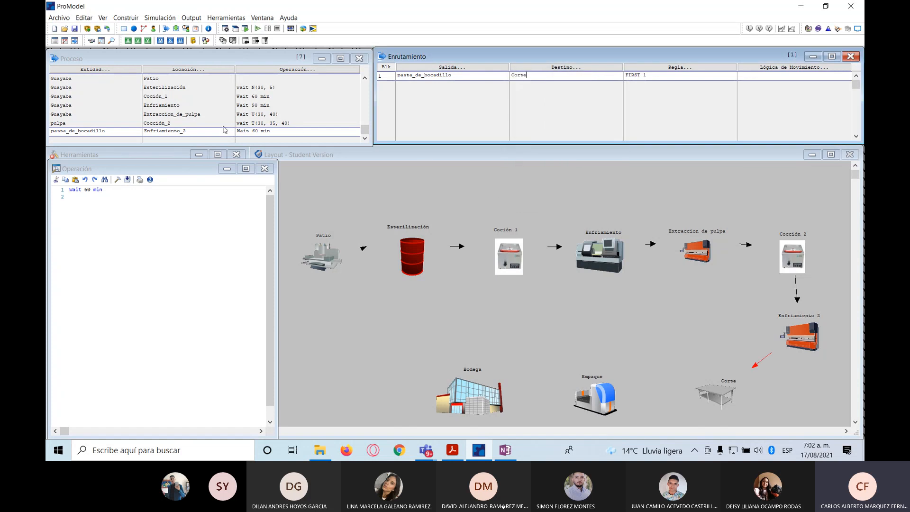
Add a process record for entity pasta_de_bocadillo at location Corte
left_click(216, 132)
key("Down")
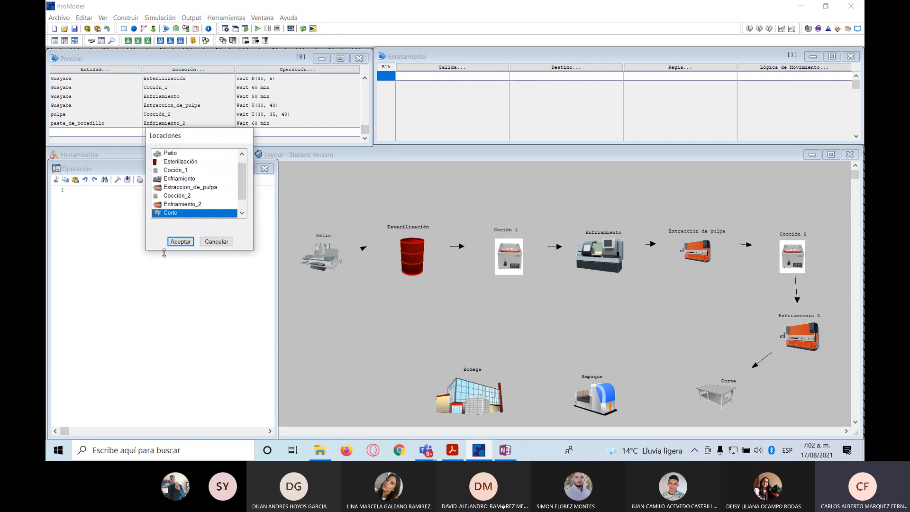
left_click(180, 241)
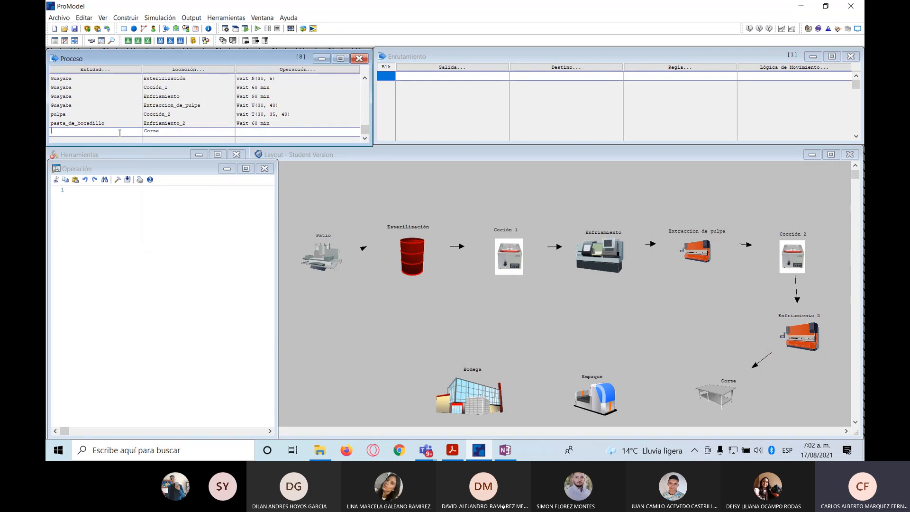
left_click(122, 70)
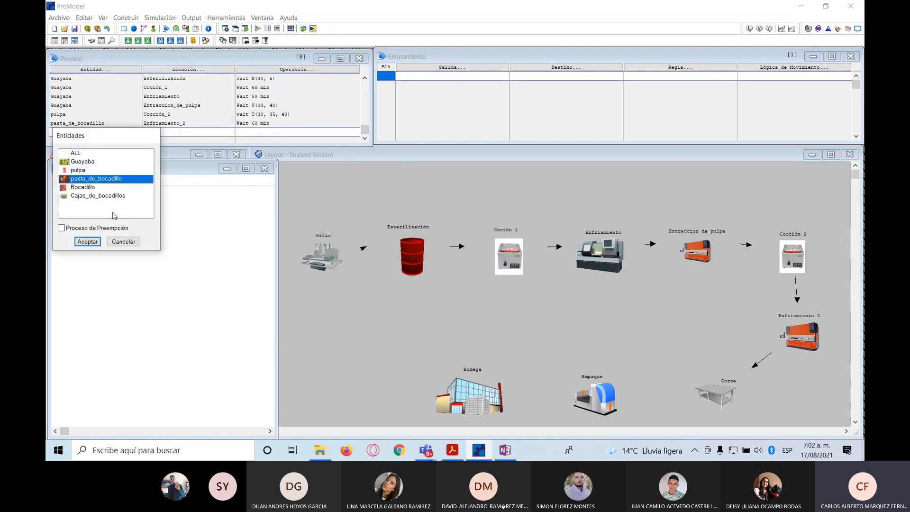
left_click(96, 240)
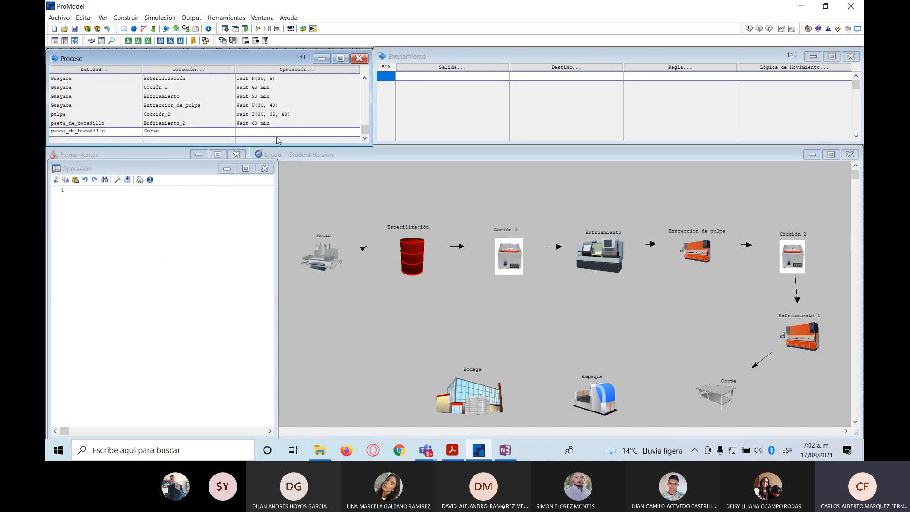
Check the Corte distribution in the OneNote sketch, return to ProModel and start a Lognormal expression for the Corte operation
left_click(506, 453)
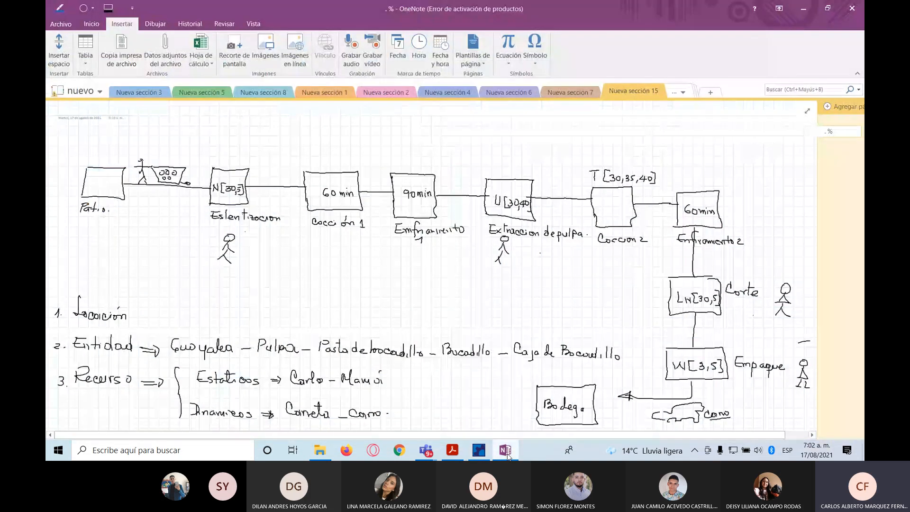
left_click(506, 452)
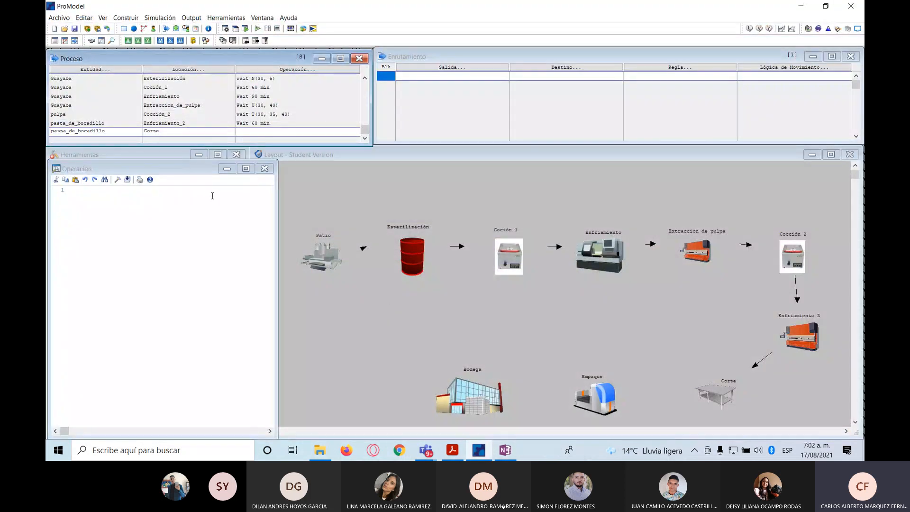
left_click(117, 180)
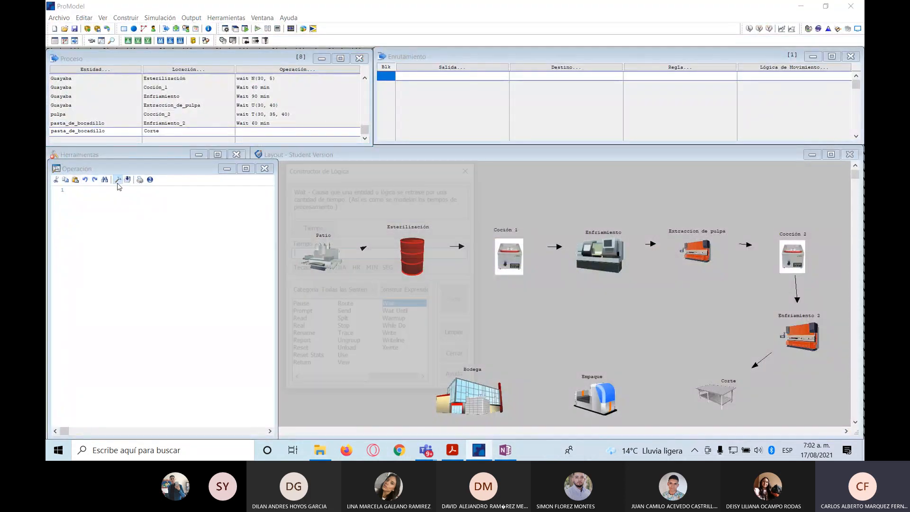
left_click(429, 292)
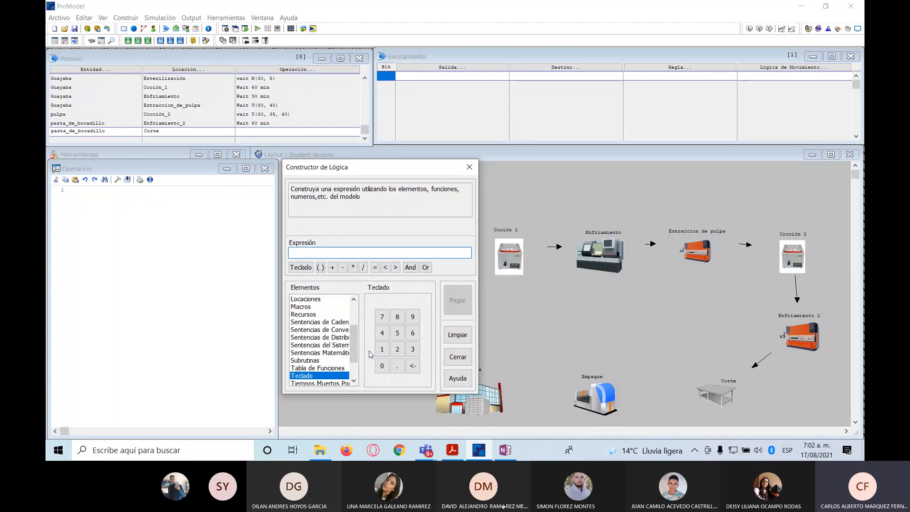
left_click(349, 338)
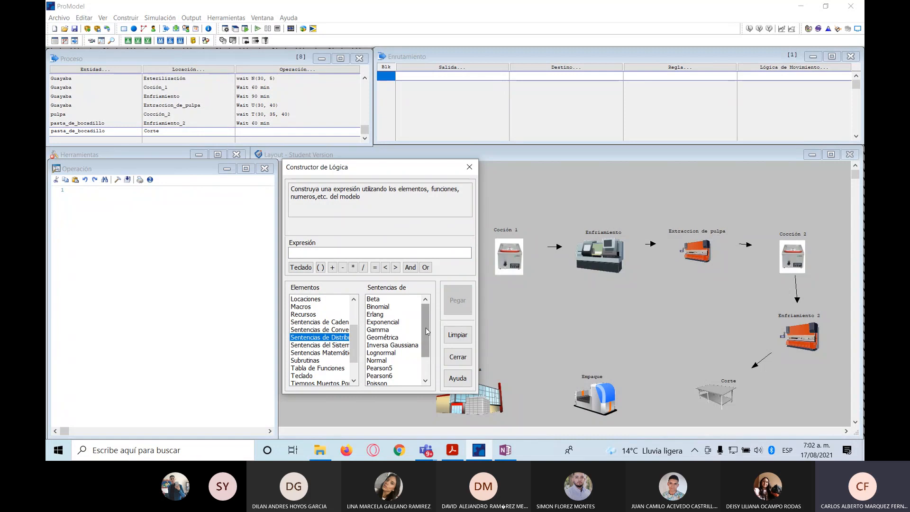
left_click_drag(426, 328, 425, 342)
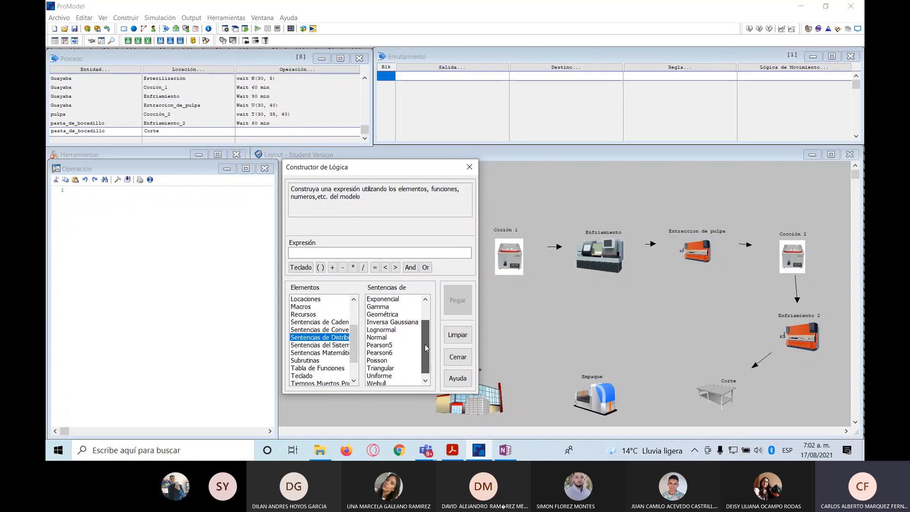
double_click(389, 330)
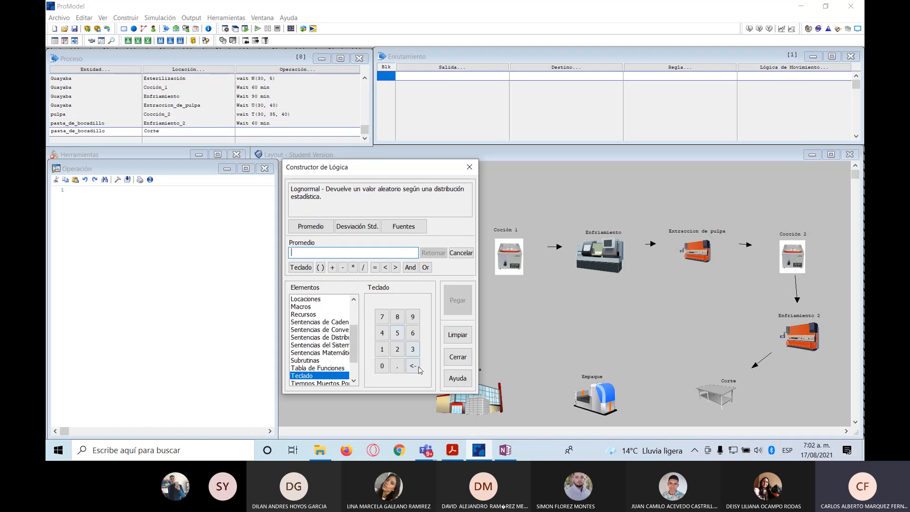
Recheck the OneNote sketch, complete the lognormal expression with mean 30 and standard deviation 5, and enter the Corte operation as wait L(30, 5)
left_click(509, 454)
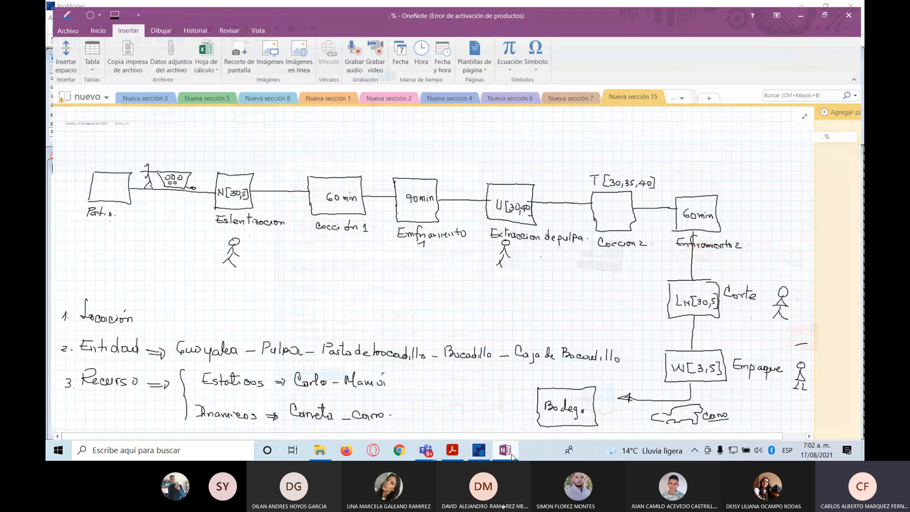
left_click(512, 456)
type("30")
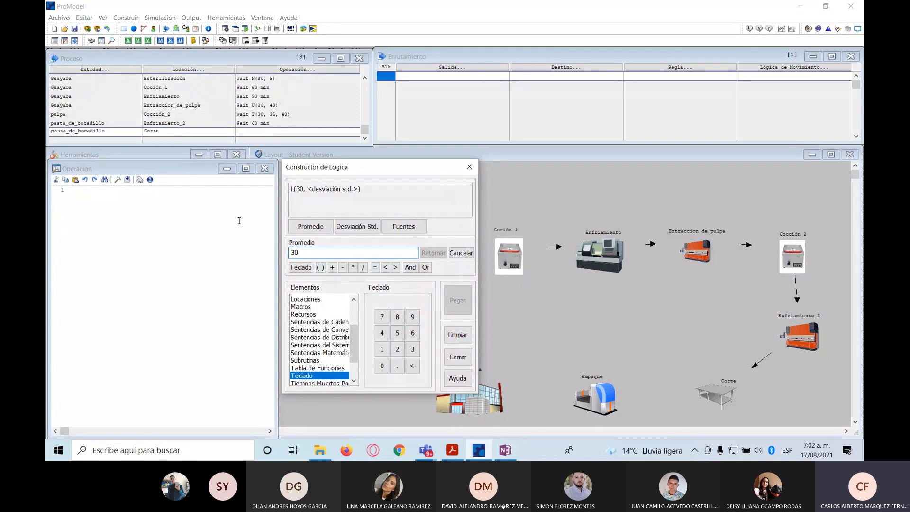
left_click(374, 228)
type("5")
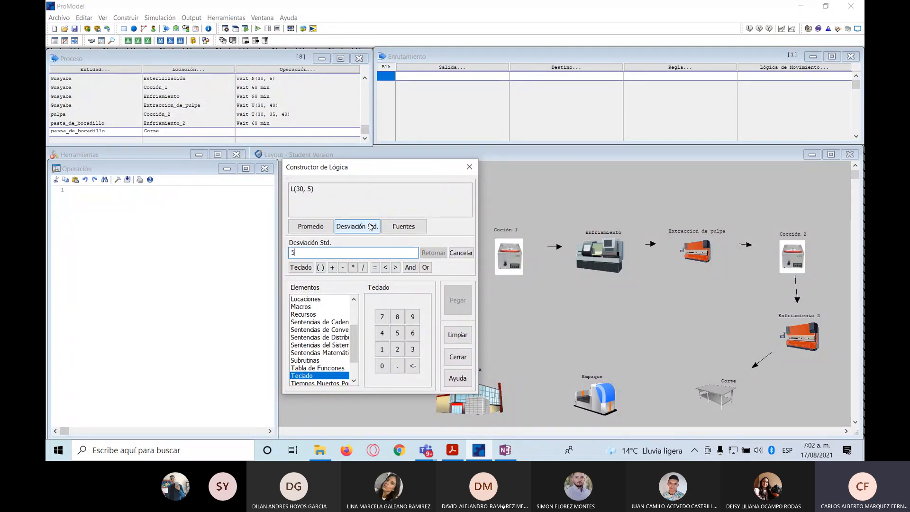
left_click(433, 252)
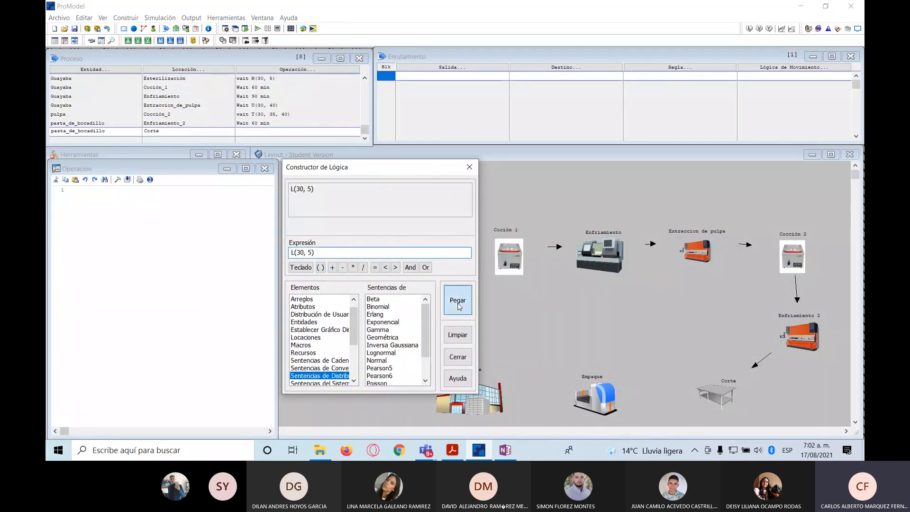
left_click(458, 306)
left_click(470, 166)
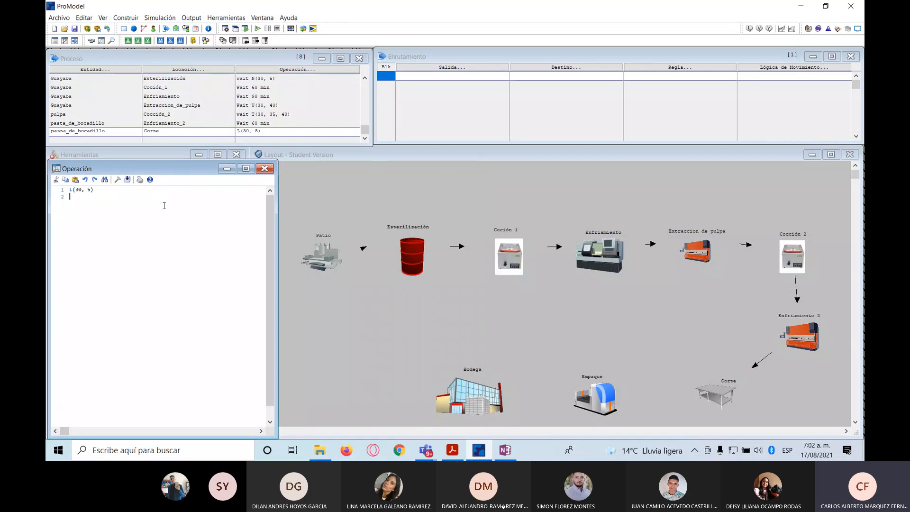
left_click(69, 190)
type("wait")
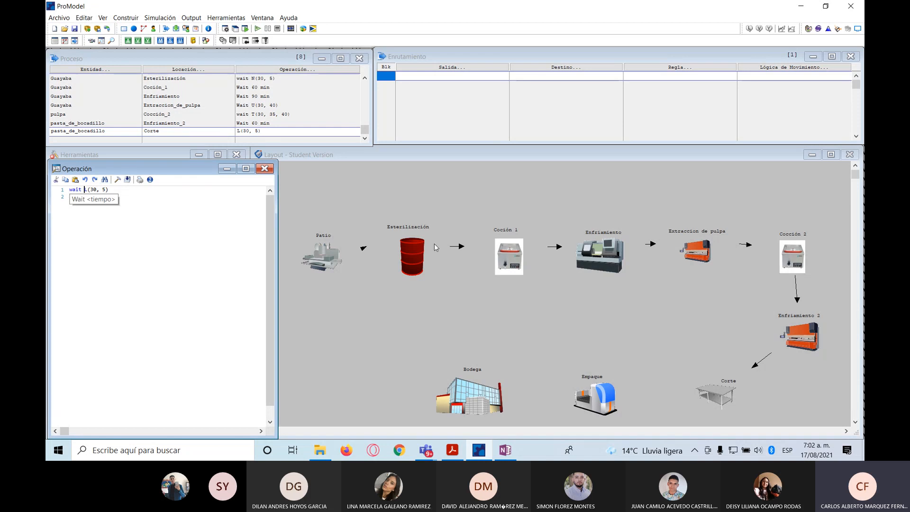
Define the routing for pasta_de_bocadillo at Corte with output Bocadillo and destination Empaque
left_click(464, 72)
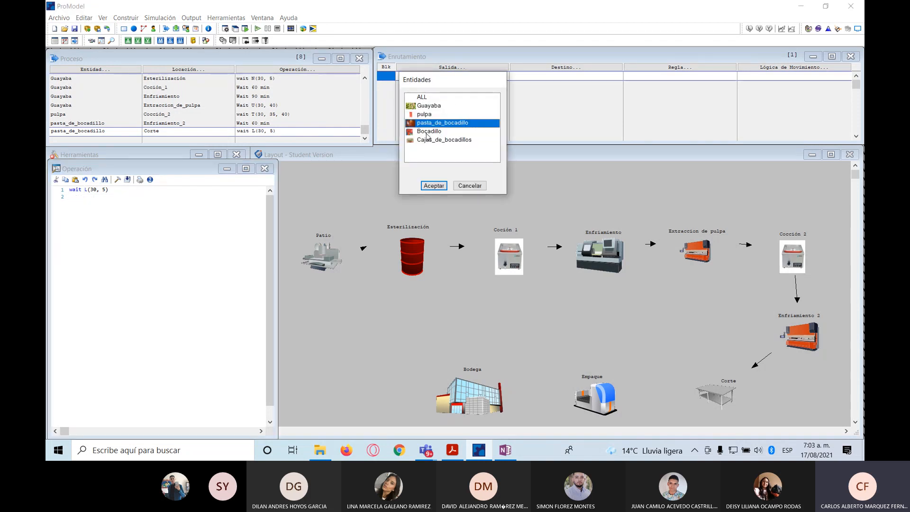
left_click(429, 132)
left_click(434, 185)
left_click(551, 79)
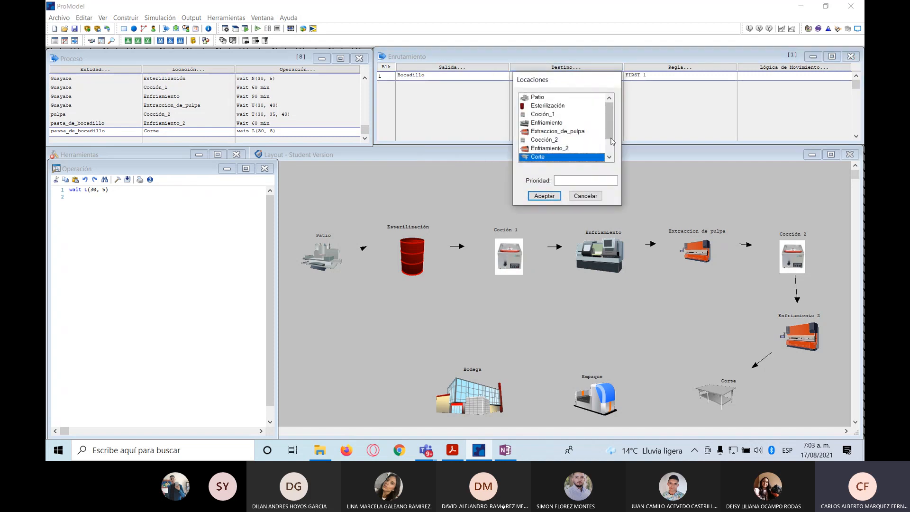
left_click(609, 157)
left_click(610, 157)
left_click(541, 148)
left_click(546, 196)
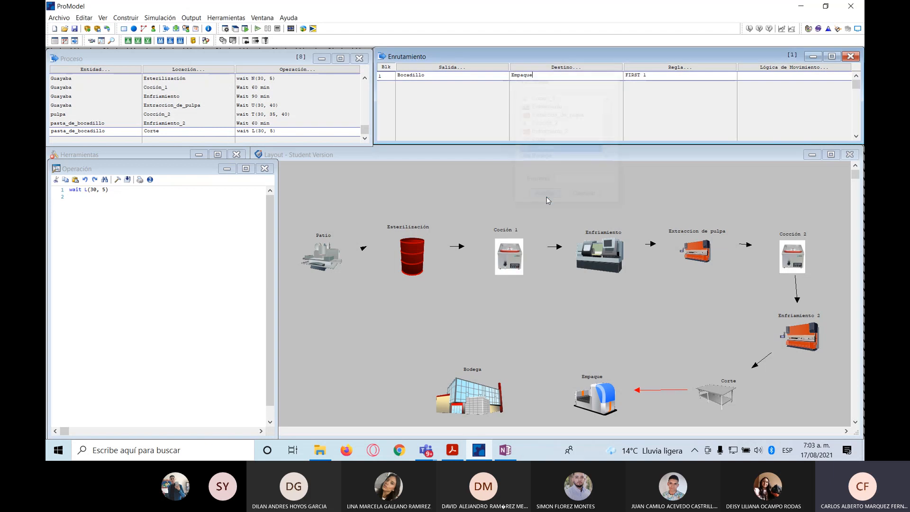
Add a process record for entity Bocadillo at location Empaque
left_click(182, 132)
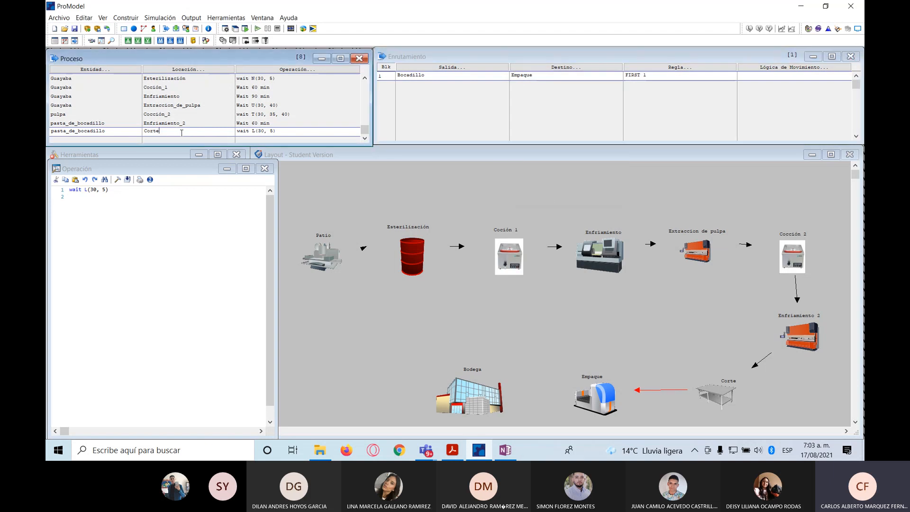
key("Return")
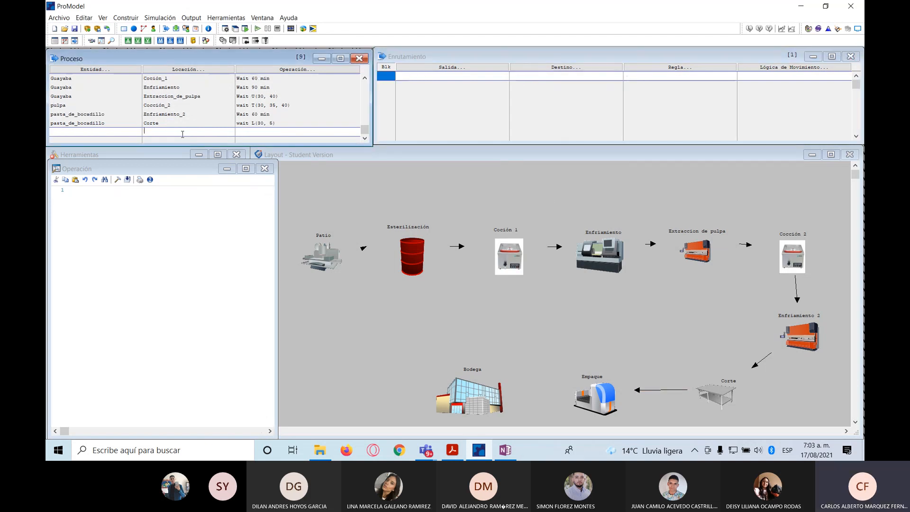
left_click(215, 70)
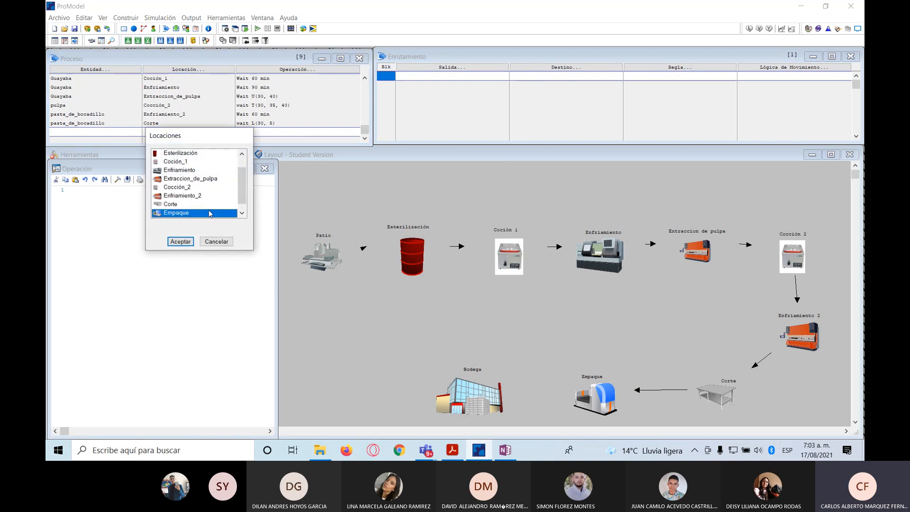
left_click(180, 241)
left_click(120, 70)
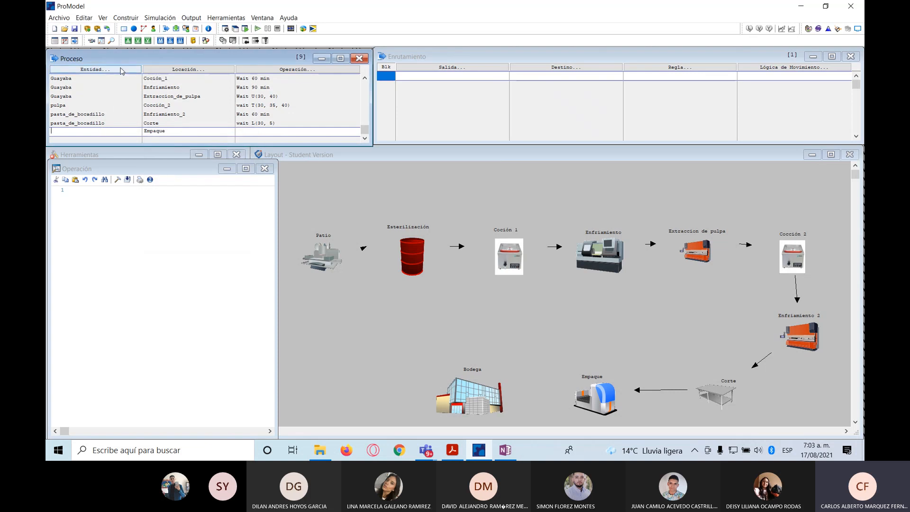
left_click(87, 241)
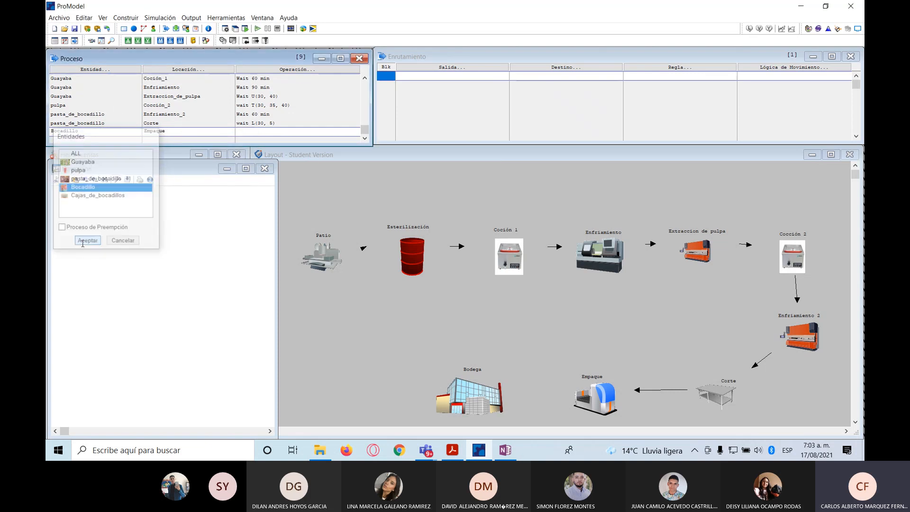
Check the Empaque distribution in the OneNote sketch, return to ProModel and start a Weibull expression for the Empaque operation
left_click(517, 451)
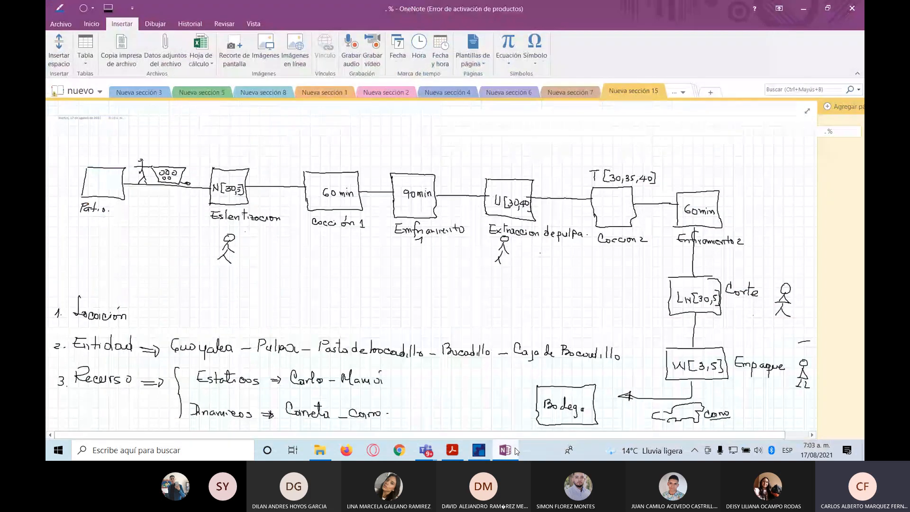
left_click(516, 451)
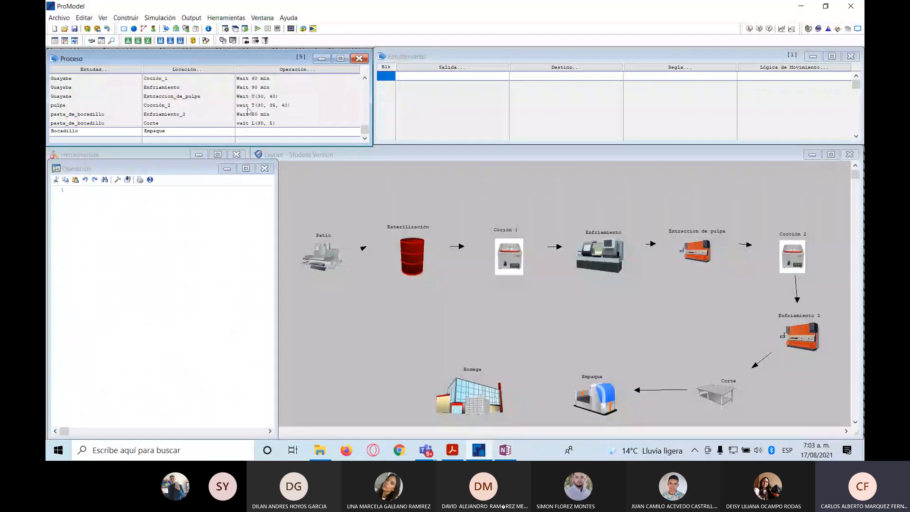
left_click(119, 180)
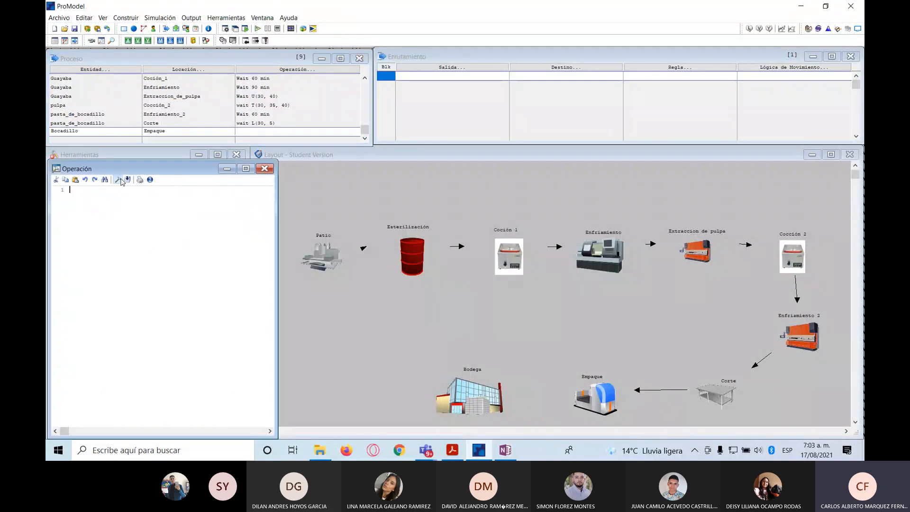
left_click(402, 290)
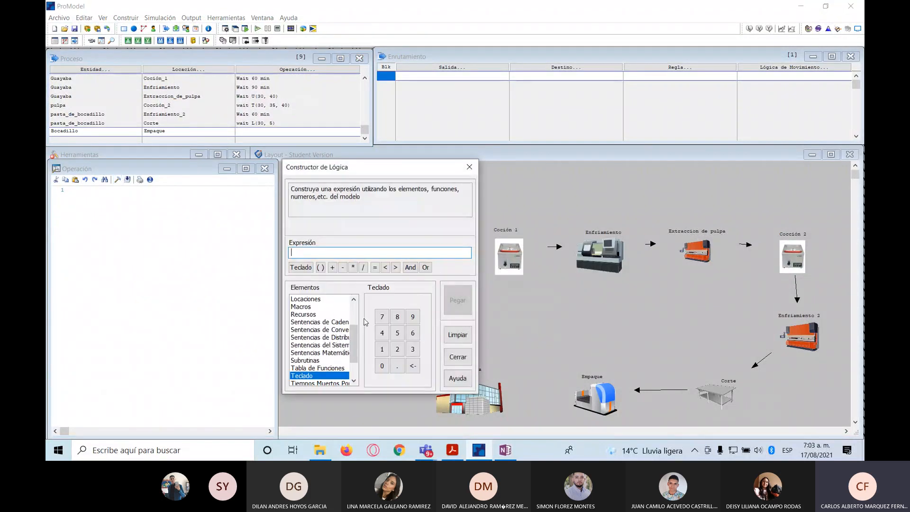
left_click(331, 336)
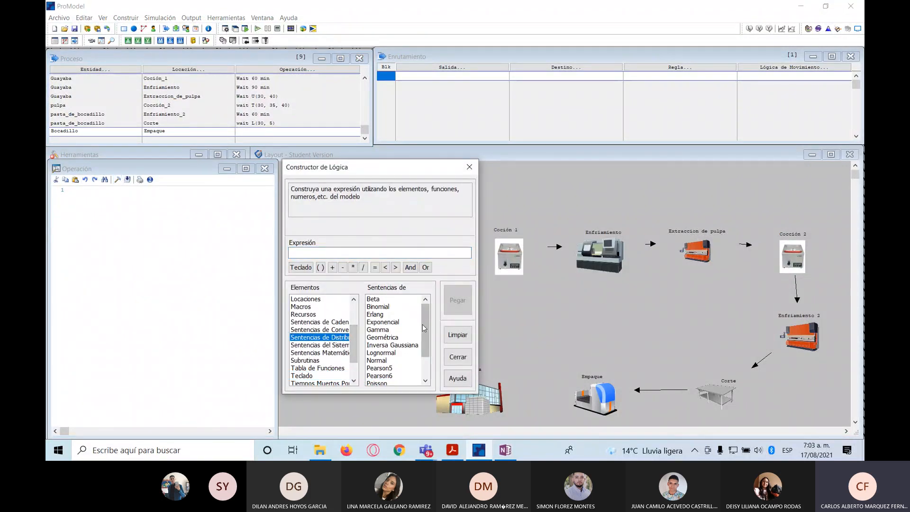
scroll(426, 329, "down", 2)
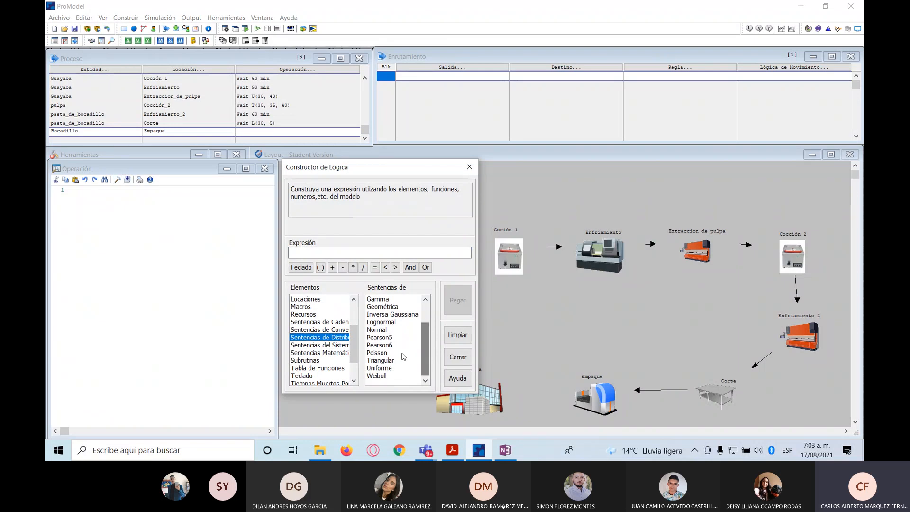
left_click(377, 377)
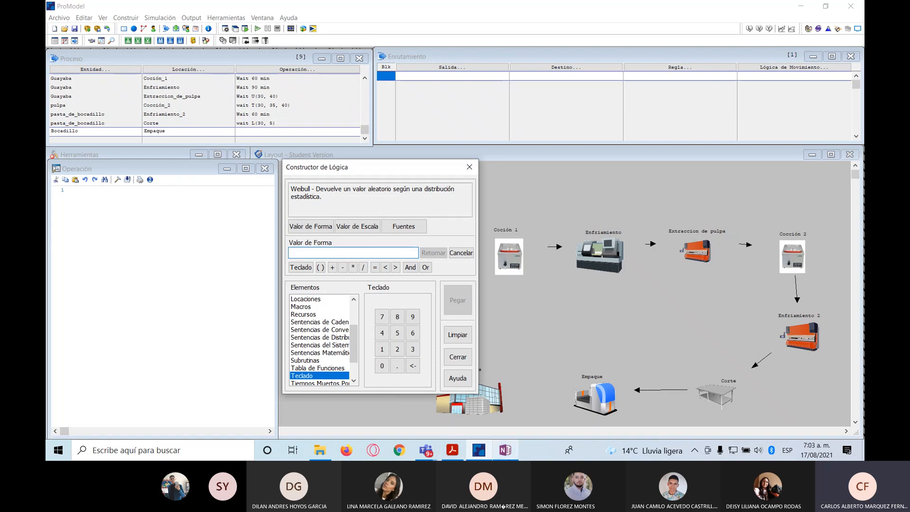
Recheck the OneNote sketch, complete the Weibull expression with shape 3 and scale 5, and paste it into the Empaque operation
left_click(514, 458)
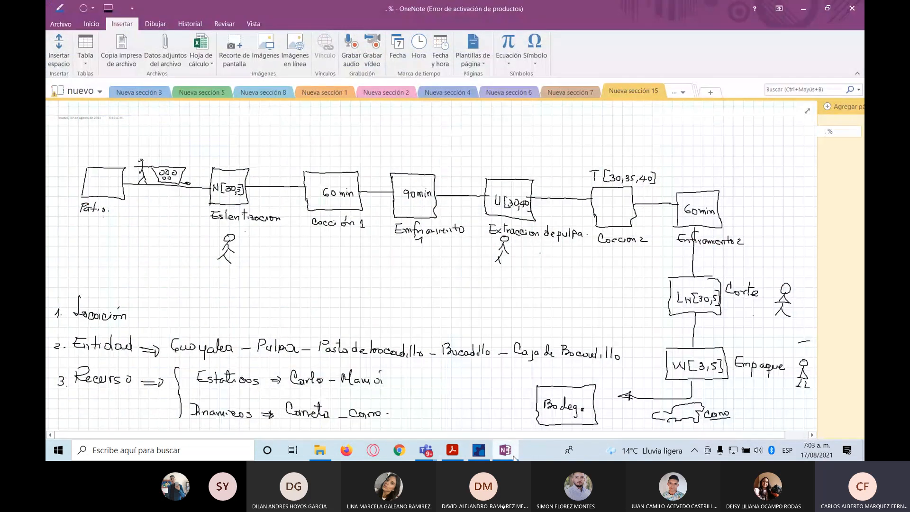
left_click(514, 457)
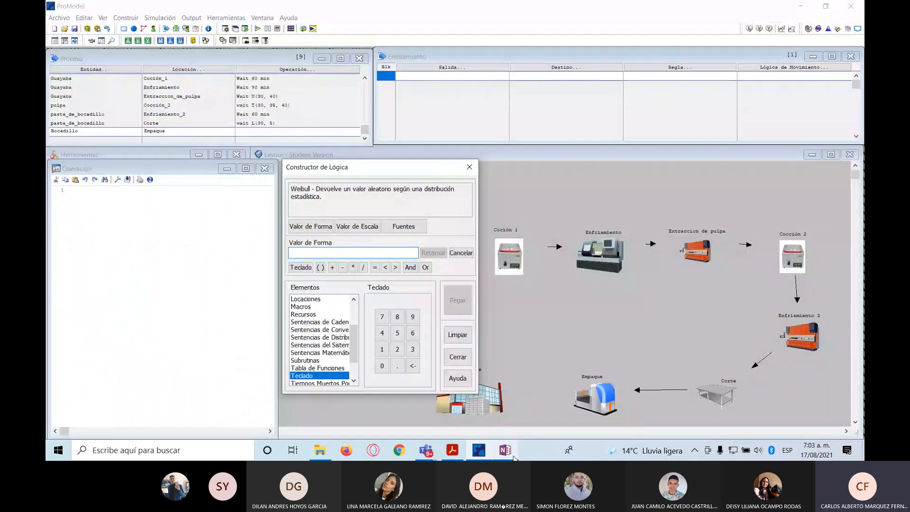
type("3")
left_click(351, 225)
type("5")
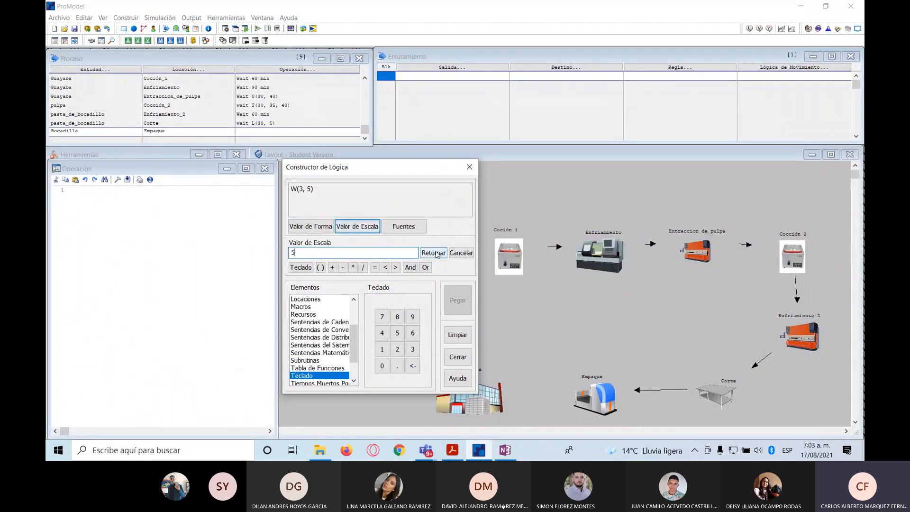
left_click(433, 252)
left_click(457, 300)
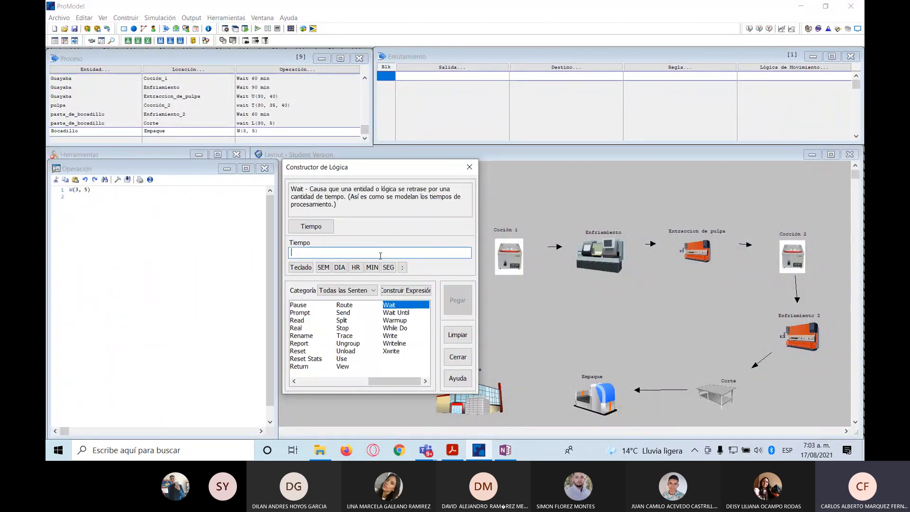
Close the logic builder and prefix the Empaque expression with wait so the operation reads wait W(3, 5)
left_click(470, 166)
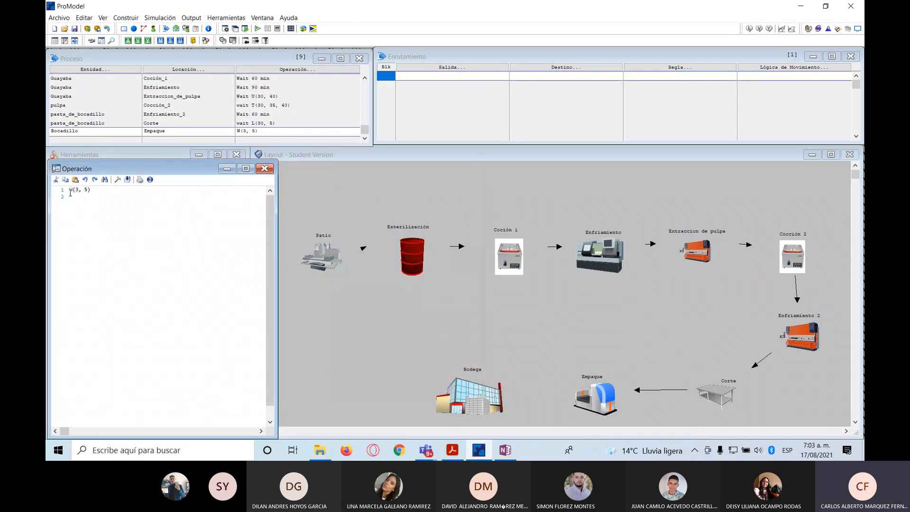
type("wa")
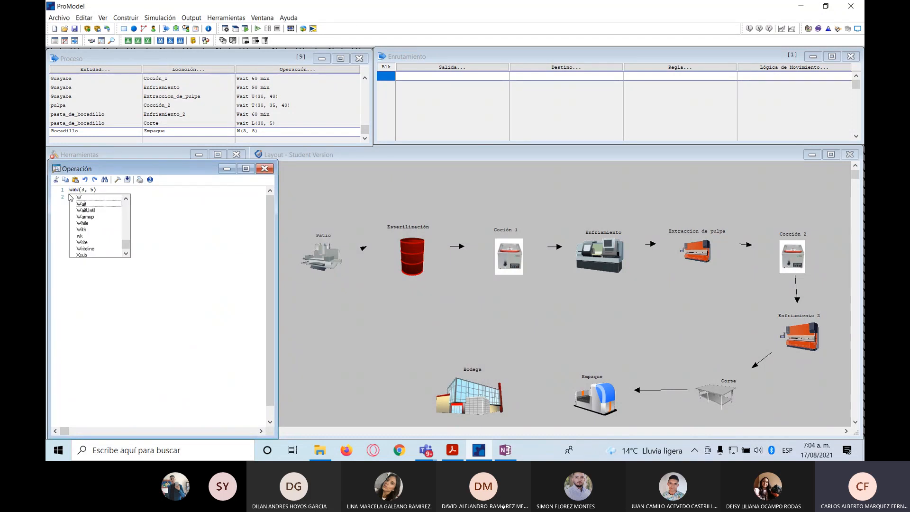
type("it")
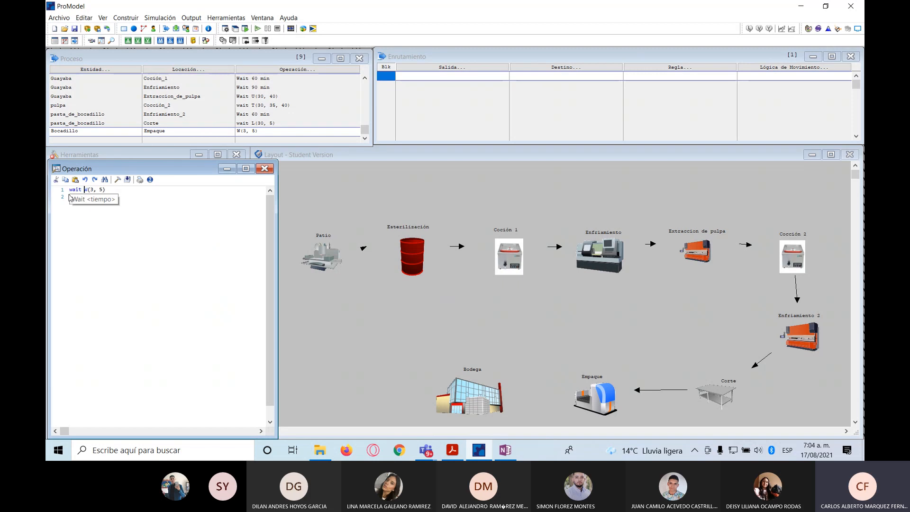
left_click(145, 196)
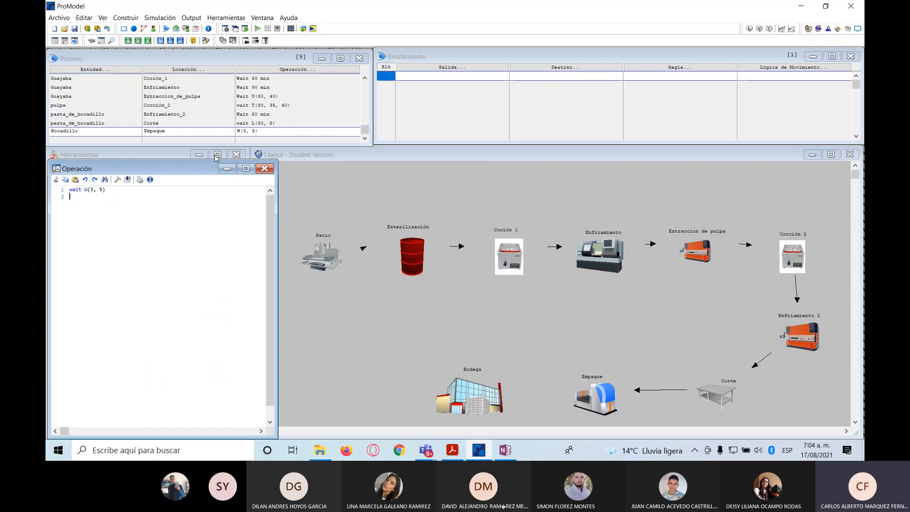
Define the routing for Bocadillo at Empaque with output Cajas_de_bocadillos and destination Bodega
left_click(463, 75)
left_click(464, 67)
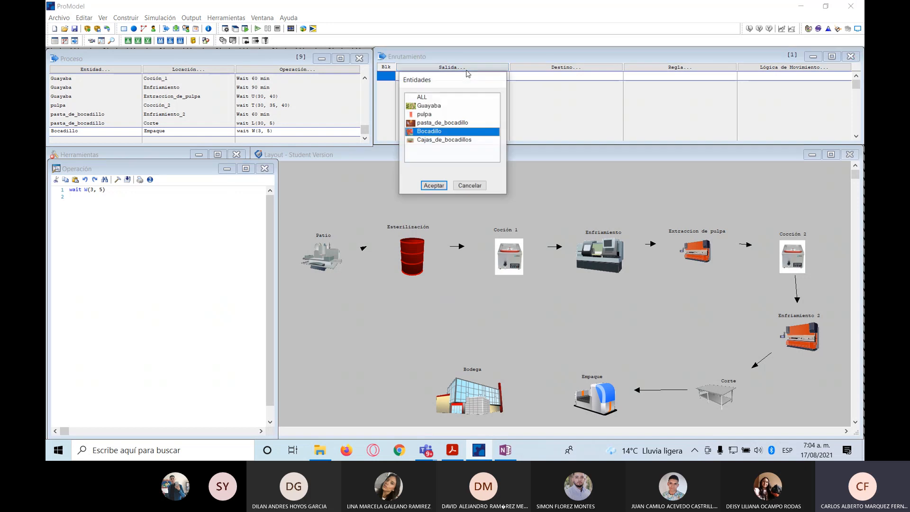
left_click(450, 140)
left_click(434, 185)
left_click(567, 68)
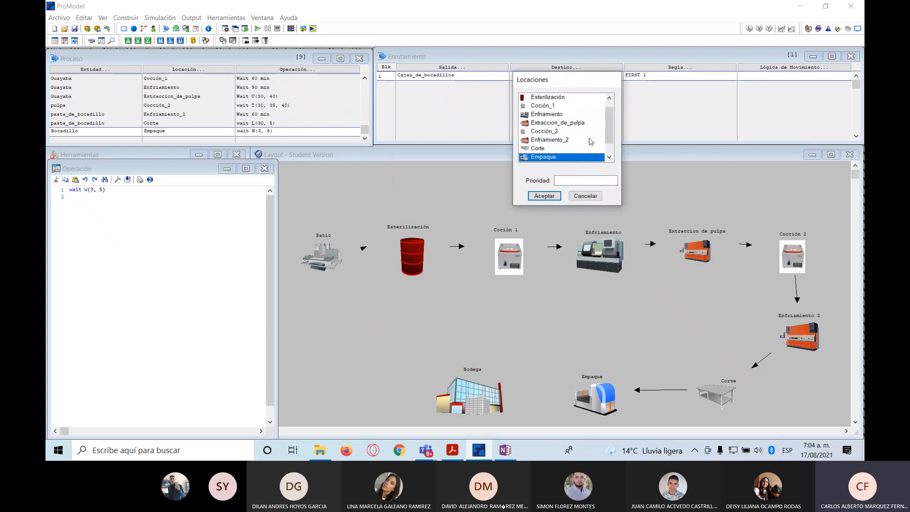
scroll(561, 149, "down", 1)
left_click(552, 148)
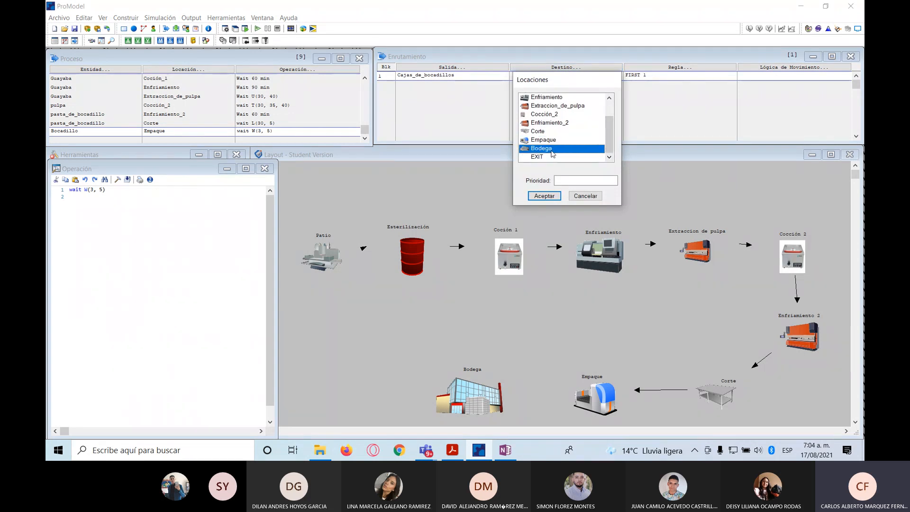
left_click(545, 196)
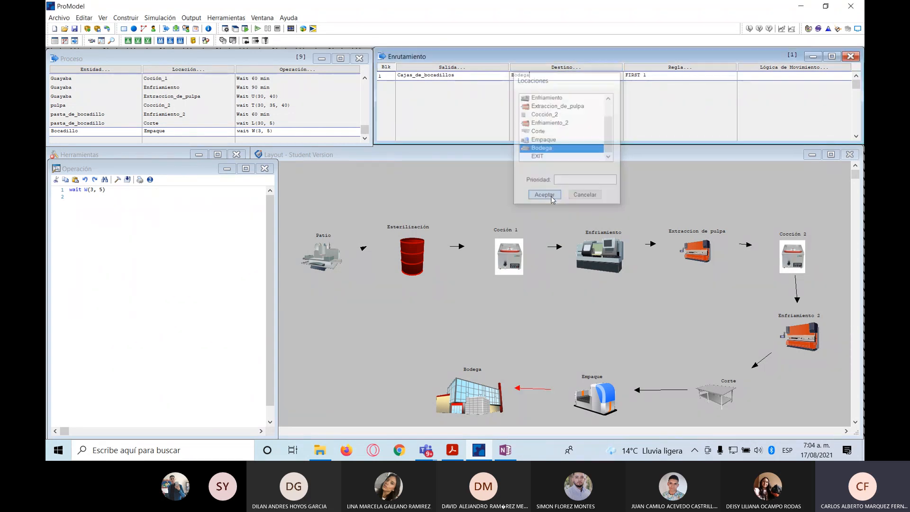
Add a process record for entity Cajas_de_bocadillos at location Bodega
left_click(180, 134)
key("Down")
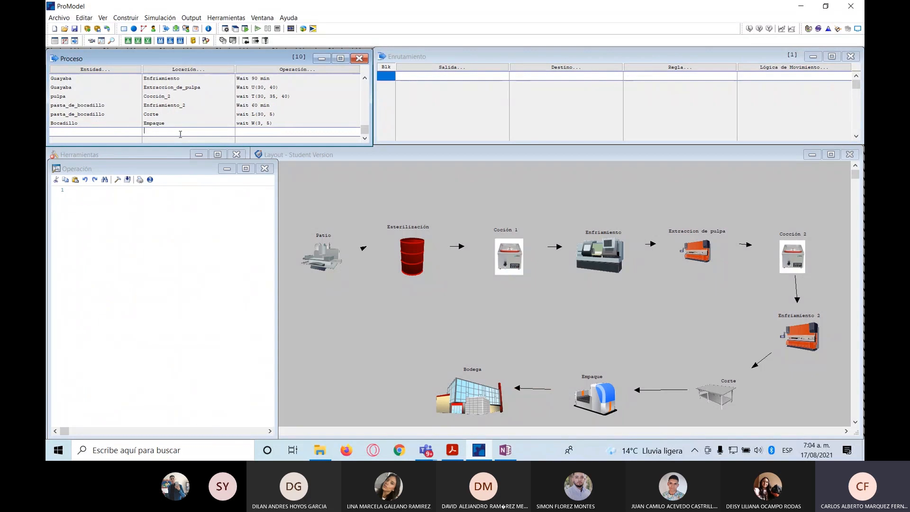
left_click(188, 69)
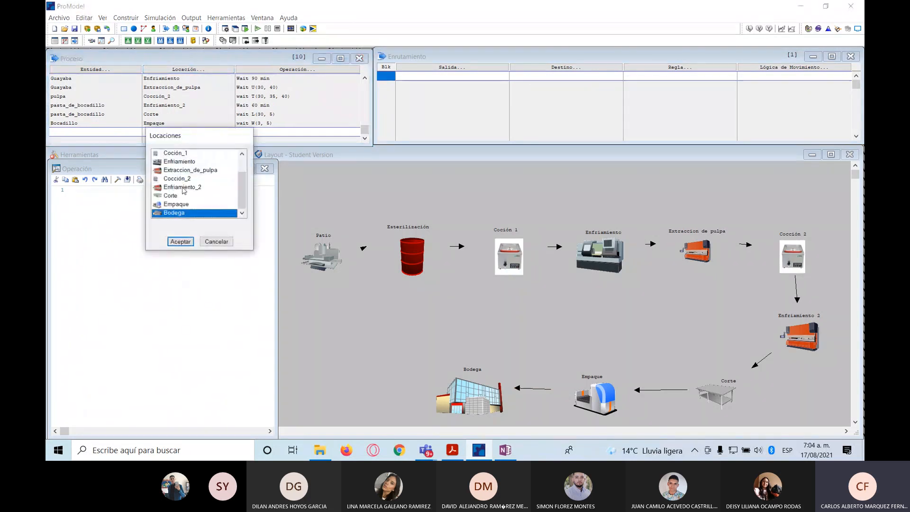
left_click(181, 242)
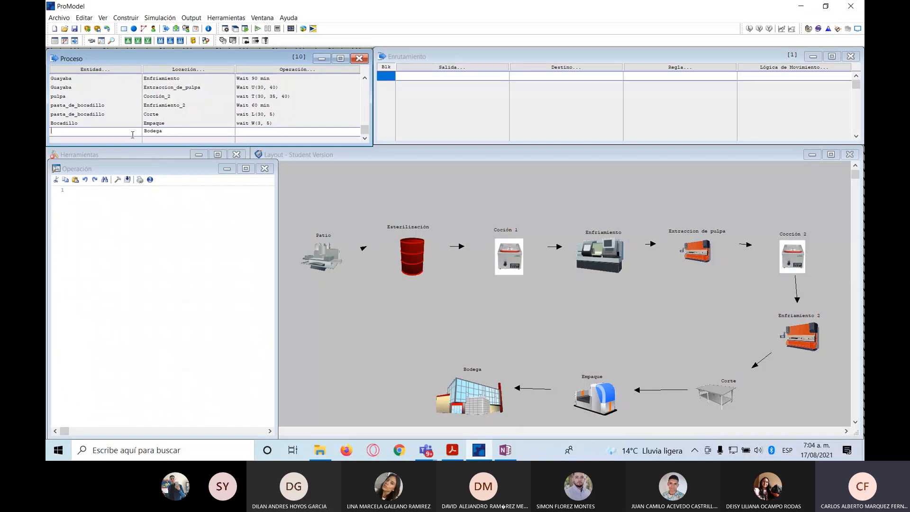
left_click(128, 70)
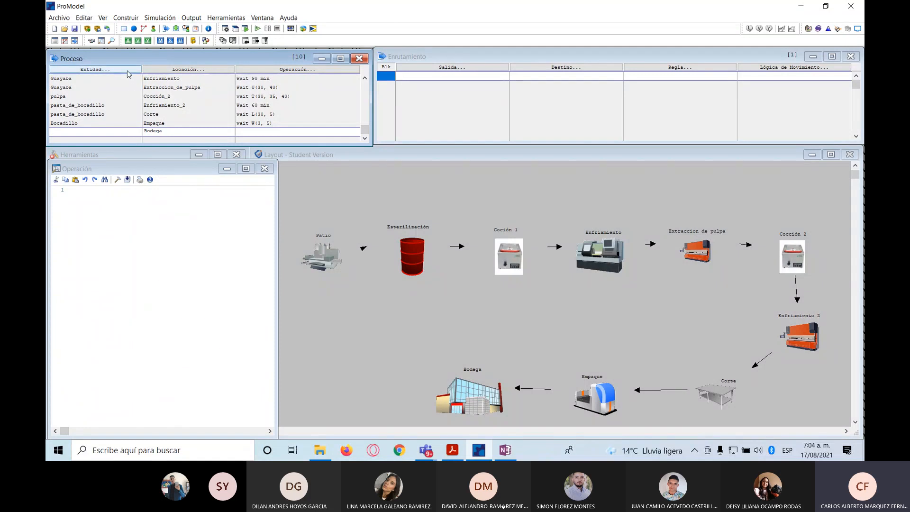
left_click(82, 242)
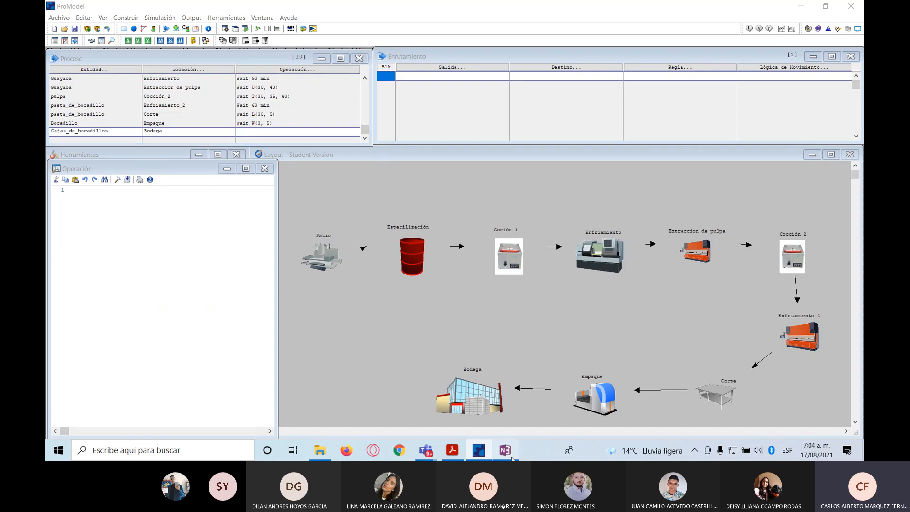
Check the OneNote sketch, return to ProModel and define the Bodega routing with output Cajas_de_bocadillos and destination EXIT
left_click(510, 456)
left_click(511, 456)
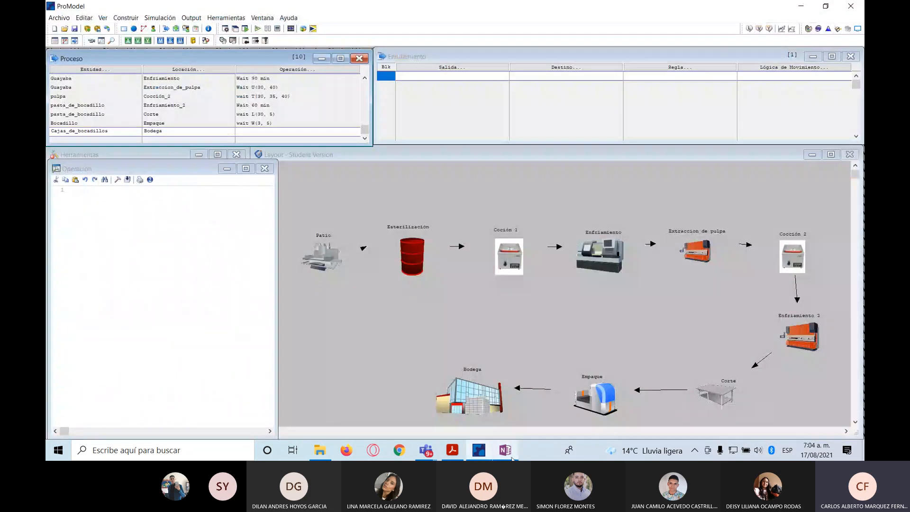
left_click(440, 75)
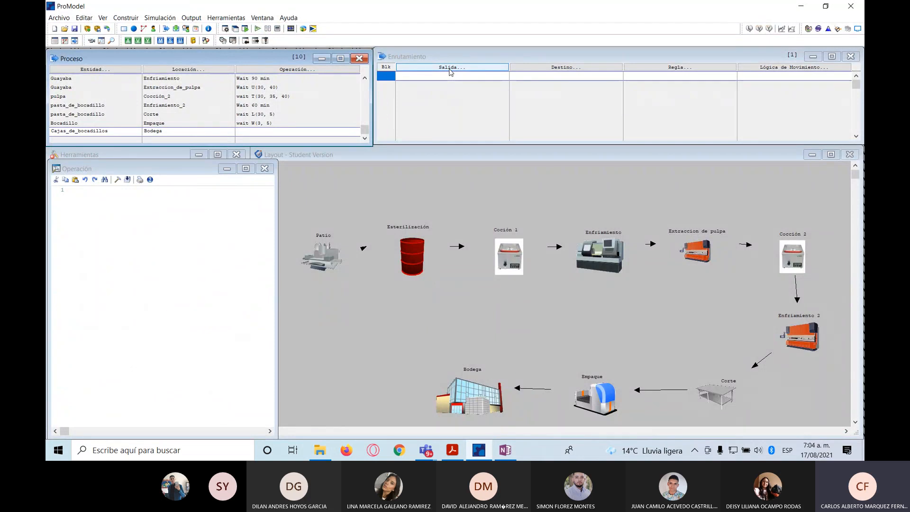
left_click(450, 71)
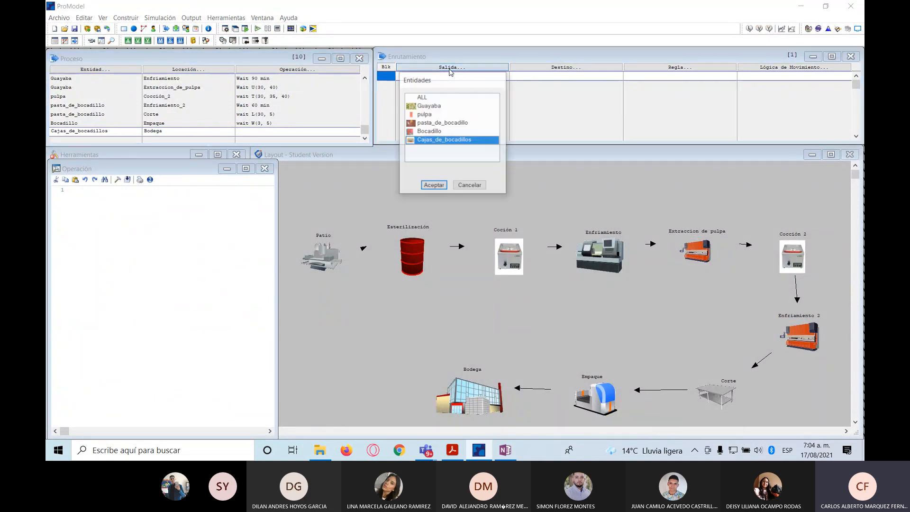
left_click(434, 185)
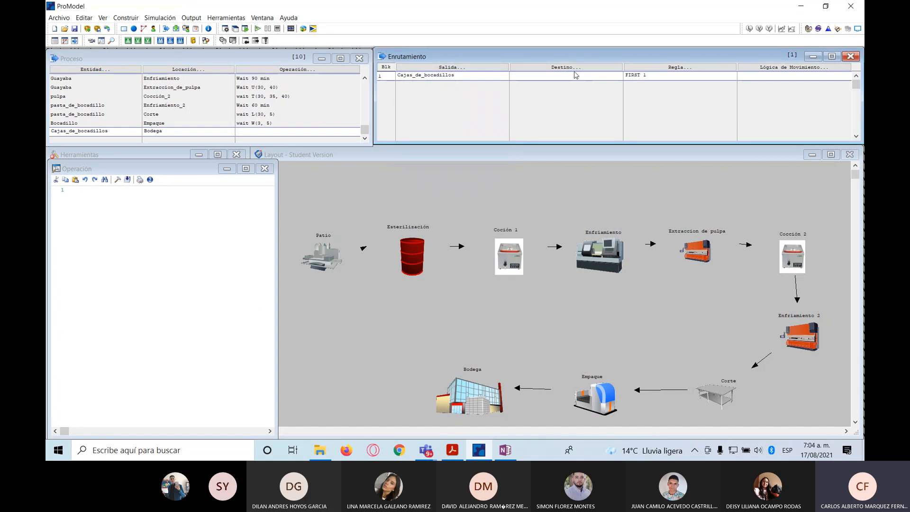
left_click(572, 72)
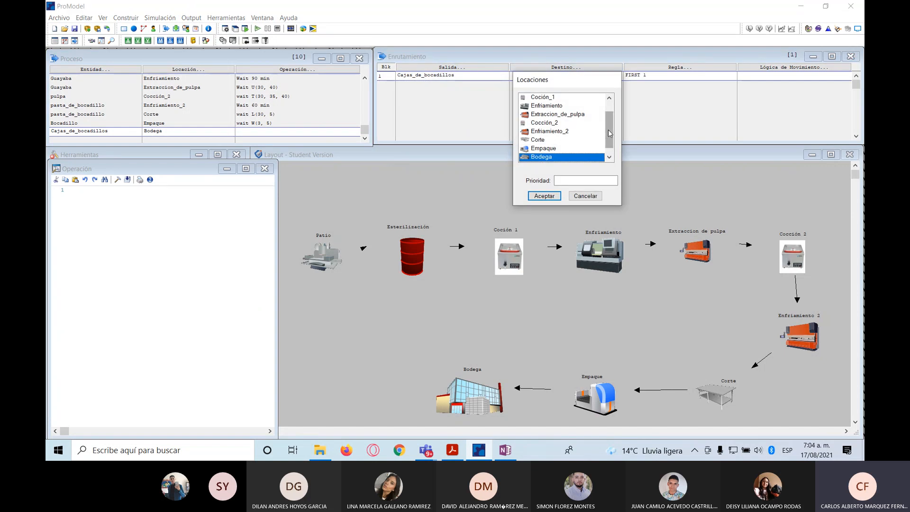
left_click_drag(609, 133, 611, 145)
left_click(538, 157)
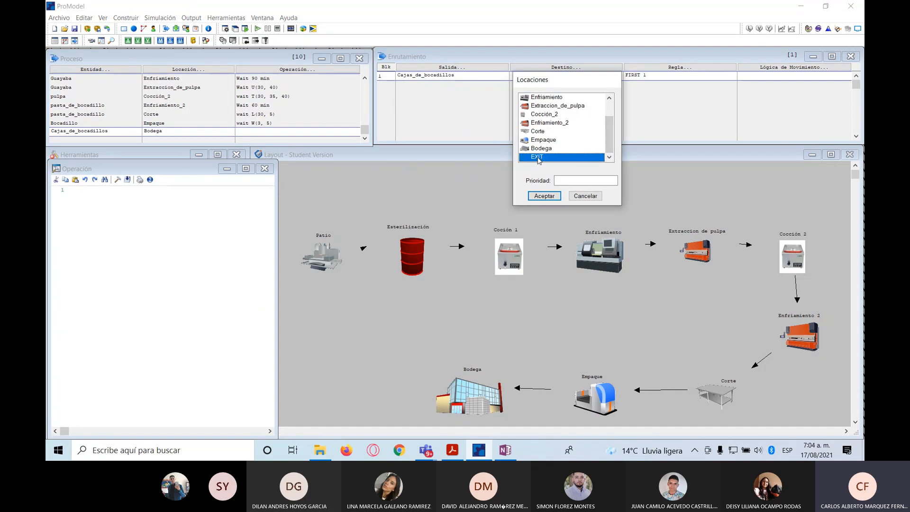
left_click(544, 196)
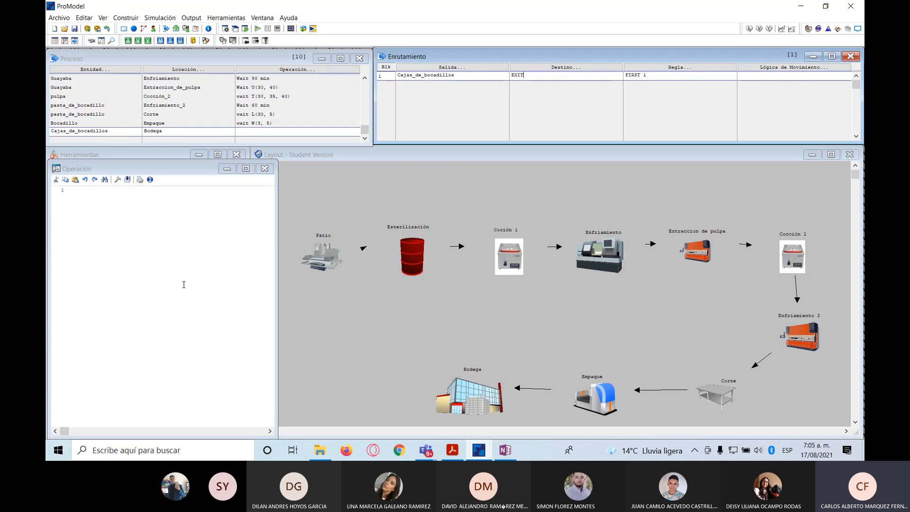
Start the simulation, saving the model on the Escritorio as Modelo bocadillos.mod when required
left_click(257, 30)
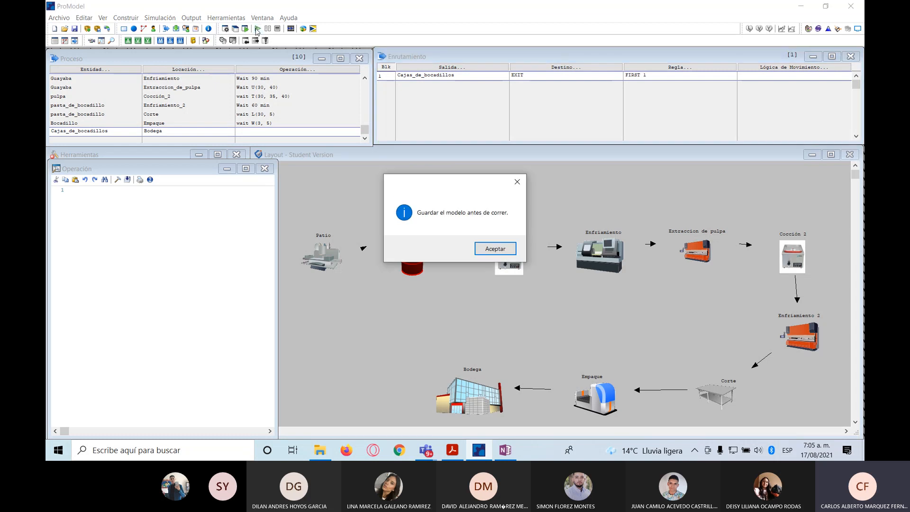
left_click(484, 248)
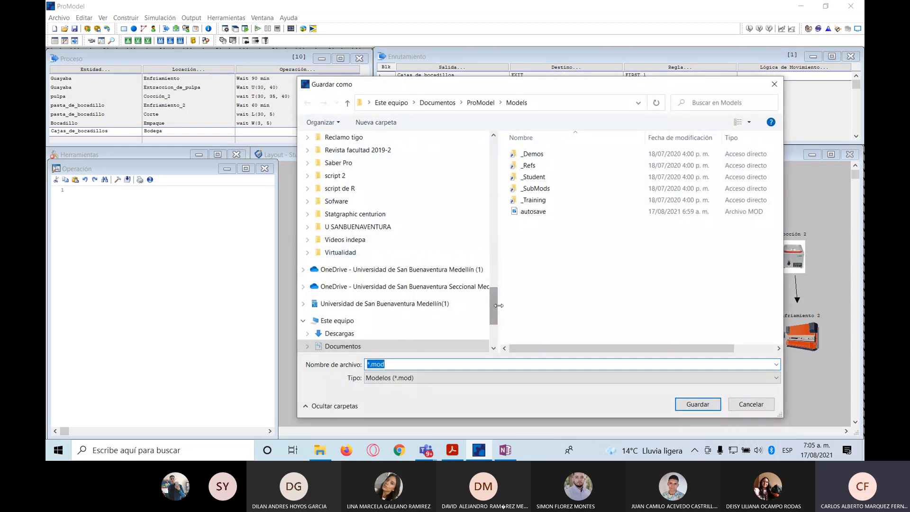
left_click_drag(498, 311, 488, 152)
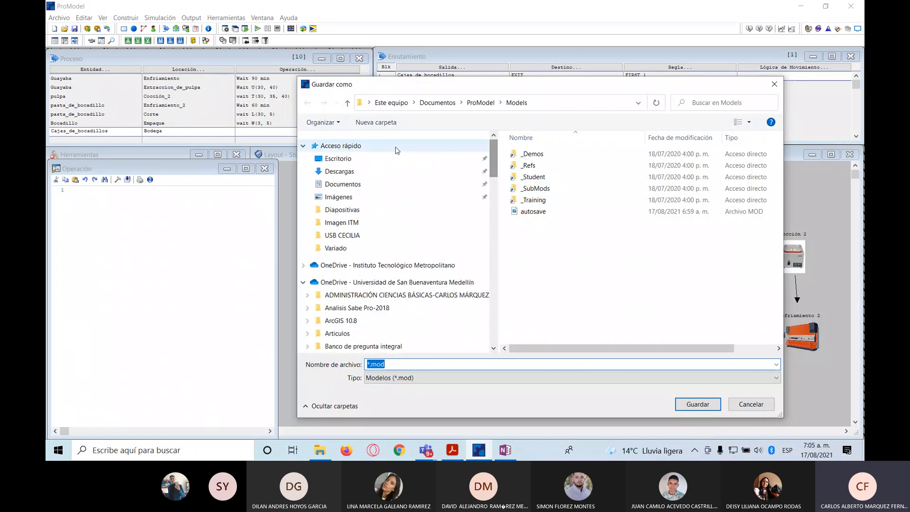
left_click(391, 161)
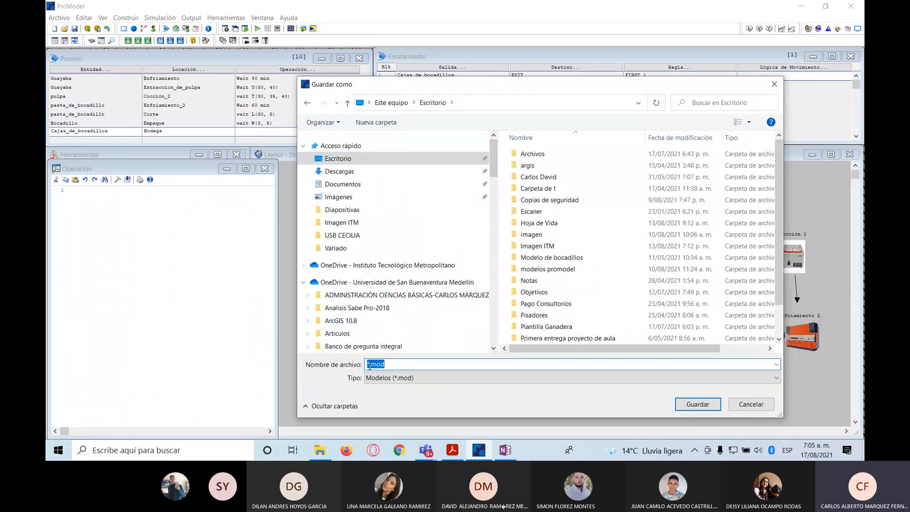
key("BackSpace")
type("Modelo bocadillos")
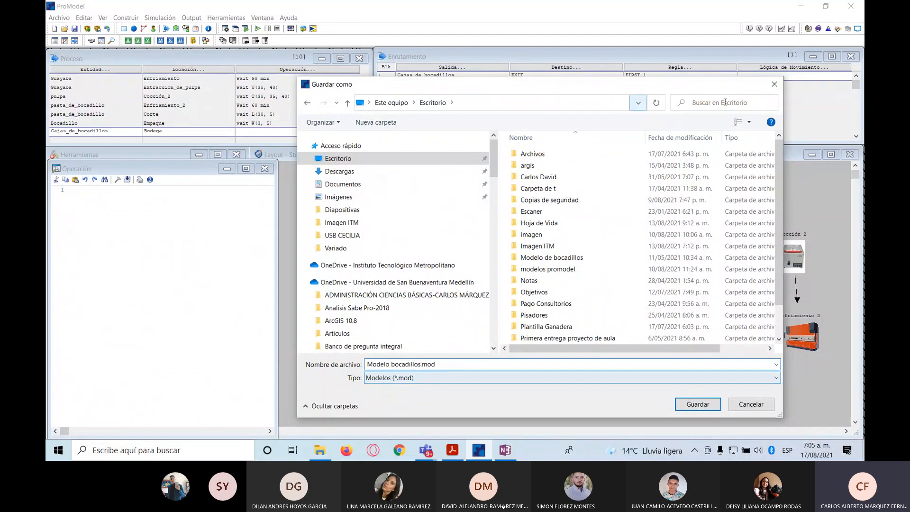
left_click(720, 406)
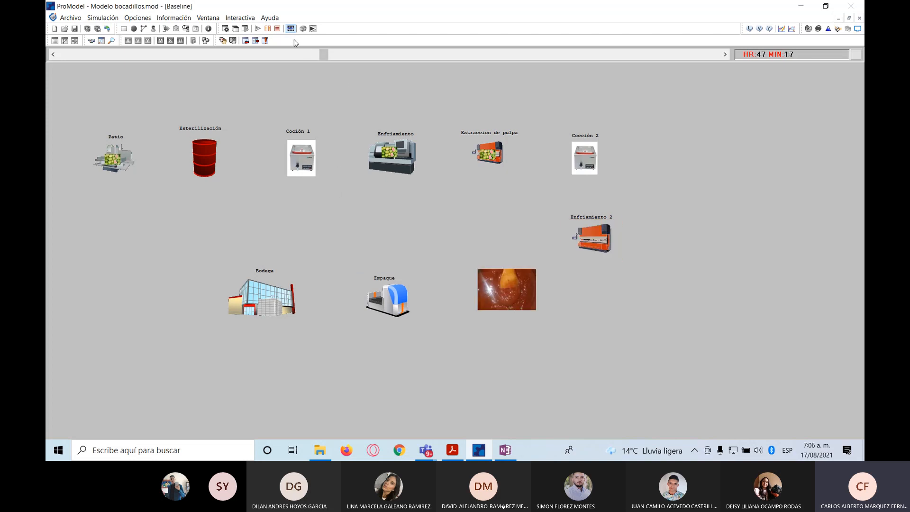
End the running simulation without collecting statistics and reopen the process and routing tables
left_click(277, 28)
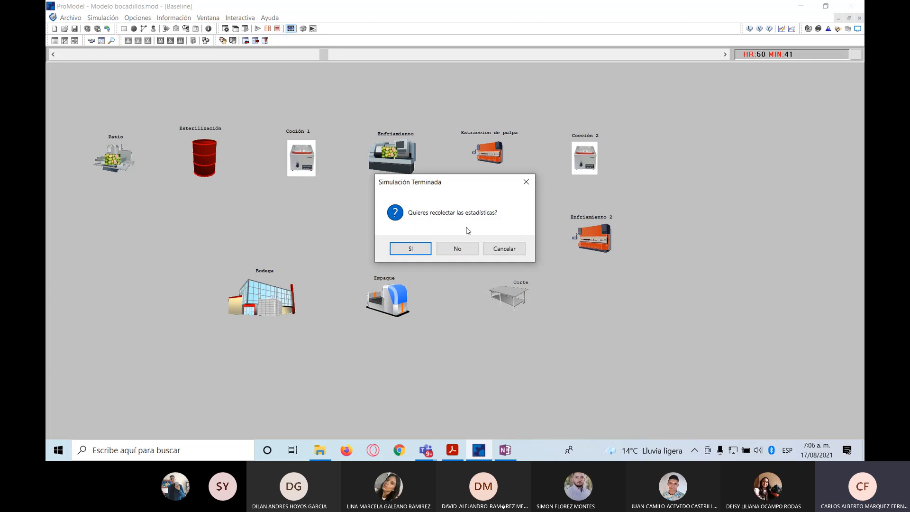
left_click(471, 254)
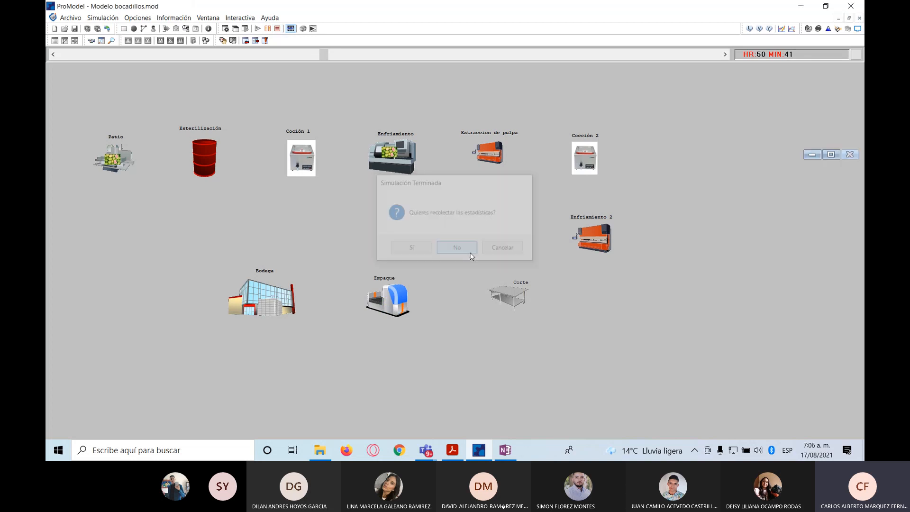
left_click(131, 20)
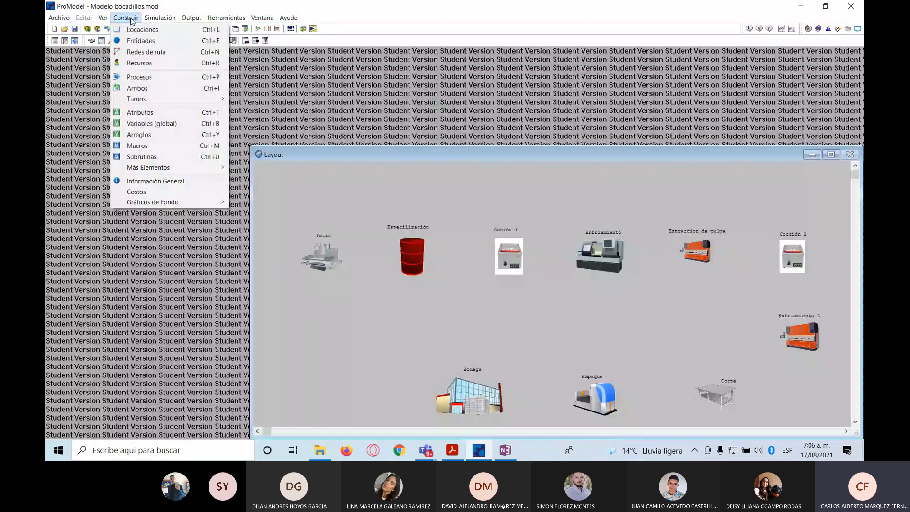
left_click(160, 78)
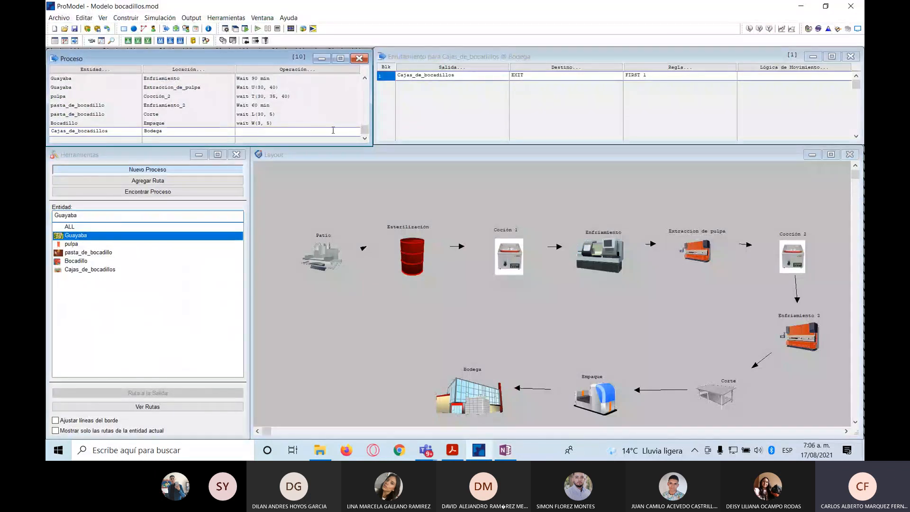
Build the movement logic Move For 0.5 for the Guayaba routing from Patio to Esterilización
left_click_drag(364, 130, 364, 85)
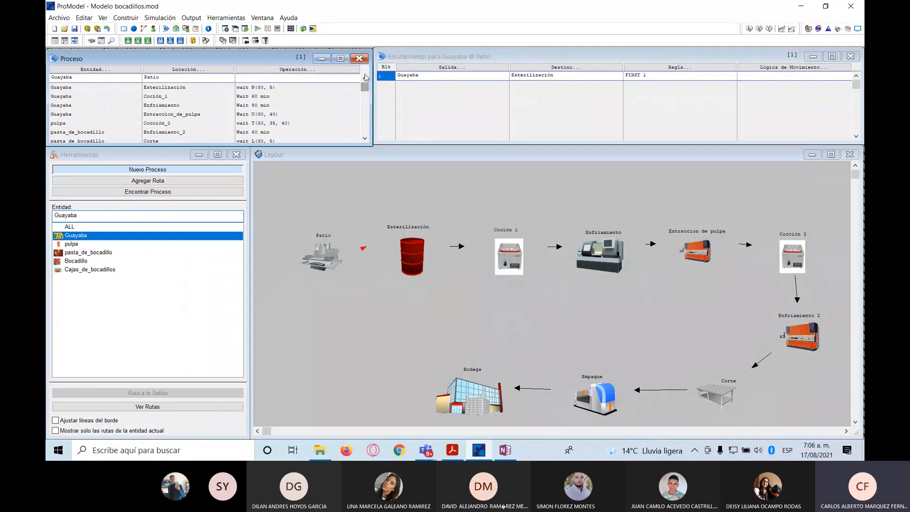
left_click(310, 77)
left_click(762, 74)
left_click(777, 67)
left_click(626, 167)
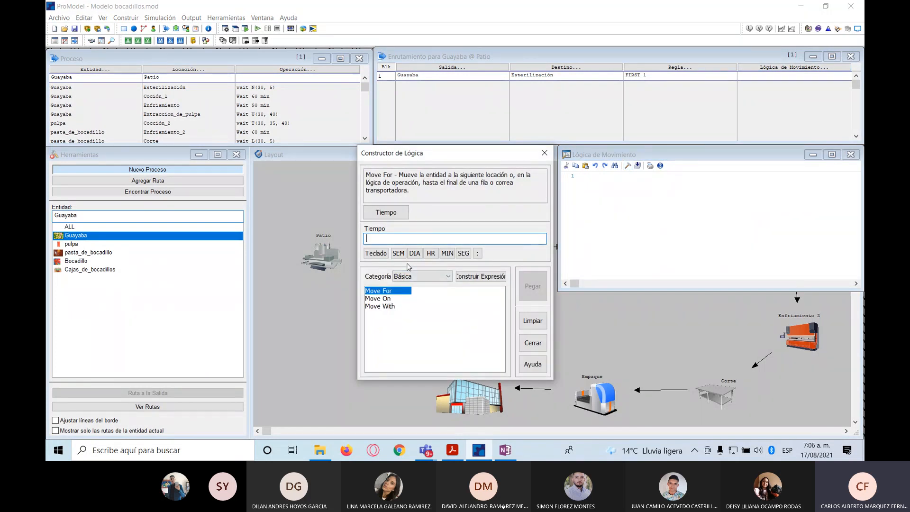
type("0.")
left_click(533, 286)
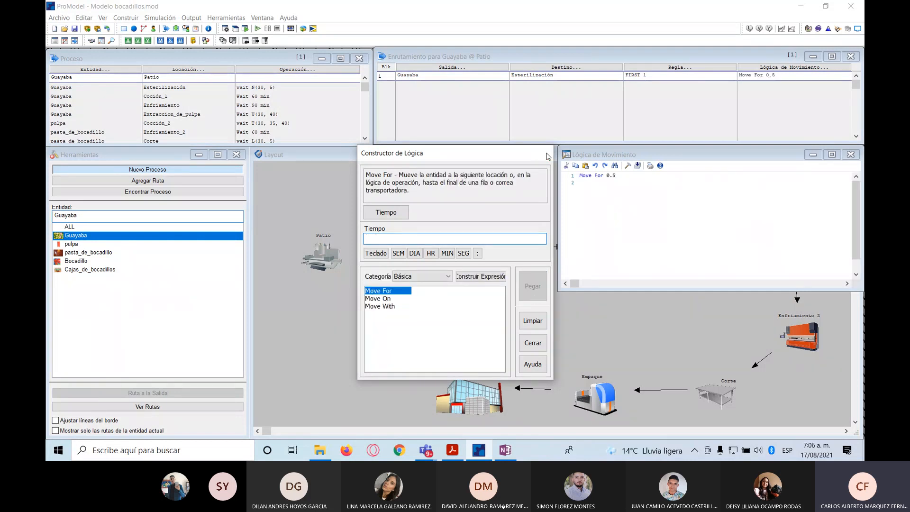
left_click(545, 153)
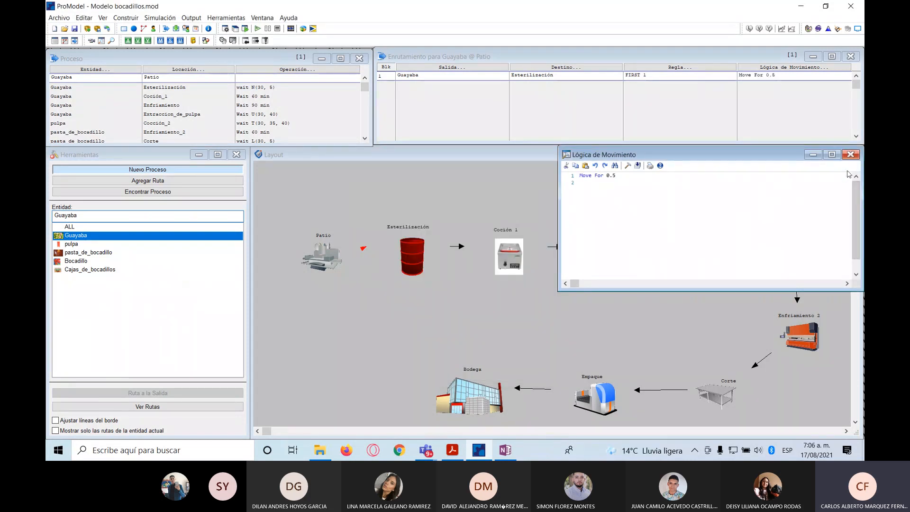
left_click(851, 155)
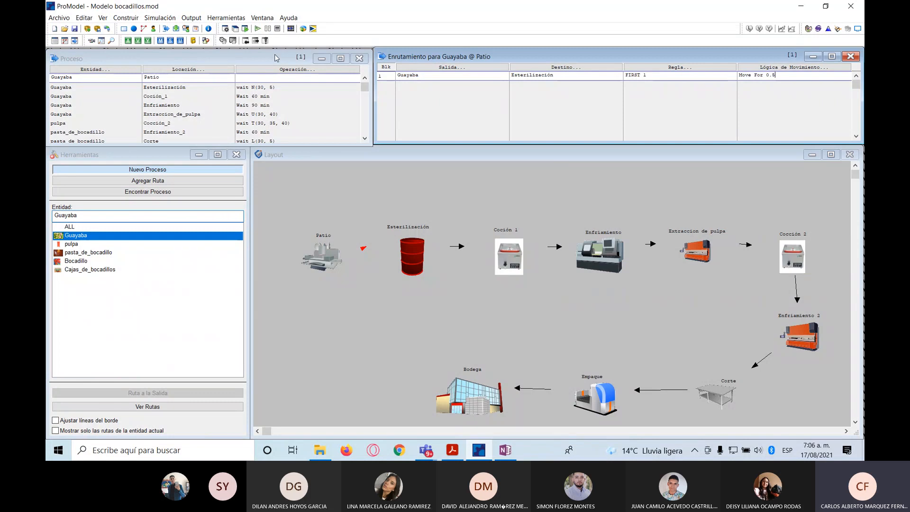
Test-run the model with the new move time, decline the statistics and return to the process tables
left_click(257, 29)
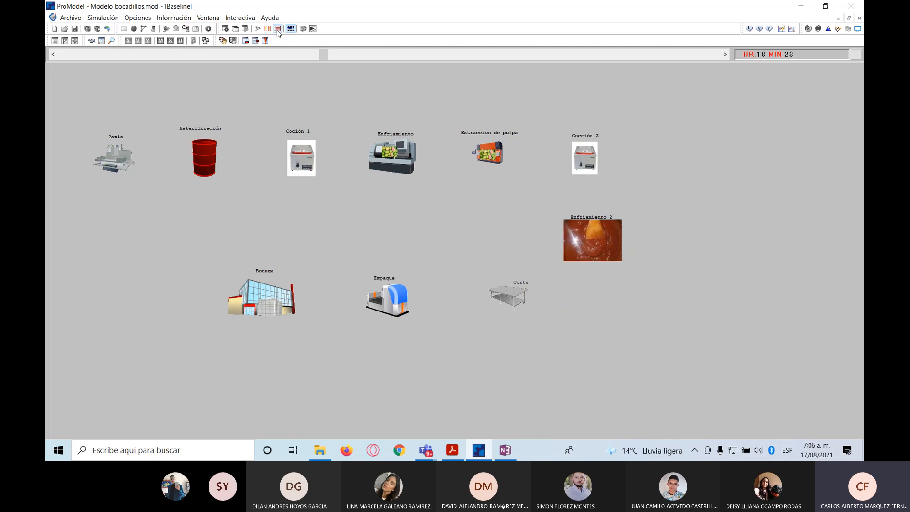
left_click(462, 252)
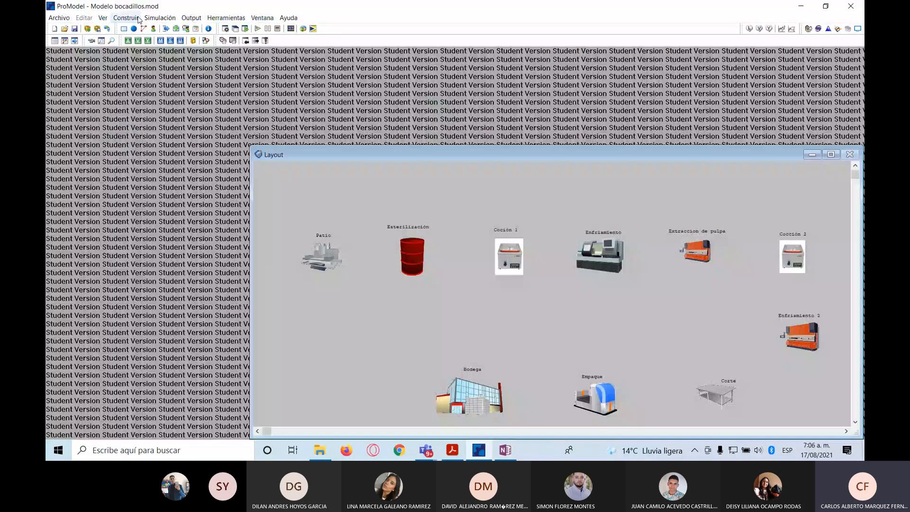
left_click(126, 17)
left_click(139, 77)
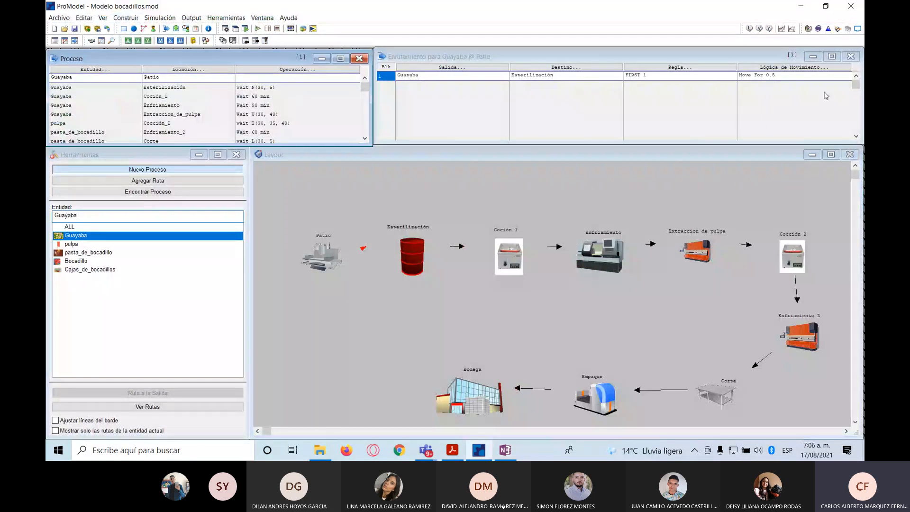
Change the Move For time of the Guayaba routing from Patio to Esterilización to 1
left_click(789, 75)
key("BackSpace")
key("BackSpace")
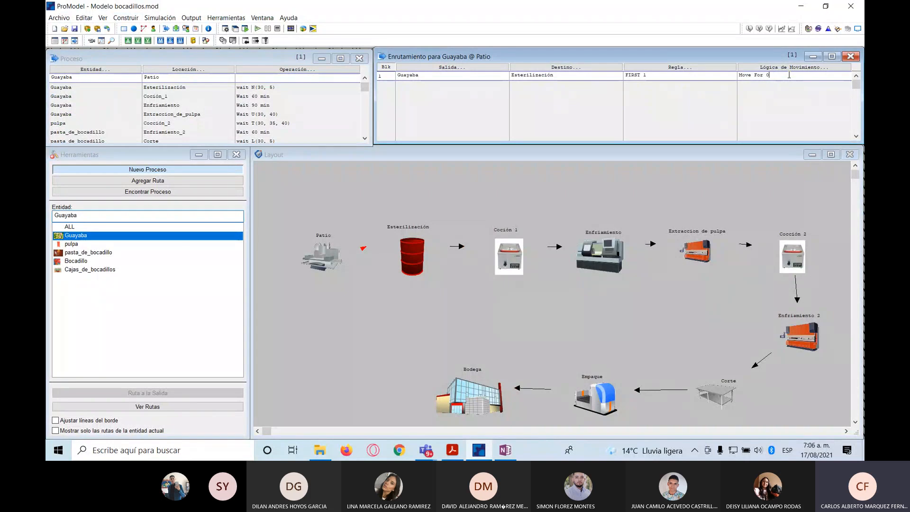
type("1")
Build the movement logic Move For 1 for the Guayaba routing from Esterilización to Coción_1
left_click(264, 88)
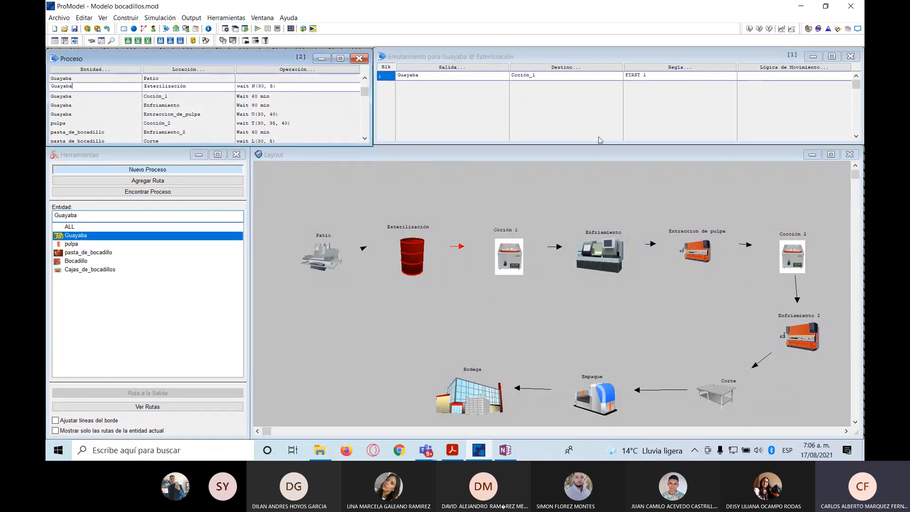
left_click(803, 68)
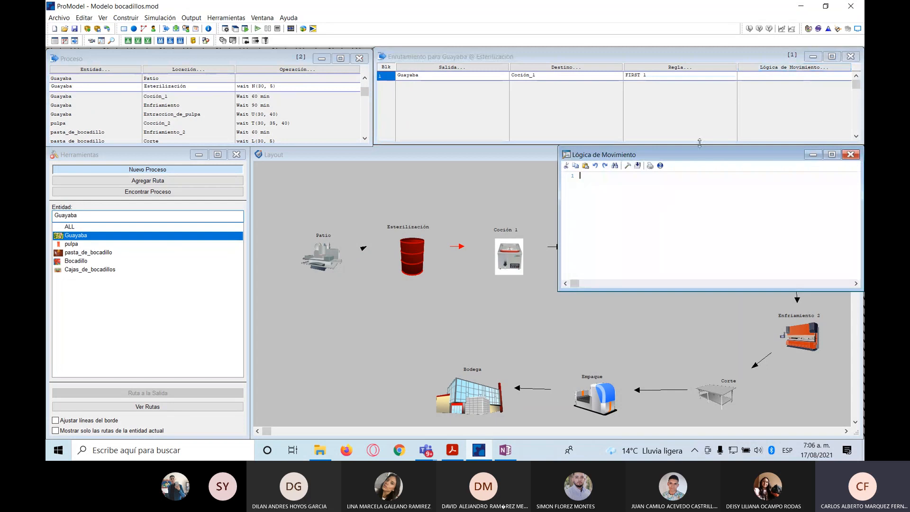
left_click(628, 165)
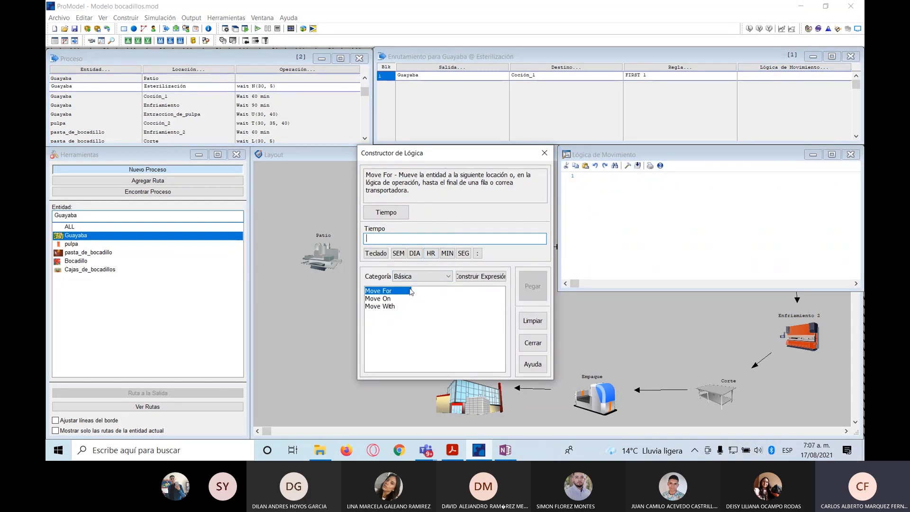
type("1")
left_click(536, 292)
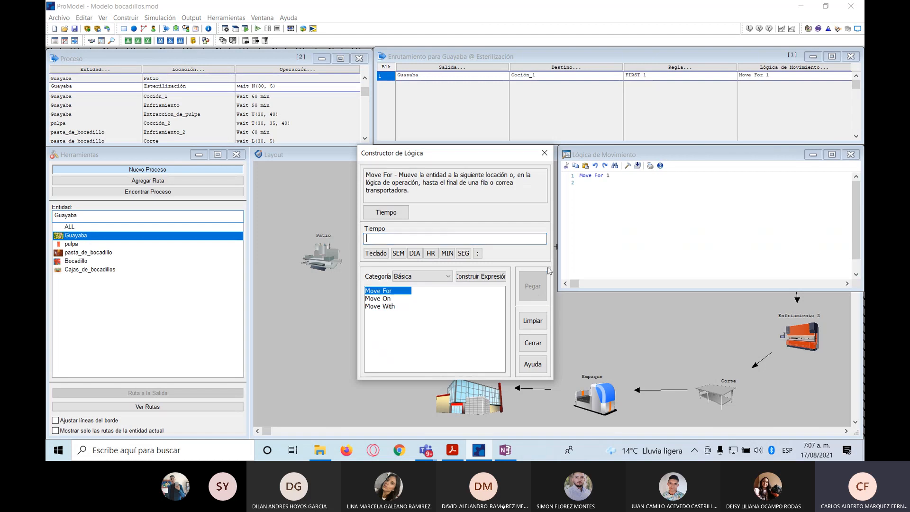
left_click(544, 153)
Build the movement logic Move For 1 for the Guayaba routing from Coción_1 to Enfriamiento
left_click(273, 98)
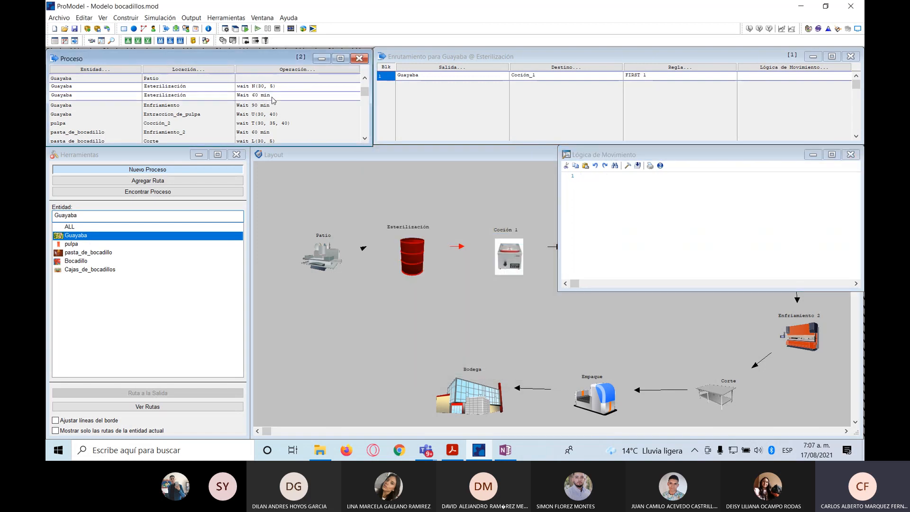
left_click(629, 166)
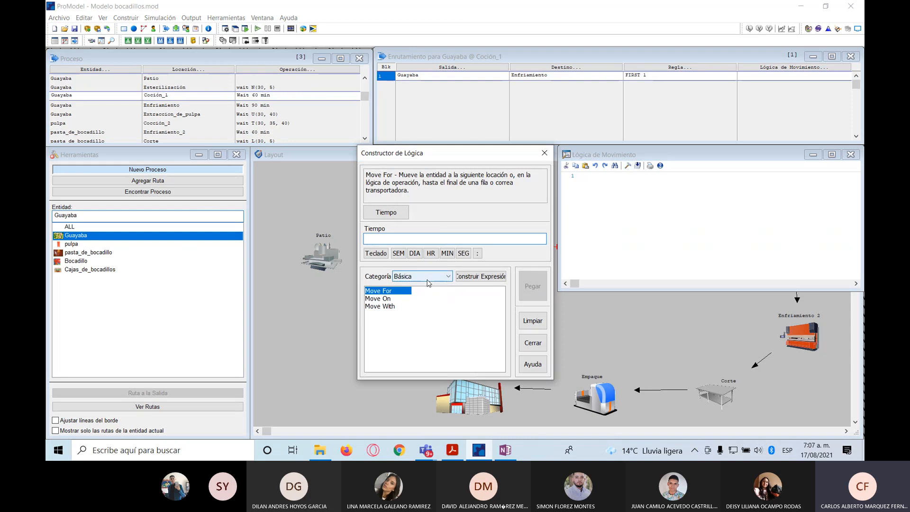
type("1")
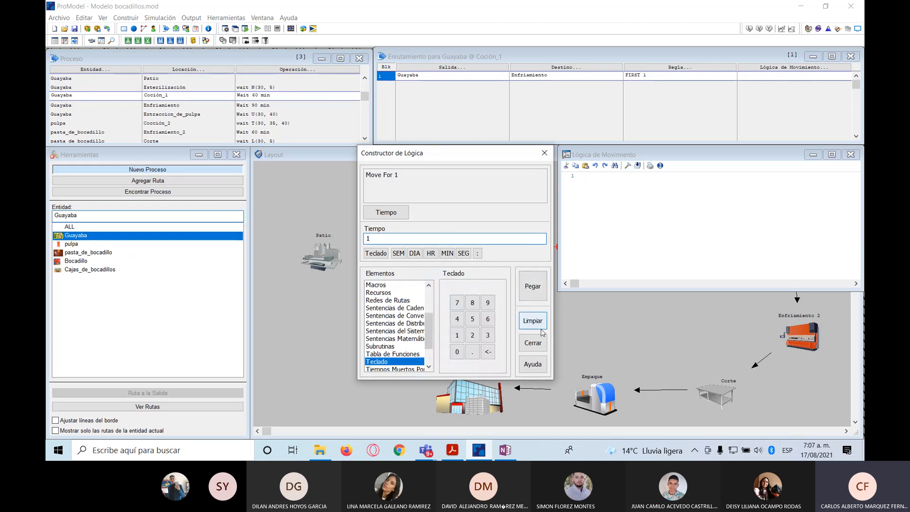
left_click(544, 153)
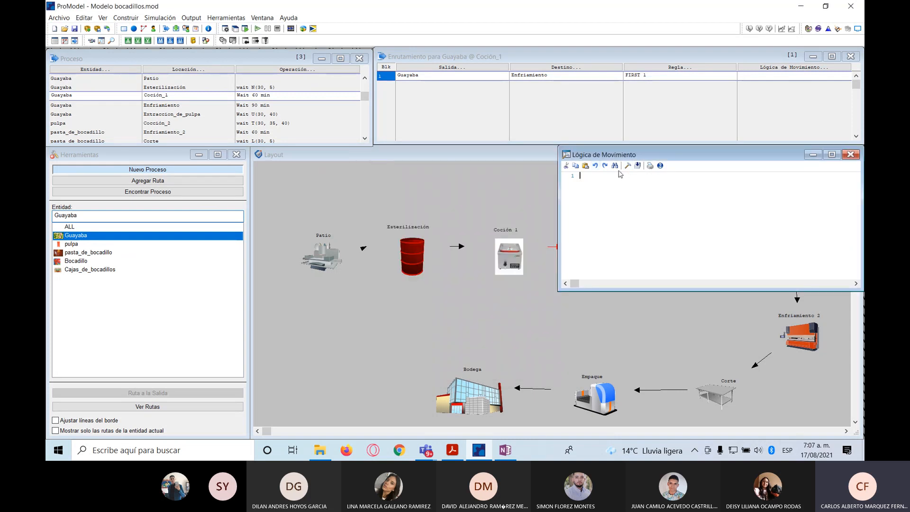
left_click(627, 166)
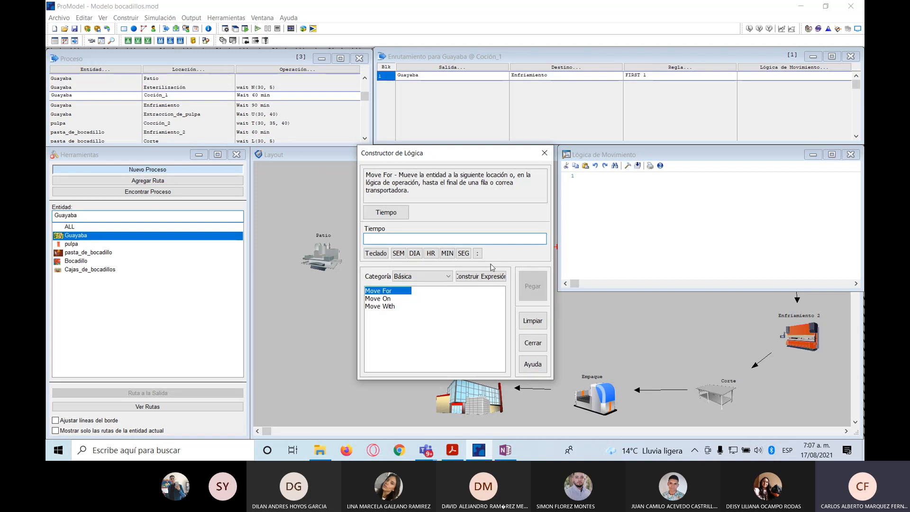
left_click(488, 276)
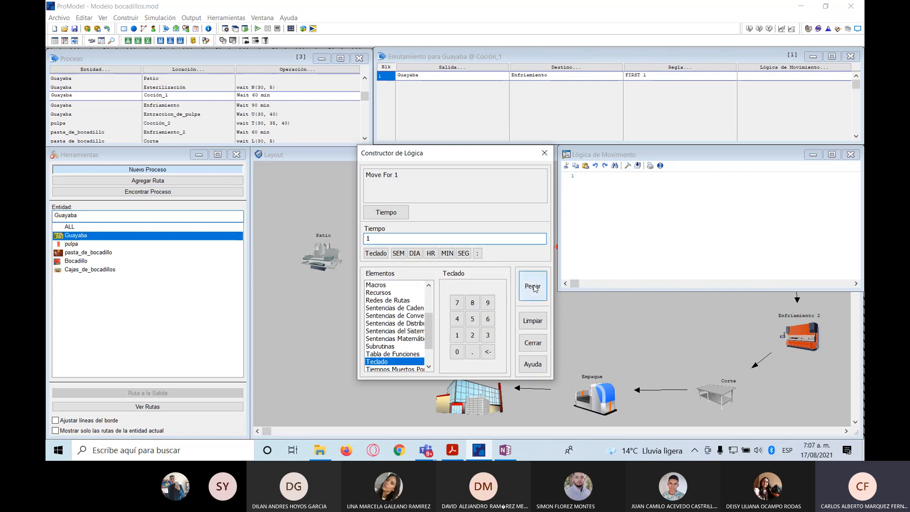
left_click(533, 285)
left_click(544, 153)
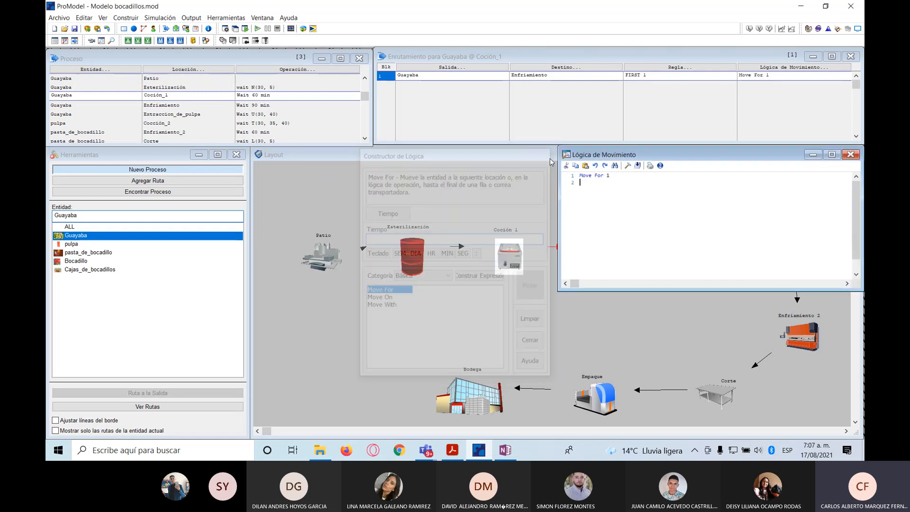
Build the movement logic Move For 1 for the Guayaba routing from Enfriamiento to Extraccion_de_pulpa
left_click(318, 104)
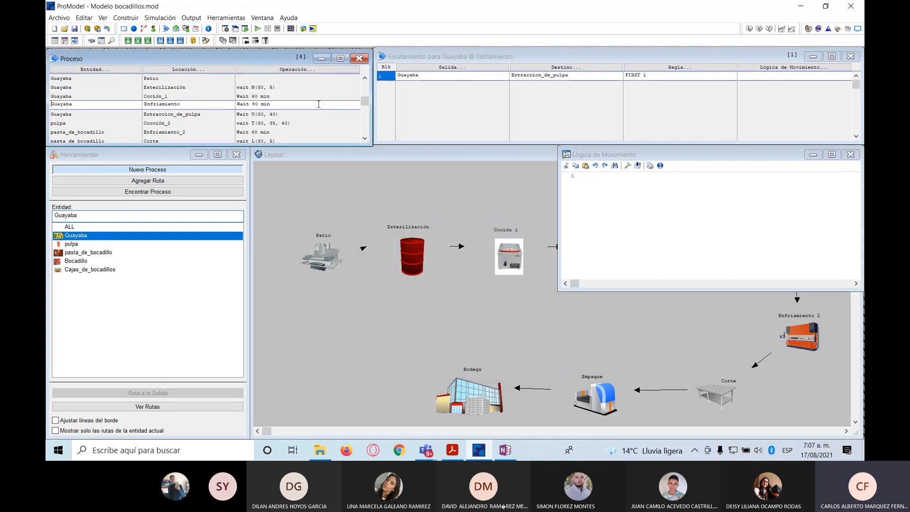
left_click(628, 167)
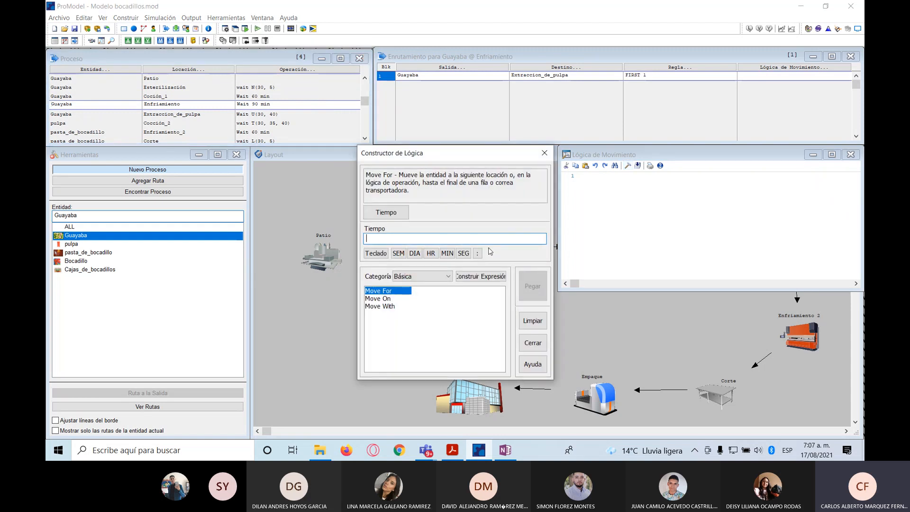
left_click(539, 297)
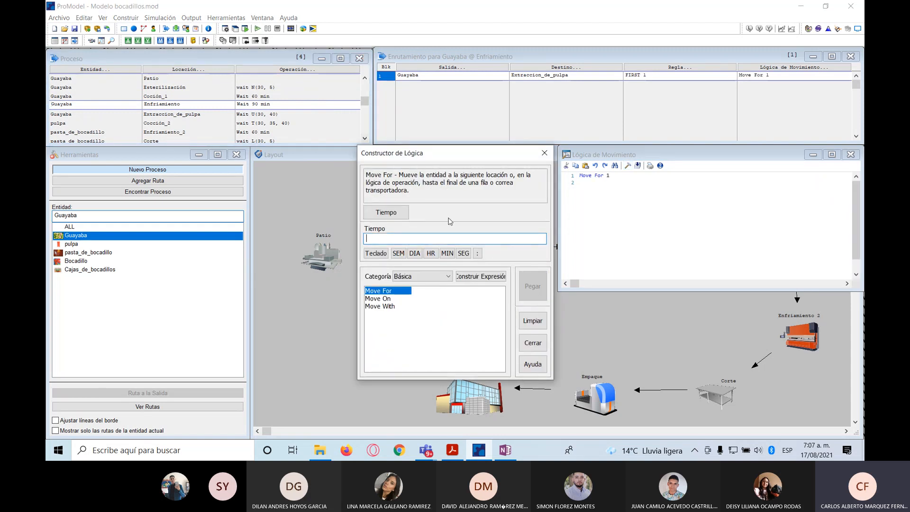
left_click(544, 153)
Build the movement logic Move For 1 for the pulpa routing from Extraccion_de_pulpa to Cocción_2
left_click(290, 114)
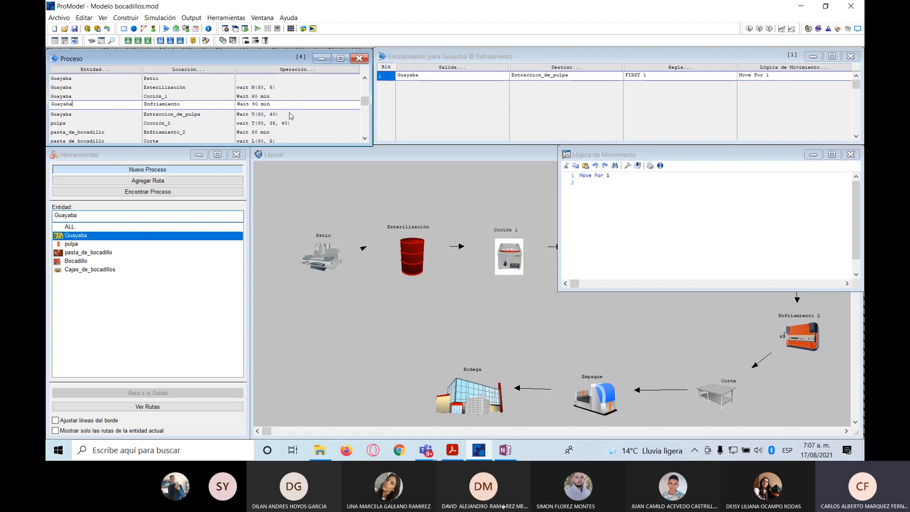
left_click(629, 166)
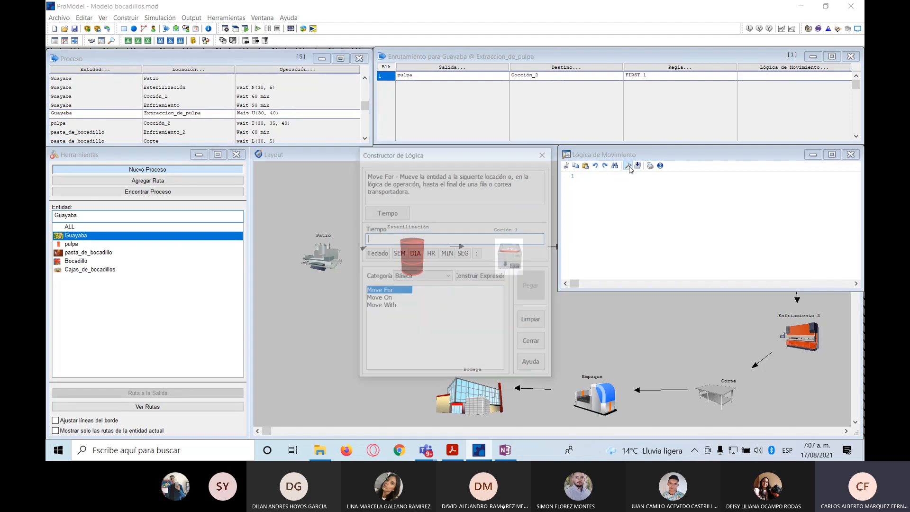
type("1")
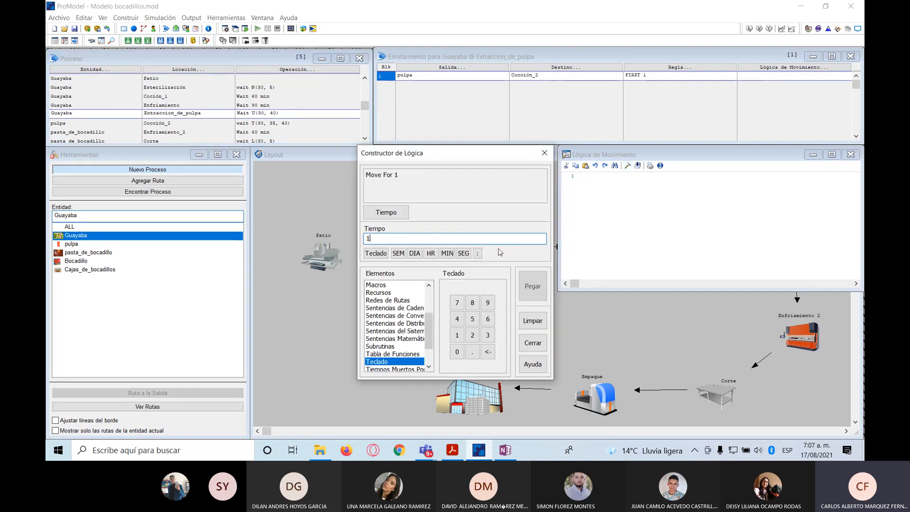
left_click(533, 286)
left_click(544, 153)
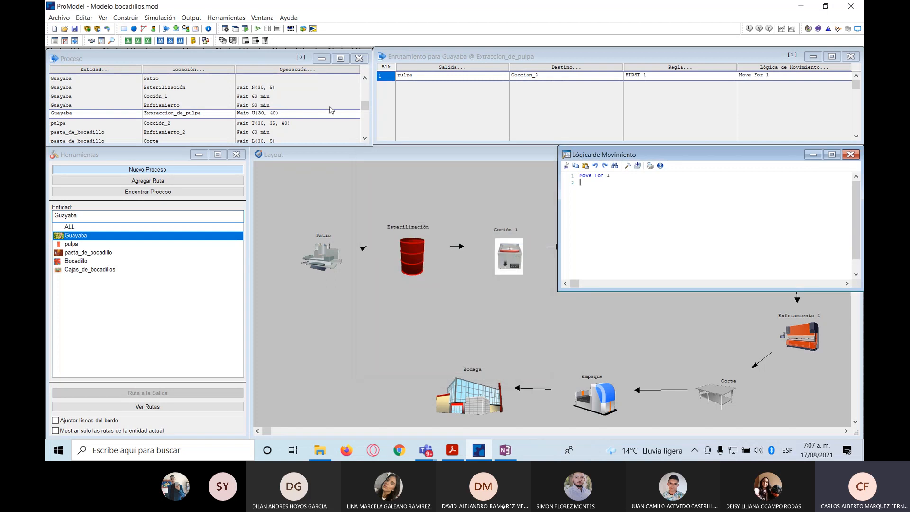
Build the movement logic Move For 1 for the pasta_de_bocadillo routing from Cocción_2 to Enfriamiento_2
left_click(301, 123)
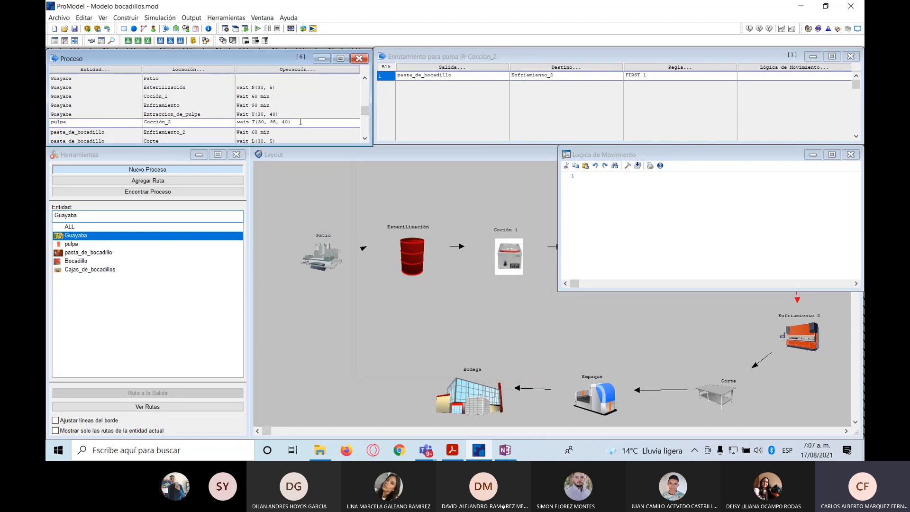
left_click_drag(350, 155, 331, 105)
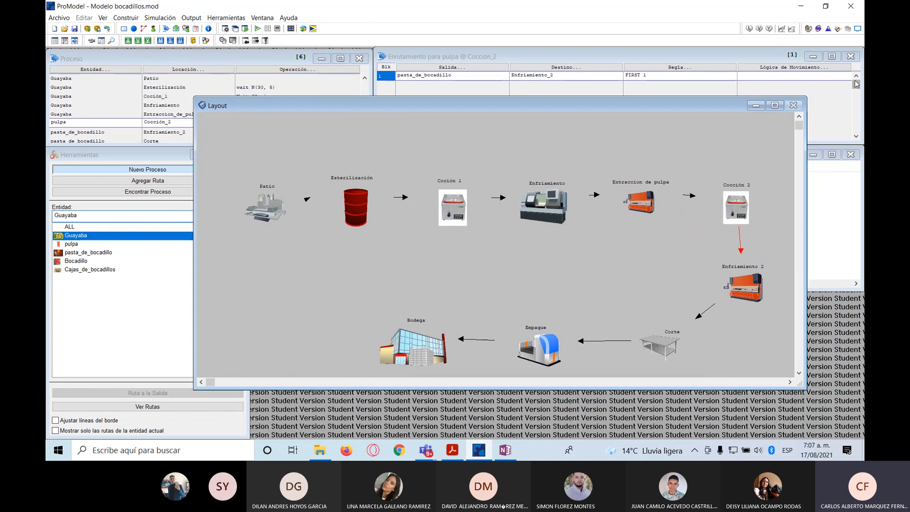
left_click(795, 67)
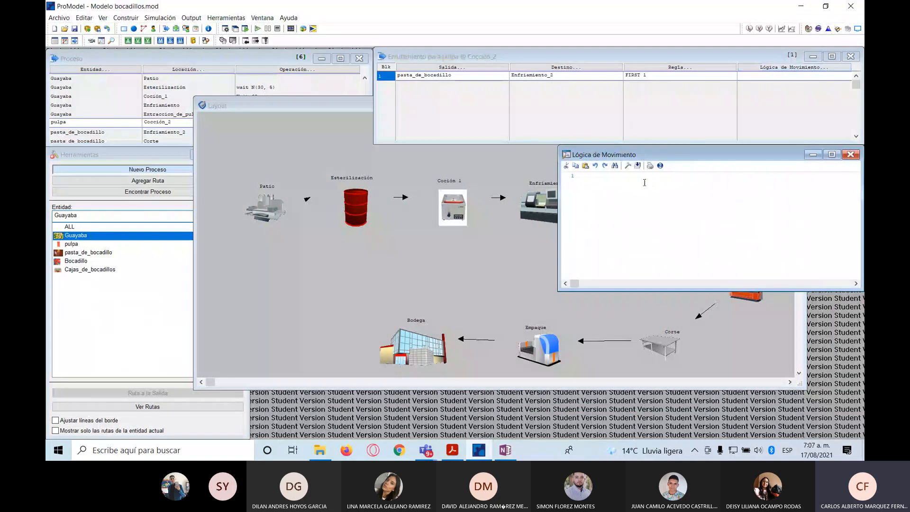
left_click(627, 166)
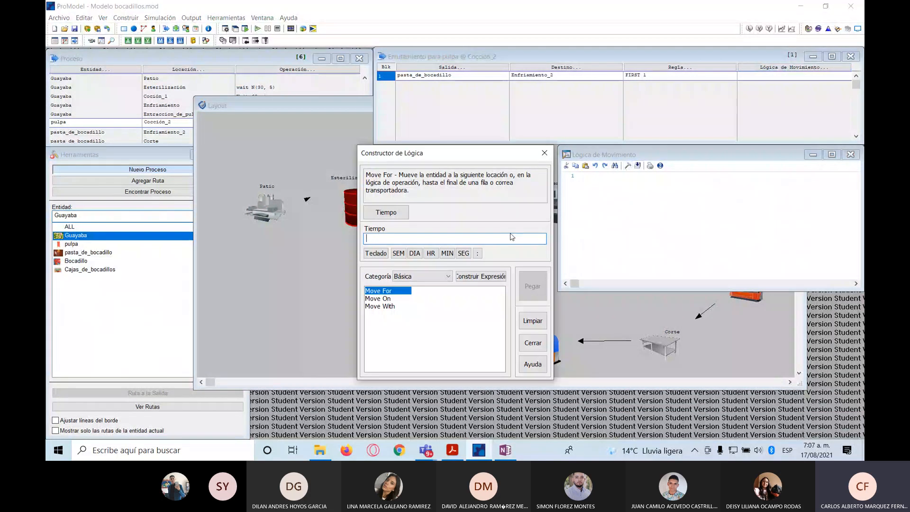
type("1")
left_click(533, 287)
left_click(545, 153)
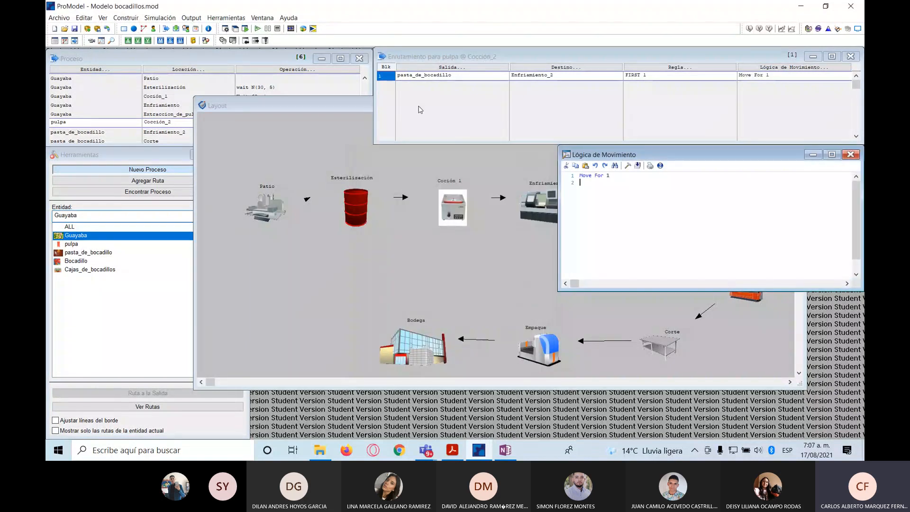
Move the layout window back below the routing table and build Move For 1 for the pasta_de_bocadillo routing from Enfriamiento_2 to Corte
left_click_drag(326, 105, 382, 154)
left_click(331, 132)
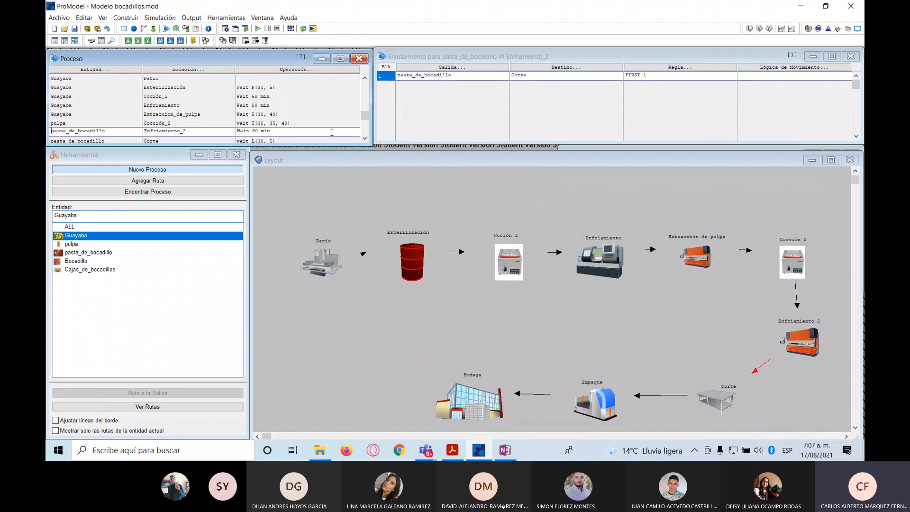
left_click(788, 68)
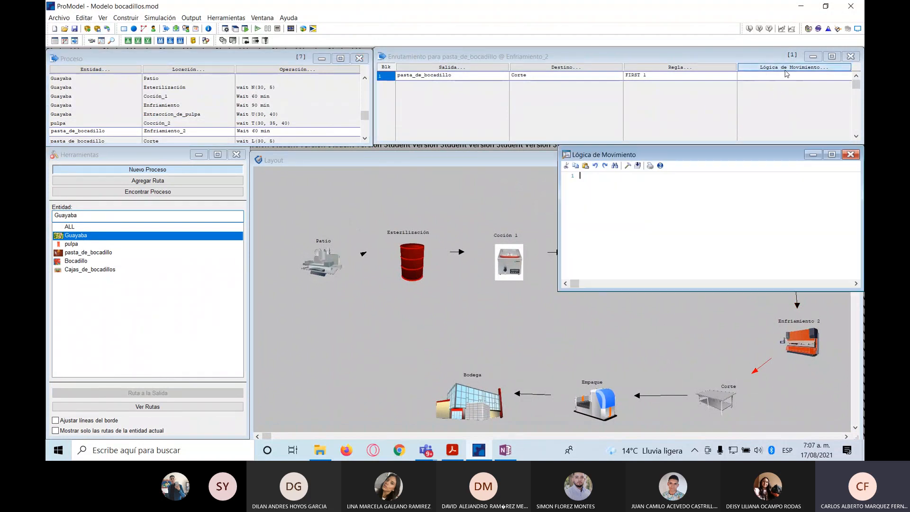
left_click(628, 166)
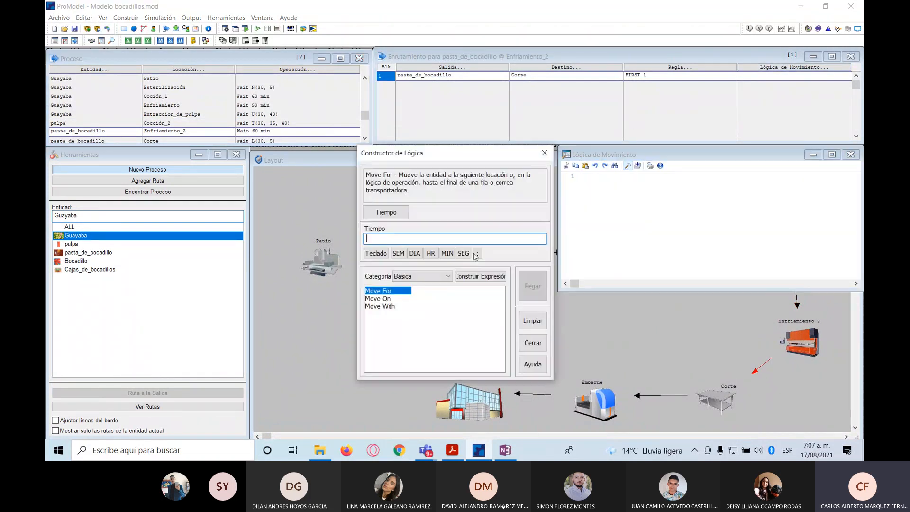
type("1")
left_click(533, 286)
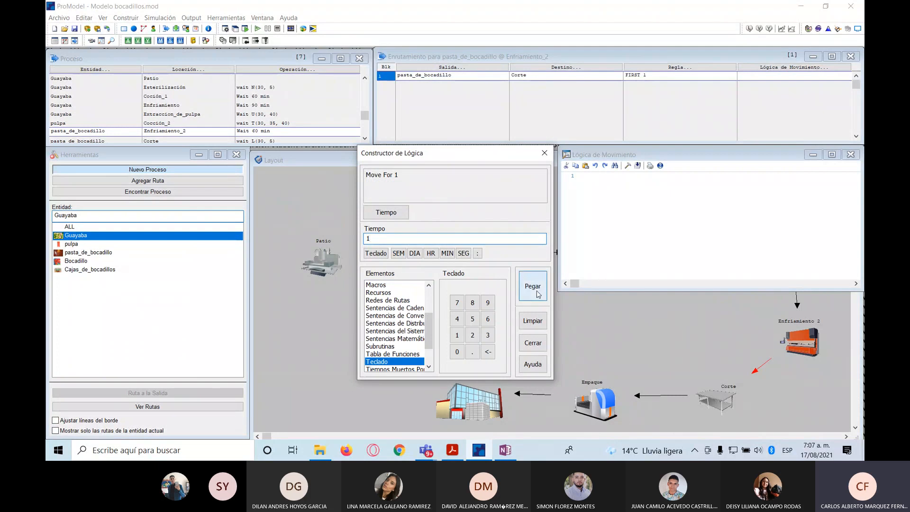
Build the movement logic Move For 1 for the Bocadillo routing from Corte to Empaque
left_click(366, 139)
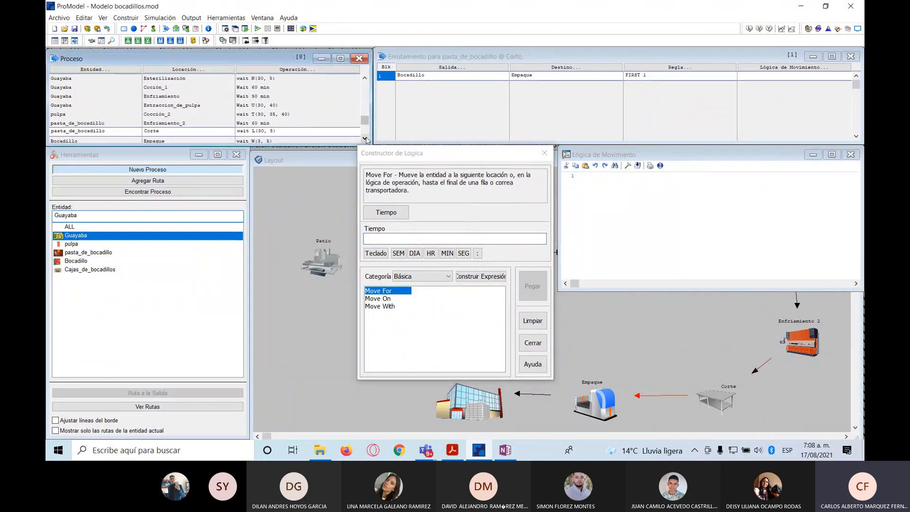
left_click(286, 112)
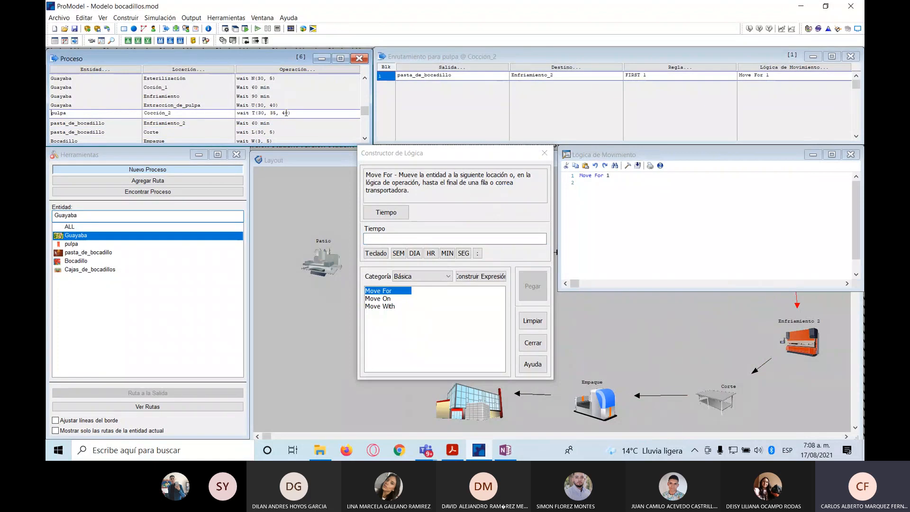
left_click(255, 124)
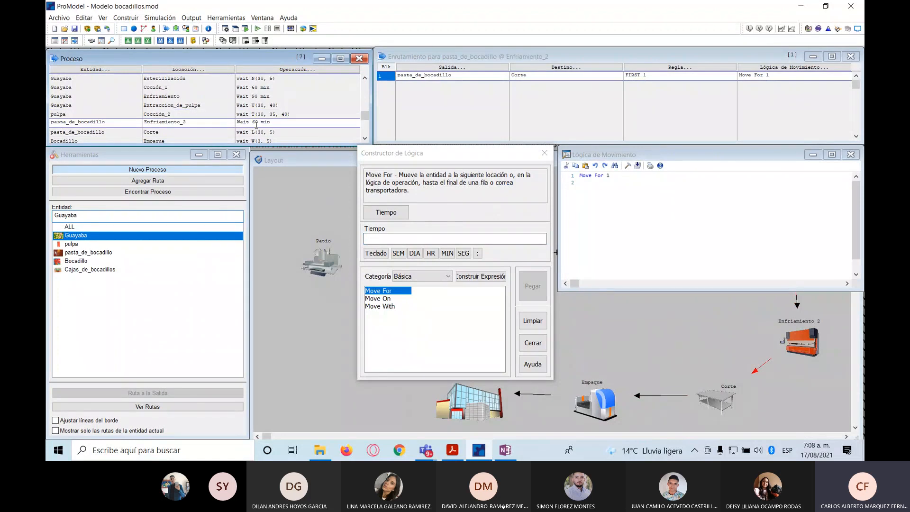
left_click(268, 132)
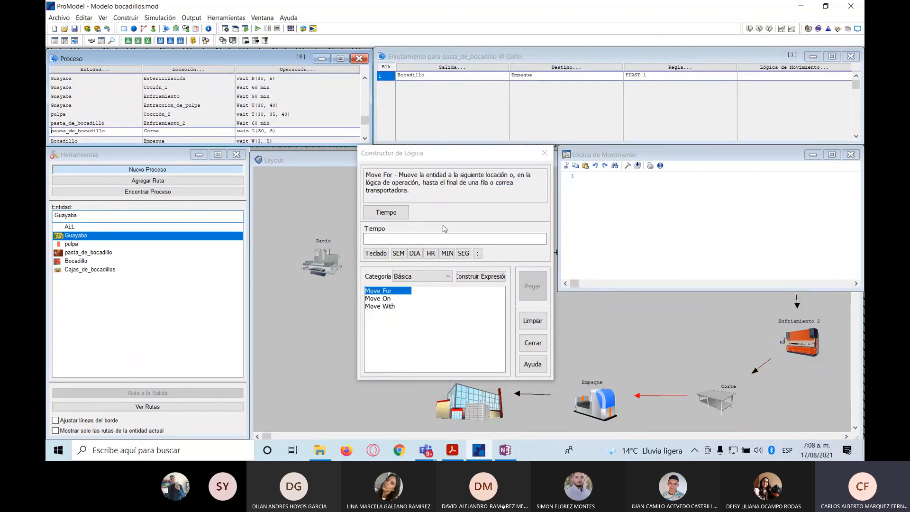
left_click(433, 238)
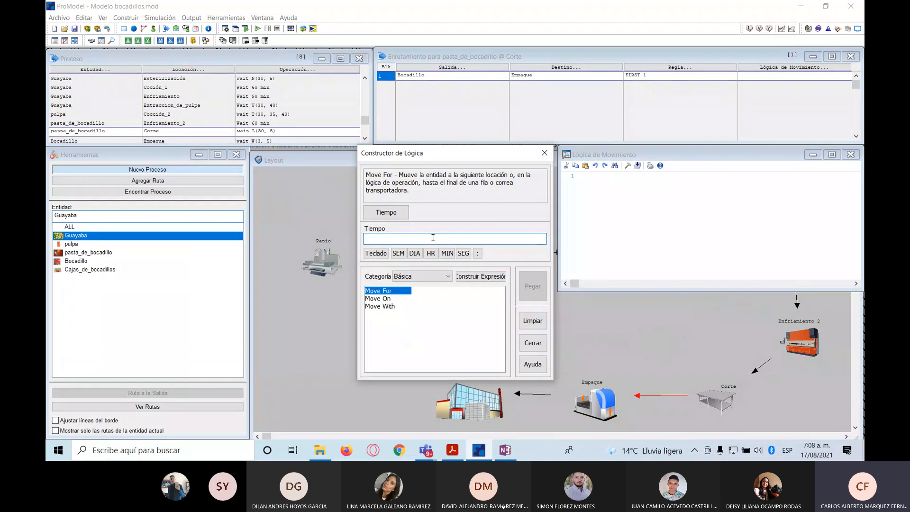
type("1")
left_click(533, 286)
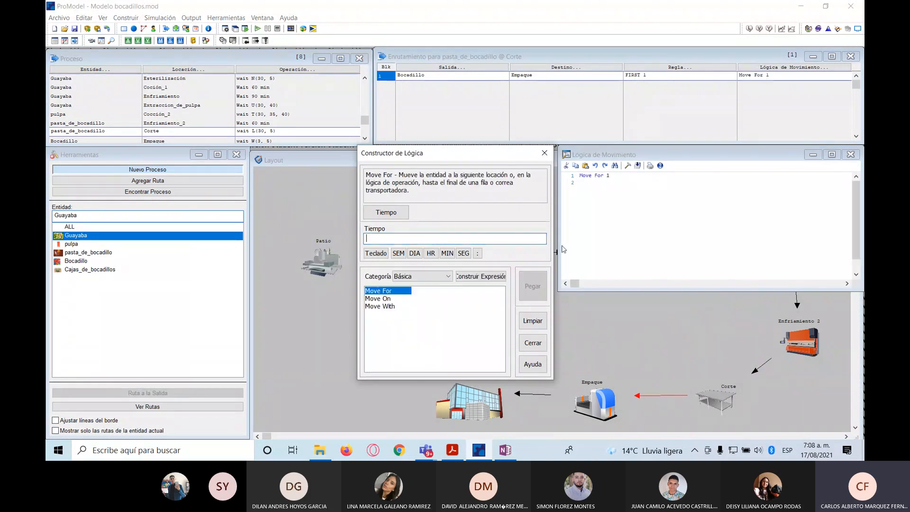
left_click(544, 153)
Build the movement logic Move For 1 for the Cajas_de_bocadillos routing from Empaque to Bodega
left_click(366, 138)
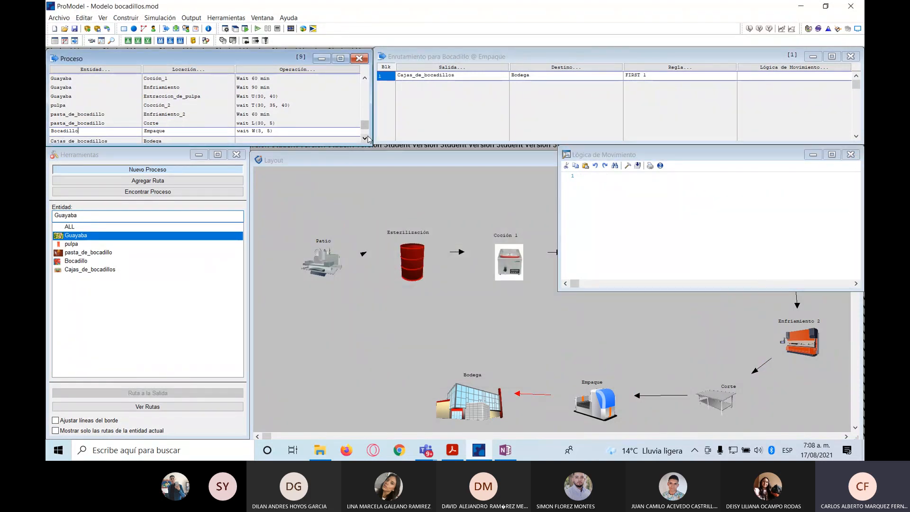
left_click(298, 113)
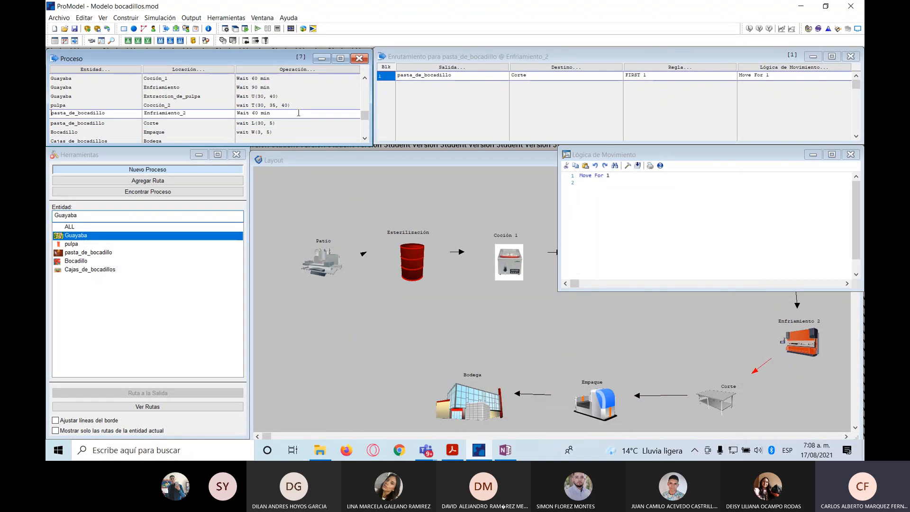
left_click(285, 123)
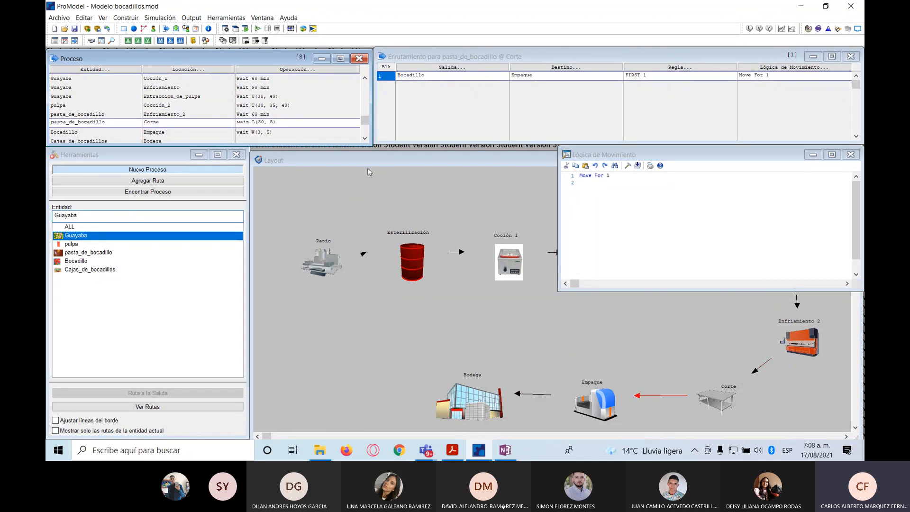
left_click(281, 130)
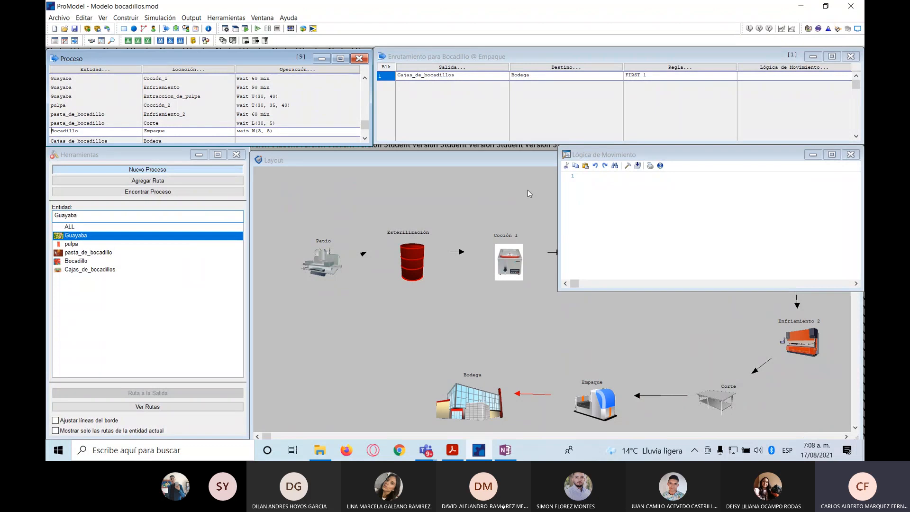
left_click(628, 165)
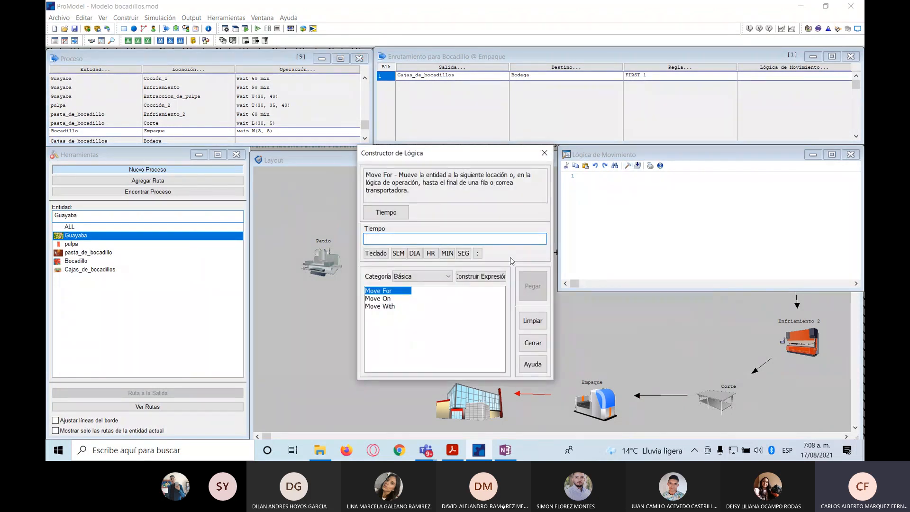
type("1")
left_click(533, 290)
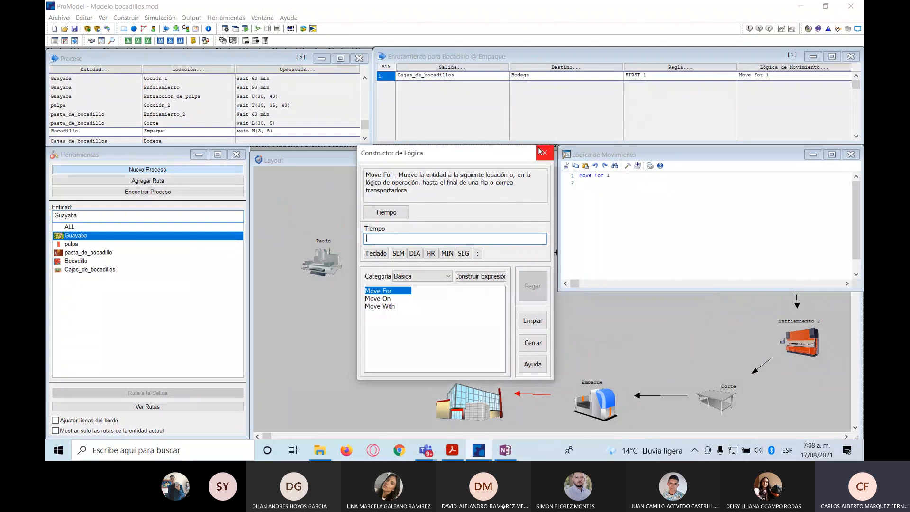
left_click(544, 153)
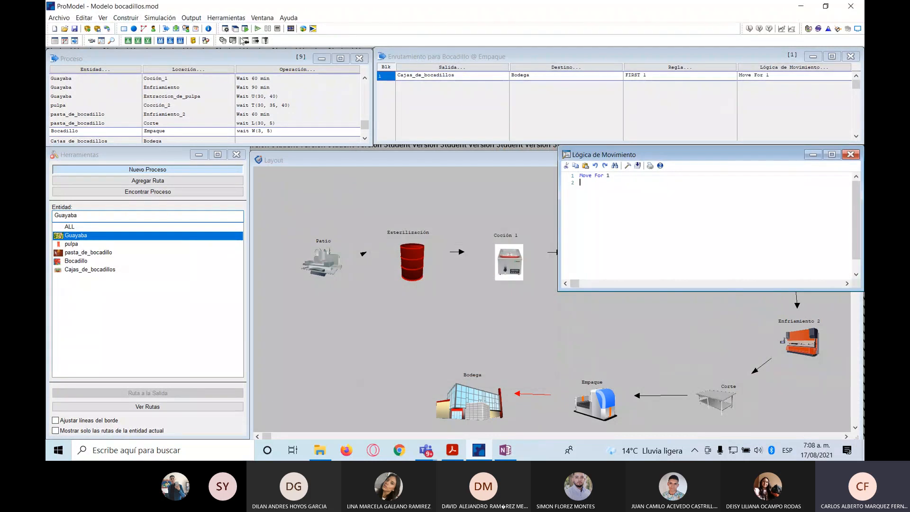
Run the simulation at a faster animation speed to its end and decline collecting the statistics
left_click(257, 29)
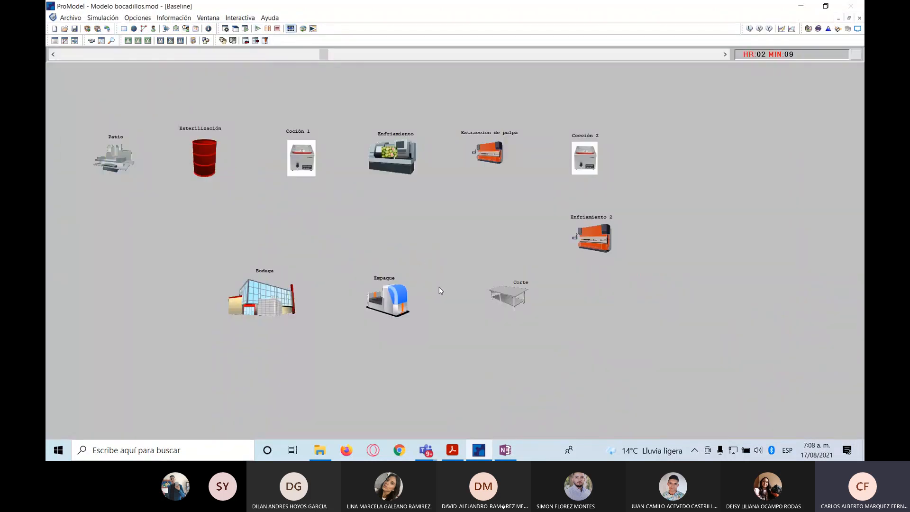
left_click_drag(324, 55, 436, 71)
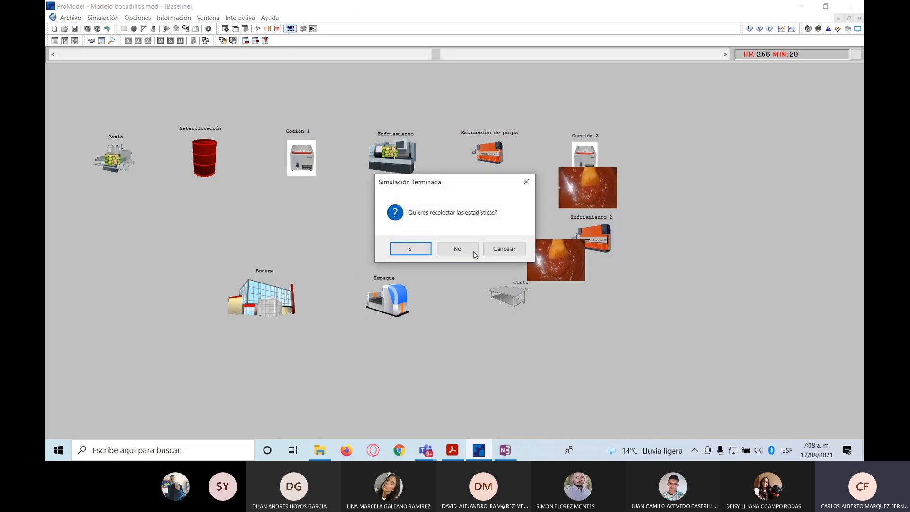
left_click(468, 251)
left_click(458, 248)
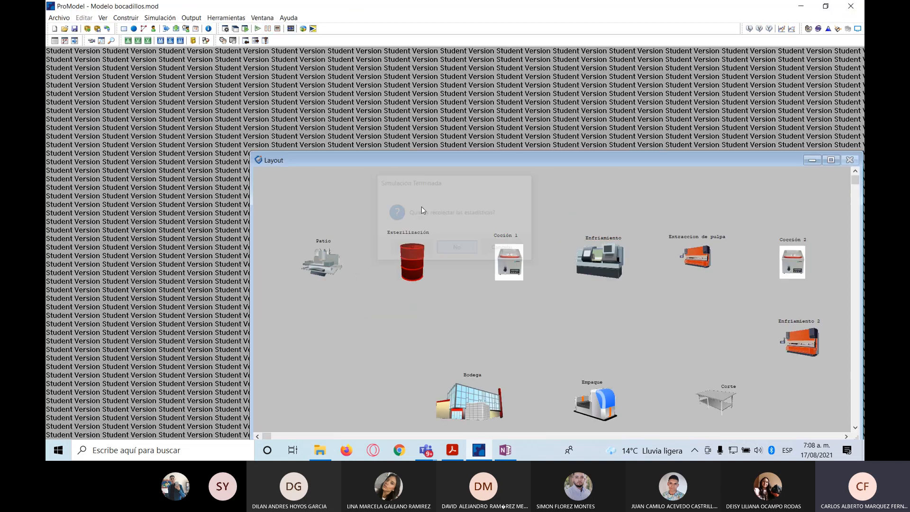
Resize the Guayaba entity graphic to 5.5714 by 3.5714 Pt and the pasta_de_bocadillo graphic to 3.5714 by 2.4286 Pt
left_click(126, 17)
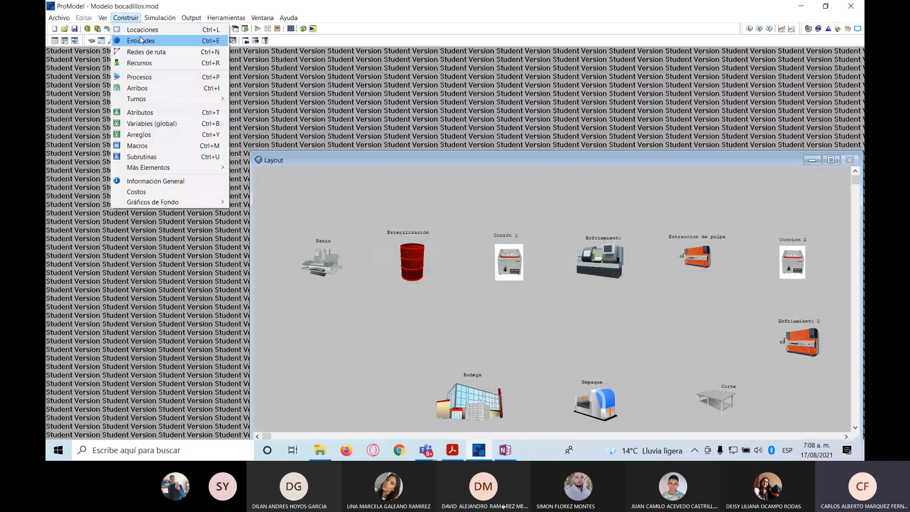
left_click(135, 42)
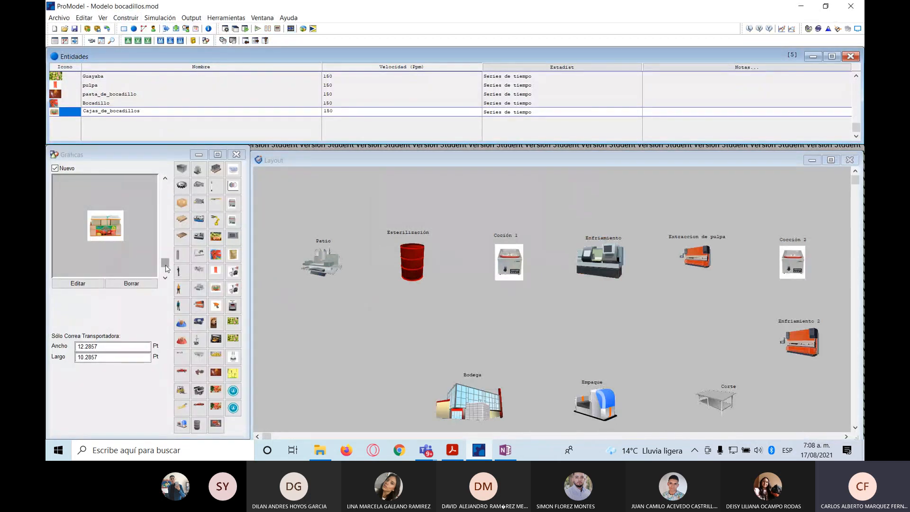
left_click(60, 77)
left_click_drag(166, 267, 168, 264)
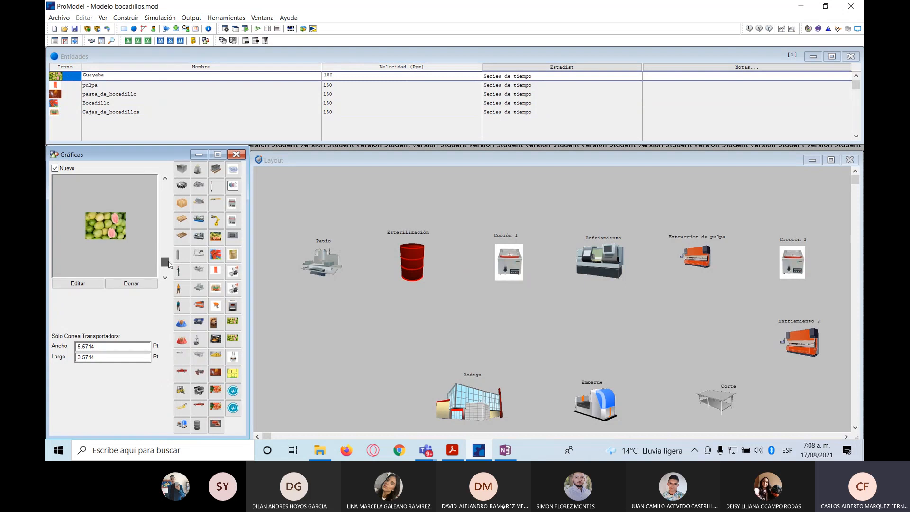
left_click(103, 93)
left_click_drag(165, 258, 165, 263)
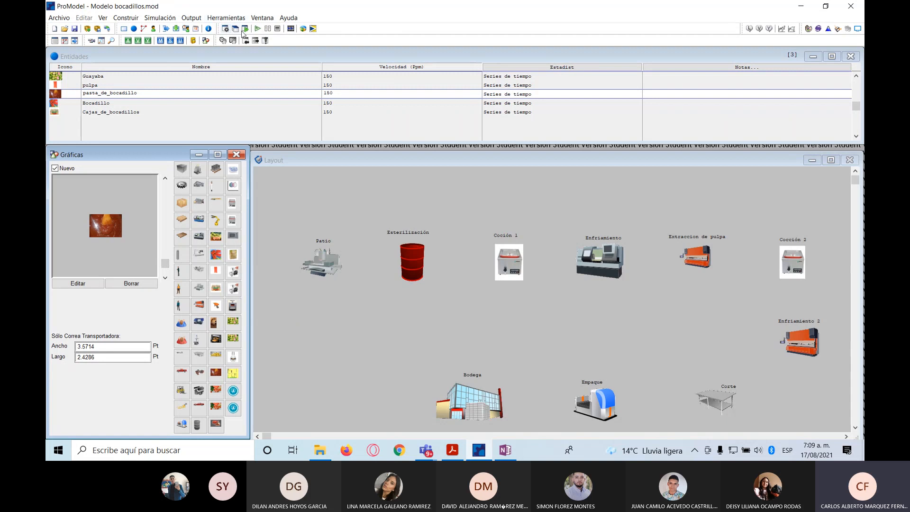
Run the simulation again, speeding up the animation and slowing it down to examine the entity transfers between locations
left_click(258, 29)
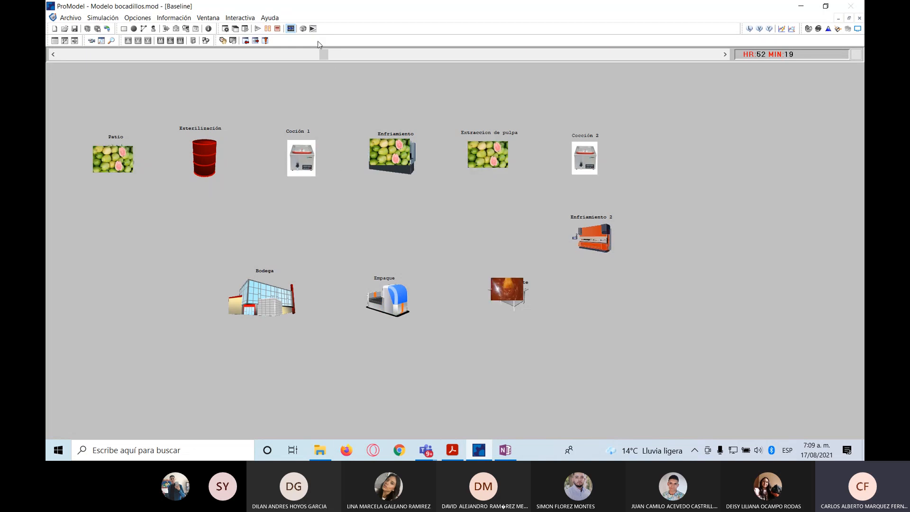
left_click(477, 57)
left_click_drag(473, 56, 291, 71)
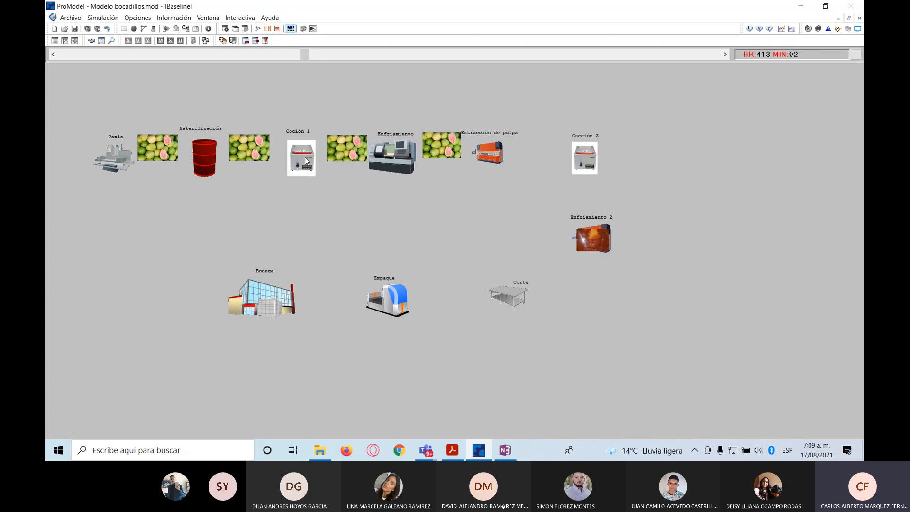
Stop the running simulation and decline collecting the statistics
left_click(277, 28)
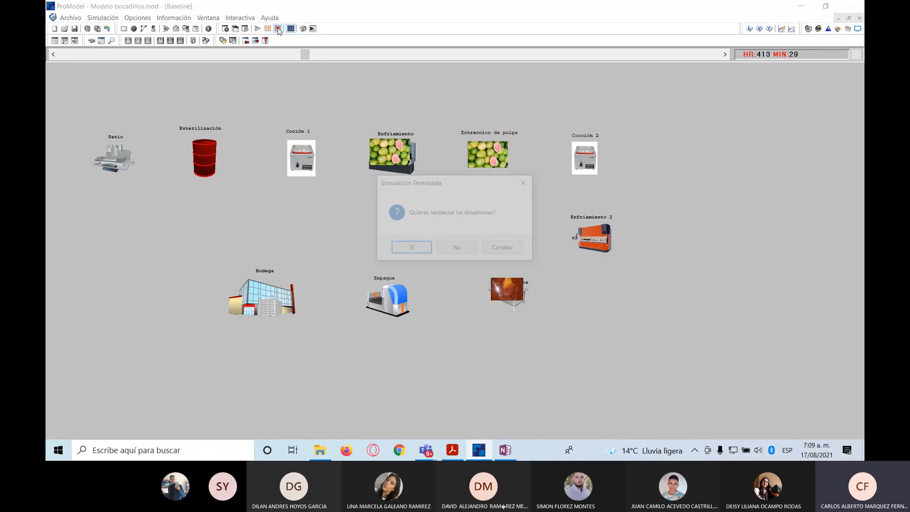
left_click(458, 249)
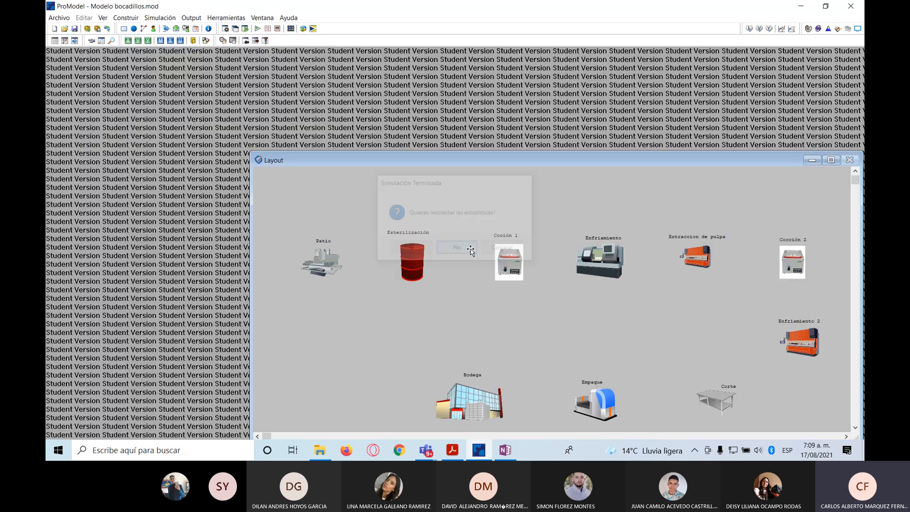
left_click(120, 19)
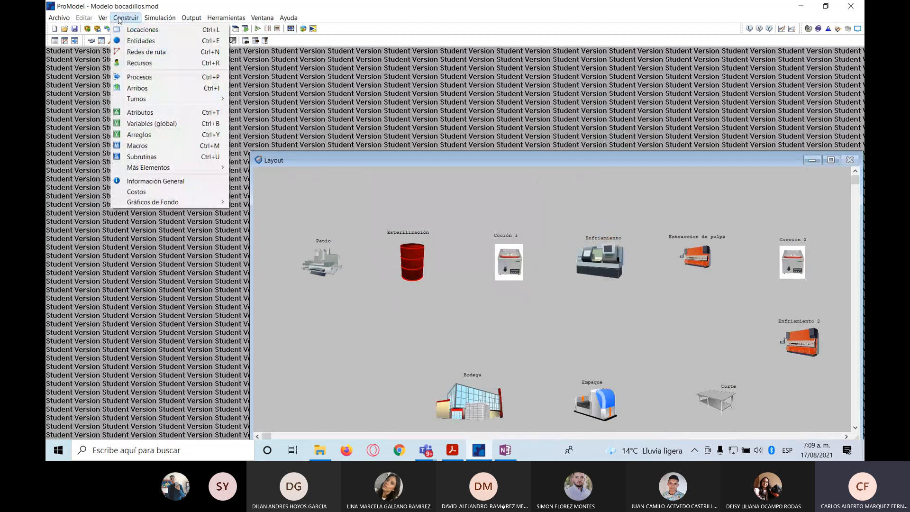
left_click(441, 177)
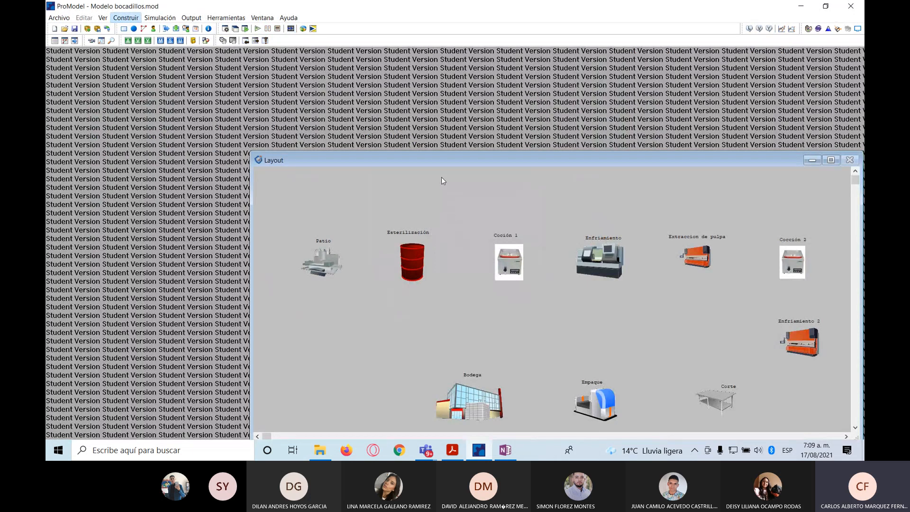
Switch to OneNote to examine the handwritten process sketch for the workers at each station, comparing it with the ProModel layout
left_click(505, 451)
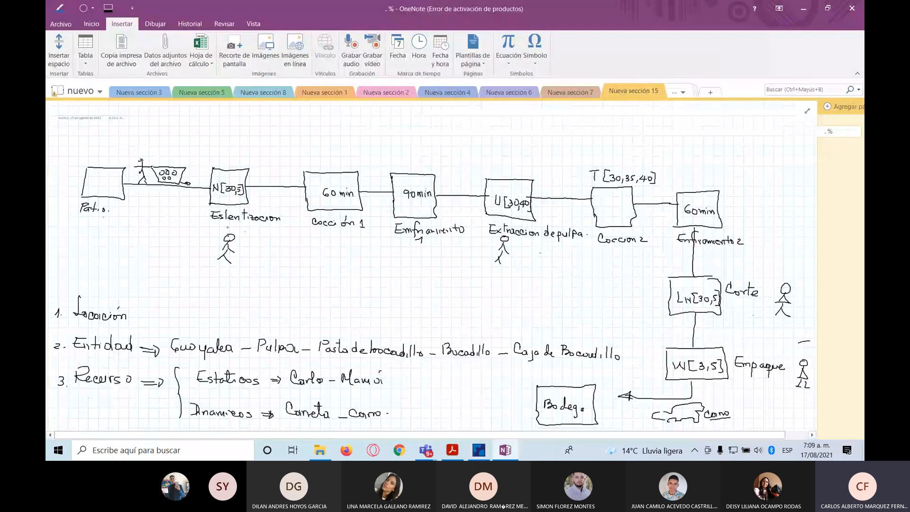
left_click(511, 455)
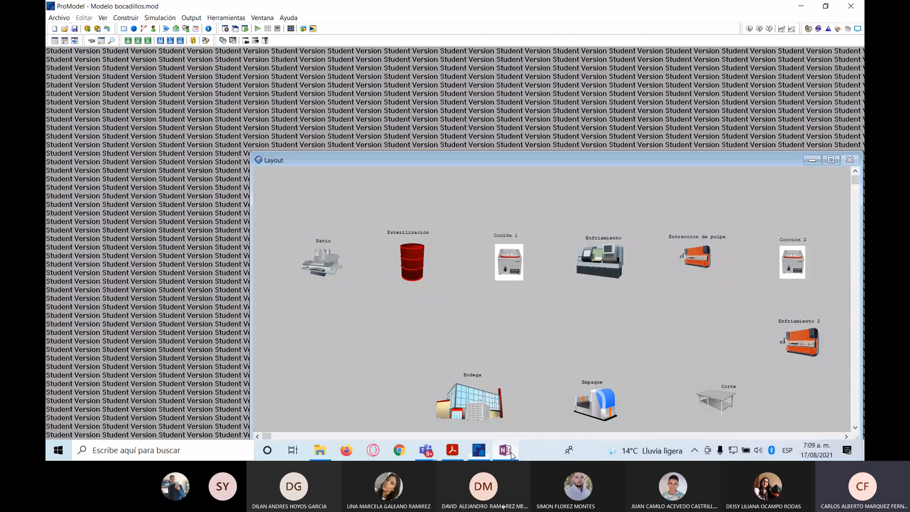
left_click(511, 454)
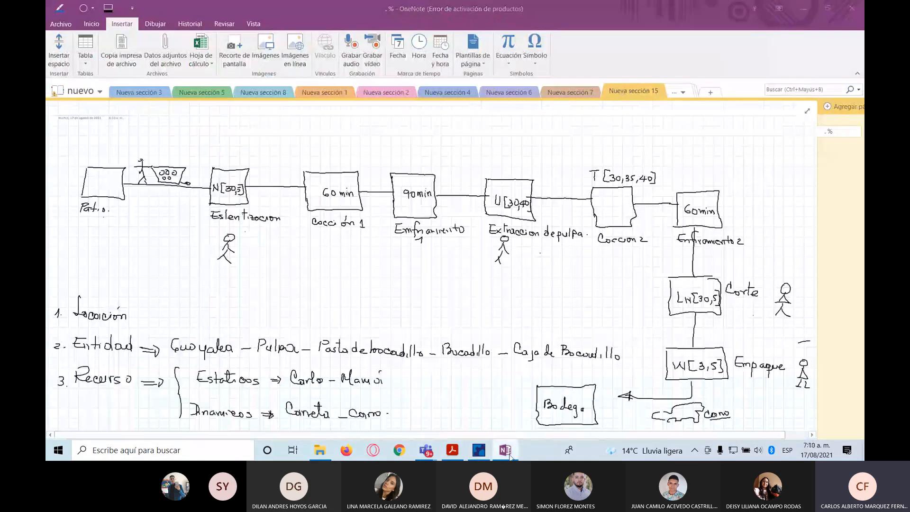
left_click(511, 455)
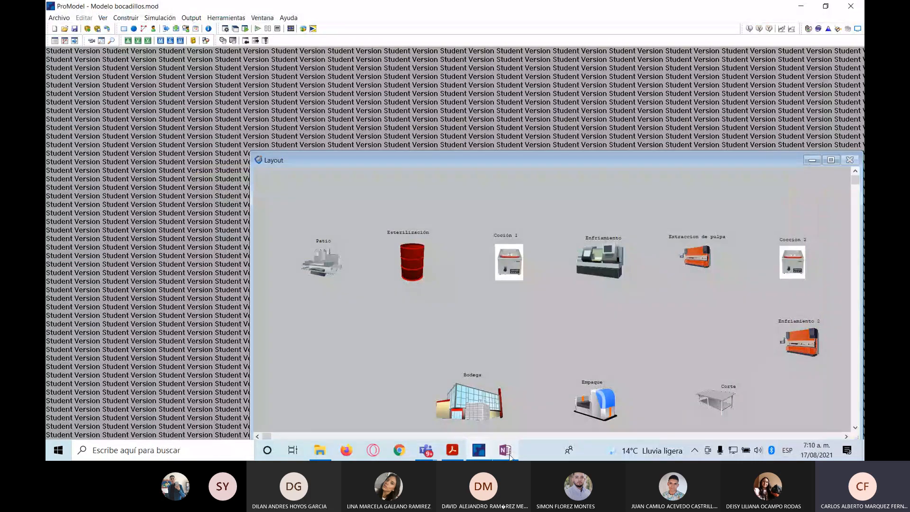
left_click(510, 456)
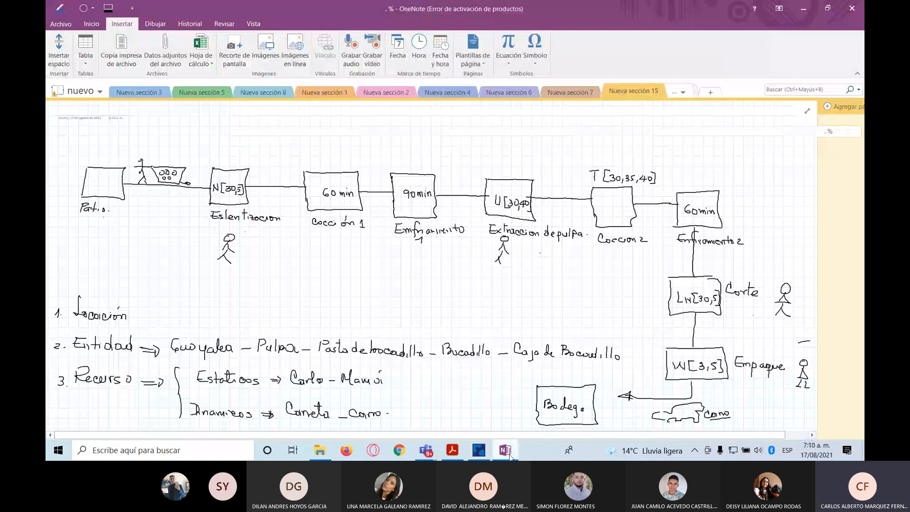
left_click(510, 455)
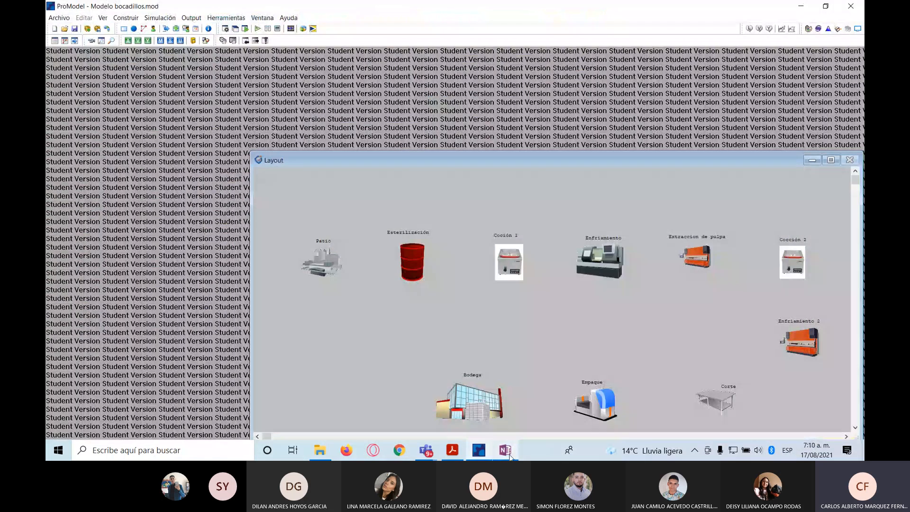
left_click(509, 456)
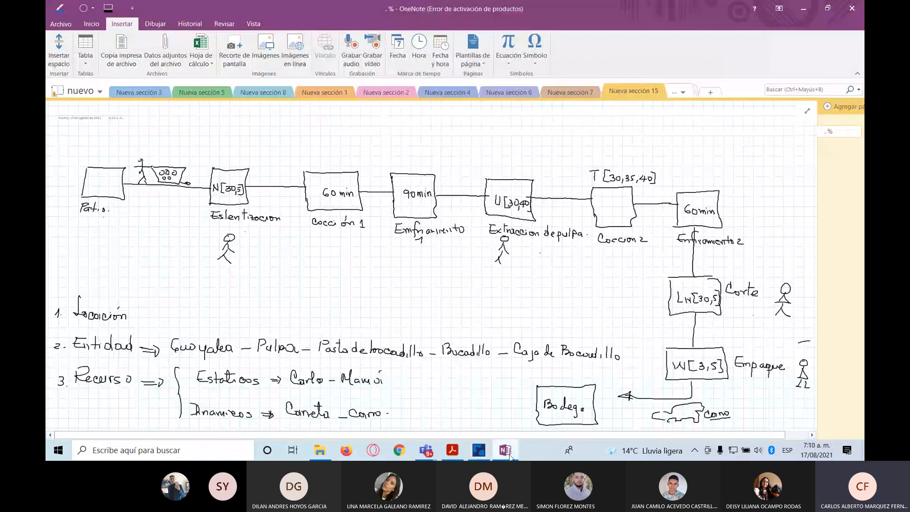
left_click(510, 456)
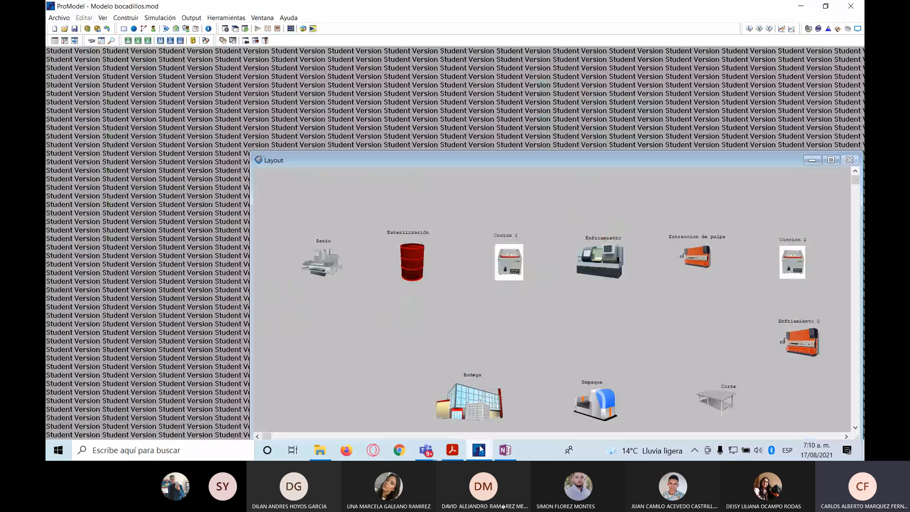
Open the process definitions and select the Guayaba record at Esterilización
left_click(115, 19)
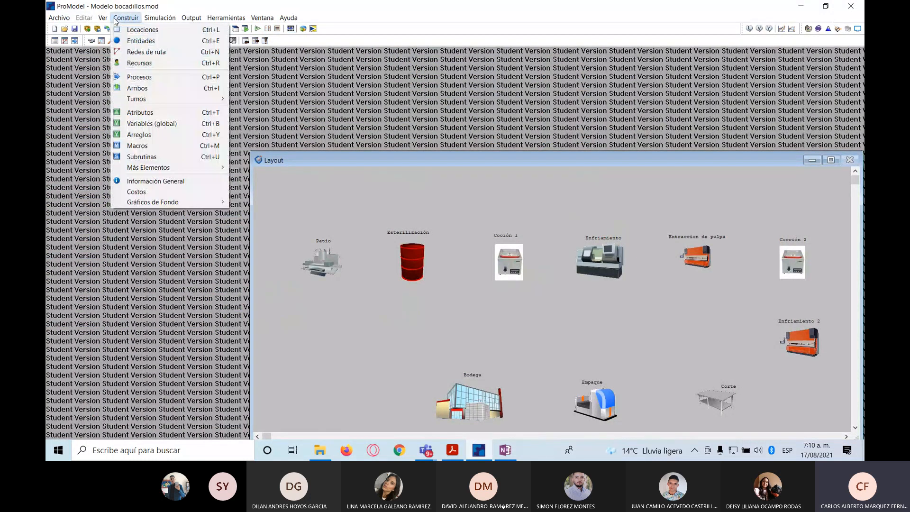
left_click(156, 78)
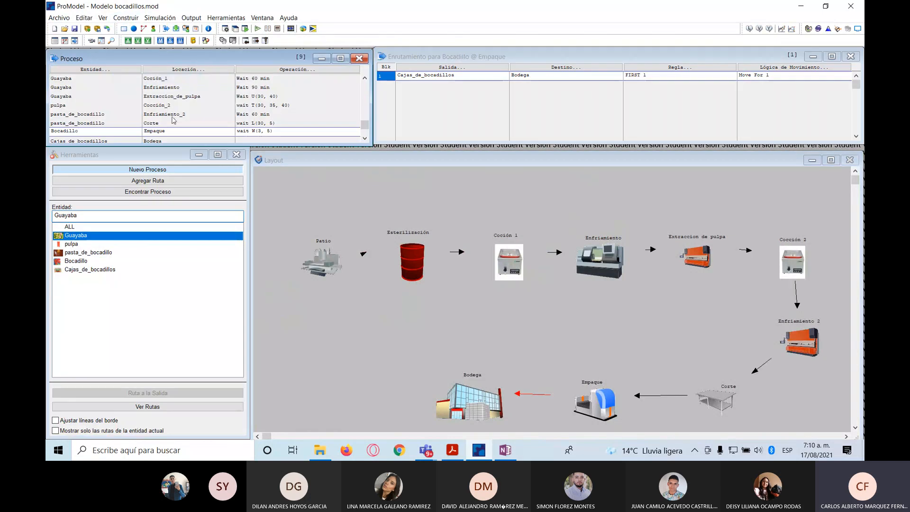
left_click(365, 81)
left_click(365, 81)
left_click(365, 81)
left_click(365, 81)
left_click(365, 80)
left_click(365, 80)
left_click(365, 81)
left_click(365, 80)
left_click(221, 86)
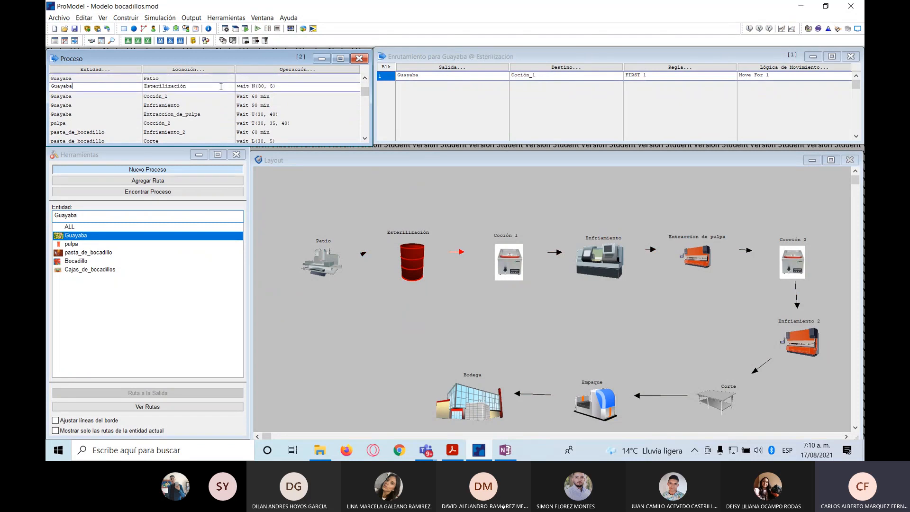
Insert a Get statement for the first listed worker resource directly above wait N(30, 5) in the Esterilización operation
left_click(288, 70)
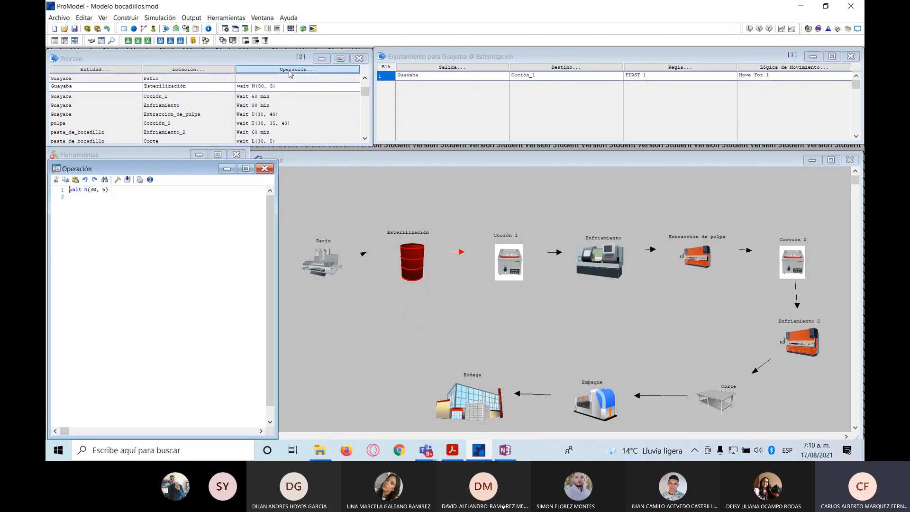
key("Return")
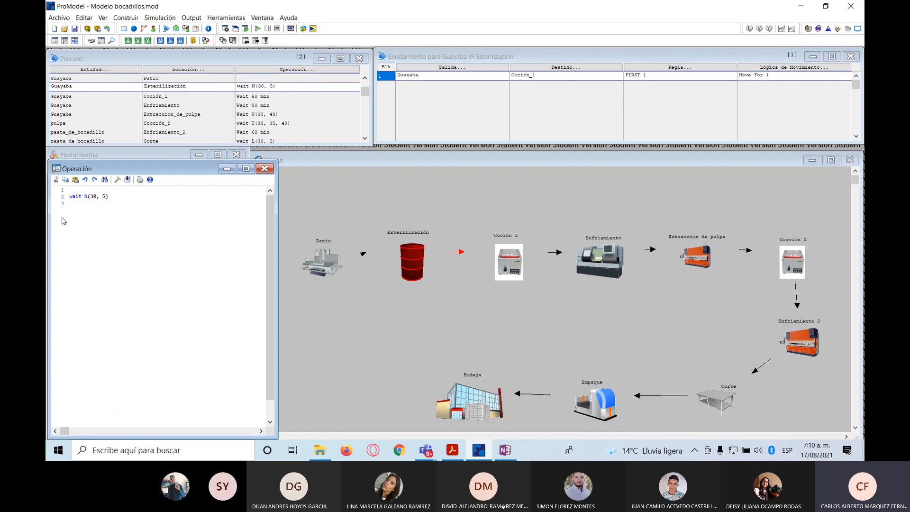
left_click(118, 179)
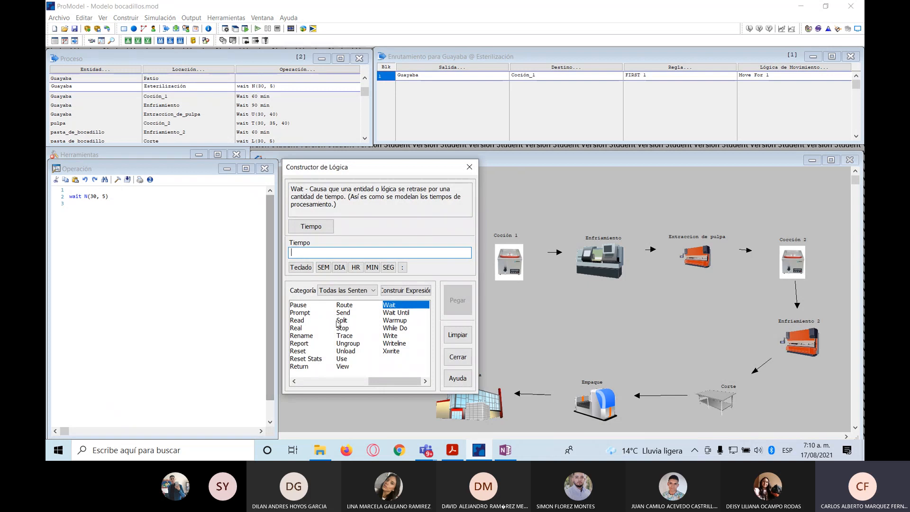
left_click_drag(392, 384, 352, 382)
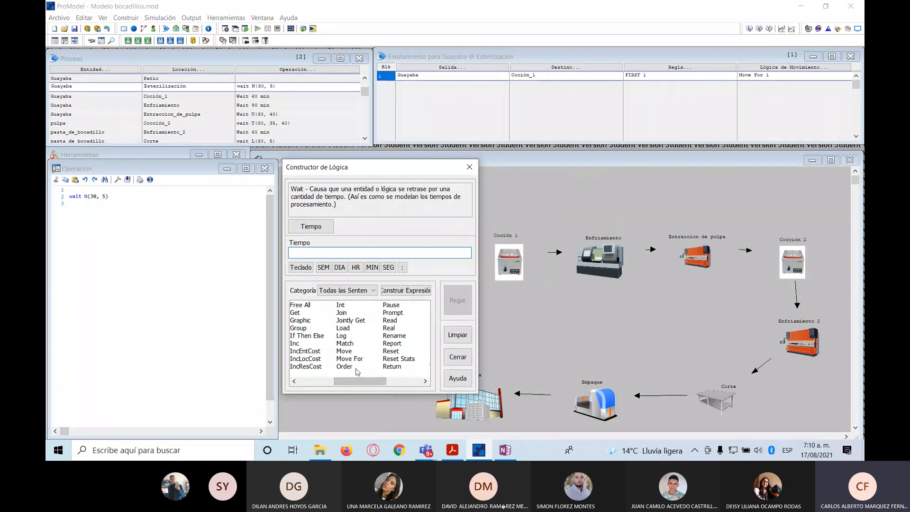
left_click(301, 314)
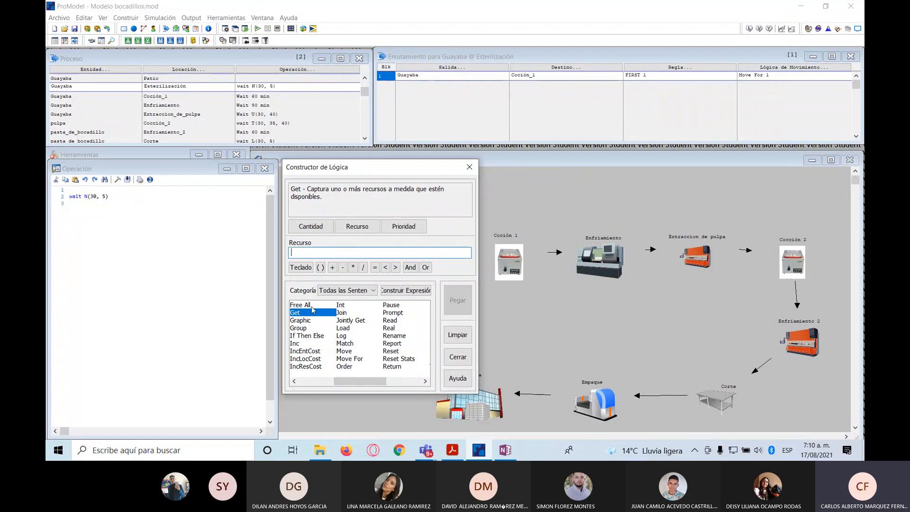
left_click(355, 227)
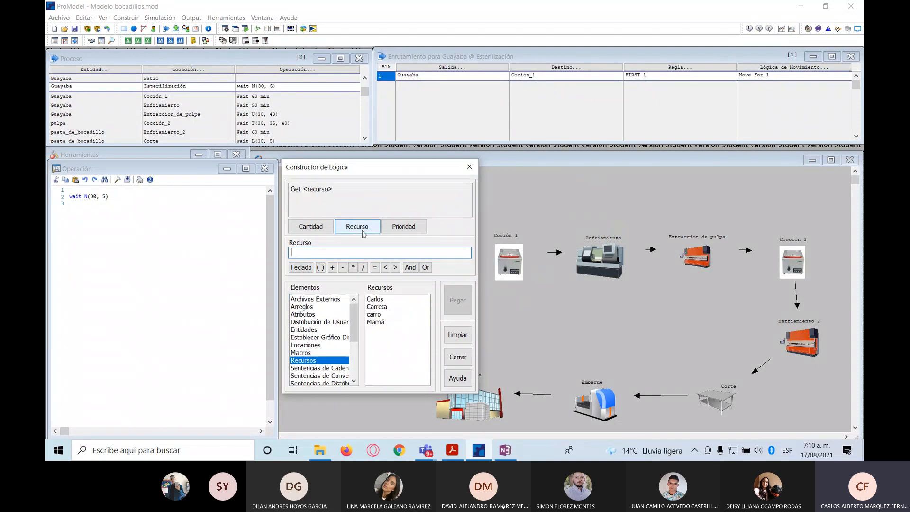
left_click(379, 301)
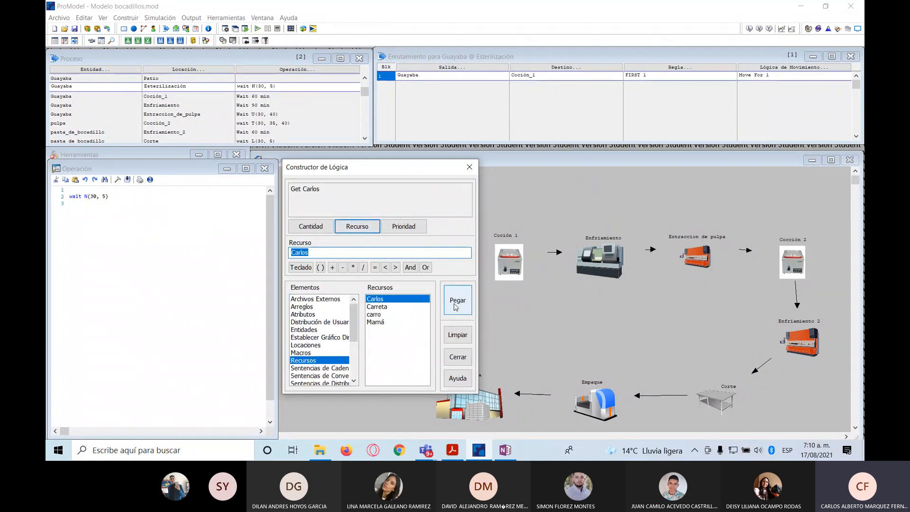
left_click(458, 307)
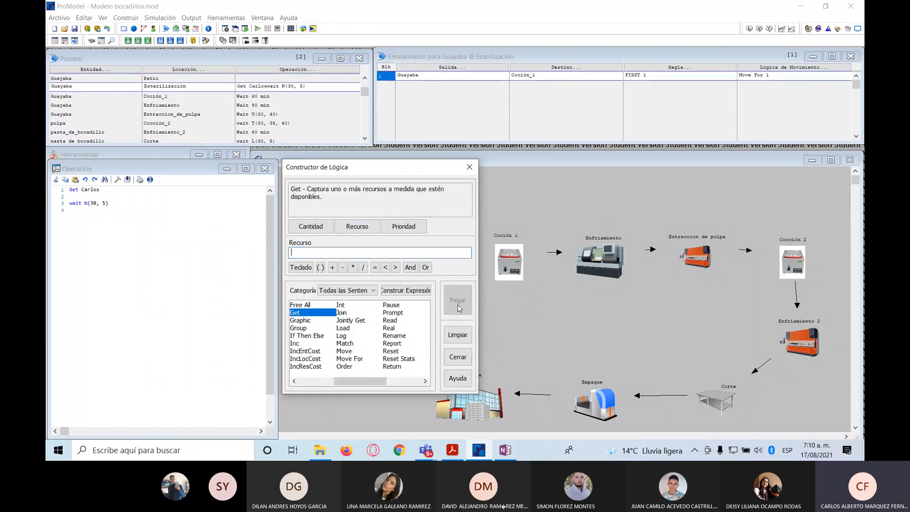
left_click(469, 167)
key("Delete")
key("Delete")
type("w")
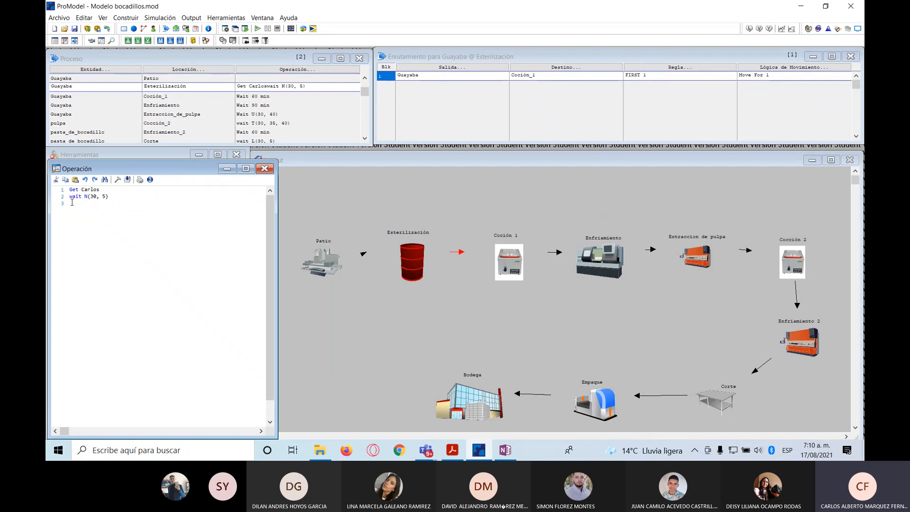
Add a Free statement releasing the same worker resource below wait N(30, 5) in the Esterilización operation
left_click(119, 181)
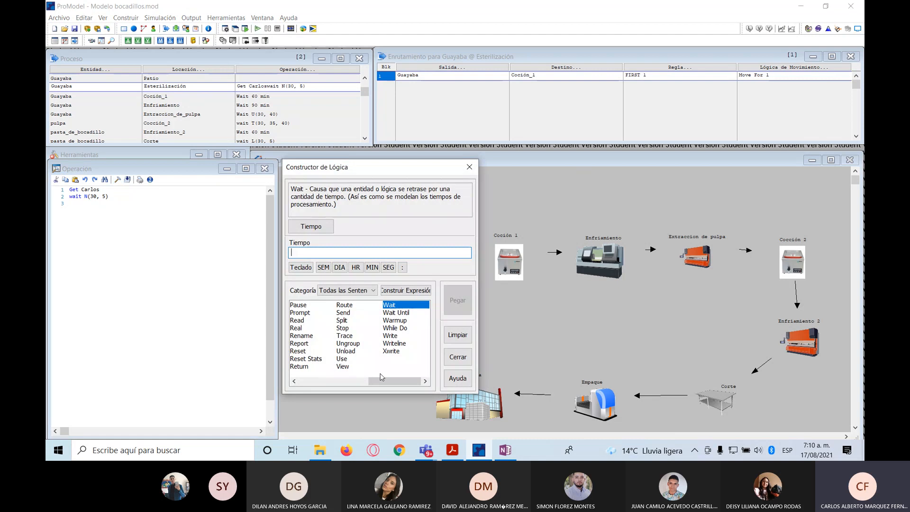
left_click_drag(383, 384, 345, 380)
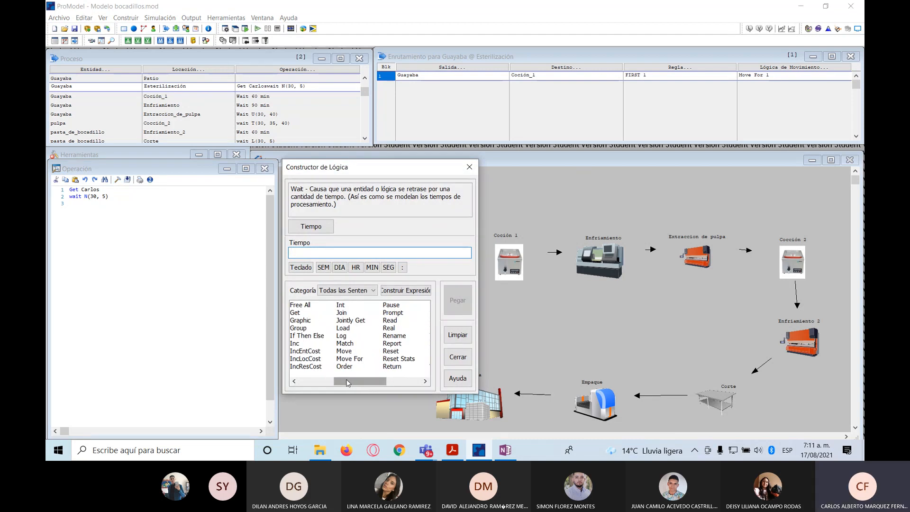
left_click_drag(345, 379, 331, 378)
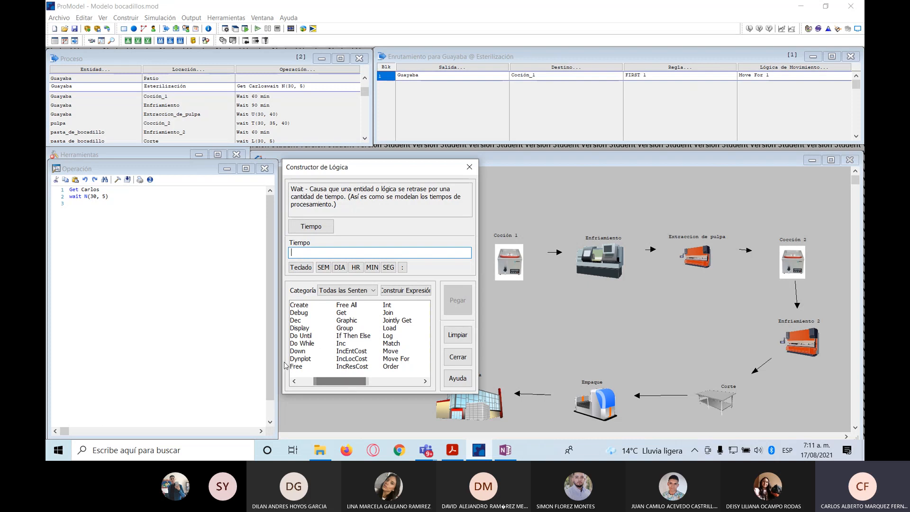
left_click(299, 367)
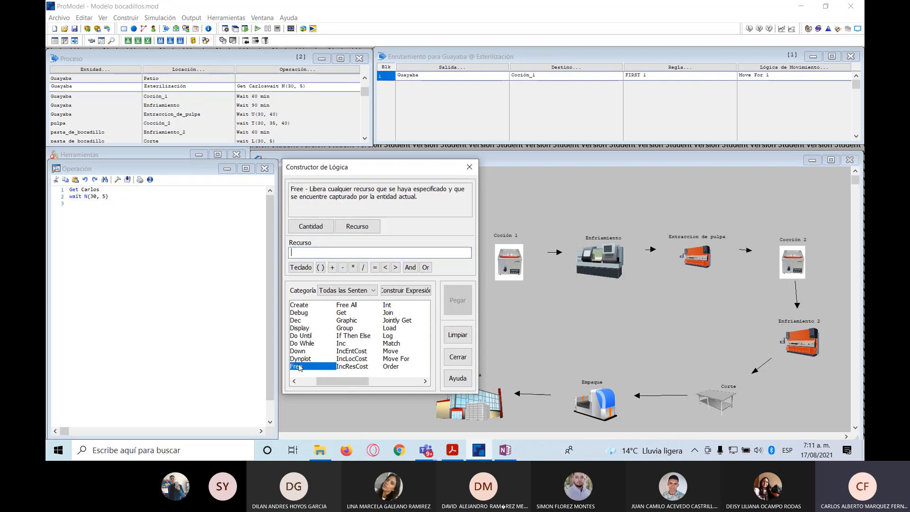
left_click(353, 229)
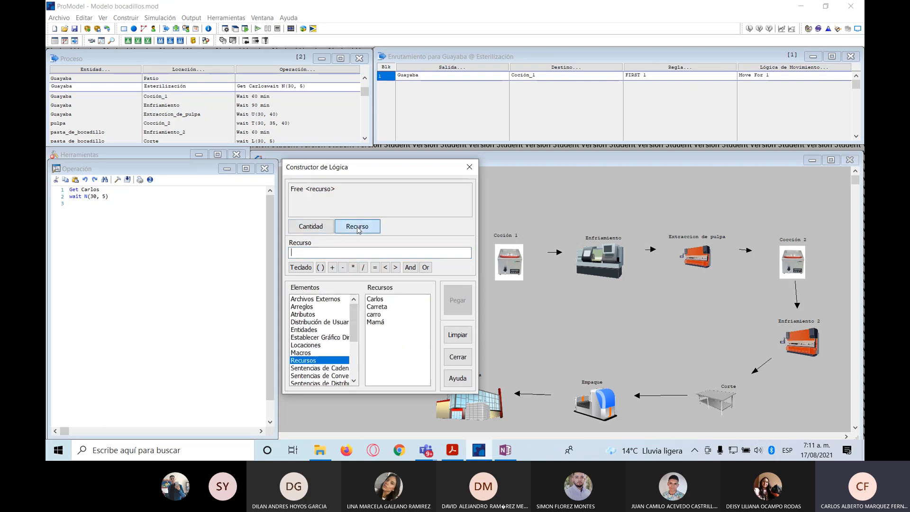
left_click(379, 300)
left_click(458, 301)
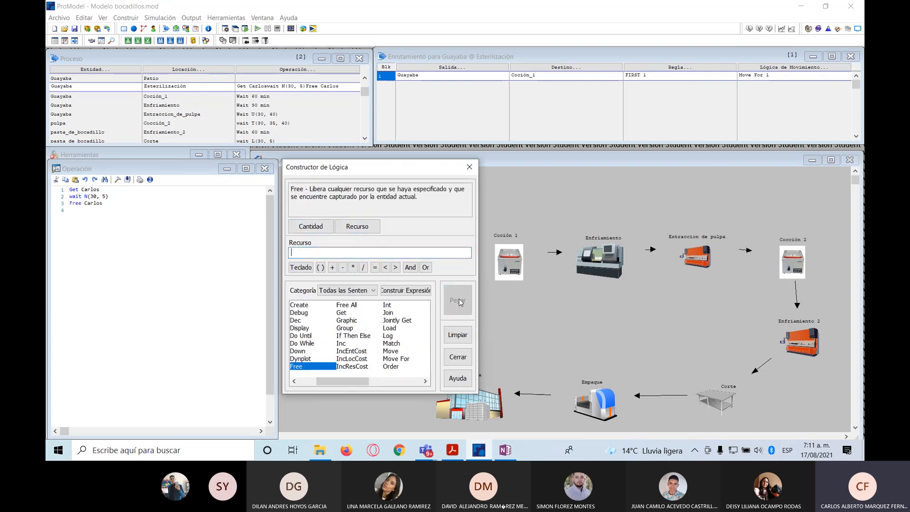
left_click(469, 167)
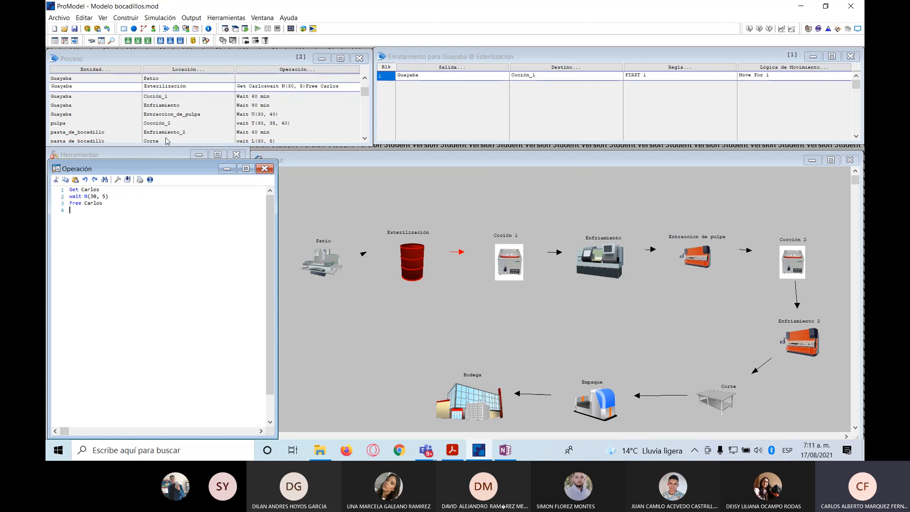
Insert a Get statement for the first listed worker resource directly above Wait U(30, 40) in the Guayaba operation at Extraccion_de_pulpa
left_click(197, 114)
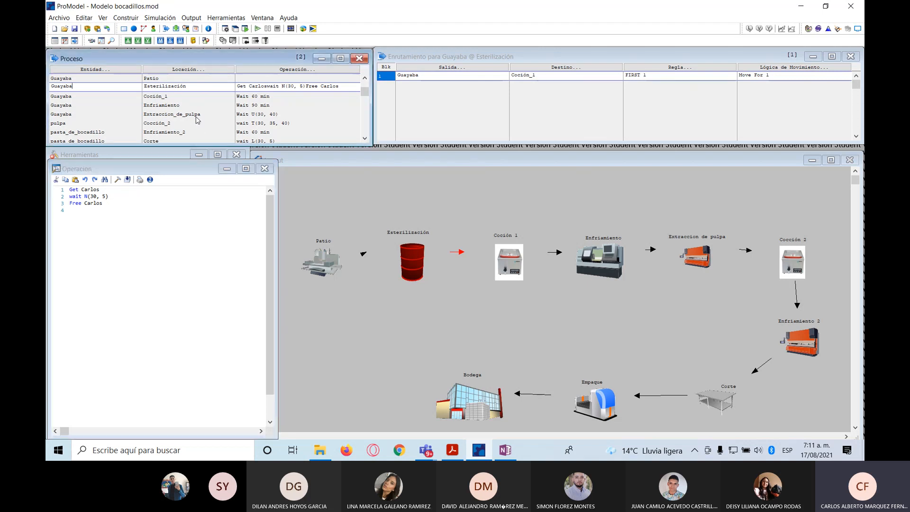
left_click(297, 69)
key("Return")
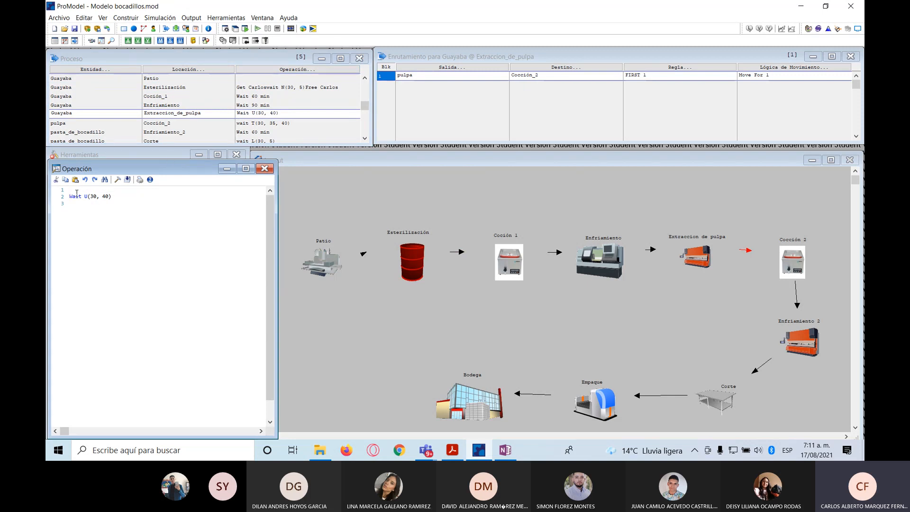
left_click(118, 180)
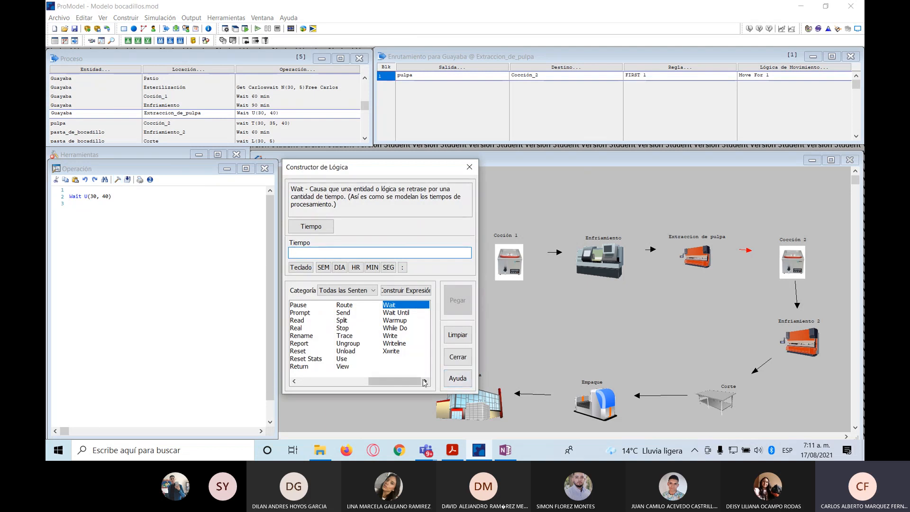
left_click_drag(403, 378, 358, 378)
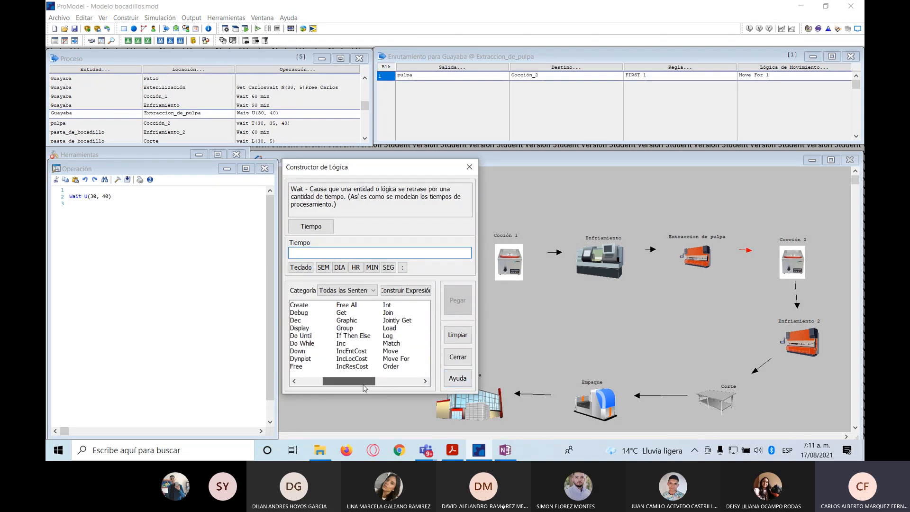
left_click(349, 314)
left_click(357, 226)
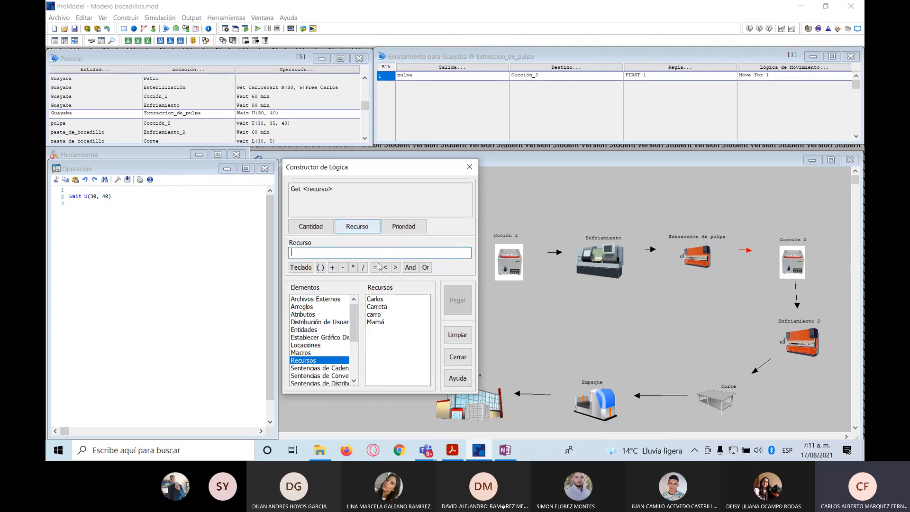
left_click(374, 299)
left_click(456, 299)
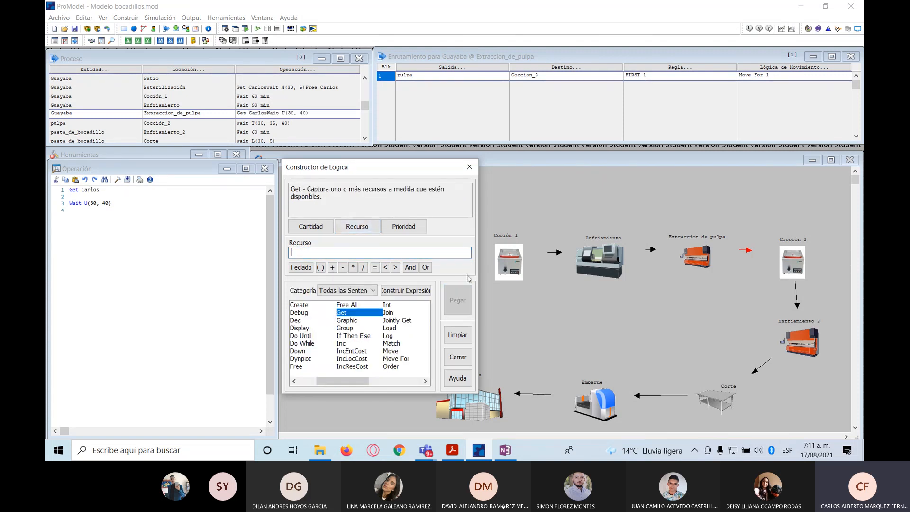
left_click(469, 167)
key("Delete")
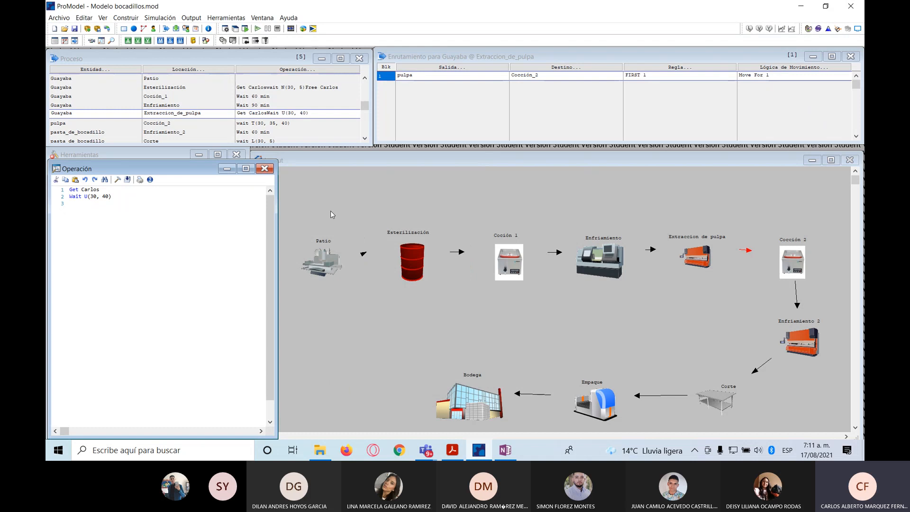
Add a Free statement releasing the same worker resource below Wait U(30, 40) in the Extraccion_de_pulpa operation
left_click(118, 179)
left_click_drag(407, 386, 326, 382)
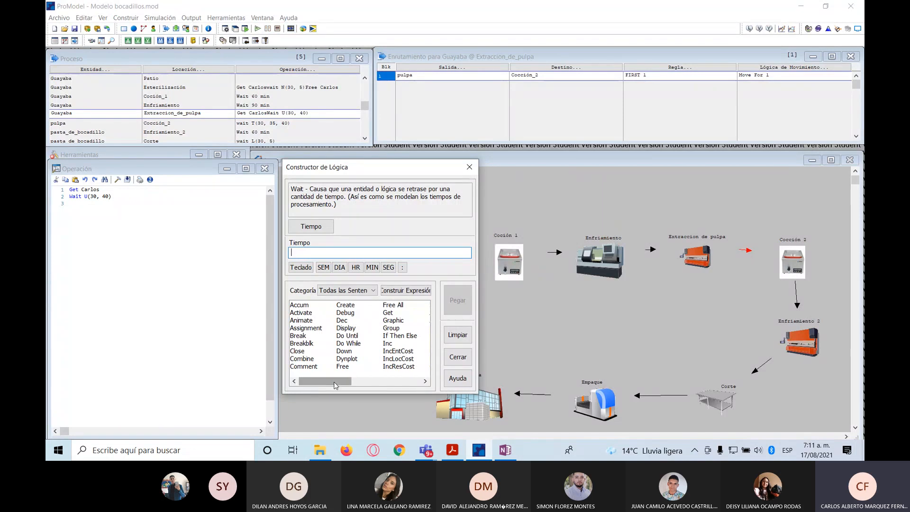
left_click(341, 366)
left_click(358, 231)
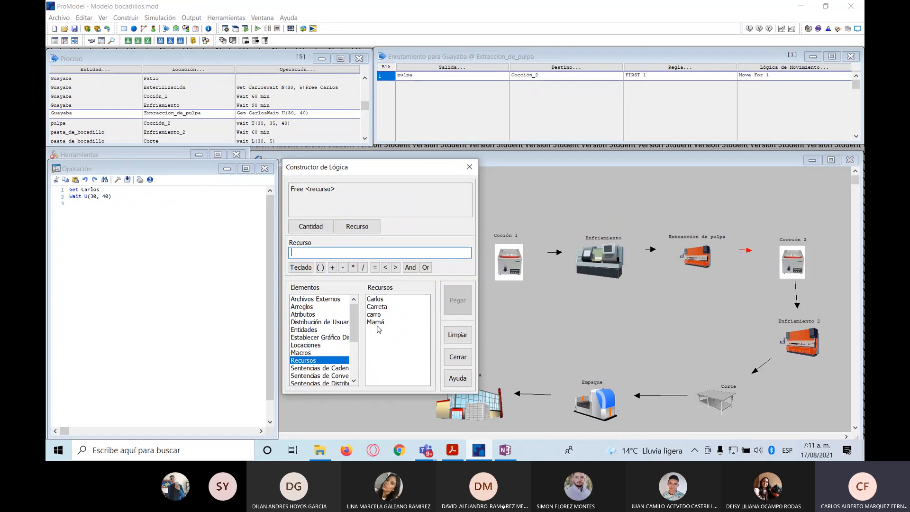
left_click(375, 299)
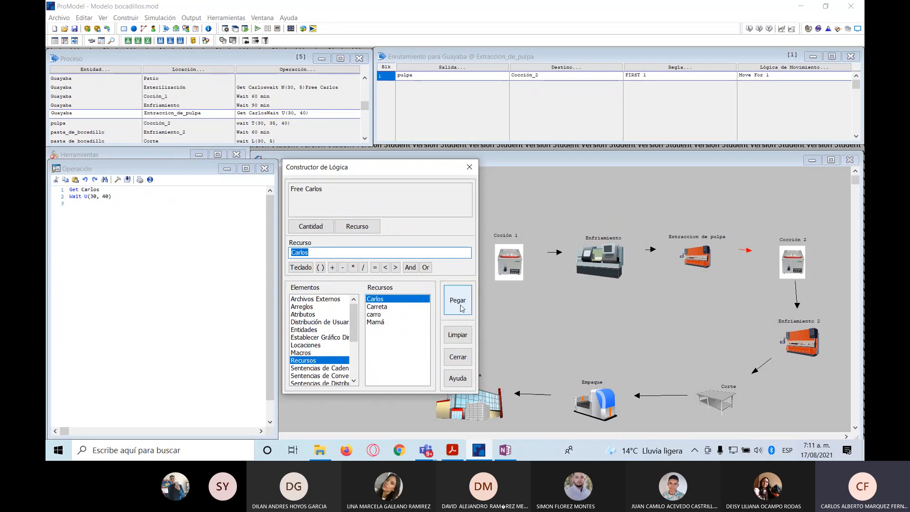
left_click(458, 300)
left_click(474, 172)
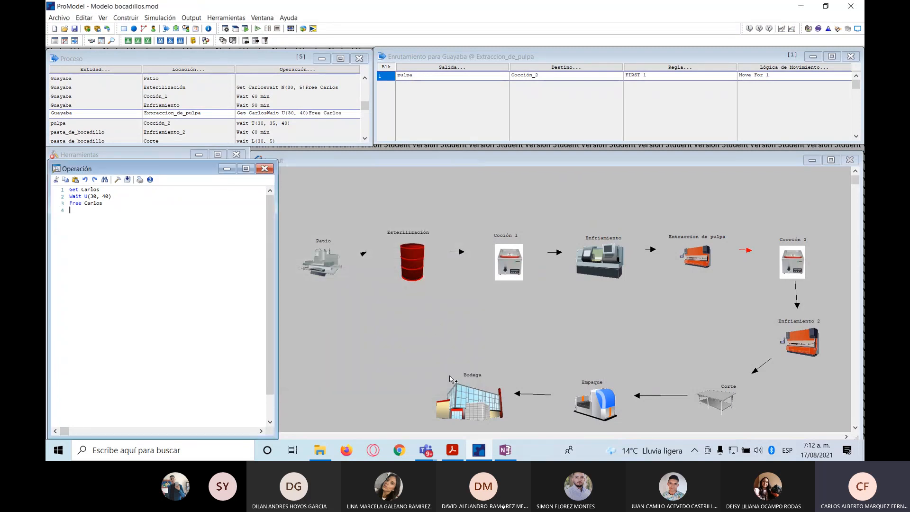
Check the station workers in the OneNote sketch, return to ProModel and select the pasta_de_bocadillo record at Corte
left_click(507, 456)
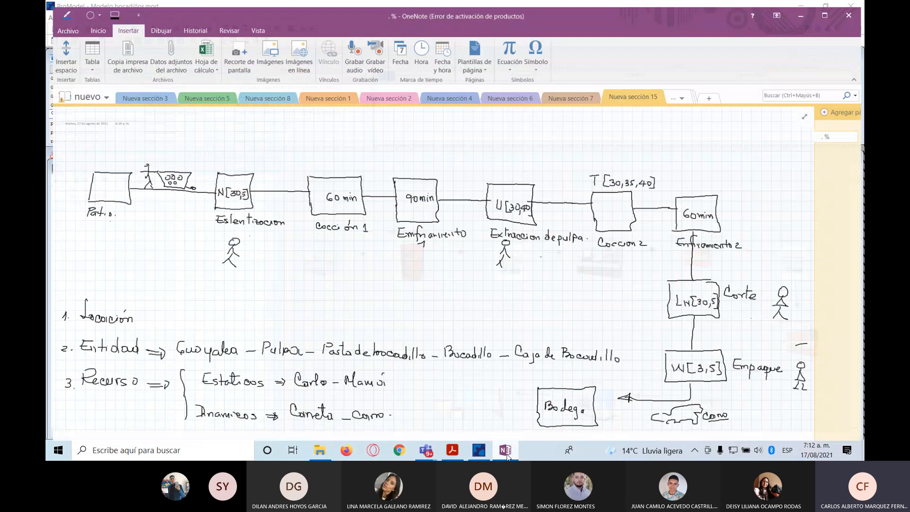
left_click(499, 456)
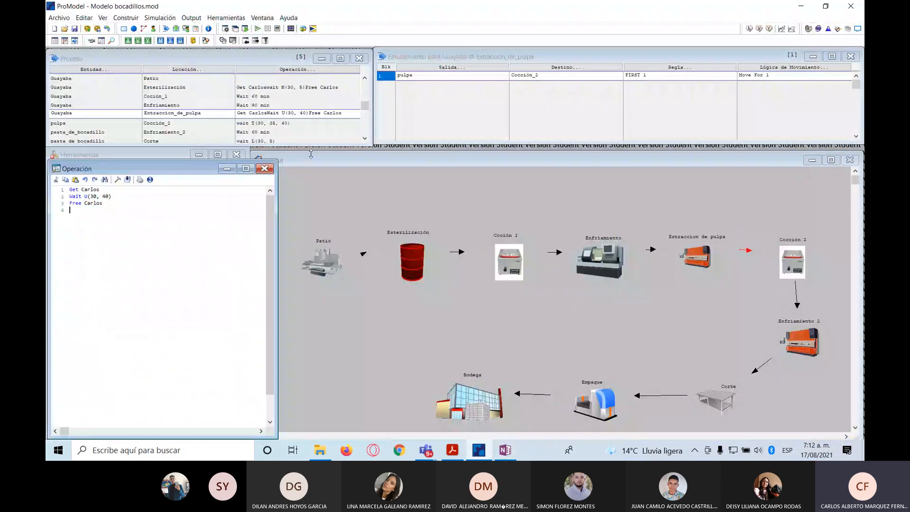
left_click(365, 138)
left_click(364, 139)
left_click(365, 139)
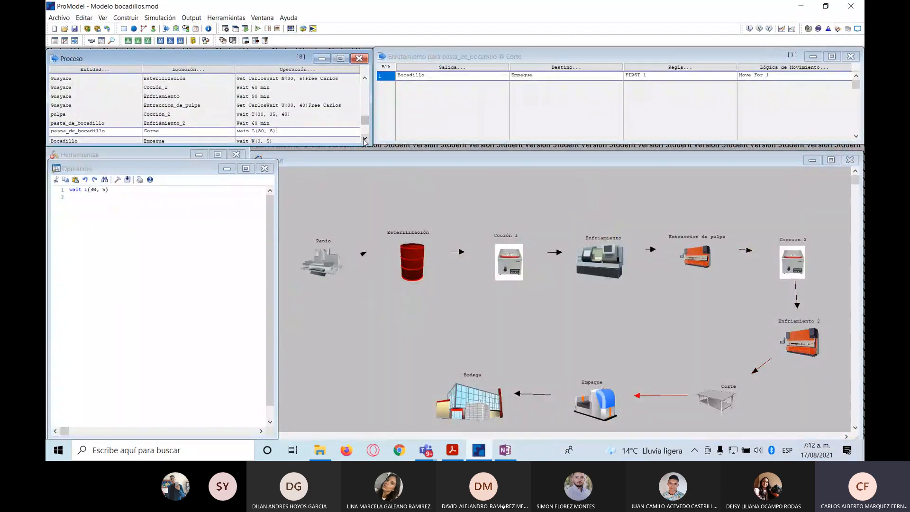
Insert a Get statement for the Mamá resource directly above wait L(30, 5) in the Corte operation
left_click(287, 69)
key("Return")
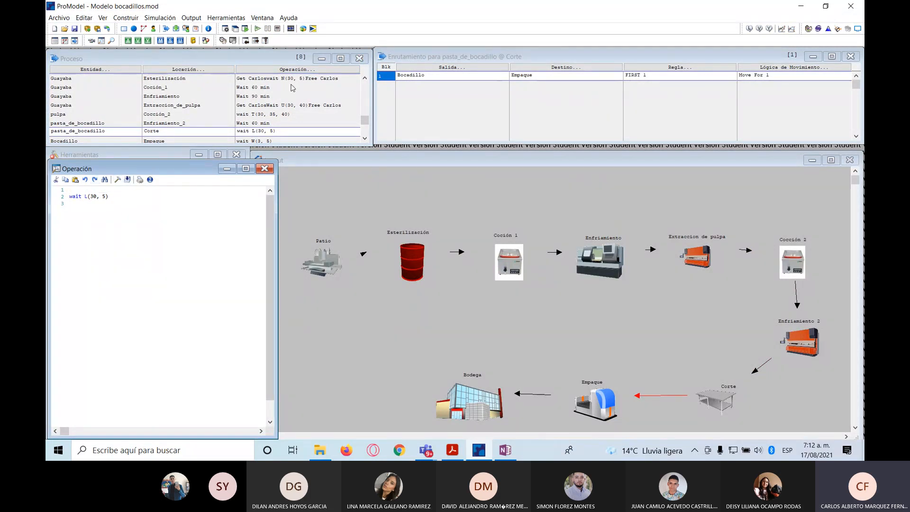
left_click(117, 180)
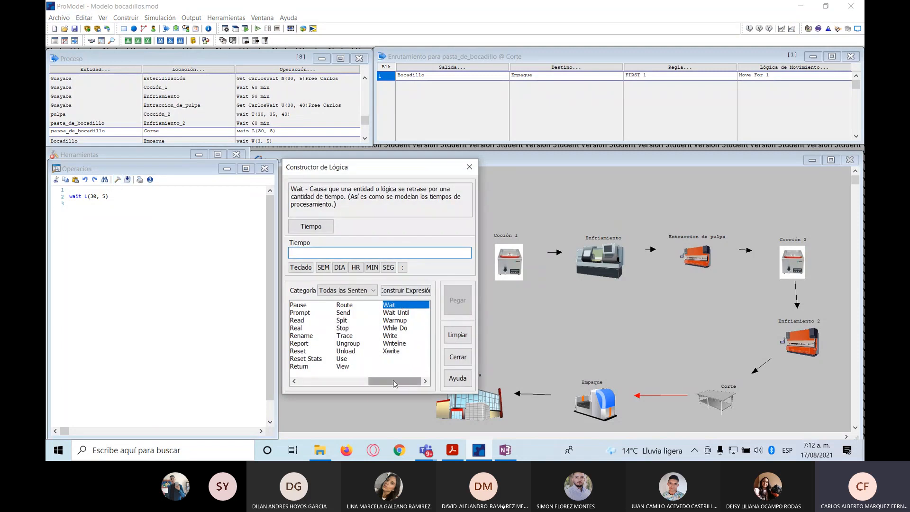
left_click_drag(399, 382, 351, 383)
left_click(352, 313)
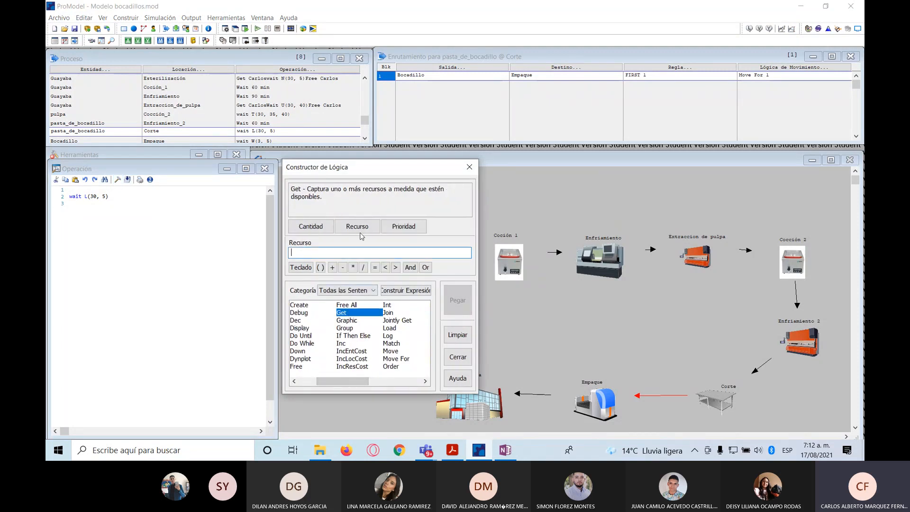
left_click(359, 227)
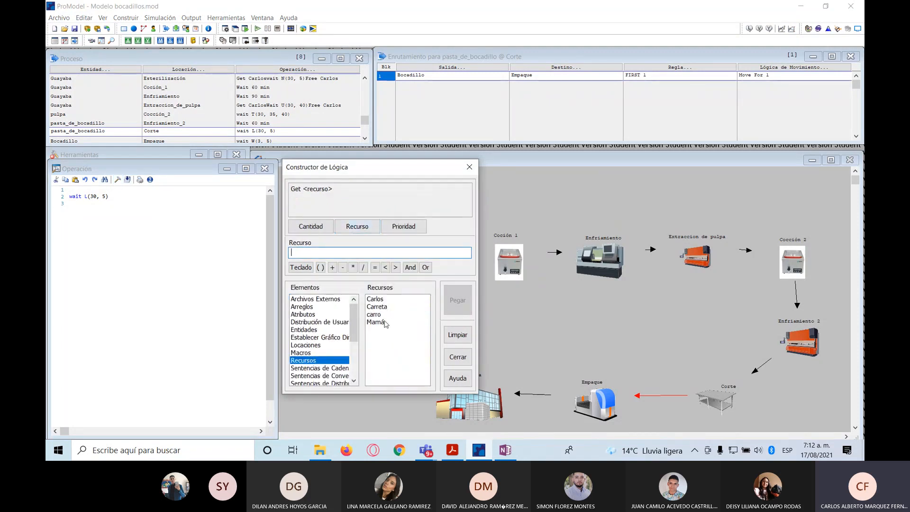
left_click(375, 322)
left_click(458, 304)
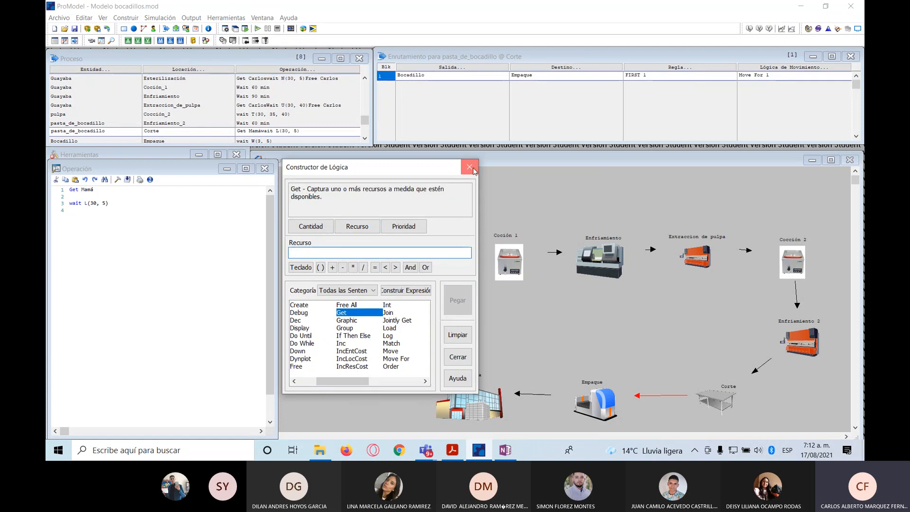
left_click(470, 167)
key("Delete")
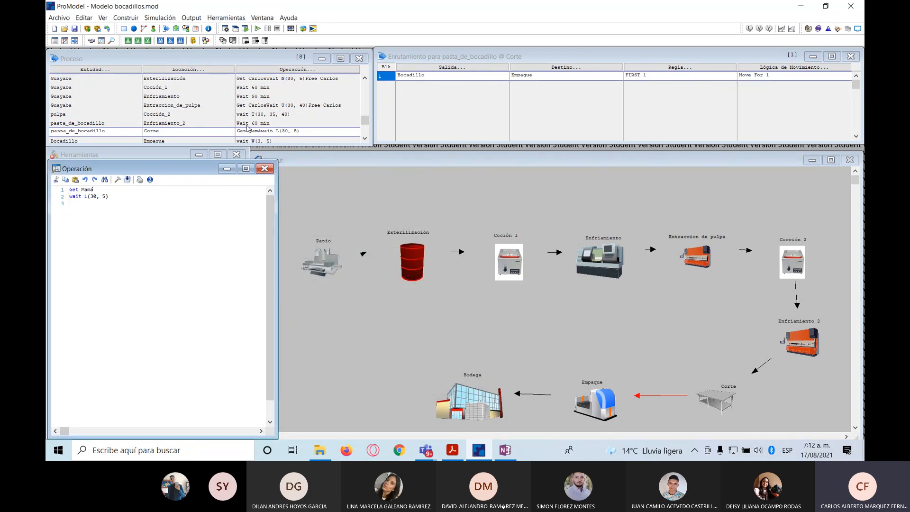
Add a Free statement releasing the Mamá resource below wait L(30, 5) in the Corte operation
left_click(118, 179)
left_click_drag(391, 379, 339, 377)
left_click(296, 366)
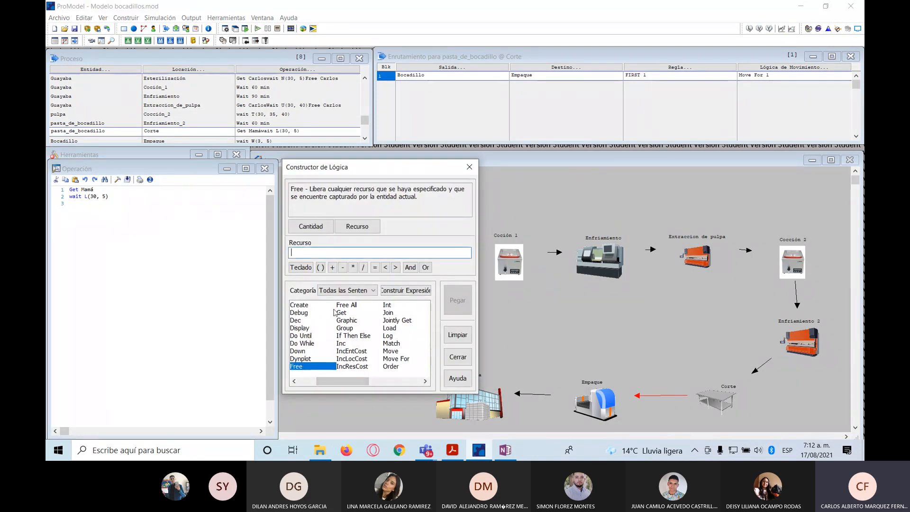
left_click(357, 226)
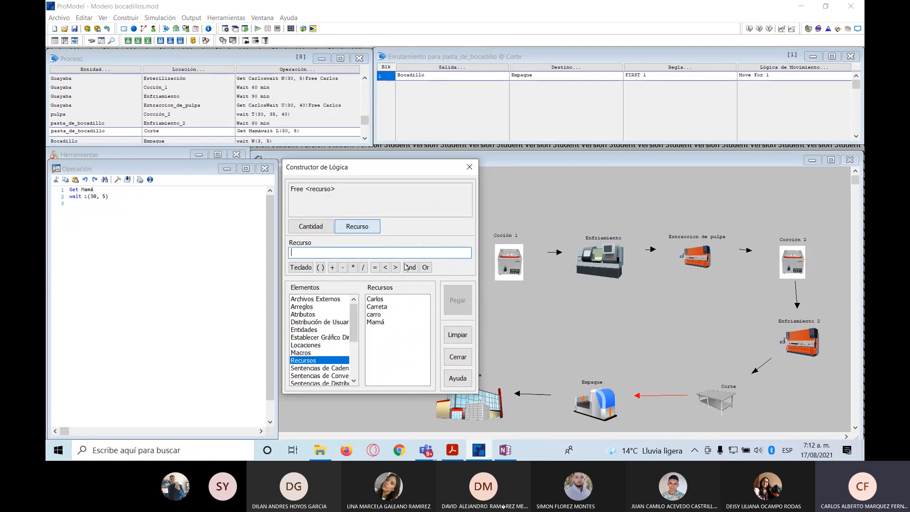
left_click(385, 322)
left_click(457, 300)
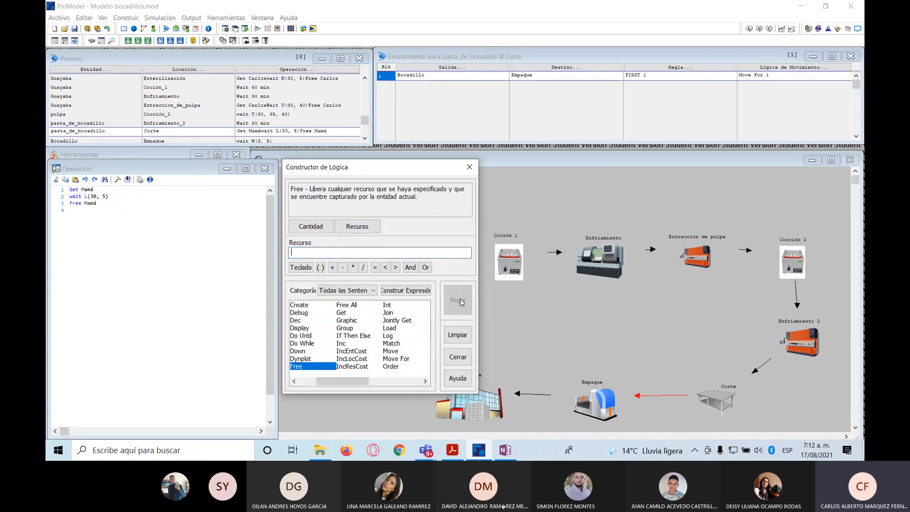
left_click(474, 171)
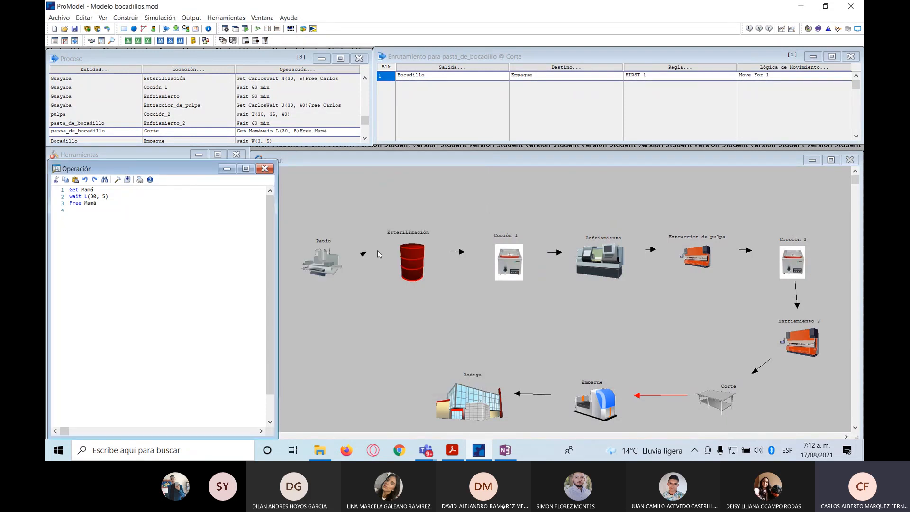
Insert a Get statement for the Mamá resource directly above wait W(3, 5) in the Bocadillo operation at Empaque
left_click(365, 138)
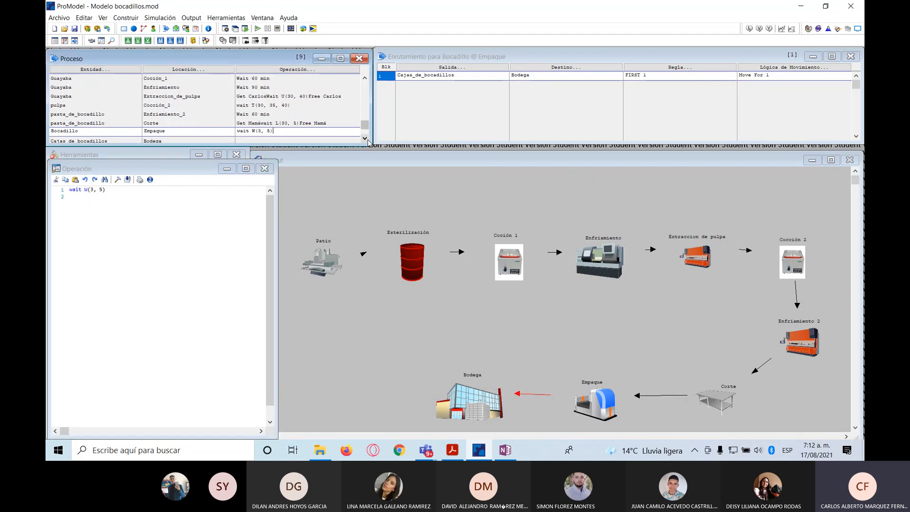
left_click(289, 70)
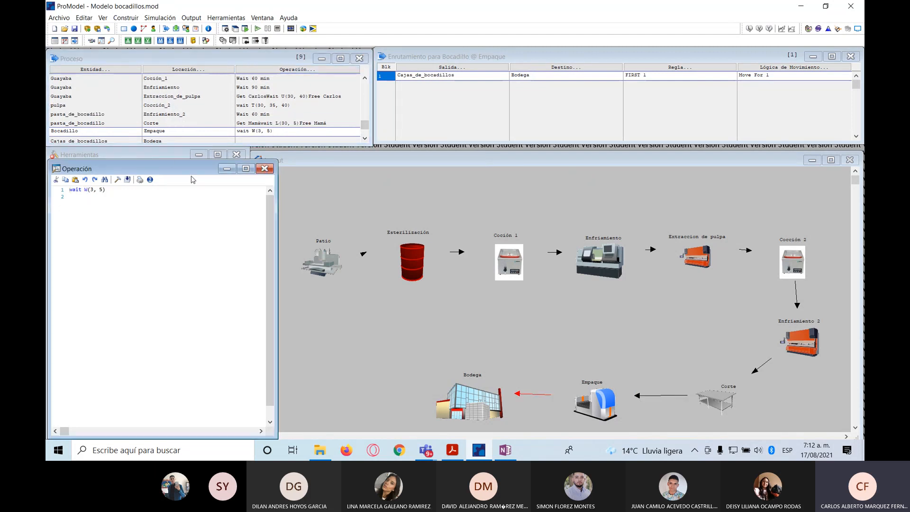
key("Return")
left_click(117, 179)
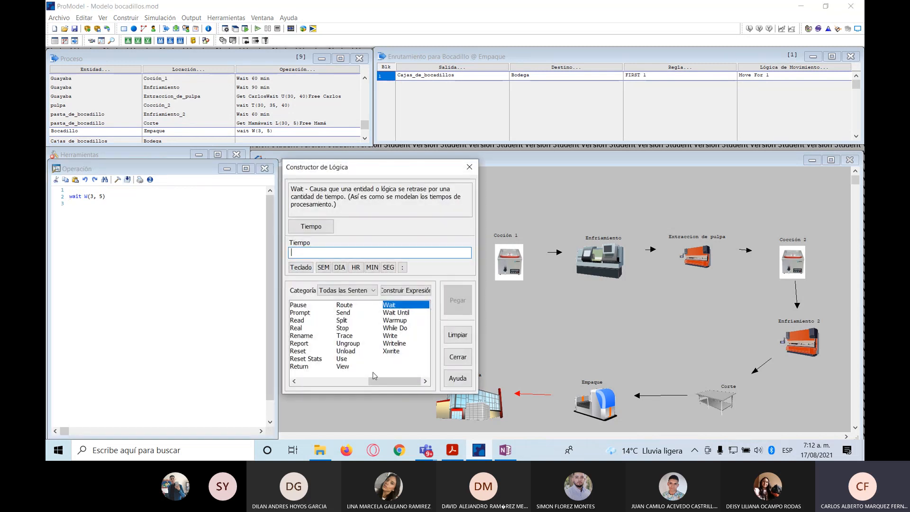
left_click_drag(375, 381, 299, 388)
left_click(396, 313)
left_click(360, 227)
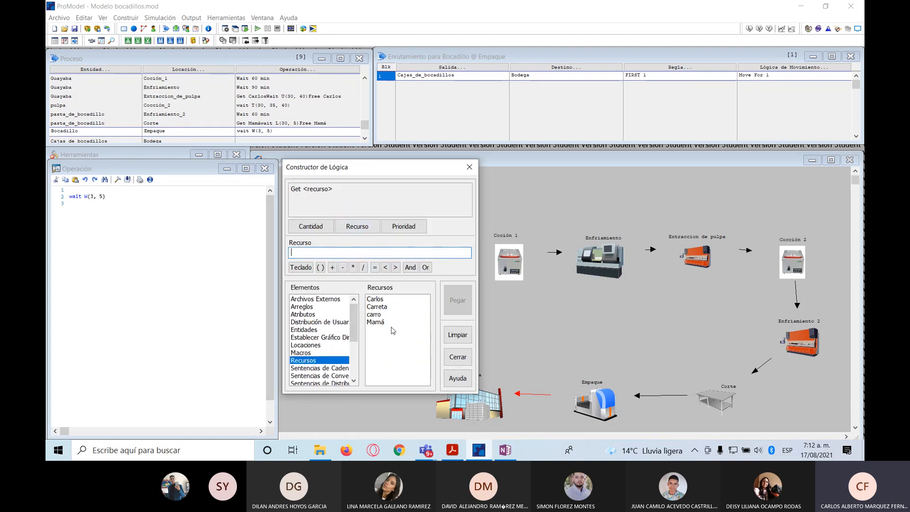
left_click(387, 322)
left_click(452, 303)
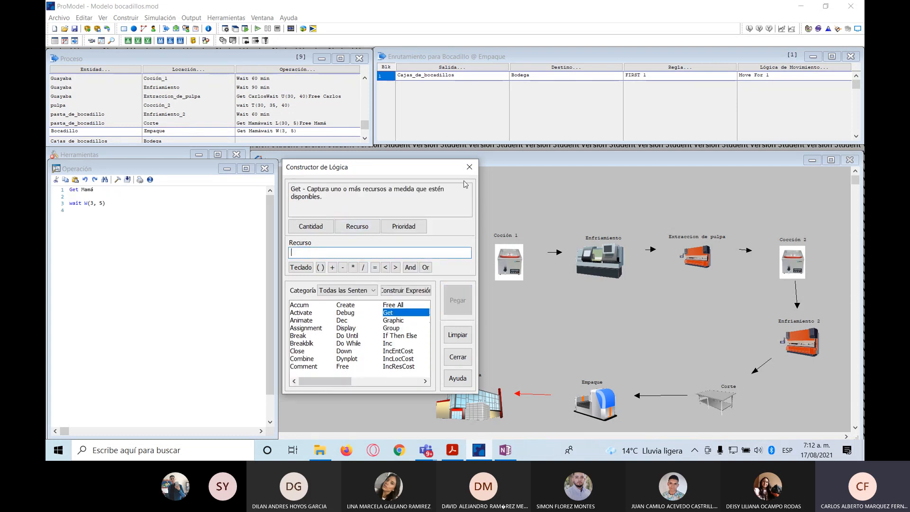
left_click(469, 167)
key("Delete")
Add a Free statement releasing the Mamá resource below wait W(3, 5) in the Empaque operation
left_click(118, 203)
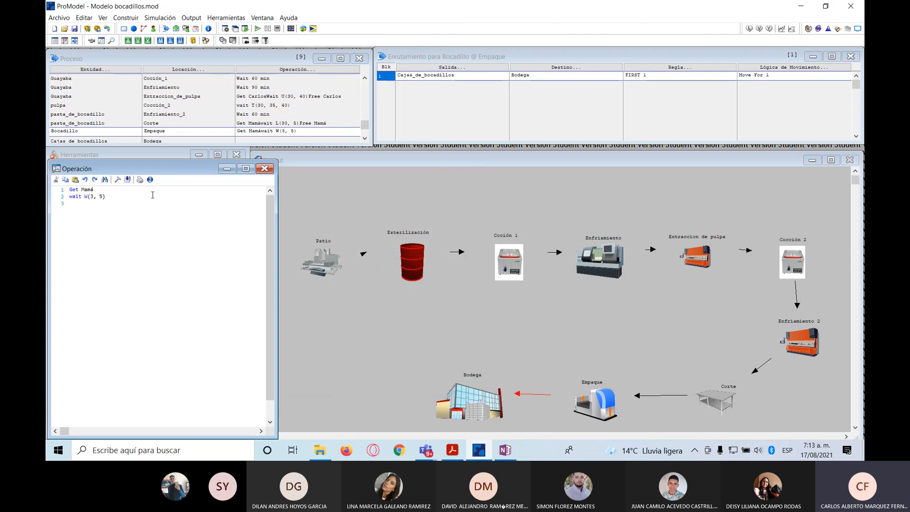
left_click(117, 179)
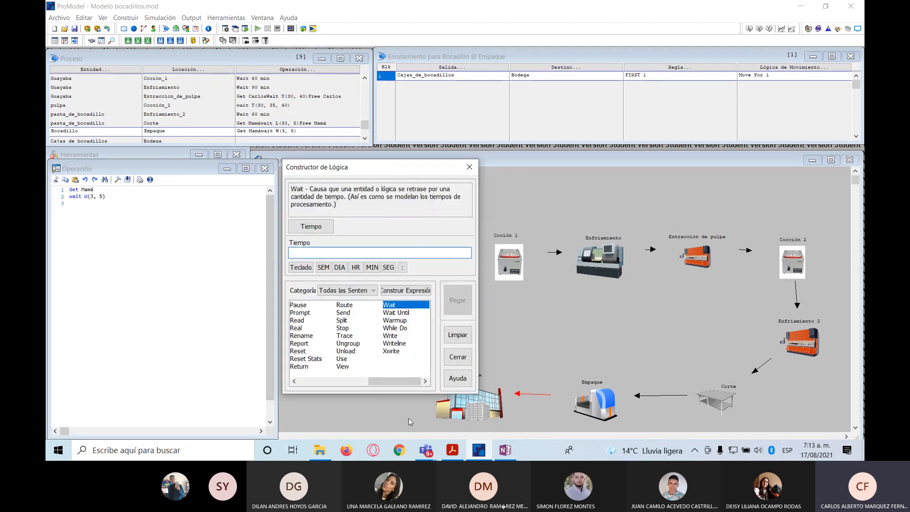
left_click_drag(400, 382, 318, 384)
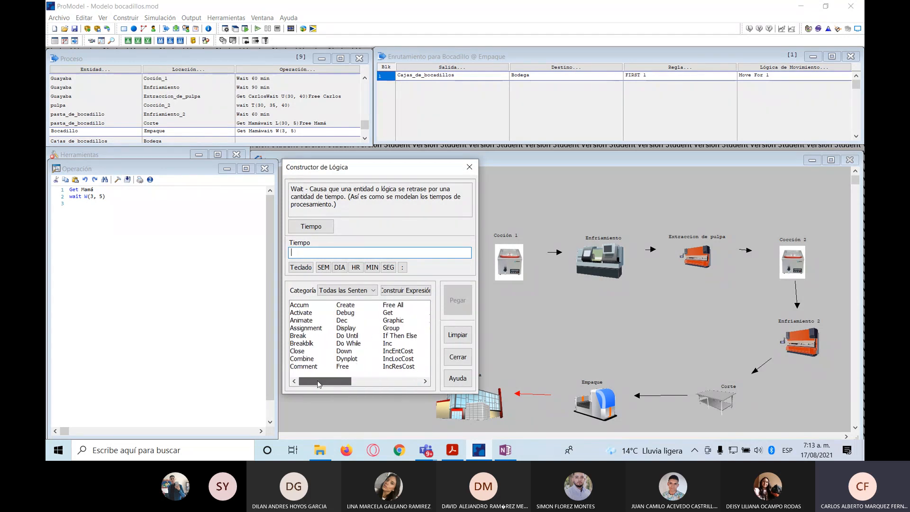
left_click(343, 366)
left_click(357, 226)
left_click(398, 322)
left_click(457, 303)
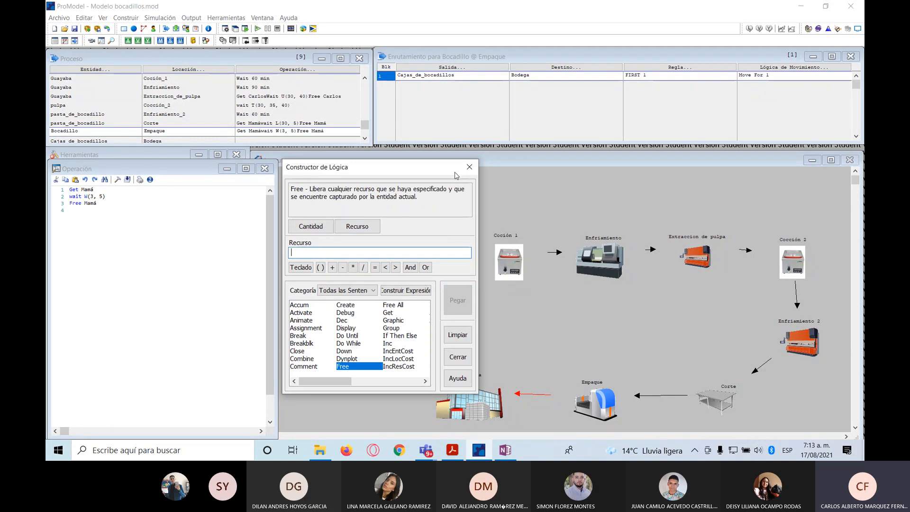
left_click(469, 166)
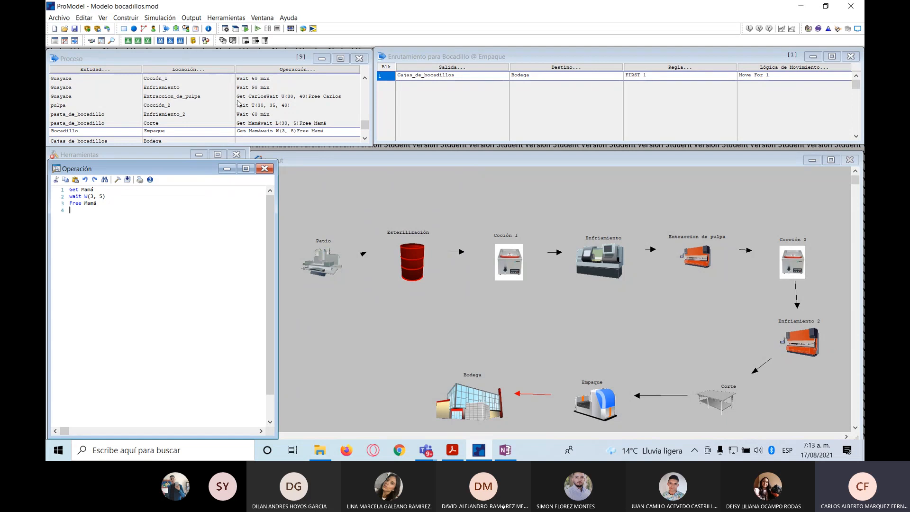
Run the simulation of the bocadillo production line model
left_click(258, 28)
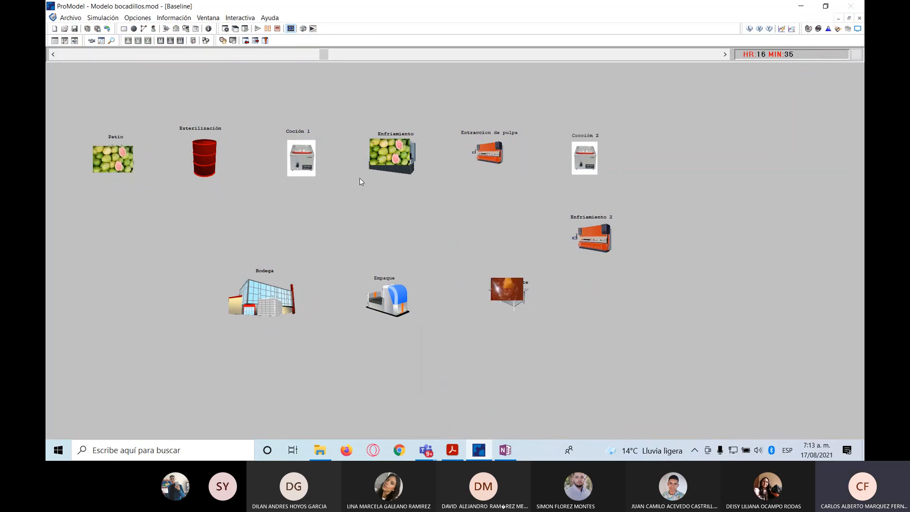
Speed up the running simulation, end it early and collect its statistics for the output report
left_click_drag(326, 52, 417, 54)
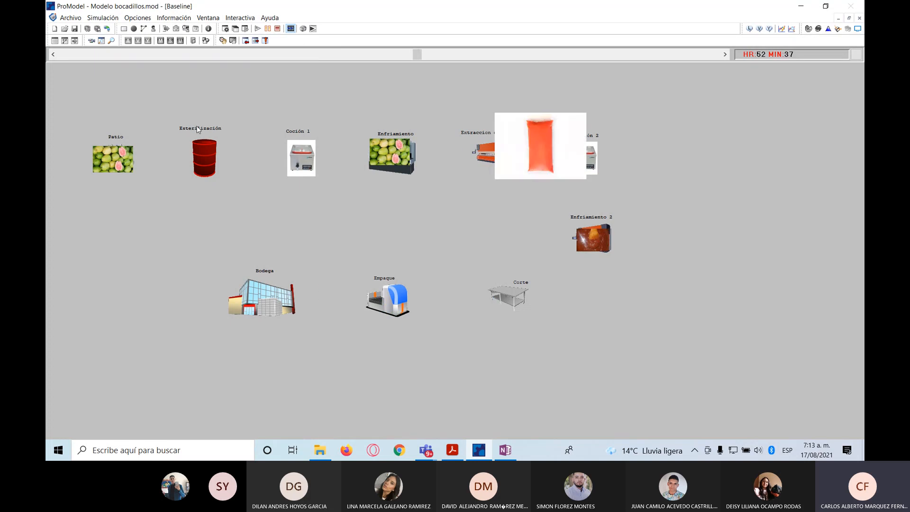
left_click(278, 29)
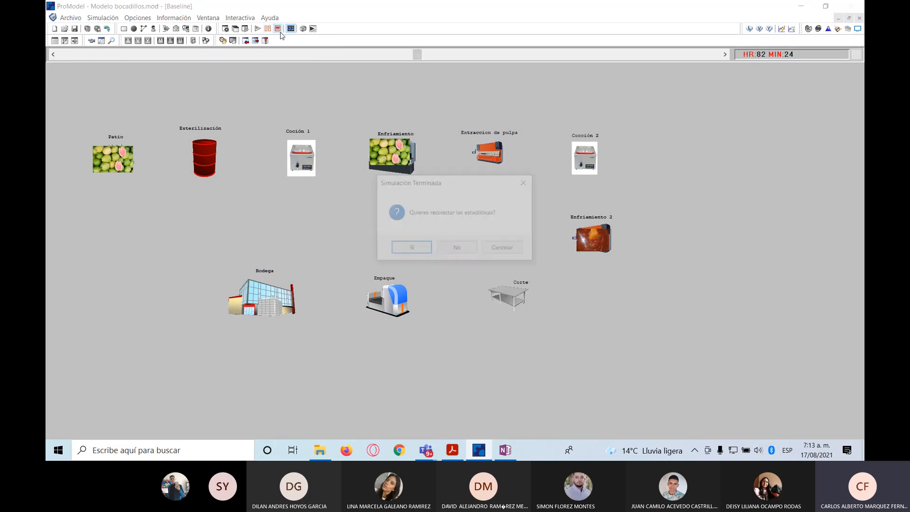
left_click(420, 251)
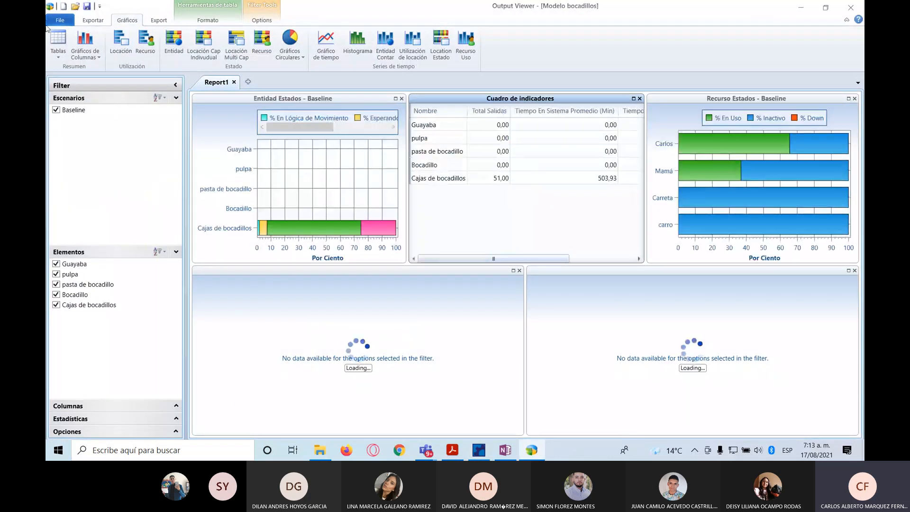
Examine the utilization percentages in the resource summary table, and close the output report without saving changes
left_click(58, 52)
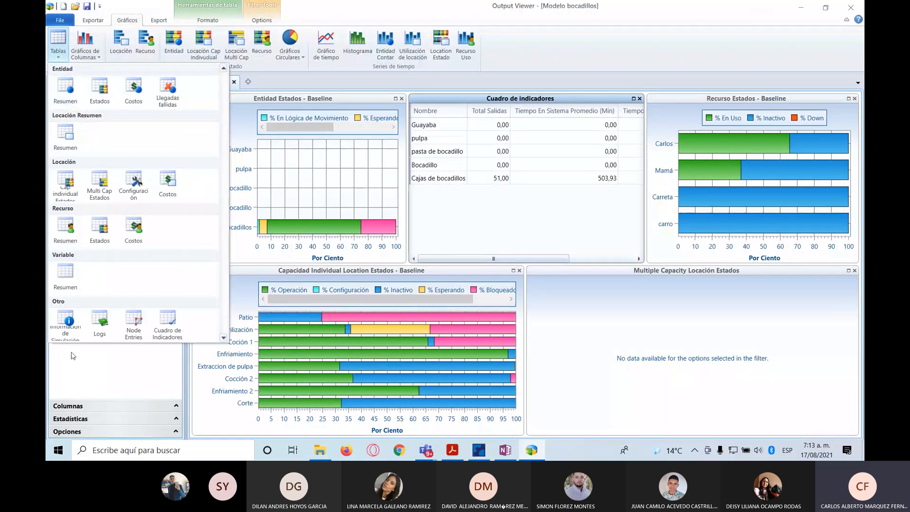
left_click(67, 239)
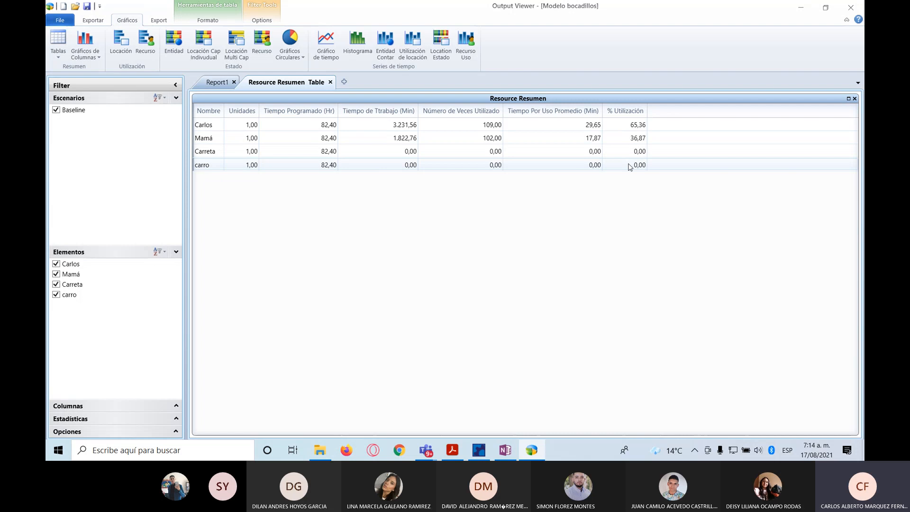
left_click(859, 9)
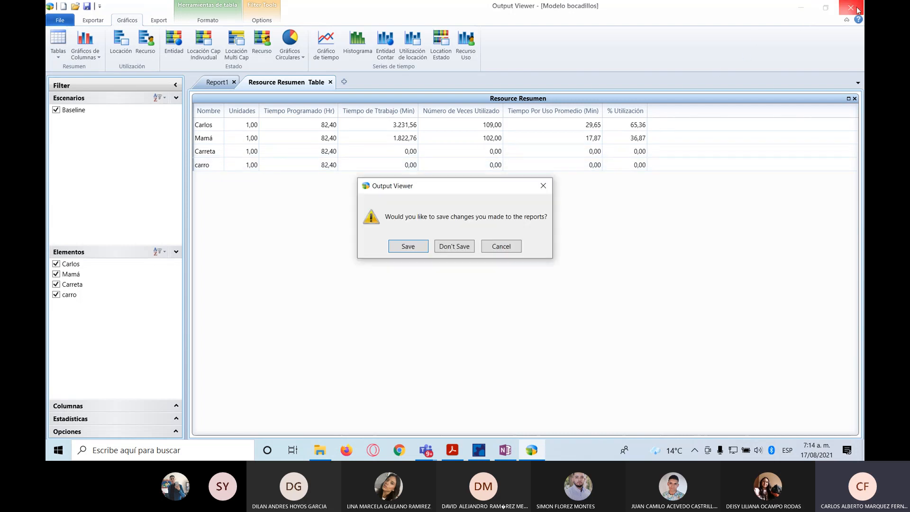
left_click(463, 251)
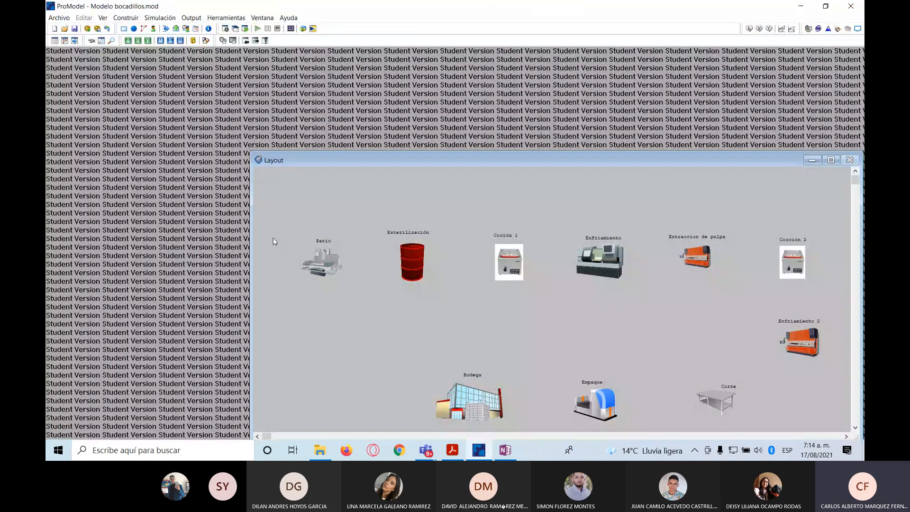
Review the Carreta and carro transport resources in the model's resource definitions
left_click(125, 18)
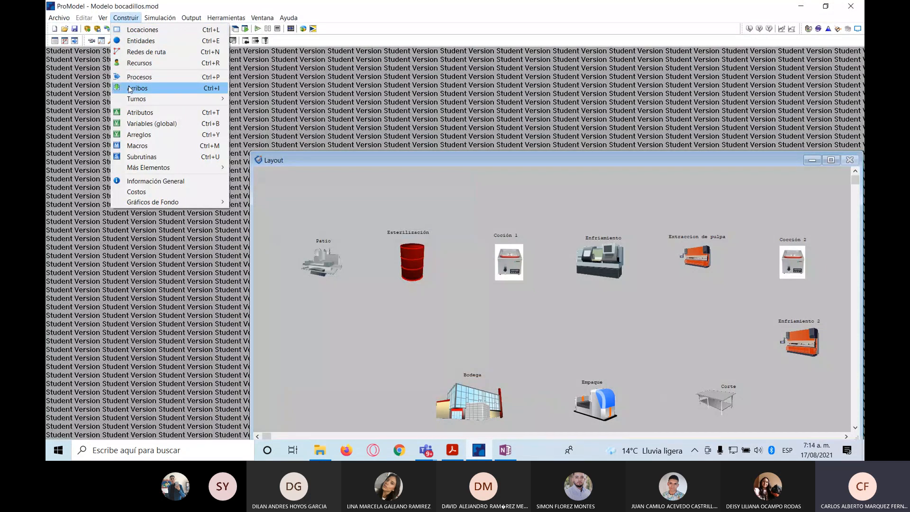
left_click(139, 63)
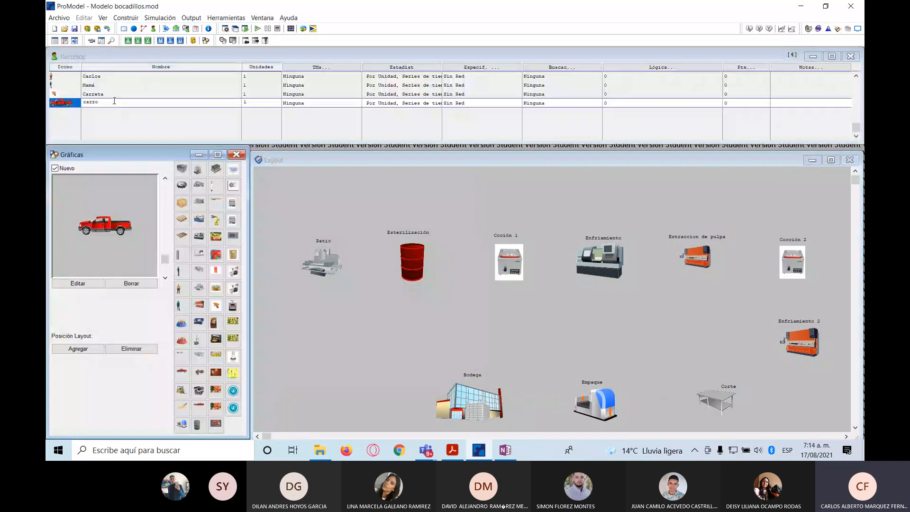
left_click(101, 94)
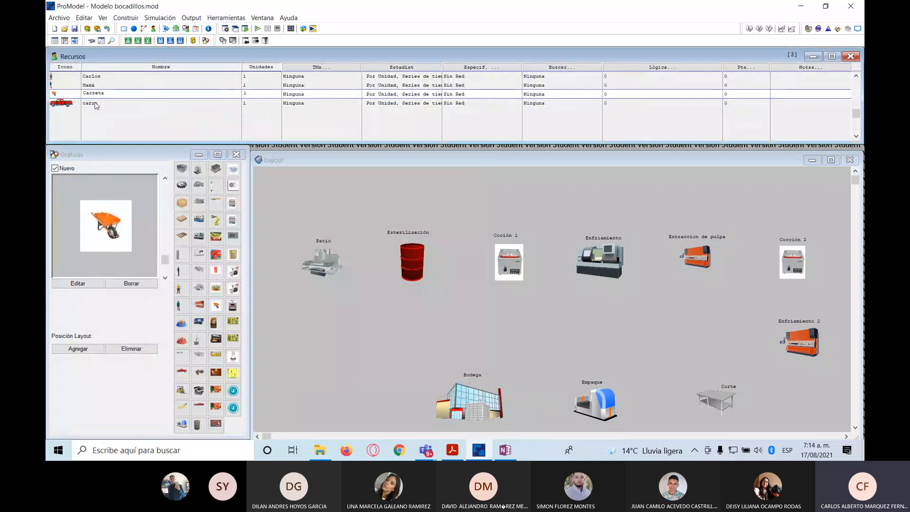
left_click(110, 101)
left_click(109, 94)
left_click(110, 106)
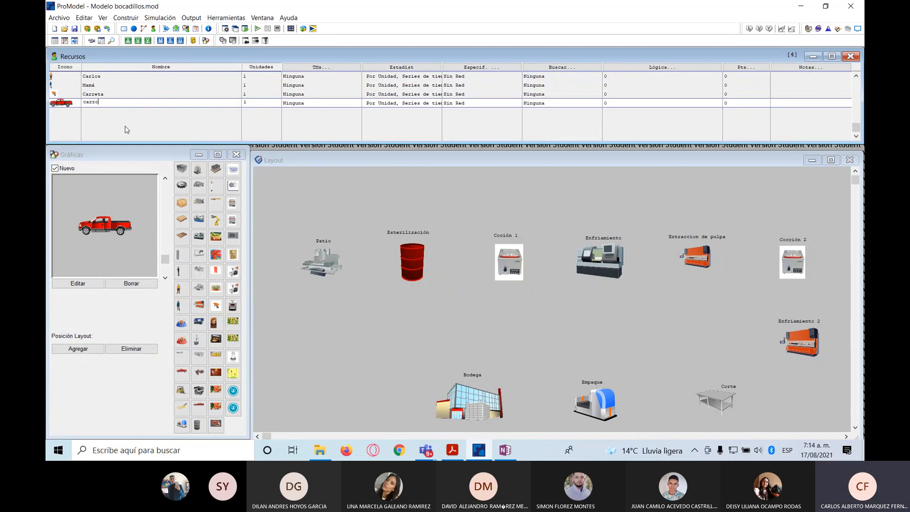
Create a path network named ruta1 and draw its path, about 29.4 long, from Patio to Esterilización
left_click(131, 19)
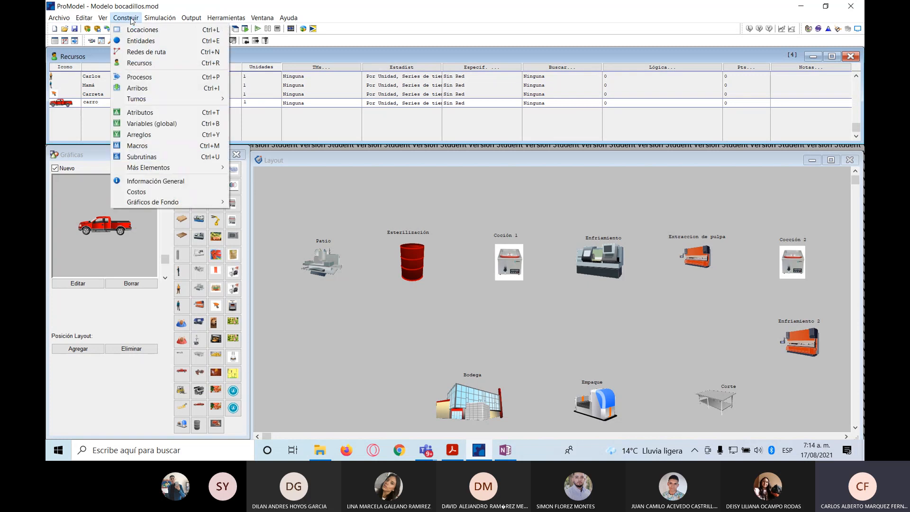
left_click(136, 50)
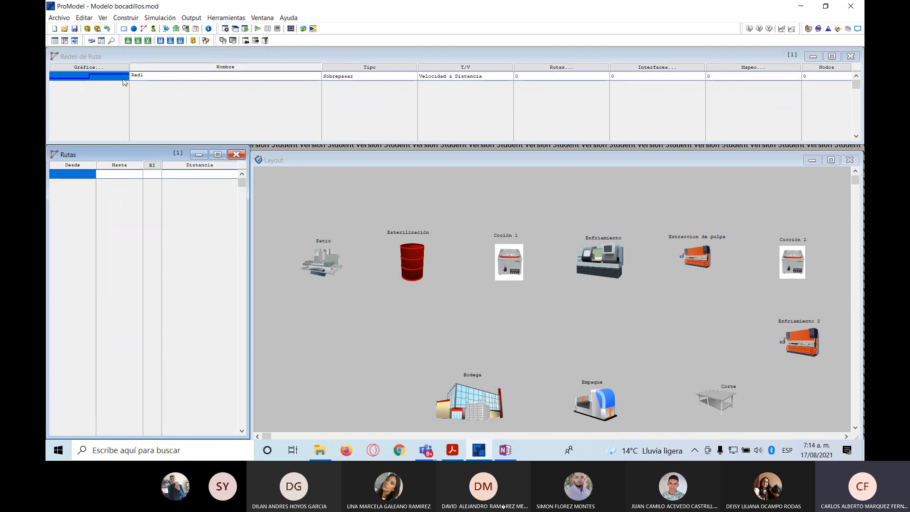
left_click(142, 76)
type("ruta1")
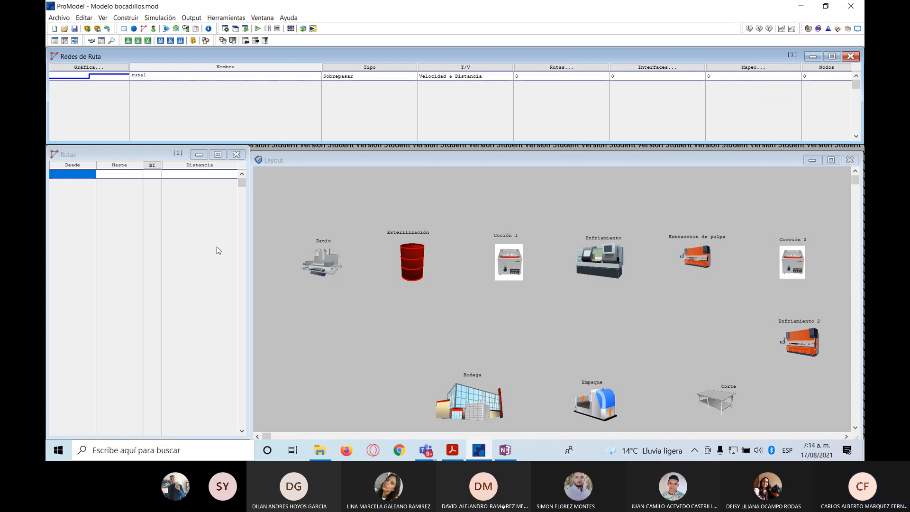
left_click(326, 263)
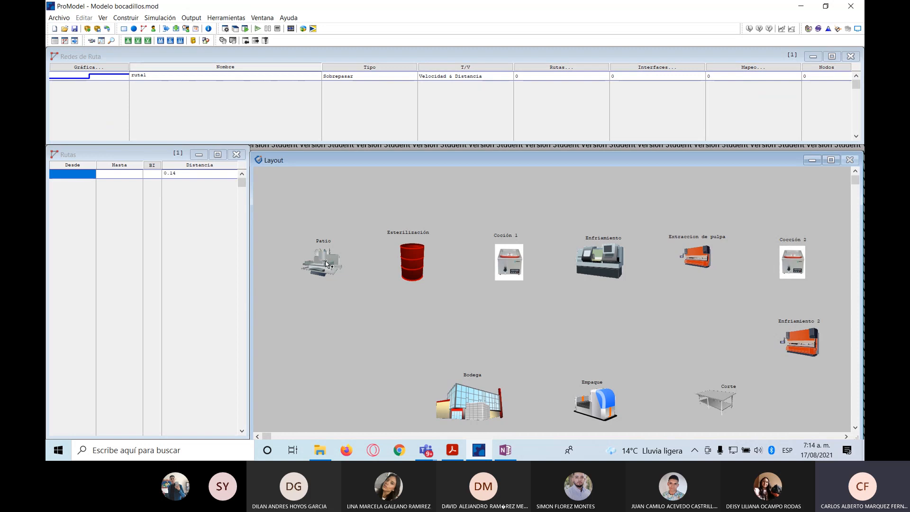
right_click(414, 264)
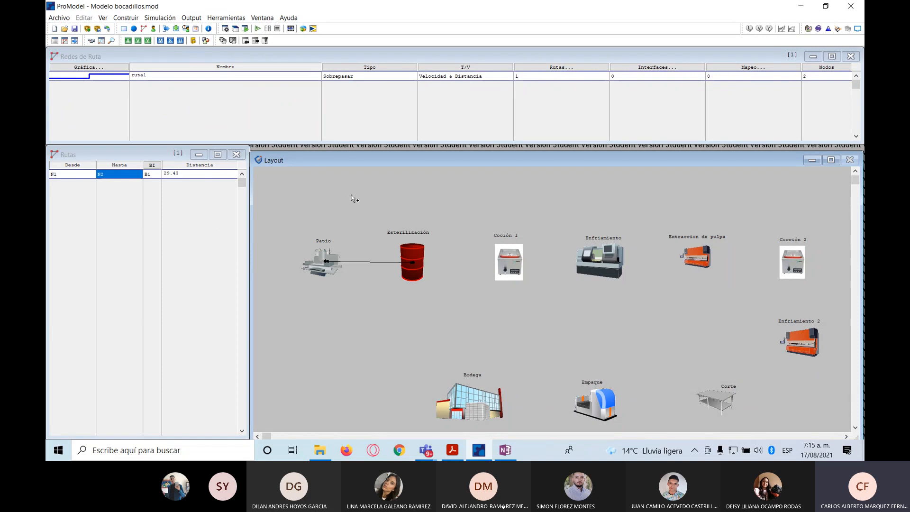
Add an interface to ruta1 that links node N1 to the Patio location
left_click(658, 68)
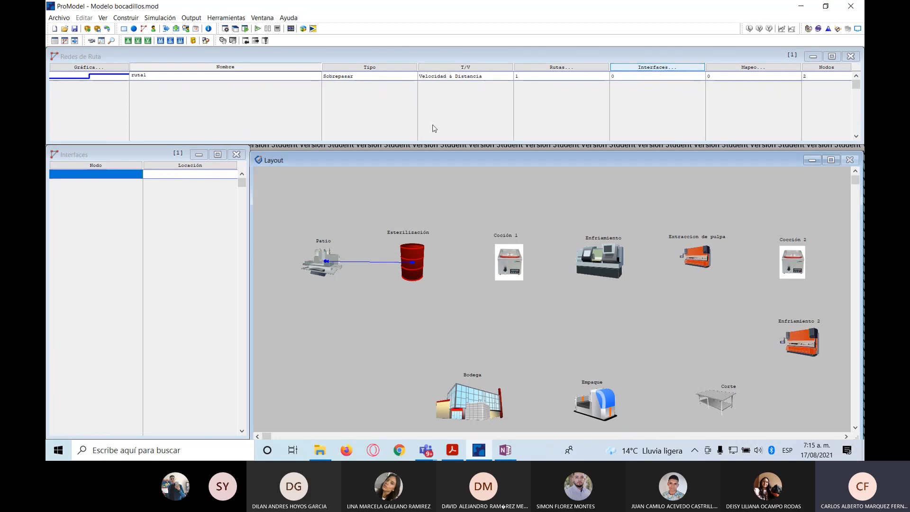
left_click(112, 167)
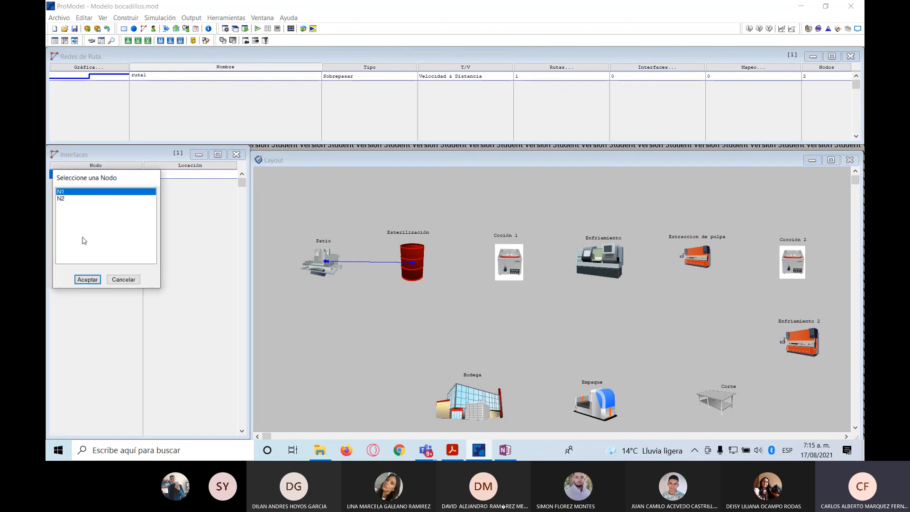
left_click(87, 281)
left_click(190, 165)
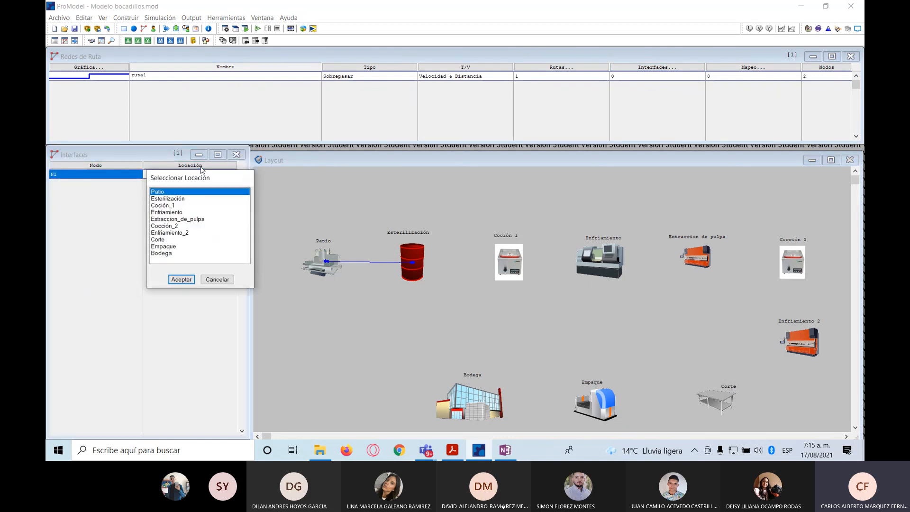
left_click(173, 280)
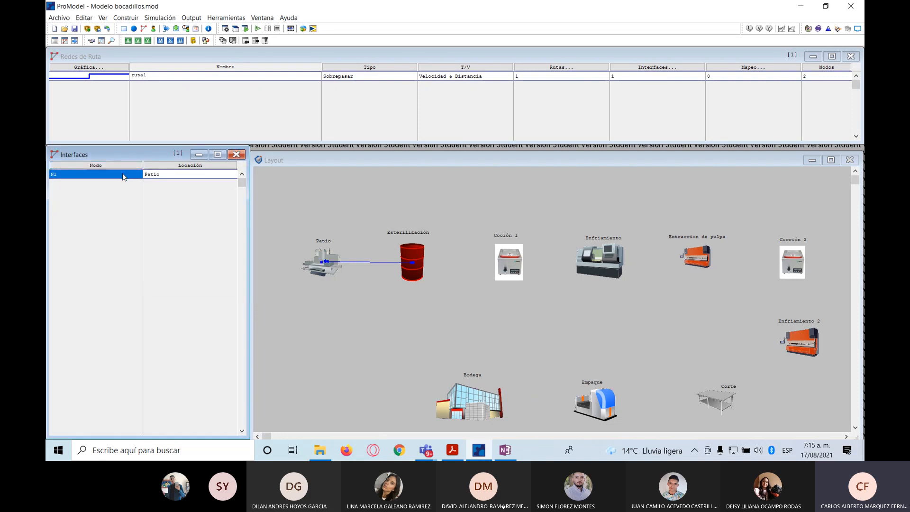
Add a second interface to ruta1 that links node N2 to the Esterilización location
key("Return")
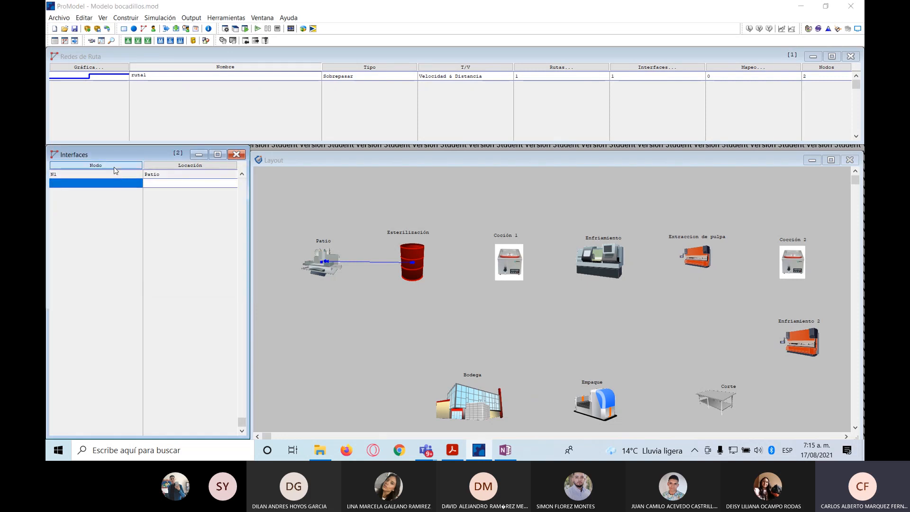
left_click(114, 166)
left_click(76, 208)
left_click(90, 289)
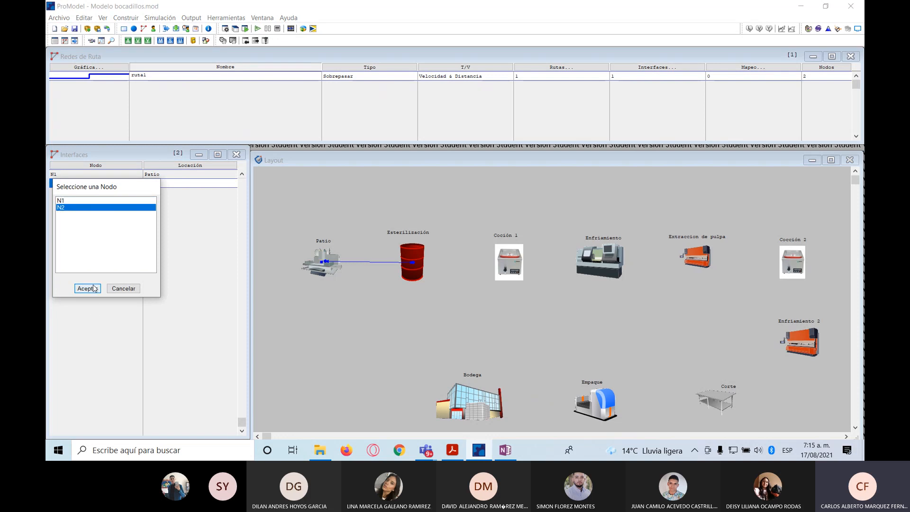
left_click(181, 166)
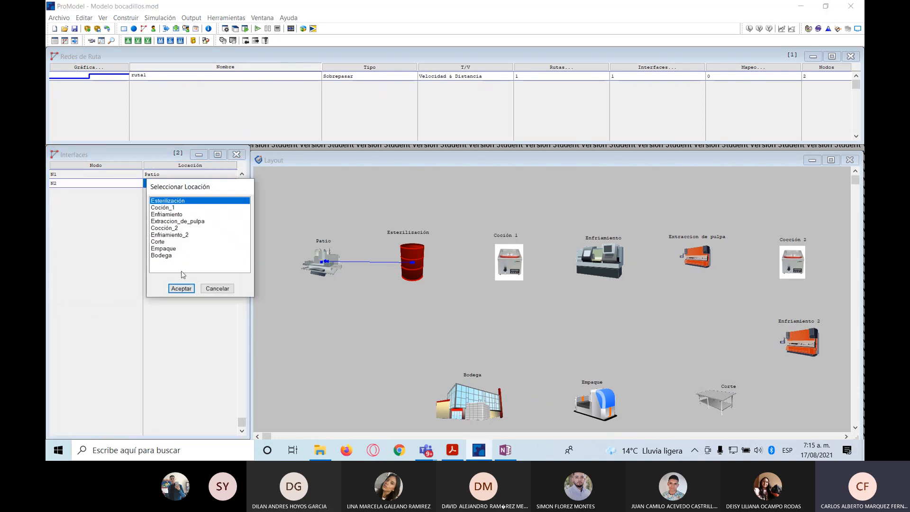
left_click(181, 289)
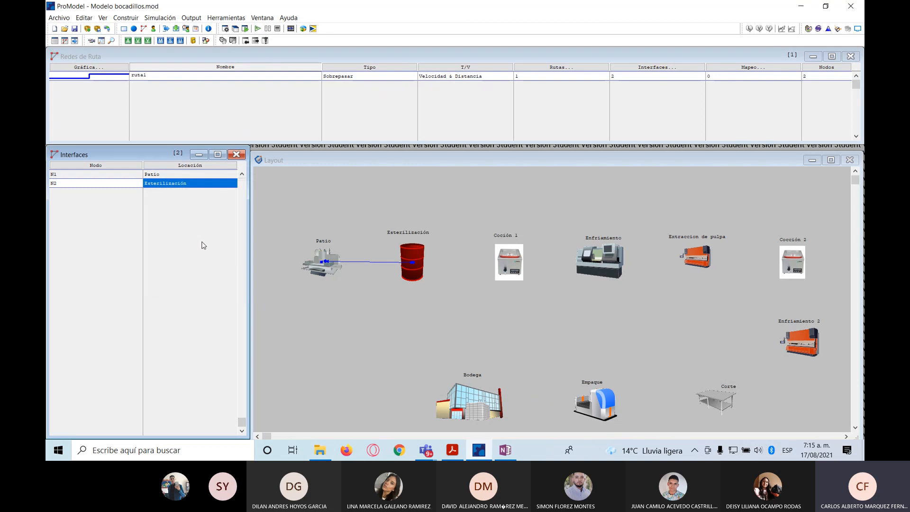
Add a second path network named ruta2 below ruta1
left_click(161, 75)
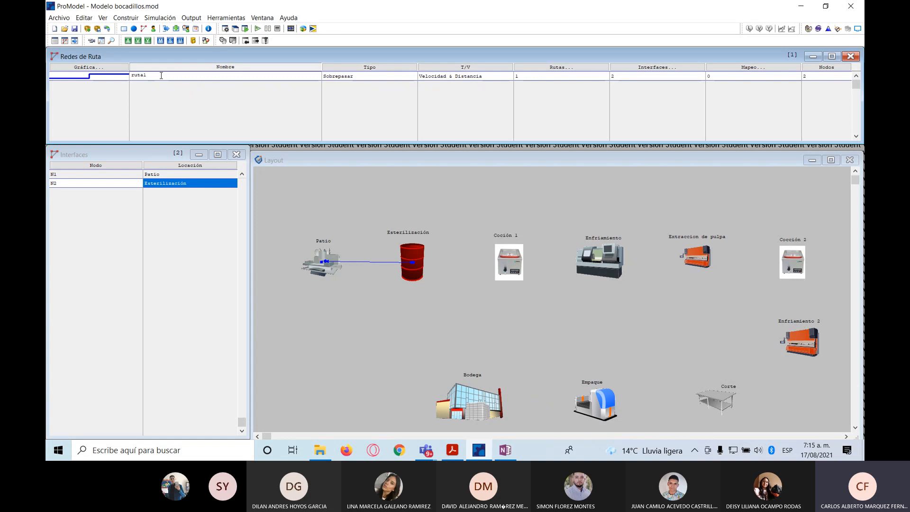
key("Return")
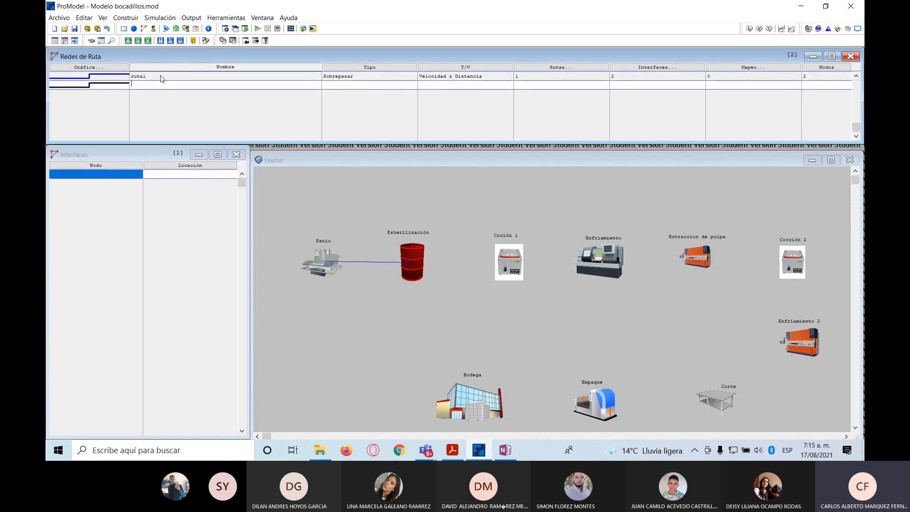
type("ruta2")
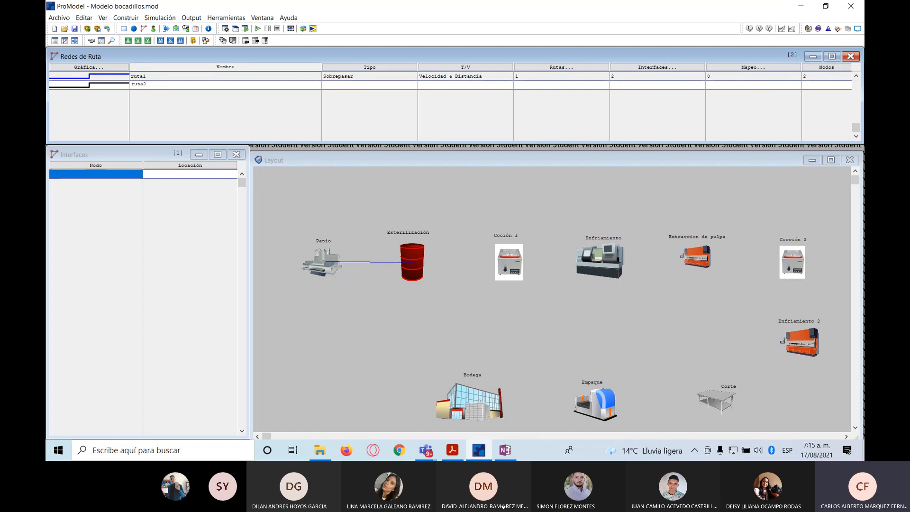
left_click(279, 84)
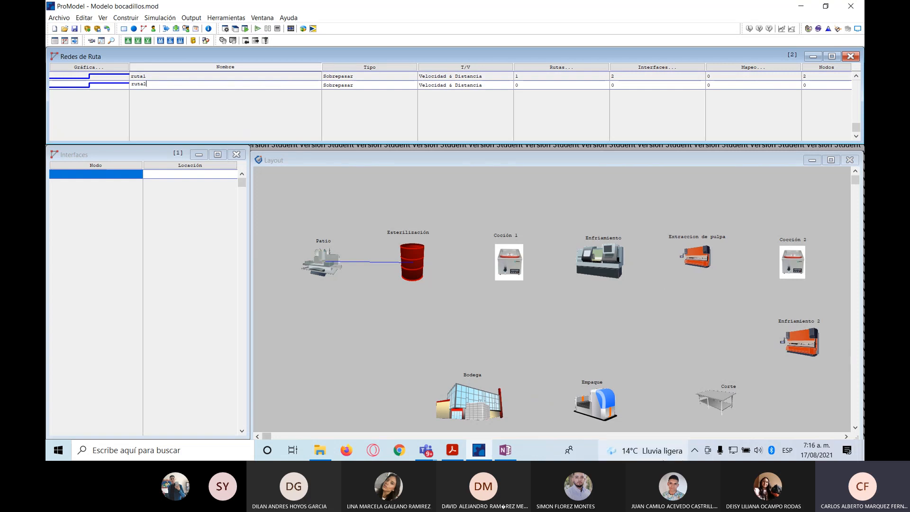
Try to start drawing the ruta2 path at the Empaque location in the layout
left_click(599, 406)
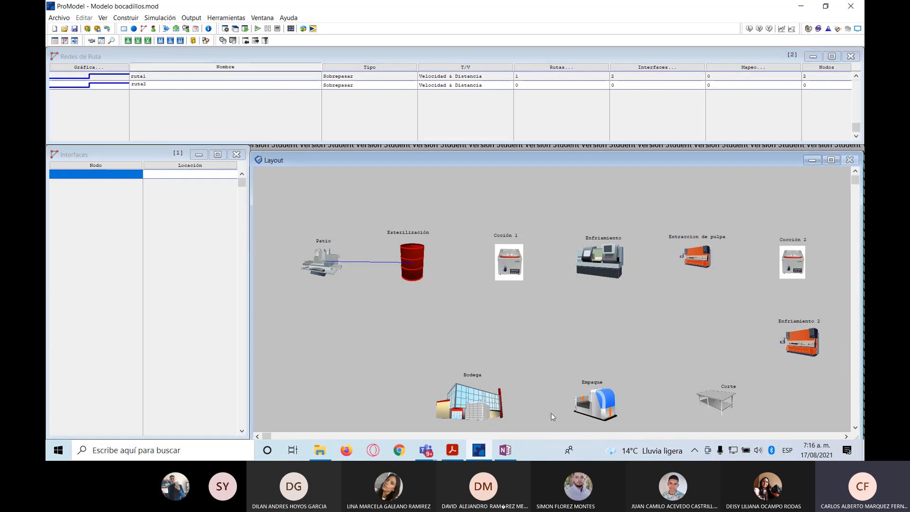
left_click(163, 86)
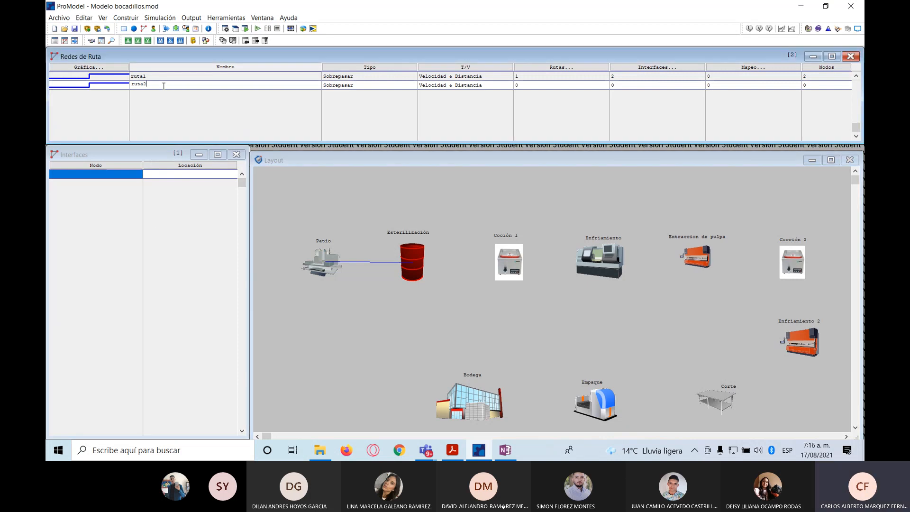
left_click(594, 409)
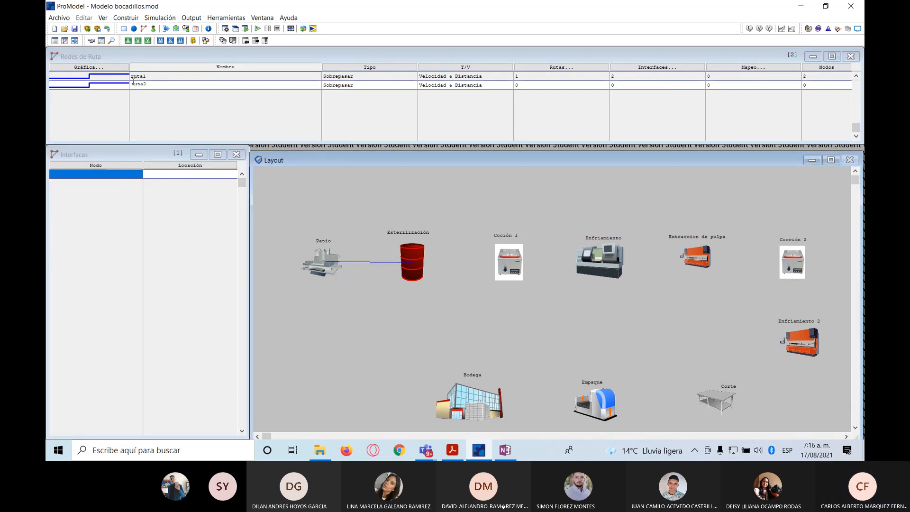
left_click(154, 84)
left_click(166, 175)
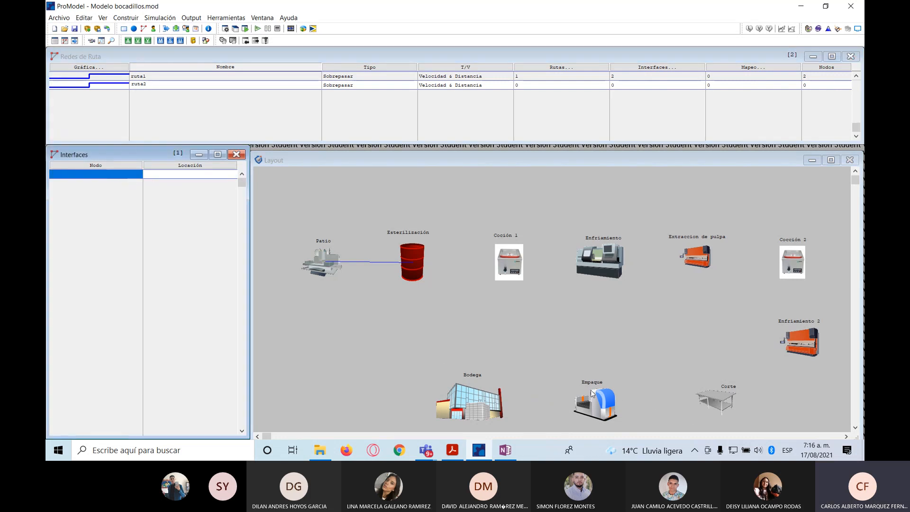
left_click(605, 406)
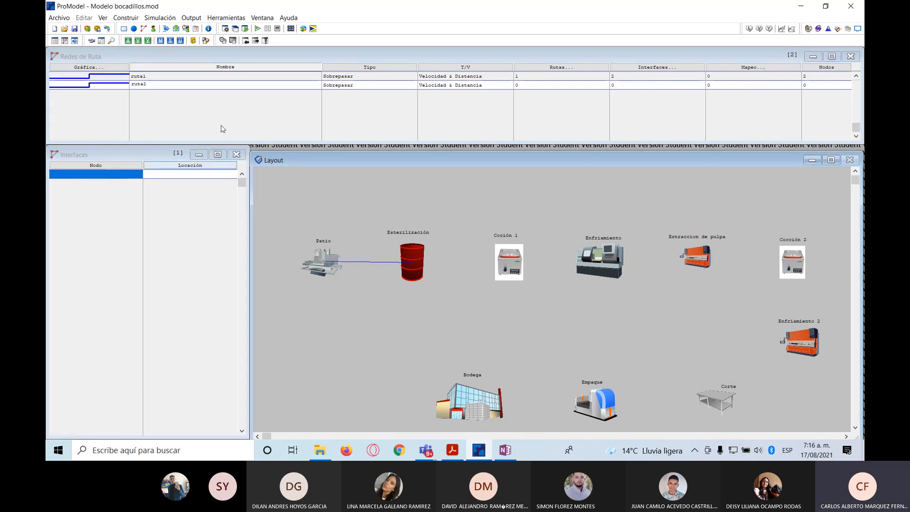
Delete the ruta2 path network record and accept its removal
left_click(190, 85)
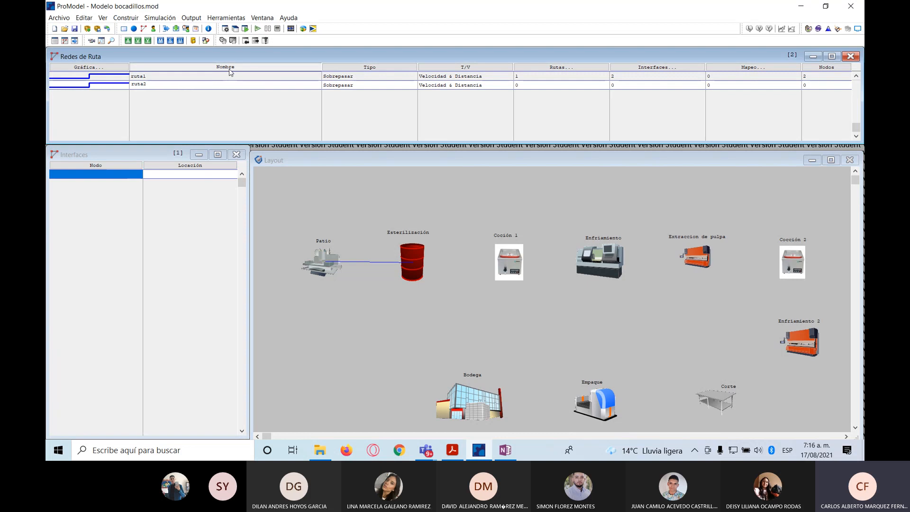
left_click(84, 17)
left_click(88, 39)
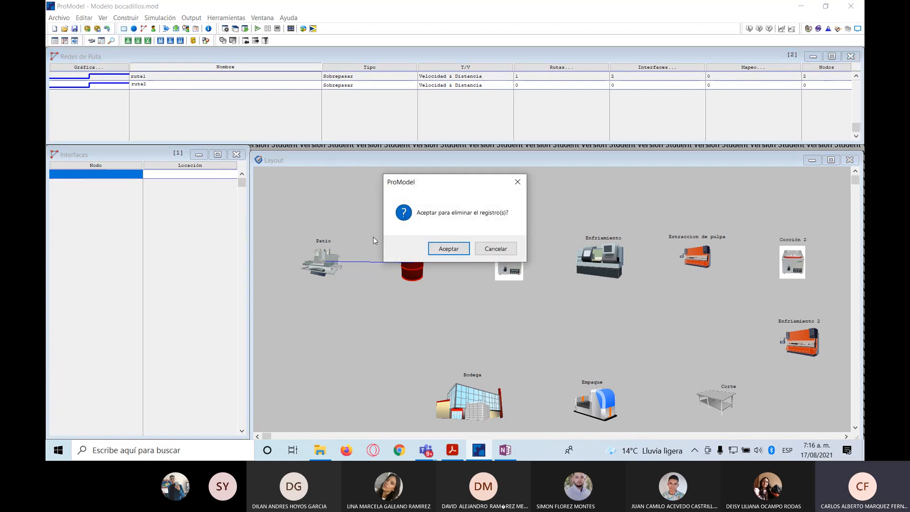
left_click(441, 252)
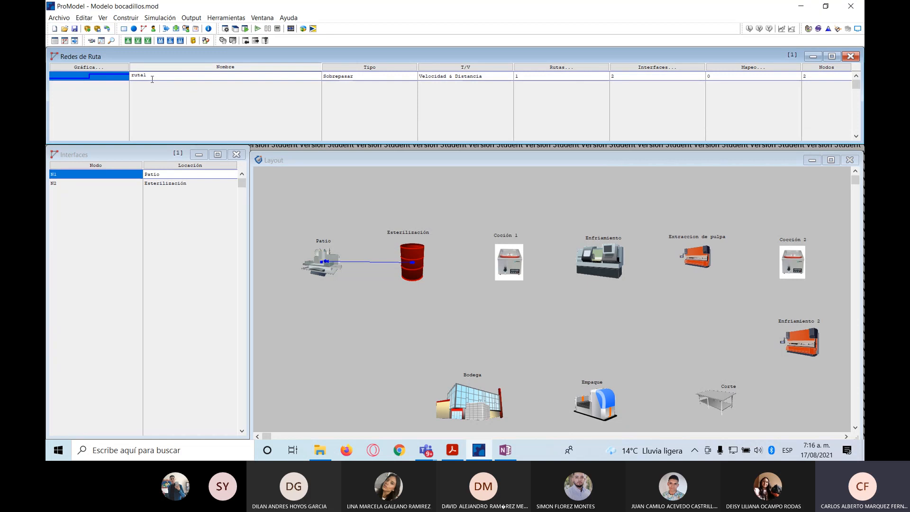
Assign the ruta1 path network to the Carreta resource in its specifications and shrink the Carreta graphic
left_click(124, 18)
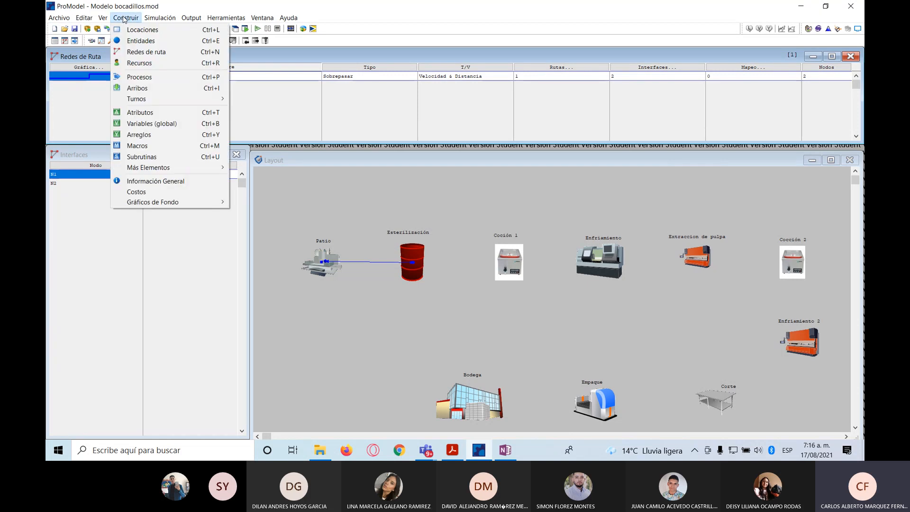
left_click(134, 52)
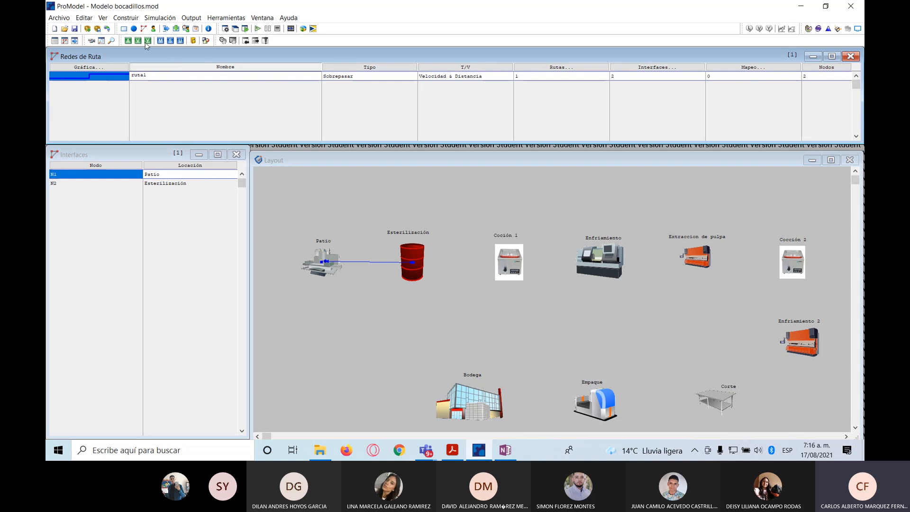
left_click(138, 22)
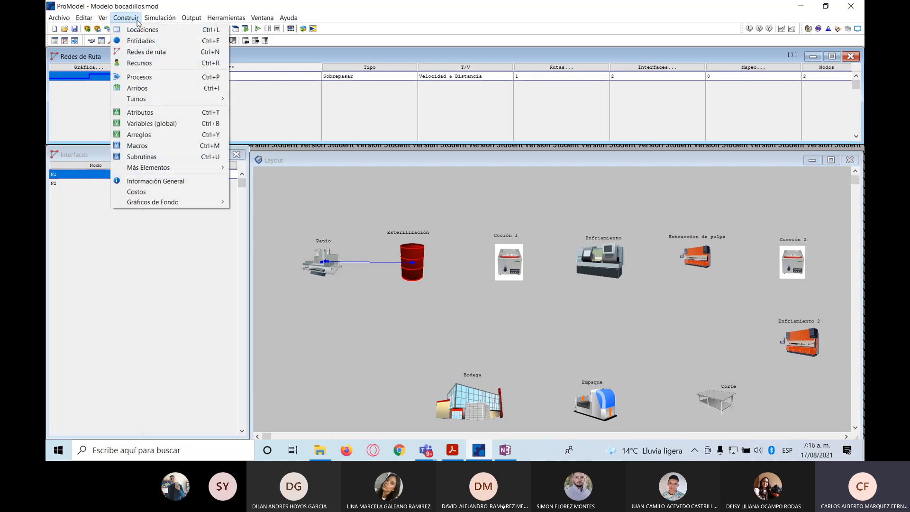
left_click(134, 62)
left_click(115, 94)
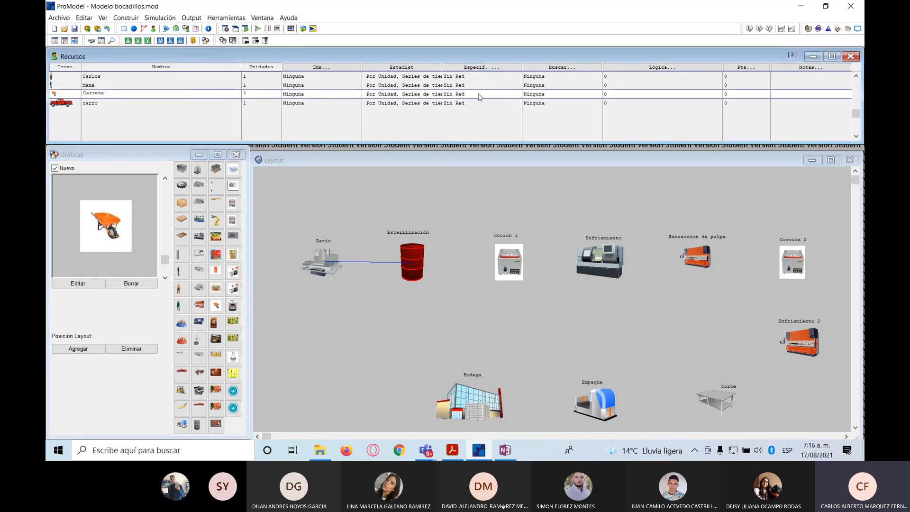
left_click(482, 66)
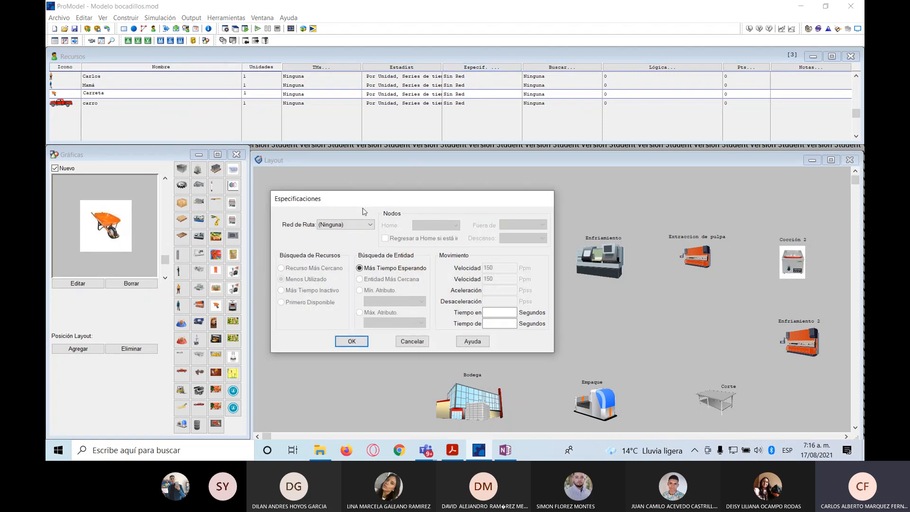
left_click(370, 224)
left_click(357, 238)
key("Down")
left_click(357, 337)
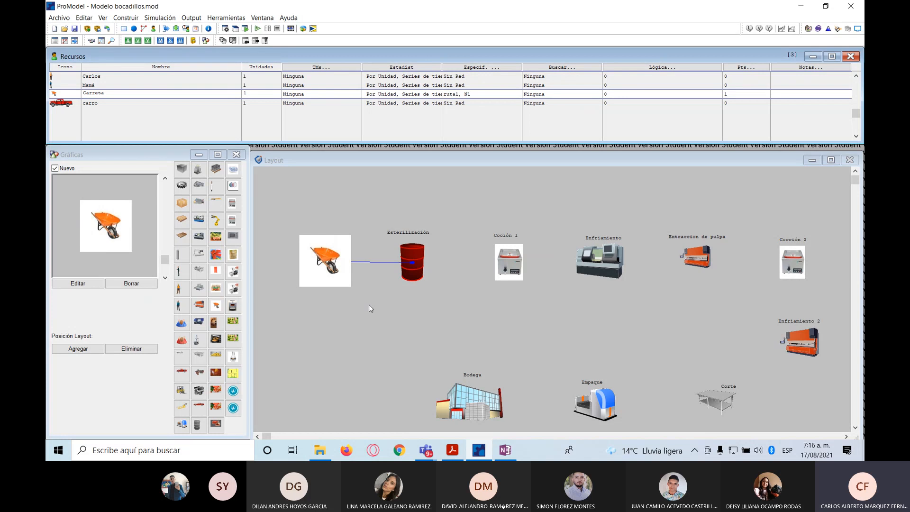
left_click(168, 260)
left_click_drag(167, 261, 167, 270)
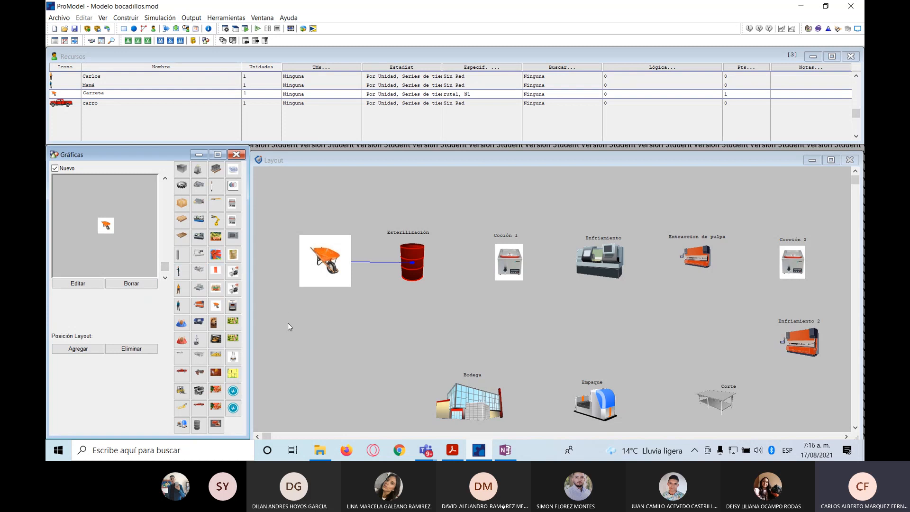
Run the simulation to check the Carreta on its route, then stop it without collecting statistics
left_click(257, 30)
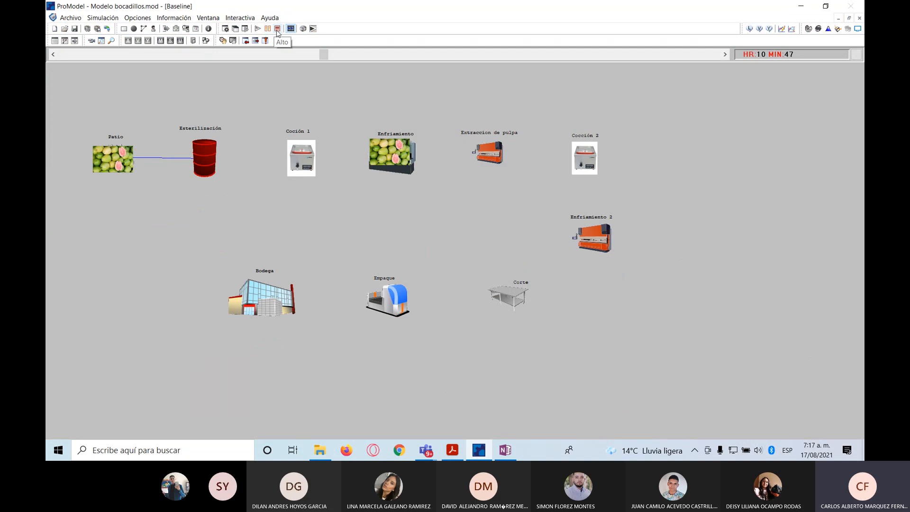
left_click(278, 29)
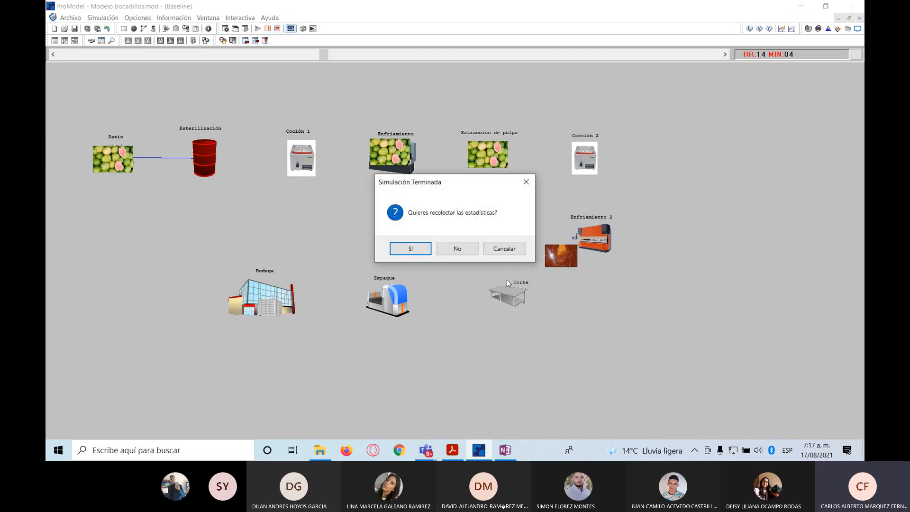
left_click(471, 250)
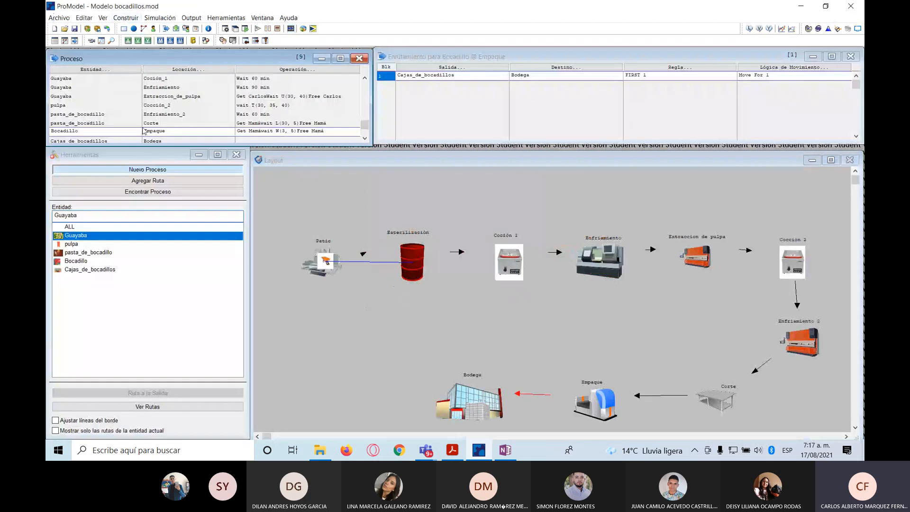
Build the operation logic Get Carreta for the Guayaba process at the Patio location
left_click_drag(365, 125, 364, 81)
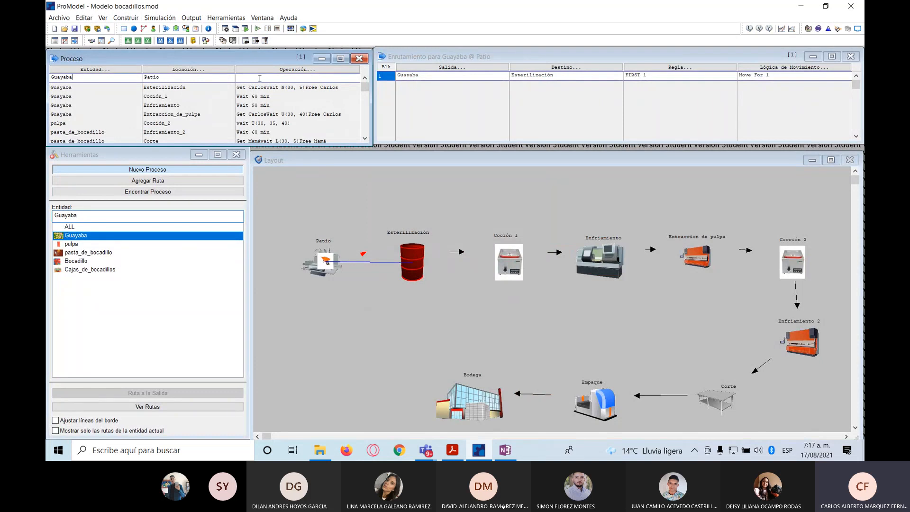
left_click(290, 70)
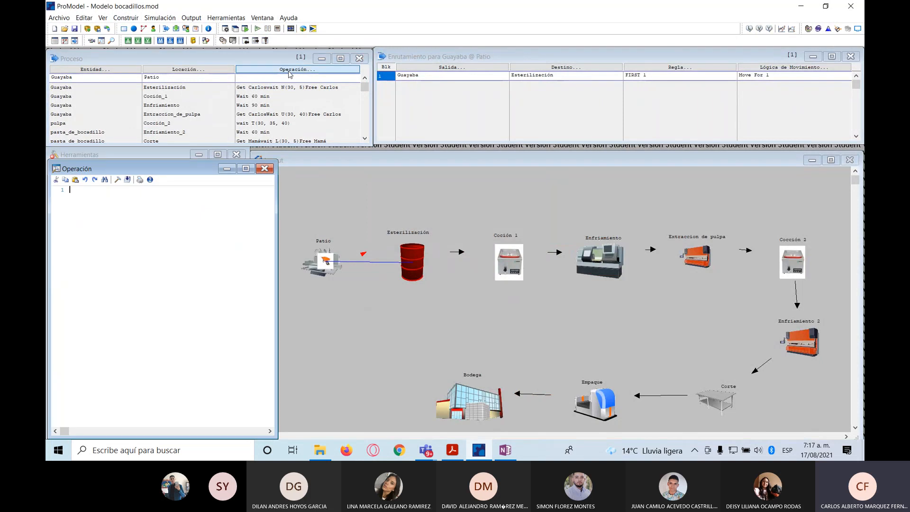
left_click(117, 181)
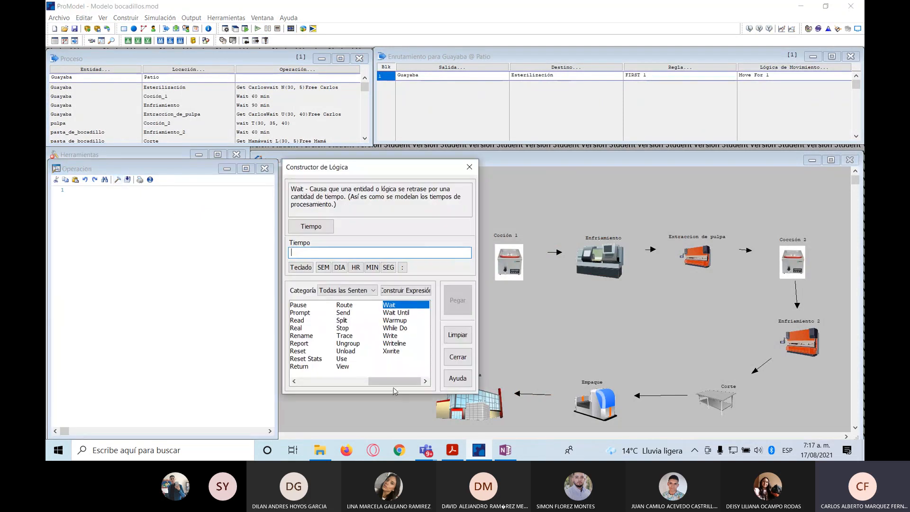
left_click_drag(386, 380, 320, 381)
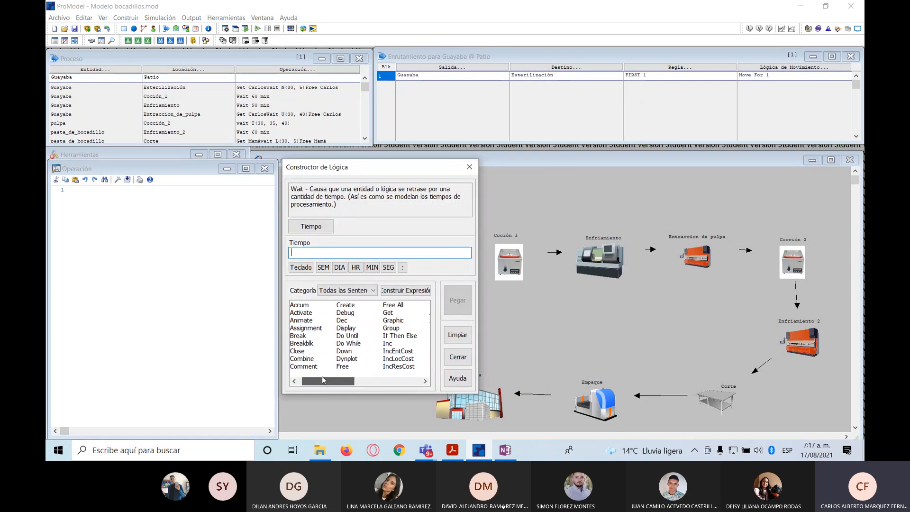
left_click(387, 313)
double_click(388, 313)
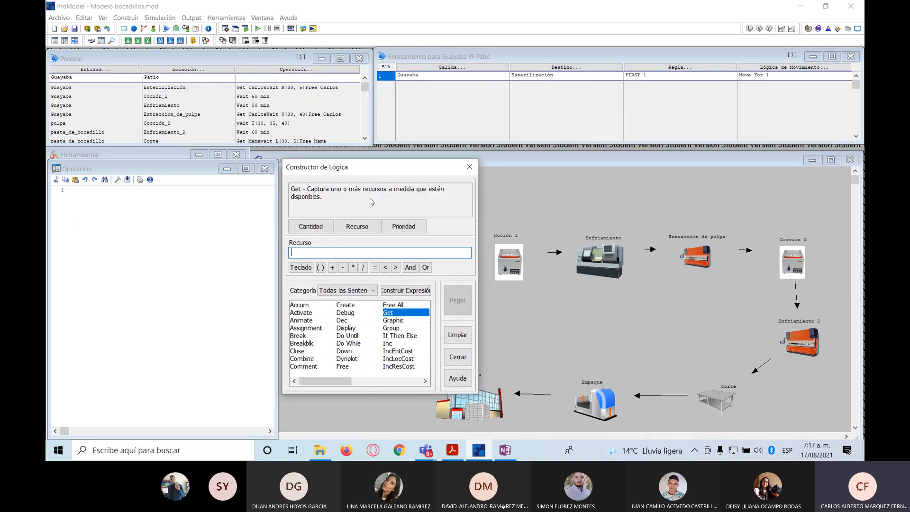
left_click(359, 226)
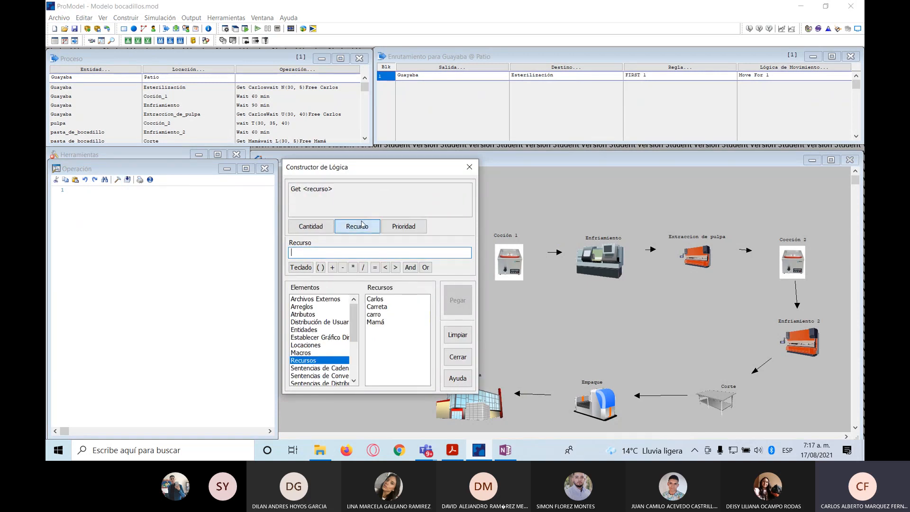
left_click(379, 307)
left_click(456, 306)
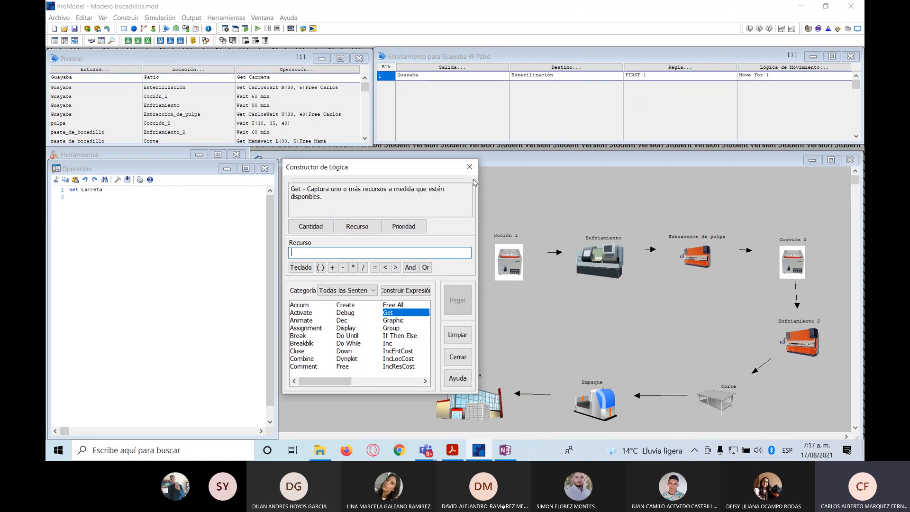
left_click(469, 167)
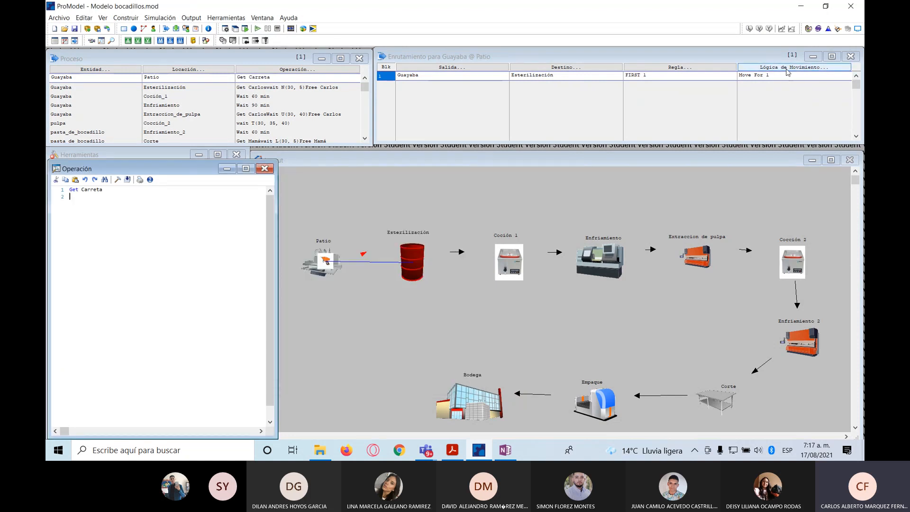
Replace the movement logic of the Guayaba routing from Patio to Esterilización with Move With Carreta Then Free
left_click(813, 68)
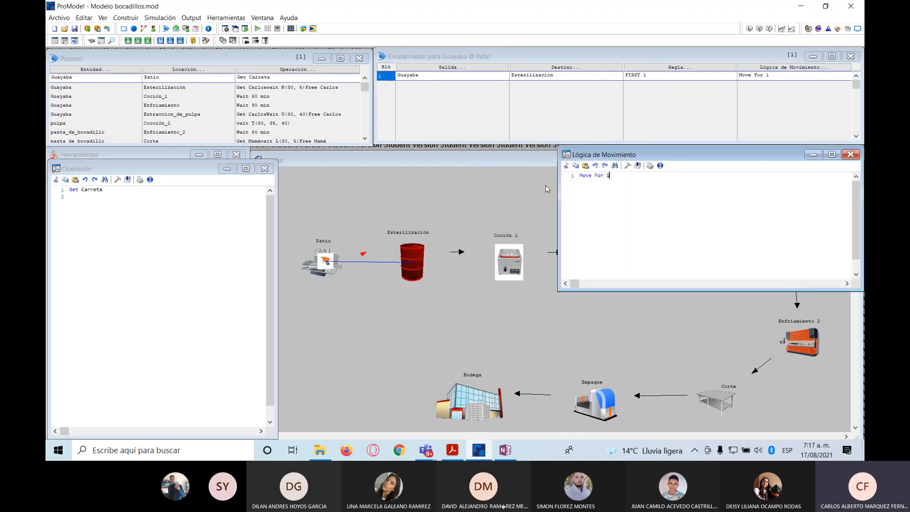
key("BackSpace")
key("BackSpace")
key("BackSpace")
key("BackSpace")
key("BackSpace")
key("BackSpace")
key("BackSpace")
key("BackSpace")
key("BackSpace")
key("BackSpace")
left_click(627, 165)
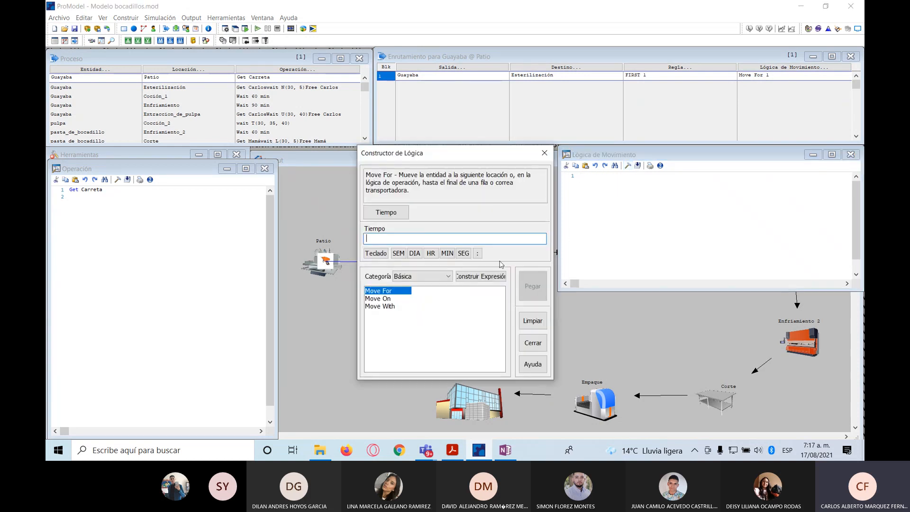
left_click(391, 307)
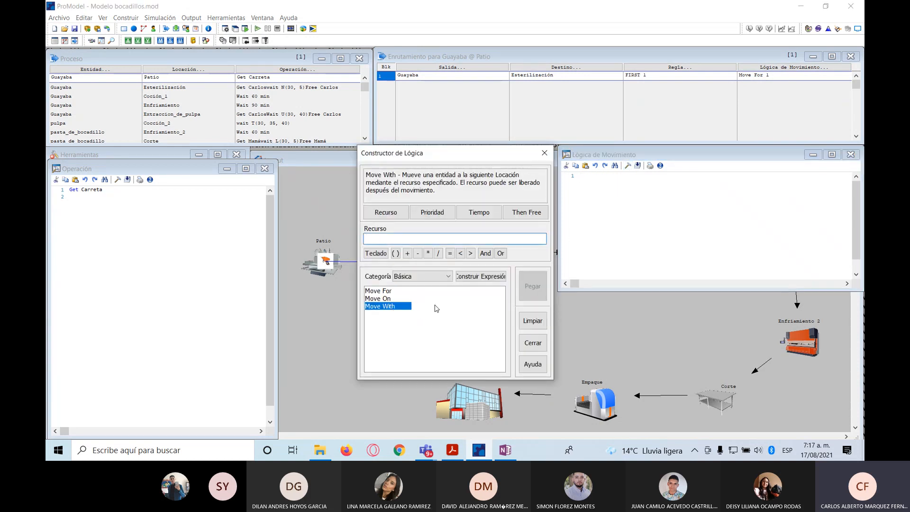
left_click(390, 216)
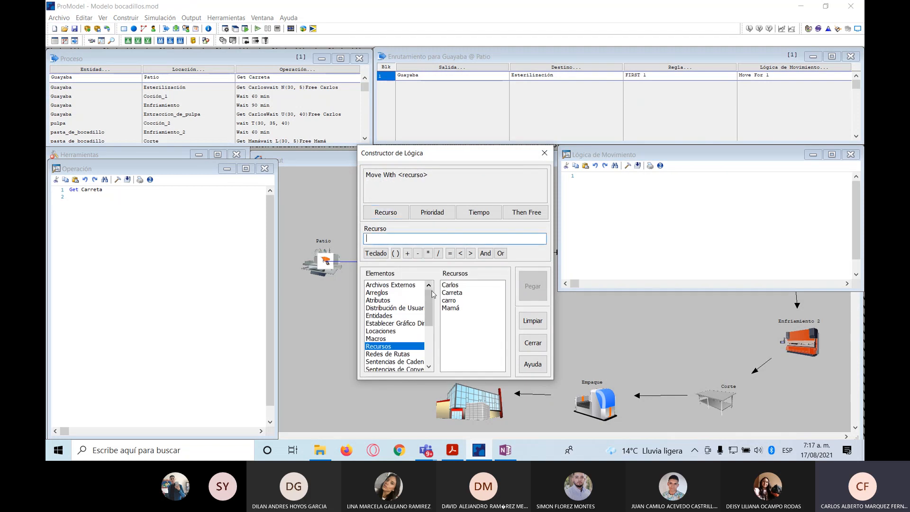
left_click(450, 294)
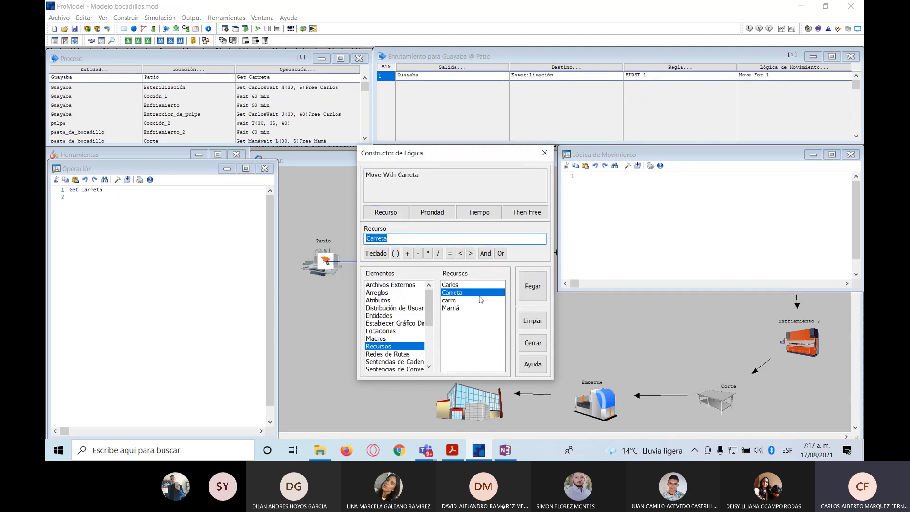
left_click(534, 216)
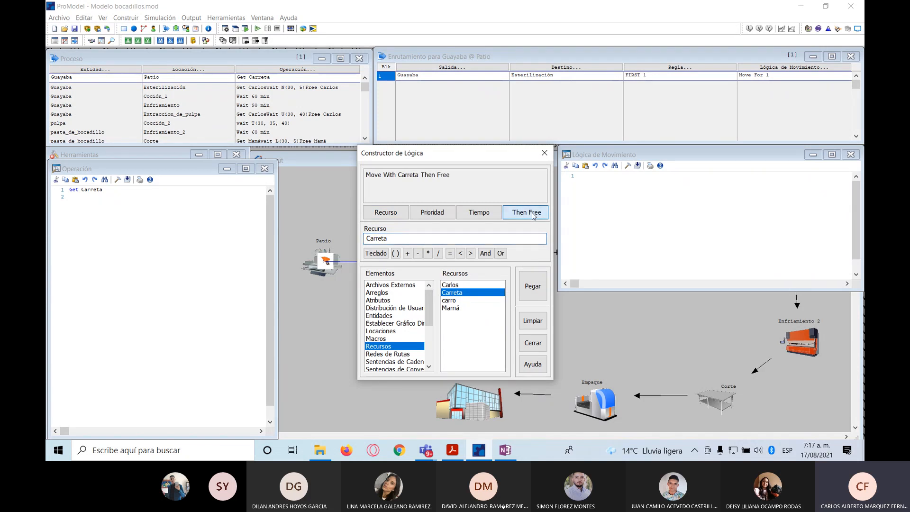
left_click(537, 294)
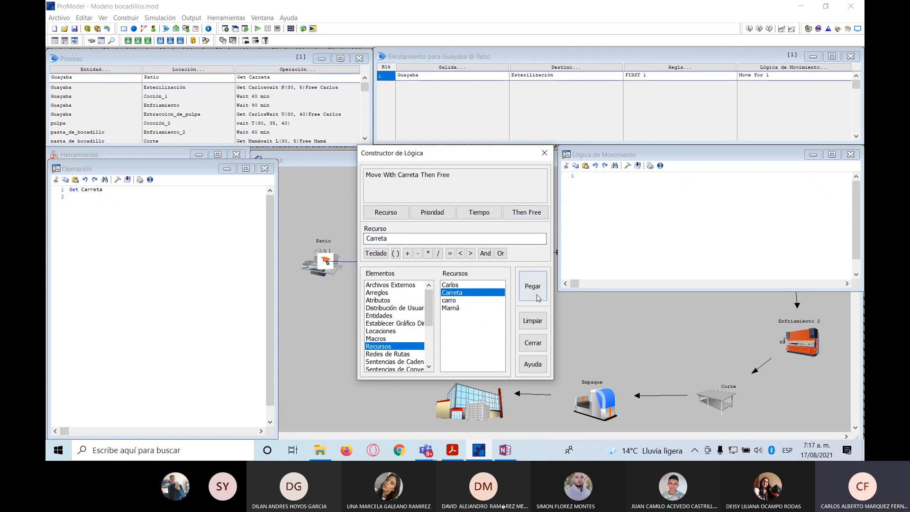
left_click(545, 153)
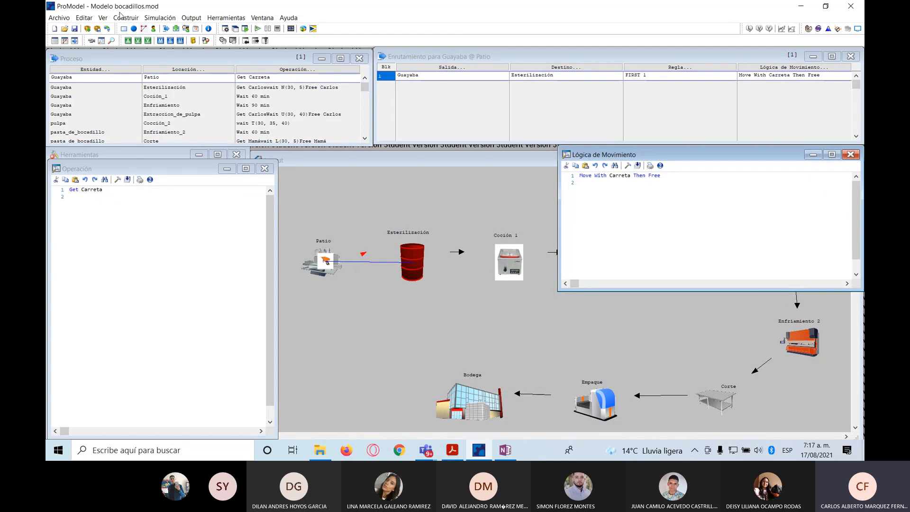
Run the simulation to watch the Carreta carry the guavas, then stop it without collecting statistics
left_click(259, 30)
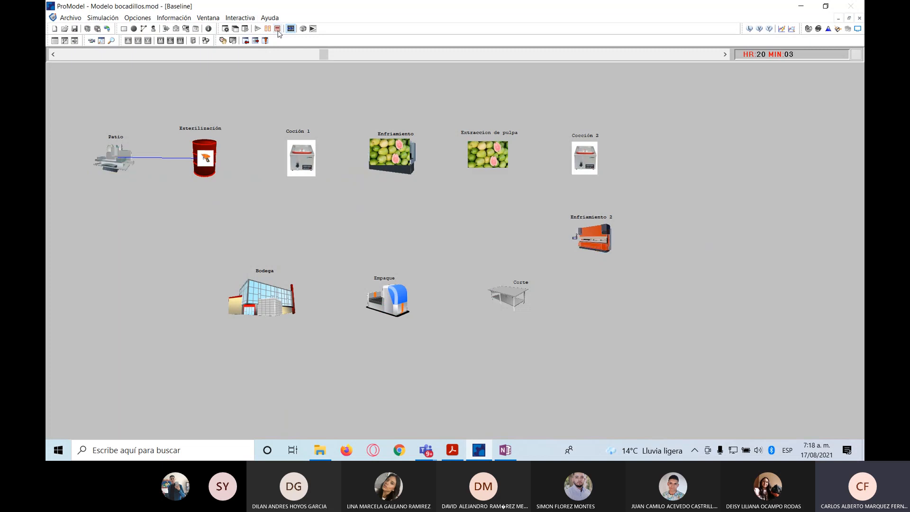
left_click(278, 29)
left_click(458, 249)
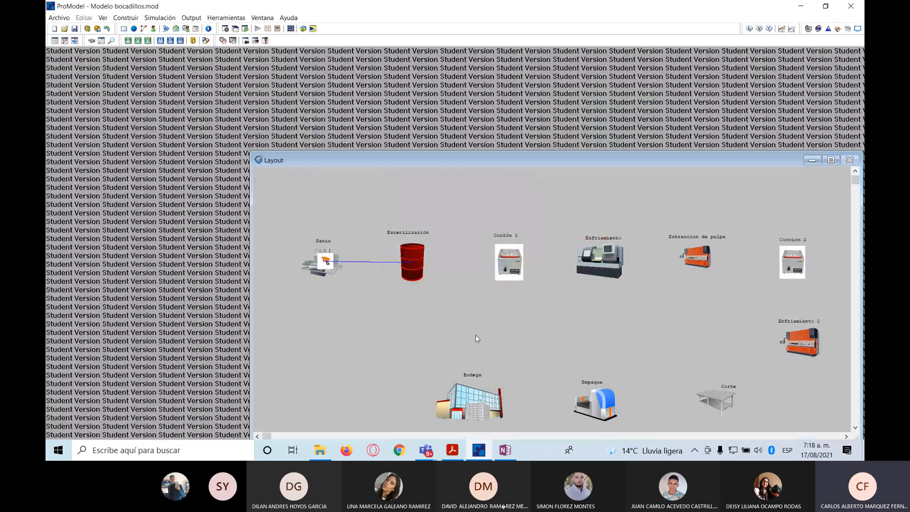
Add a second path network to the Redes de Ruta table and name it Ruta2
left_click(126, 18)
left_click(137, 49)
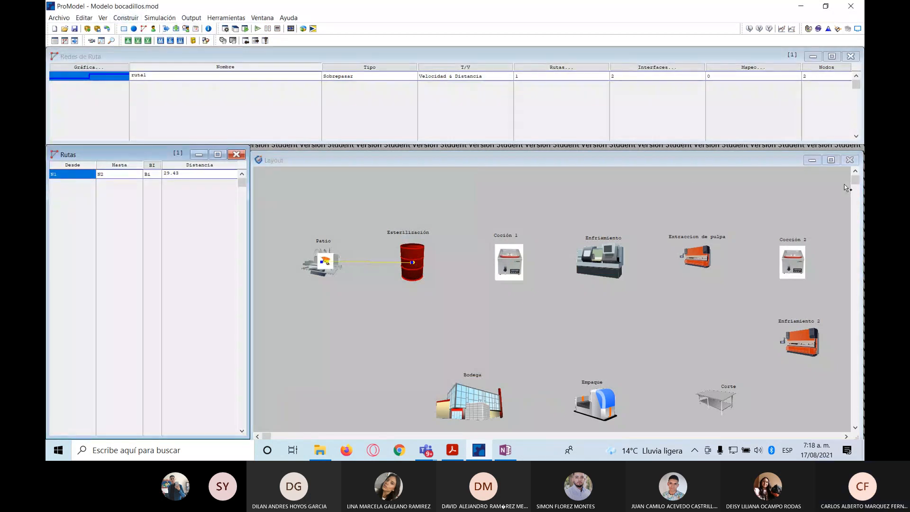
left_click(200, 76)
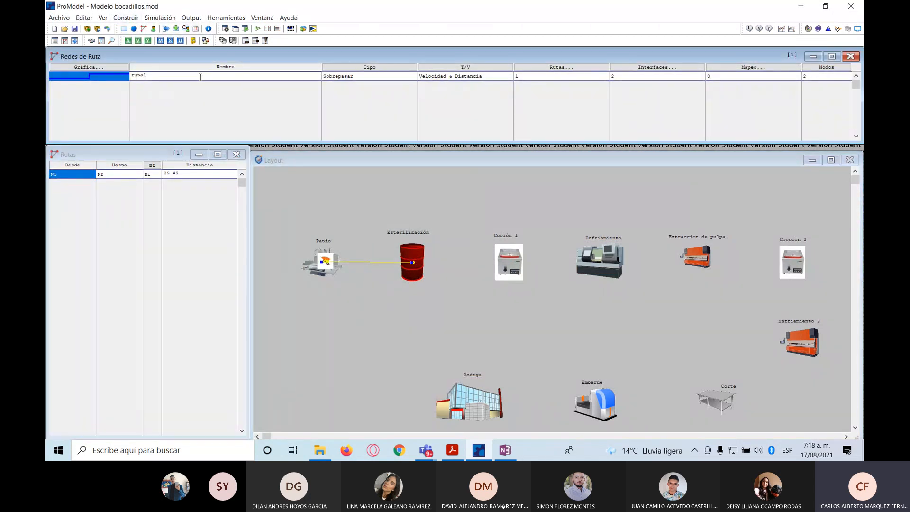
left_click(200, 81)
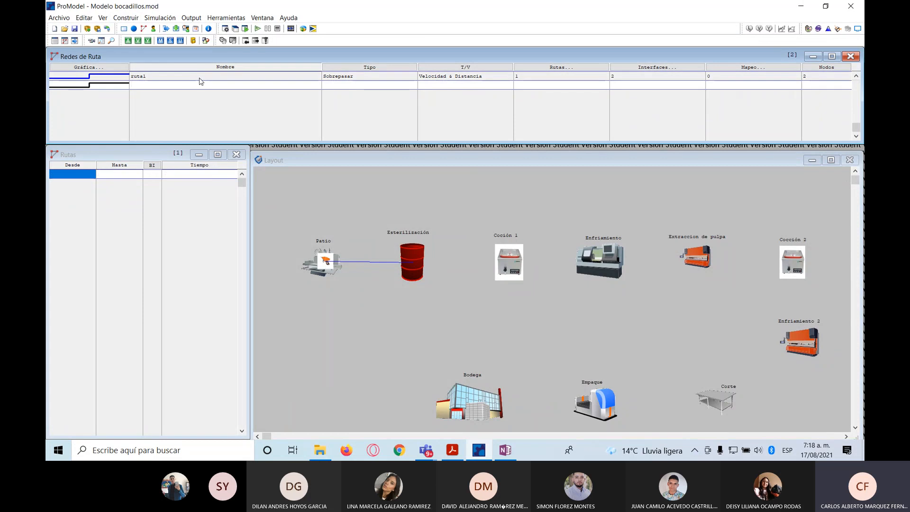
type("ruta")
key("BackSpace")
left_click(114, 87)
left_click(361, 90)
left_click(361, 91)
left_click(269, 85)
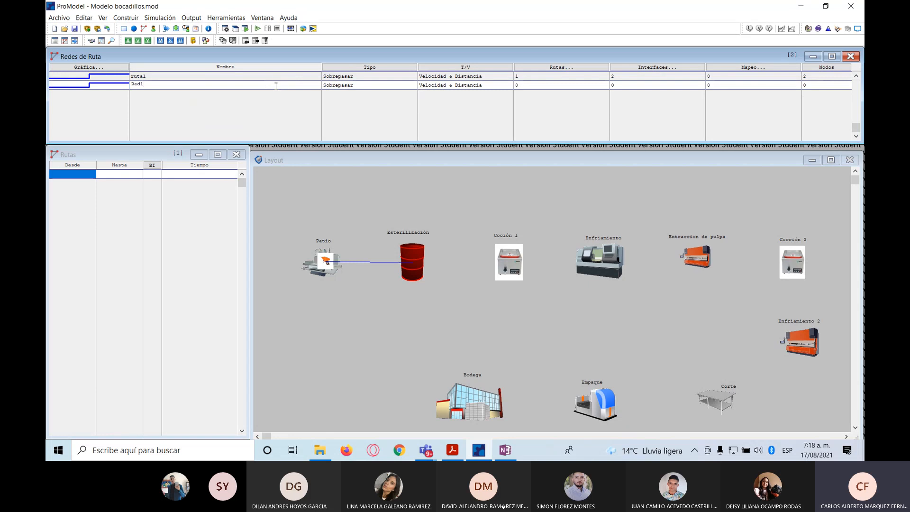
key("BackSpace")
key("BackSpace")
key("BackSpace")
type("Ruta2")
Draw a Ruta2 path segment in the layout from the Empaque location to the Bodega location
left_click(856, 427)
left_click(855, 427)
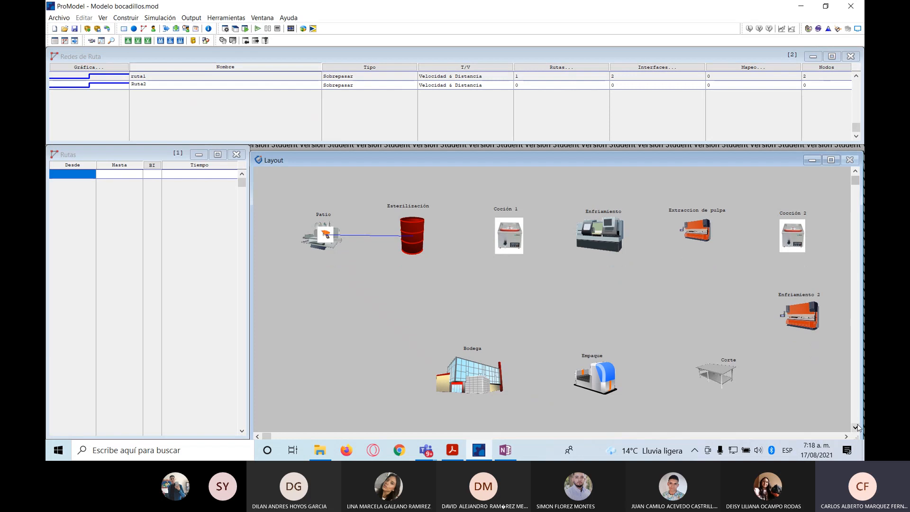
left_click(608, 379)
right_click(471, 382)
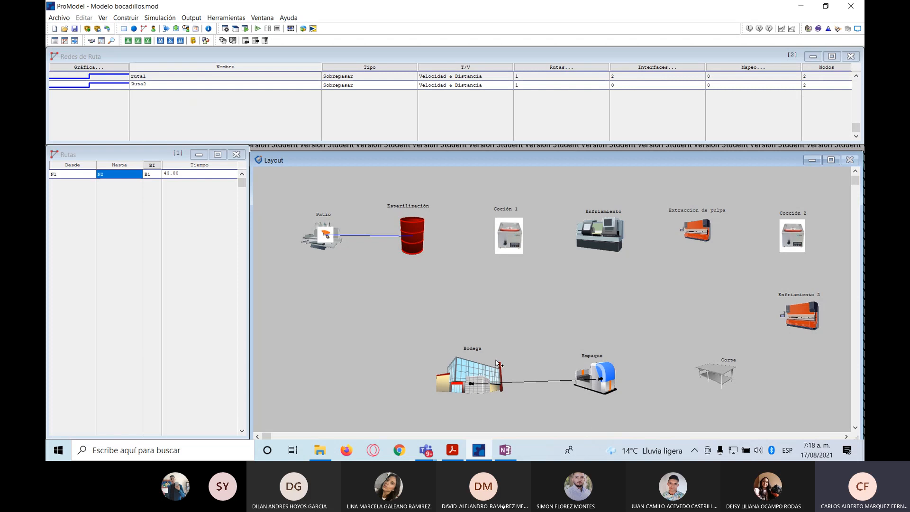
Add a Ruta2 interface linking node N1 to the Empaque location
left_click(660, 69)
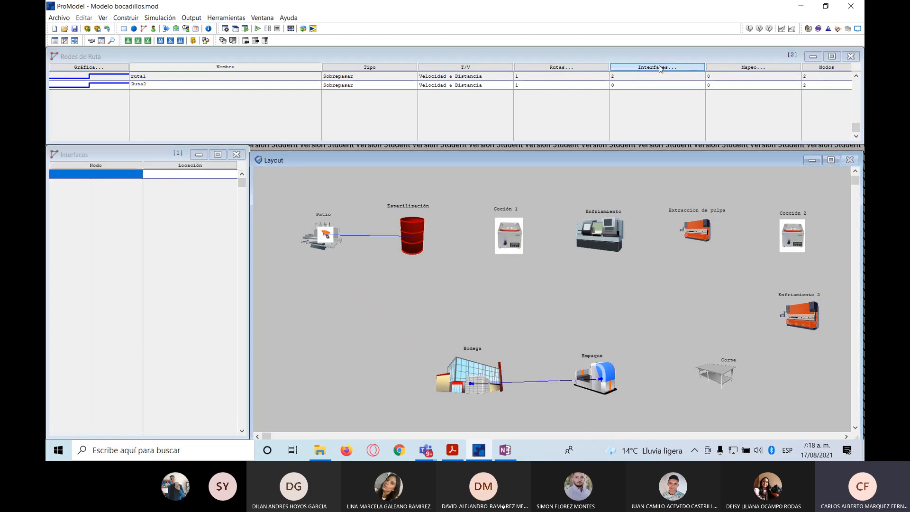
left_click(100, 172)
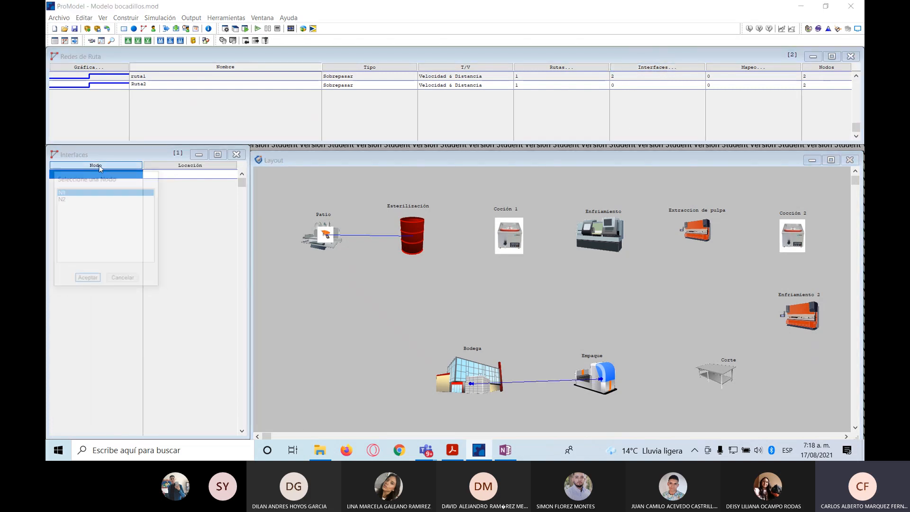
left_click(86, 280)
left_click(196, 174)
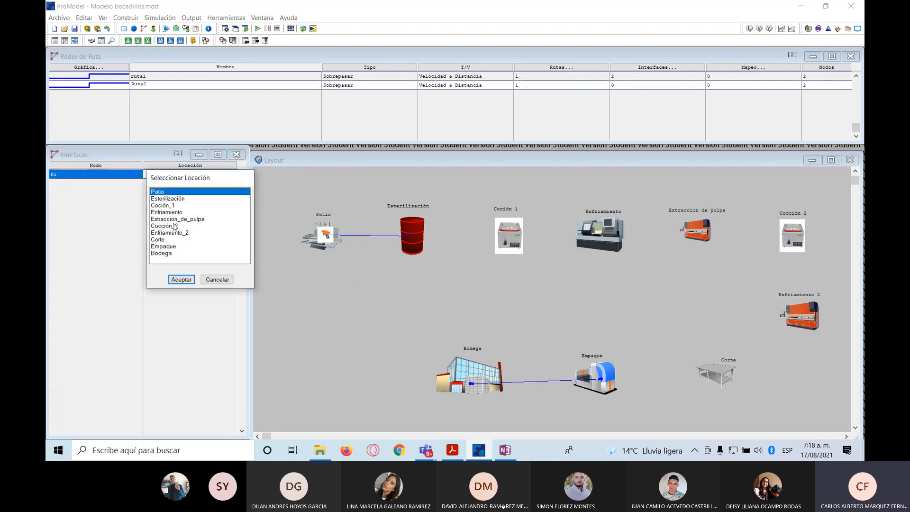
left_click(165, 246)
left_click(181, 280)
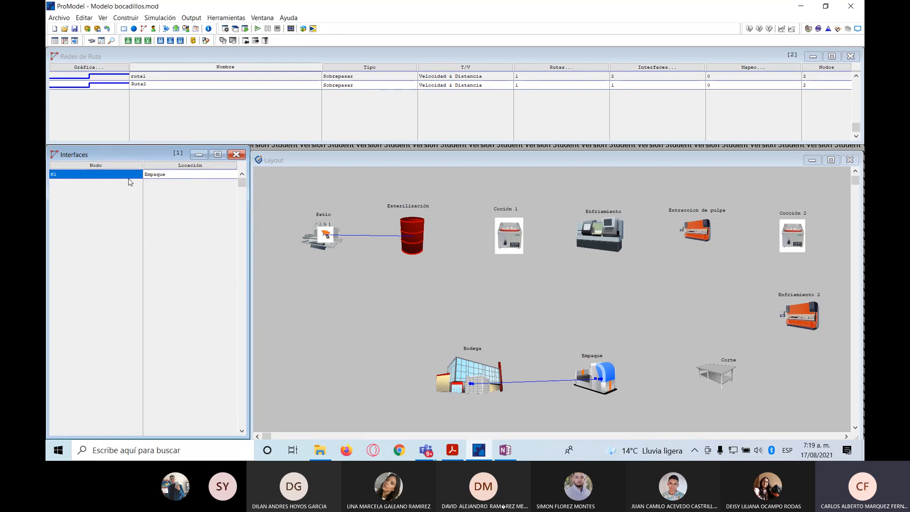
Add a second Ruta2 interface linking node N2 to the Bodega location
left_click(164, 179)
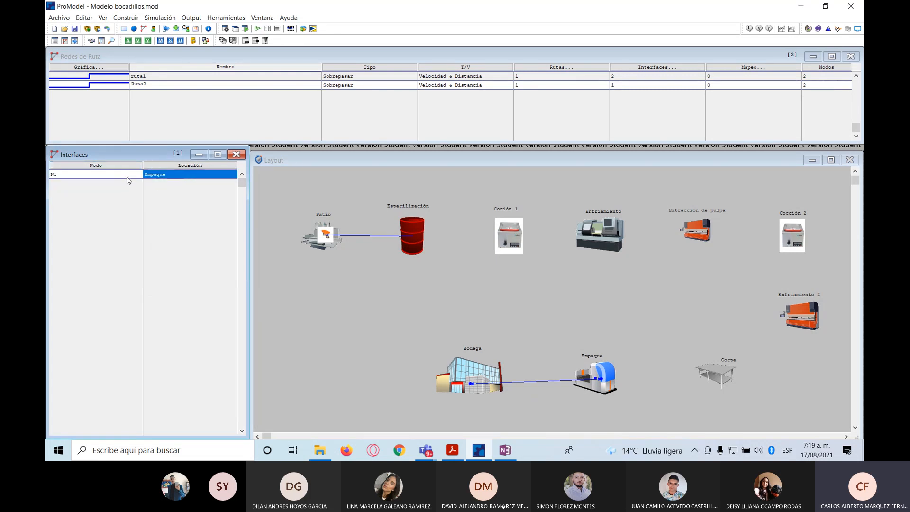
left_click(128, 177)
left_click(127, 179)
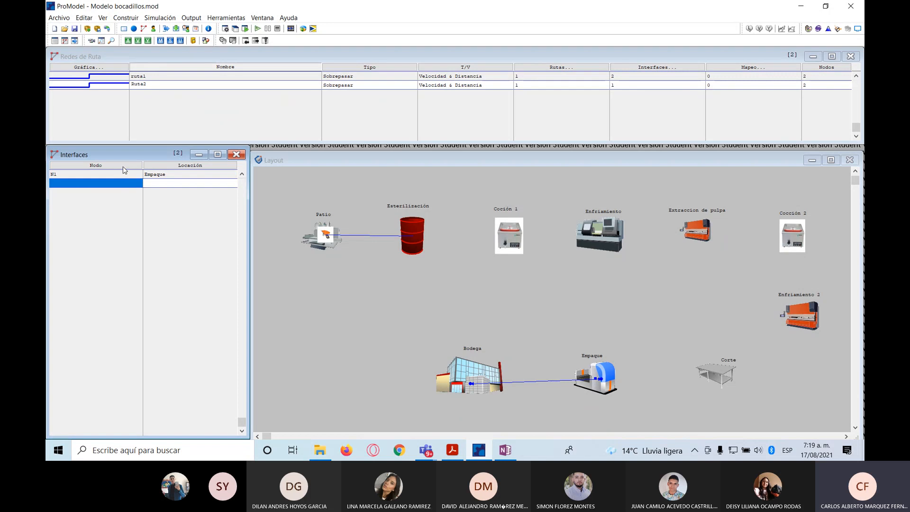
left_click(123, 166)
left_click(92, 208)
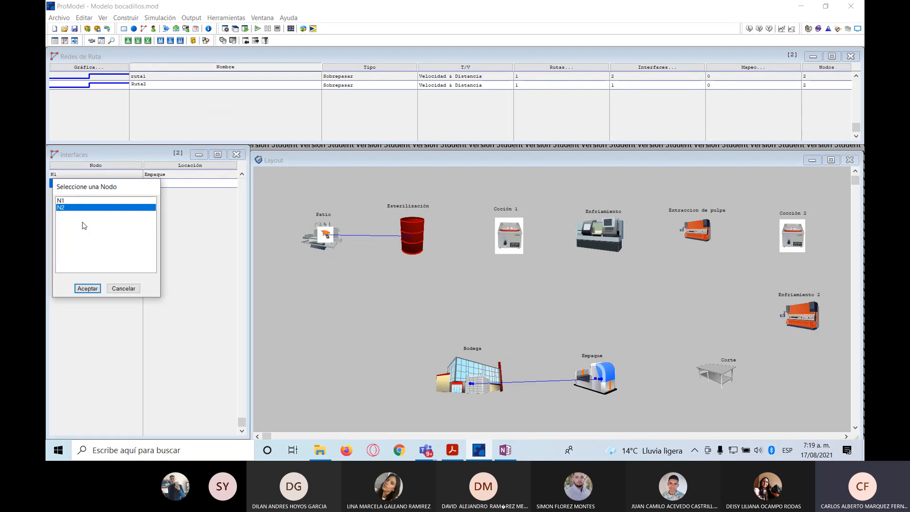
left_click(87, 288)
left_click(192, 184)
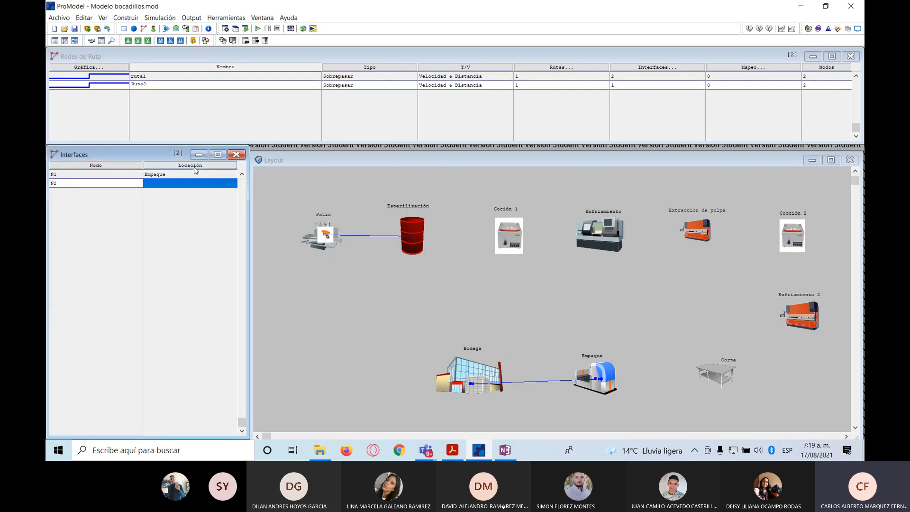
left_click(195, 169)
left_click(165, 256)
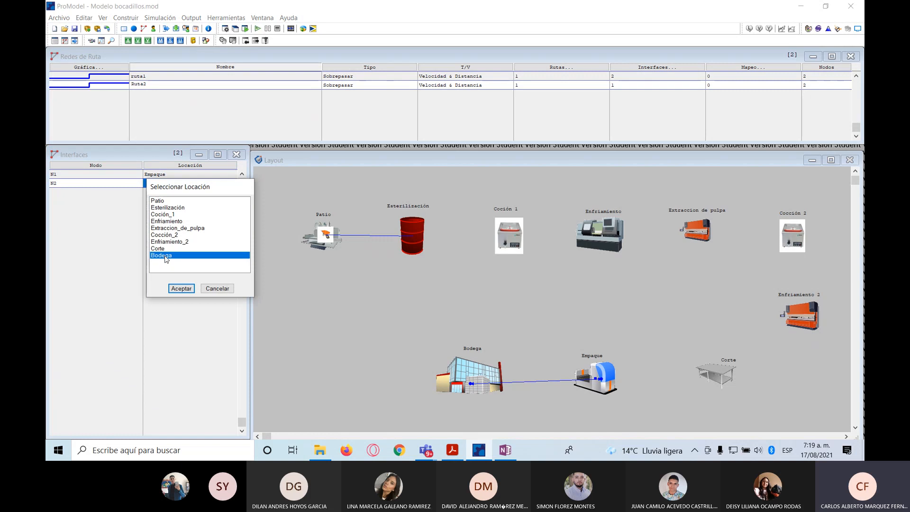
left_click(174, 288)
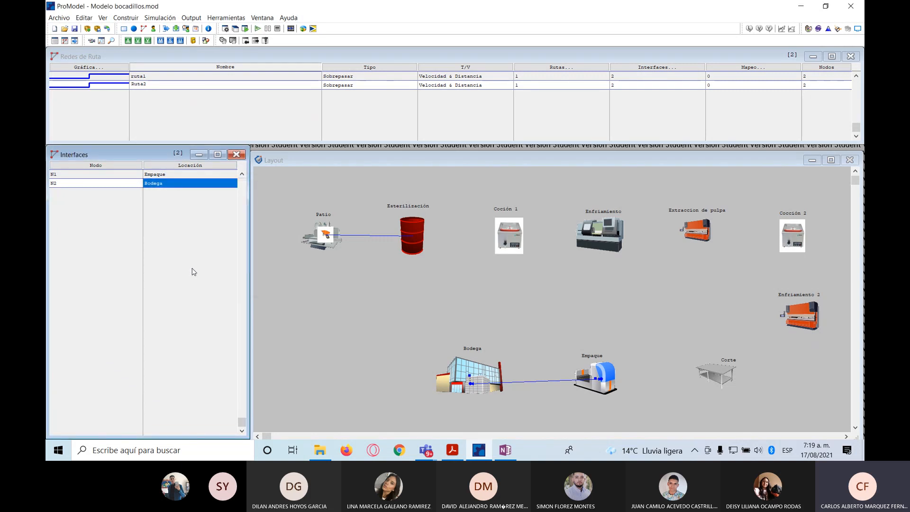
Assign the path network Ruta2 to the carro resource in its specifications
left_click(125, 17)
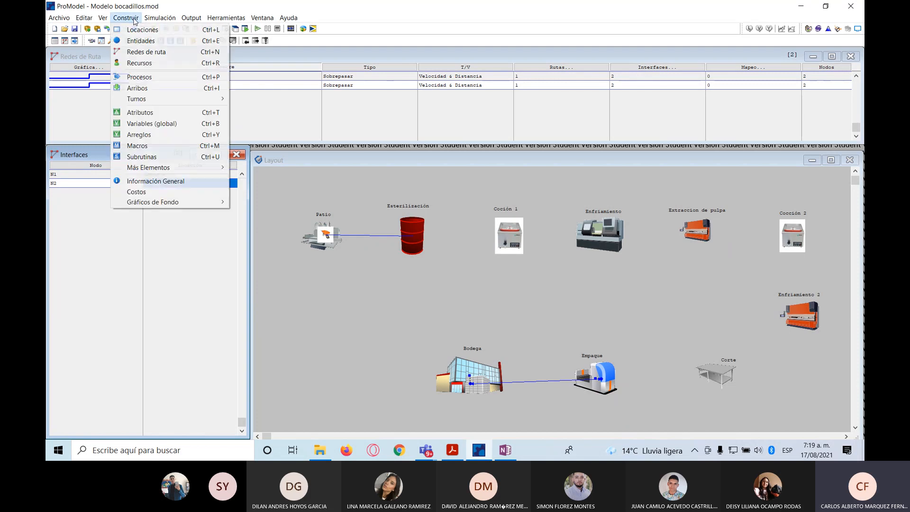
left_click(140, 62)
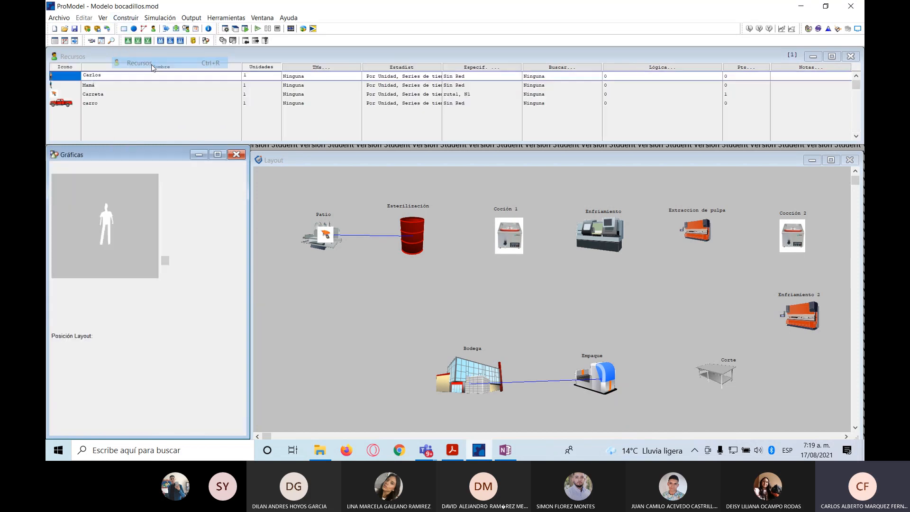
left_click(121, 104)
left_click(499, 105)
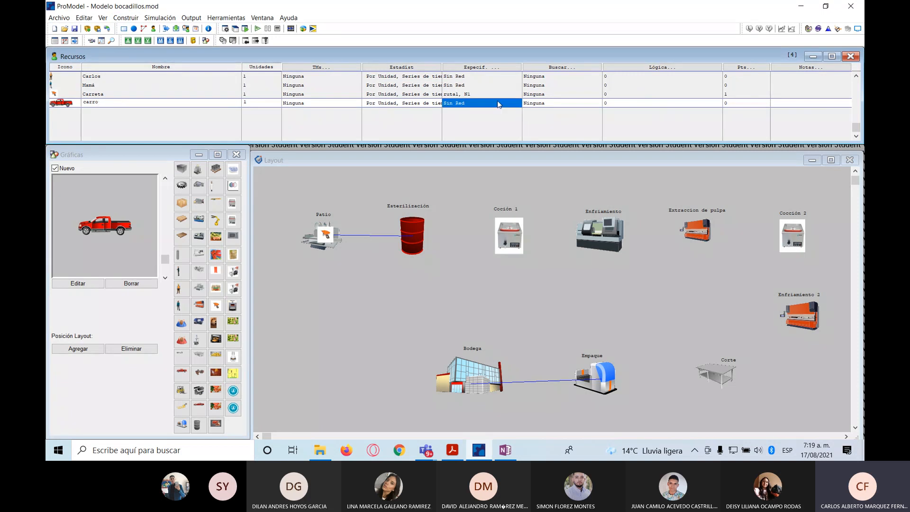
left_click(481, 67)
left_click(368, 226)
left_click(354, 247)
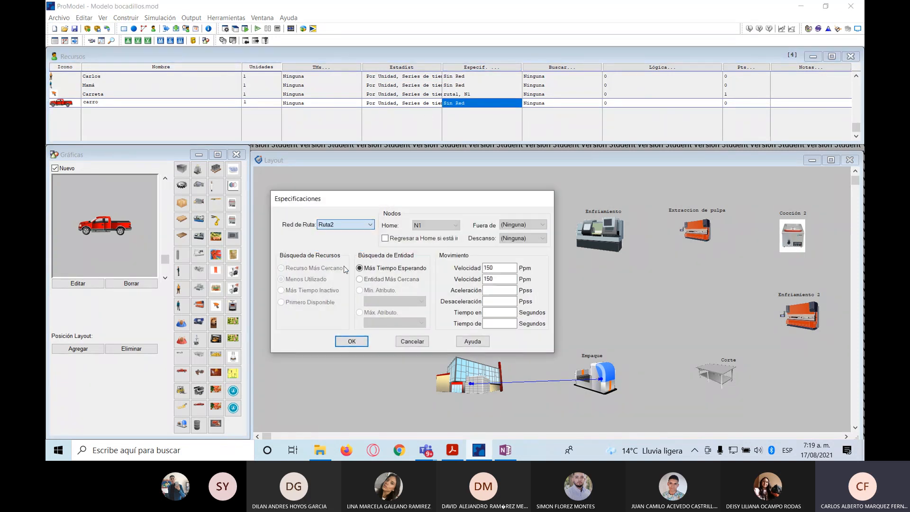
left_click(351, 341)
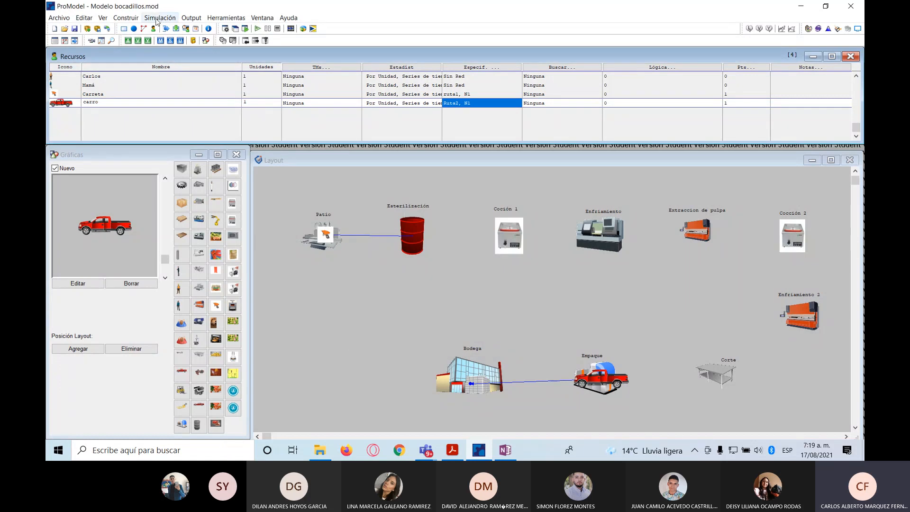
Append a Get carro statement to the end of the operation logic for the Bocadillo process at Empaque
left_click(127, 17)
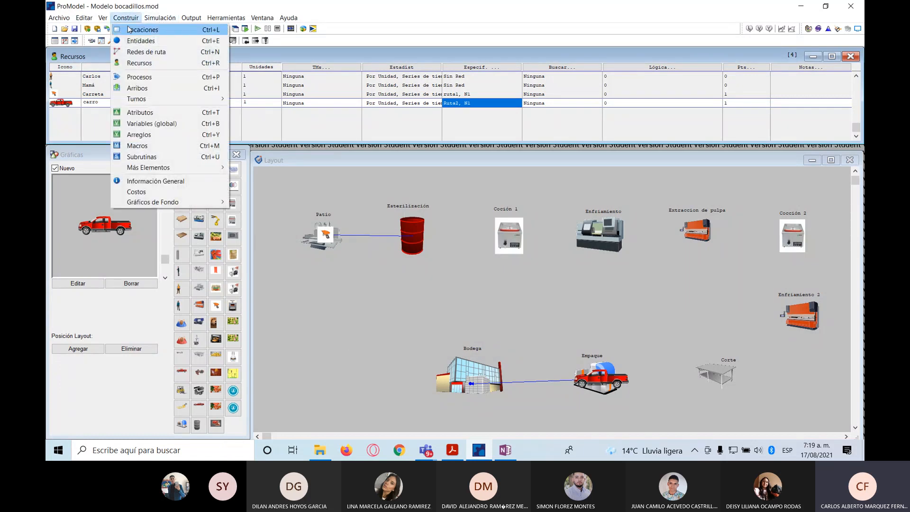
left_click(143, 80)
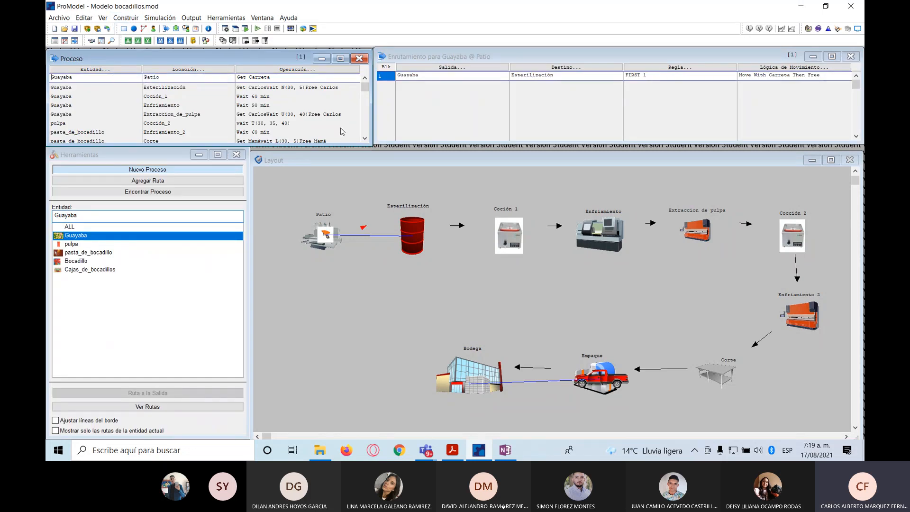
left_click(363, 140)
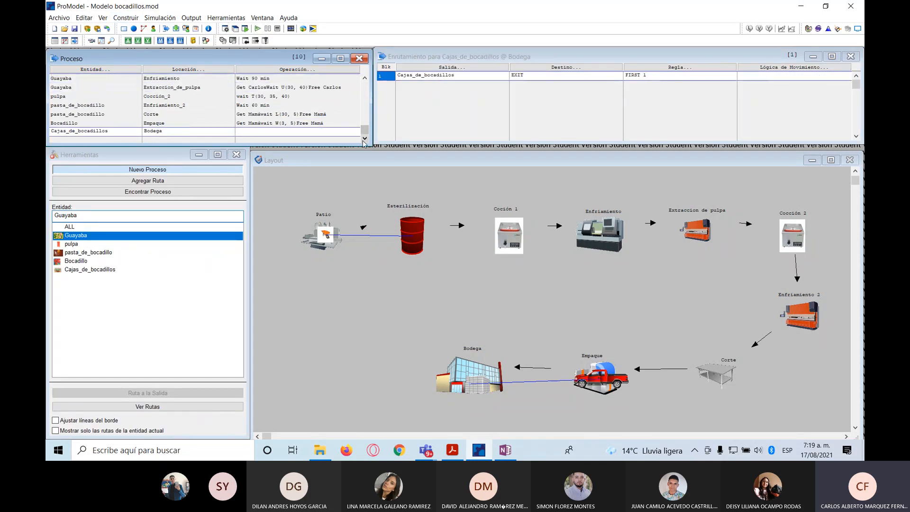
left_click(213, 124)
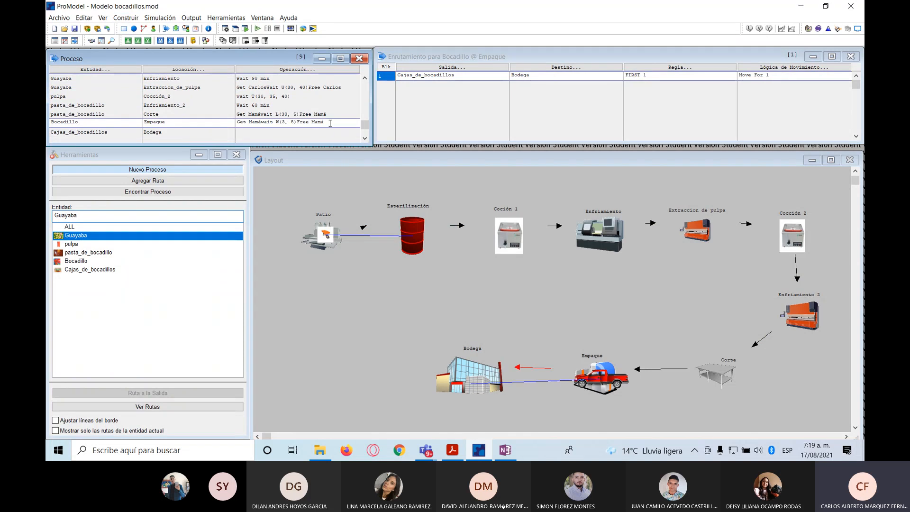
left_click(323, 69)
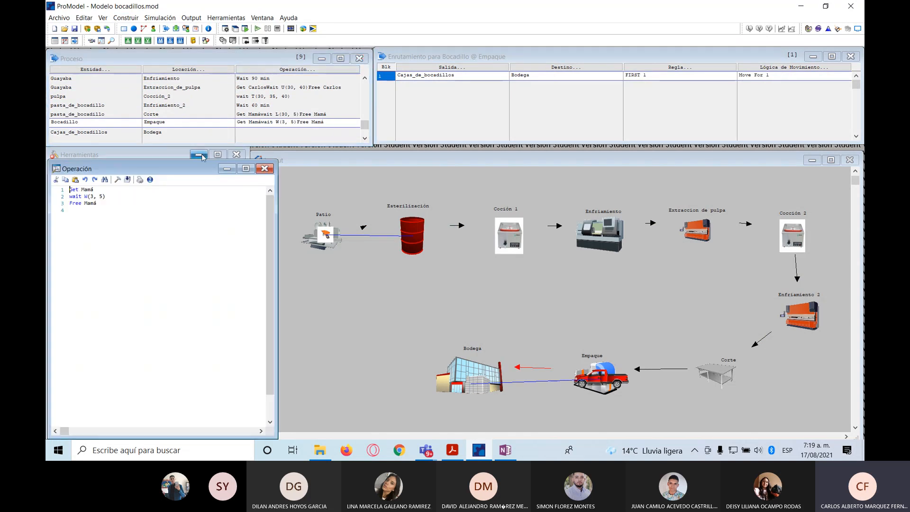
left_click(118, 180)
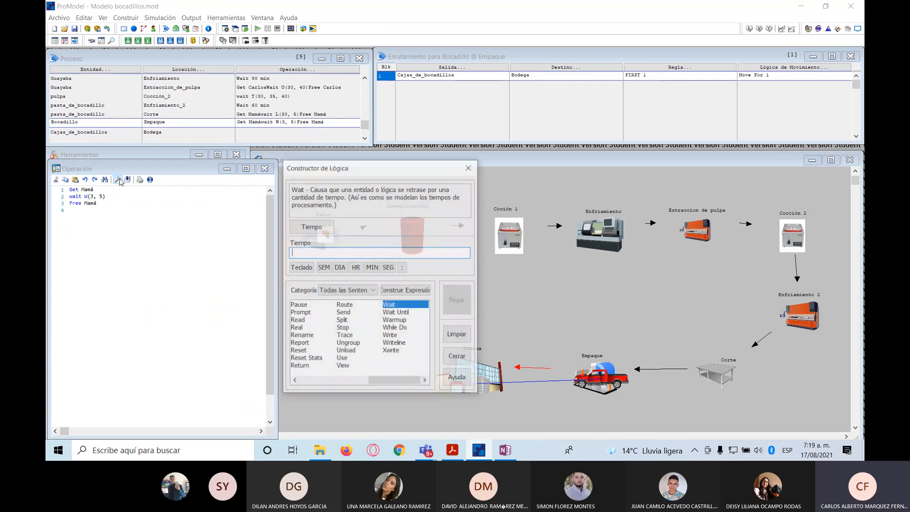
left_click_drag(399, 381, 346, 385)
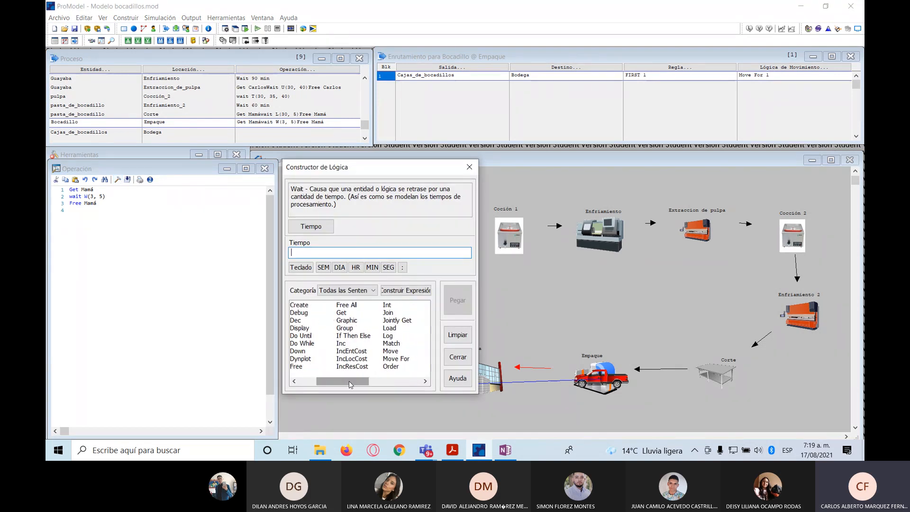
left_click(349, 313)
left_click(358, 227)
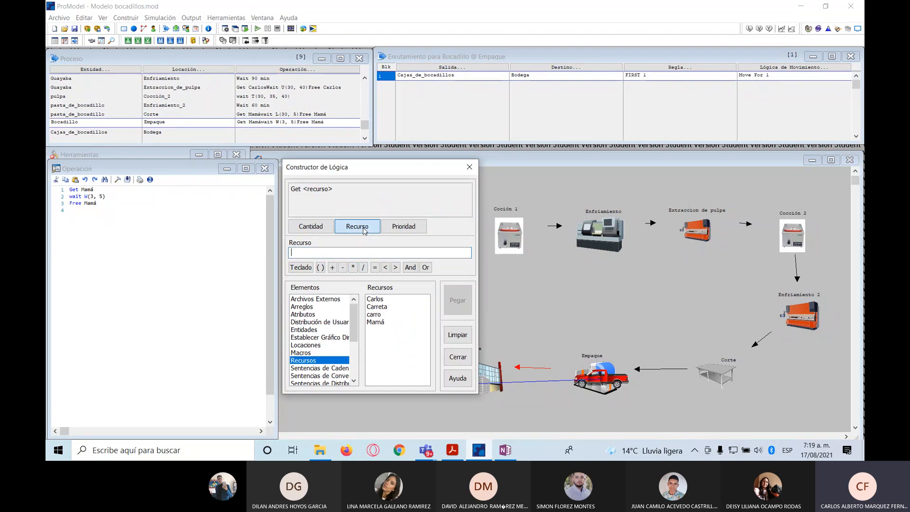
left_click(374, 314)
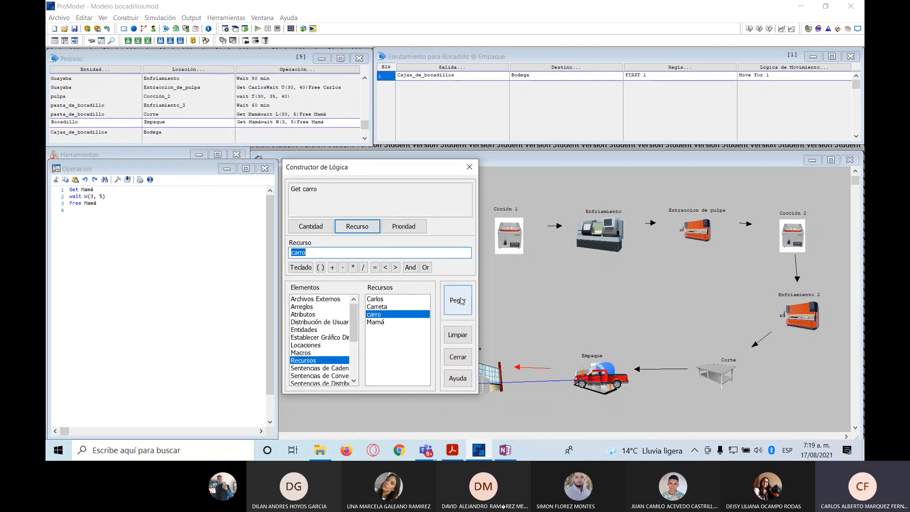
left_click(457, 300)
left_click(469, 167)
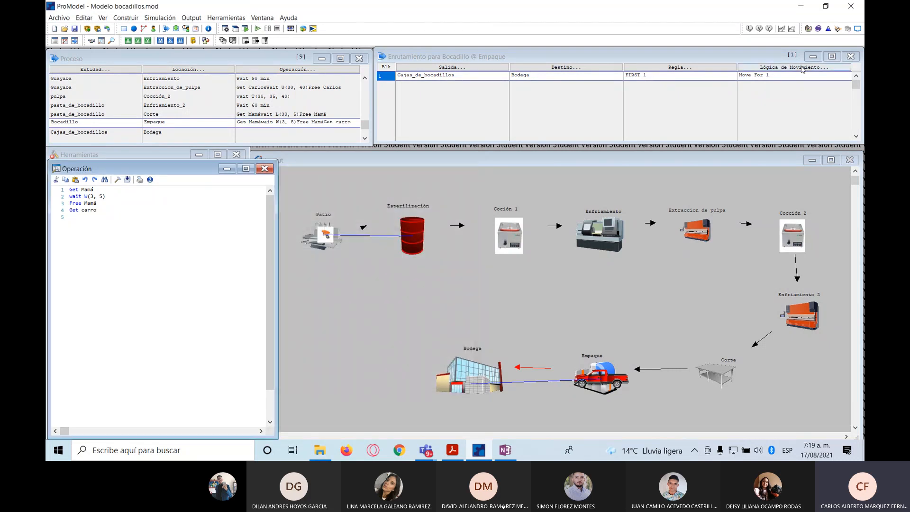
Replace the movement logic of the Cajas_de_bocadillos routing from Empaque to Bodega with Move With carro Then Free
left_click(756, 74)
key("Delete")
left_click(778, 70)
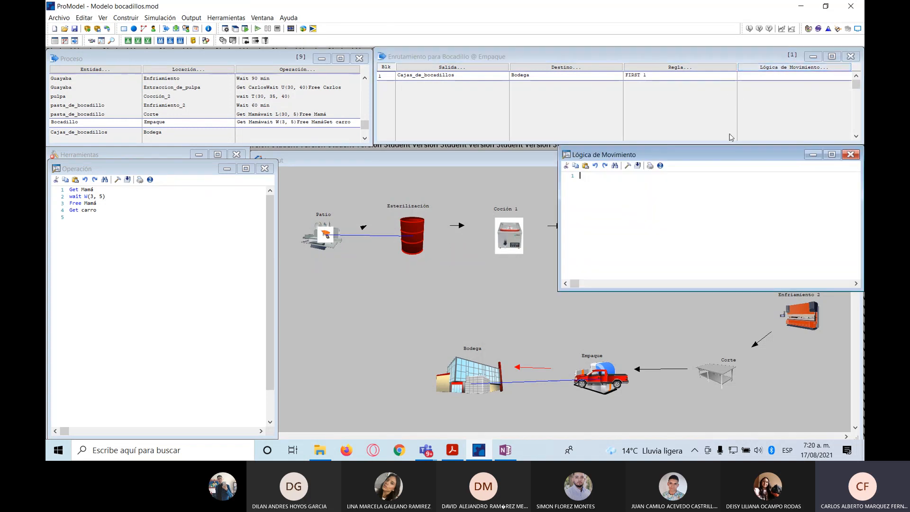
left_click(625, 166)
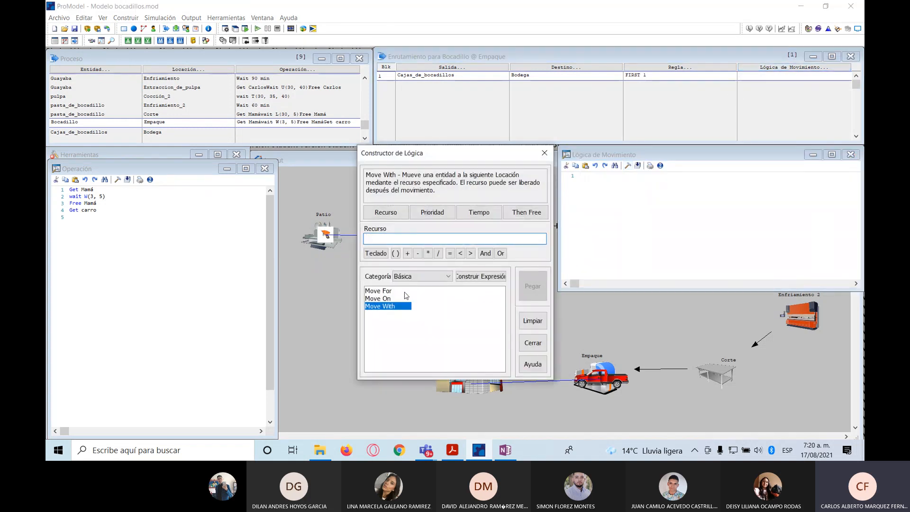
left_click(386, 212)
left_click(449, 300)
left_click(527, 213)
left_click(532, 286)
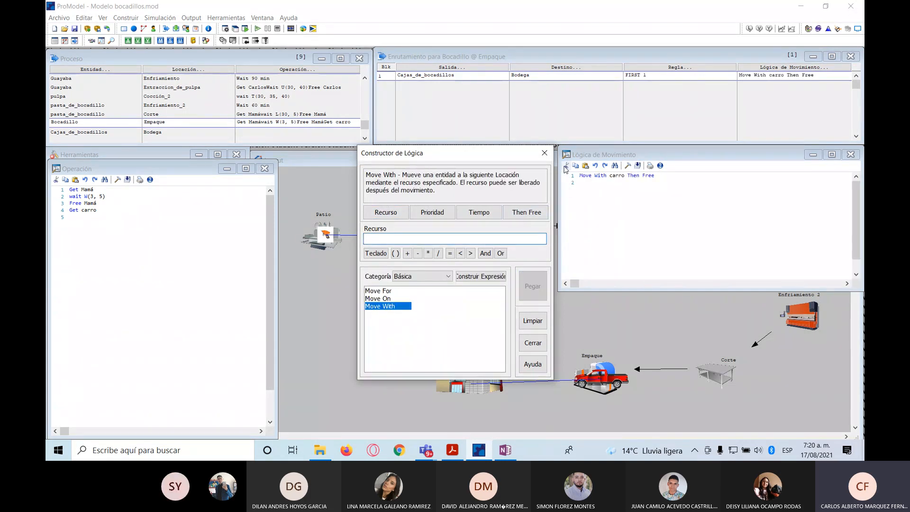
left_click(544, 152)
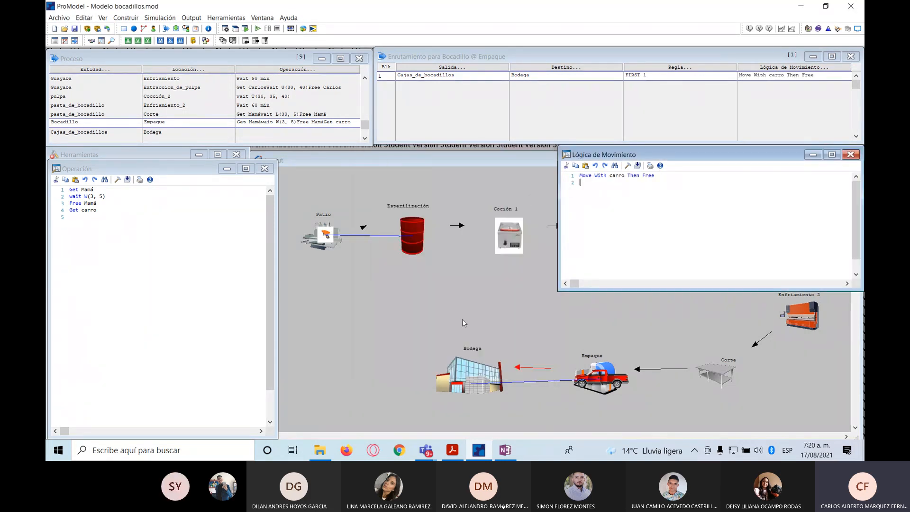
Run the simulation to watch the Carreta and carro transports, stop it, and return to the model layout
left_click(258, 29)
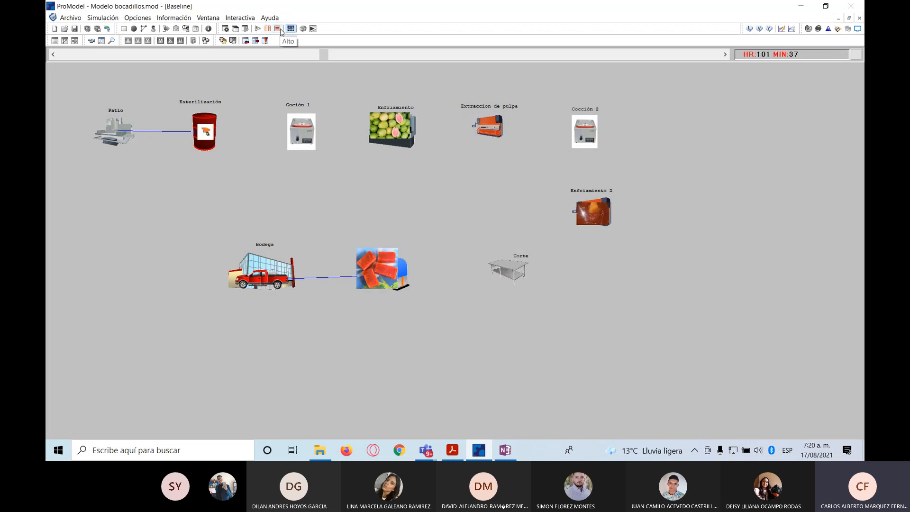
left_click(474, 253)
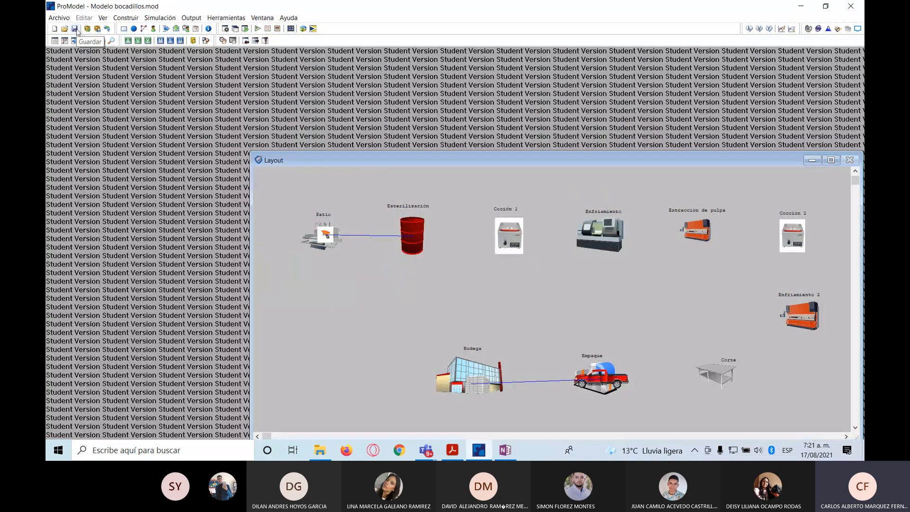
Save a copy of the model as Modelo bocadillos1 in the desktop folder Modelo de bocadillos
left_click(58, 17)
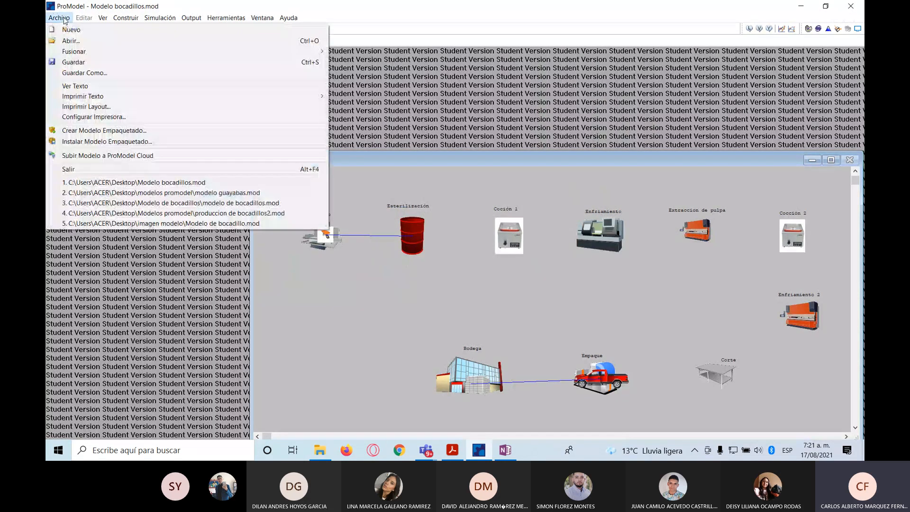
left_click(85, 72)
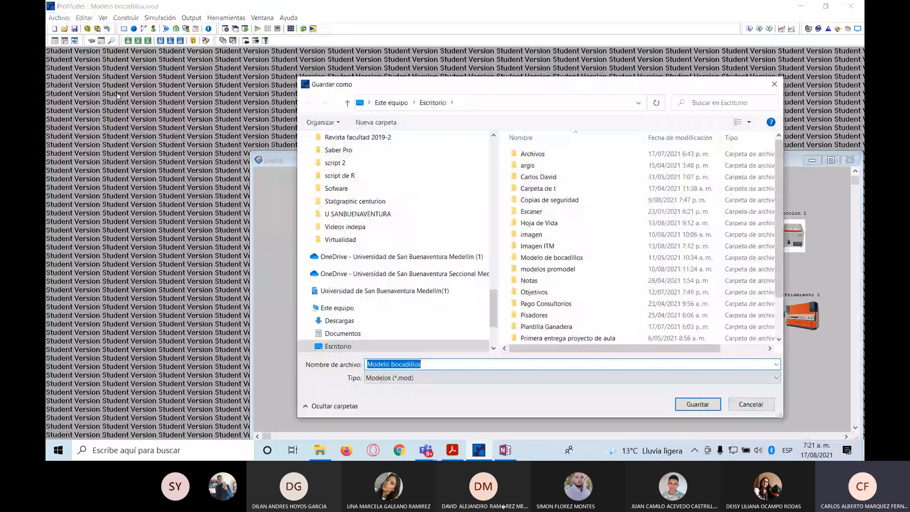
left_click_drag(492, 323, 430, 171)
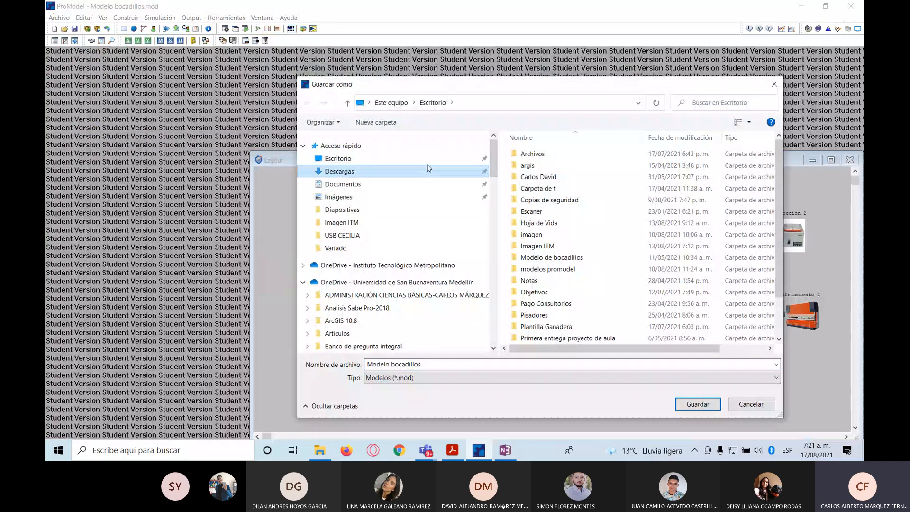
left_click(427, 169)
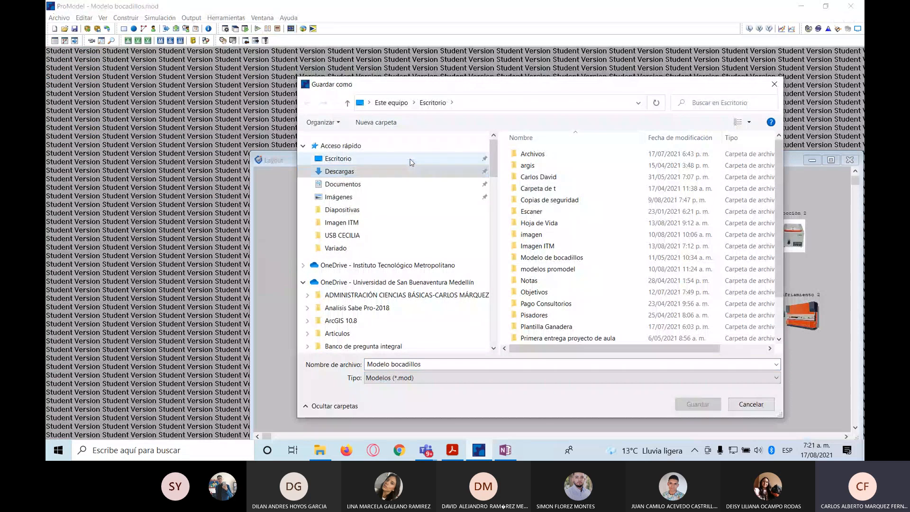
left_click(345, 160)
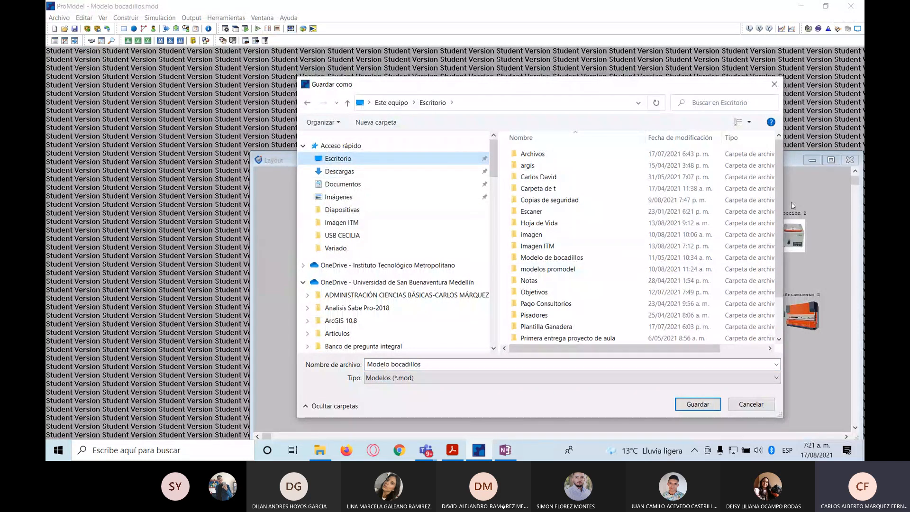
left_click_drag(779, 209, 778, 257)
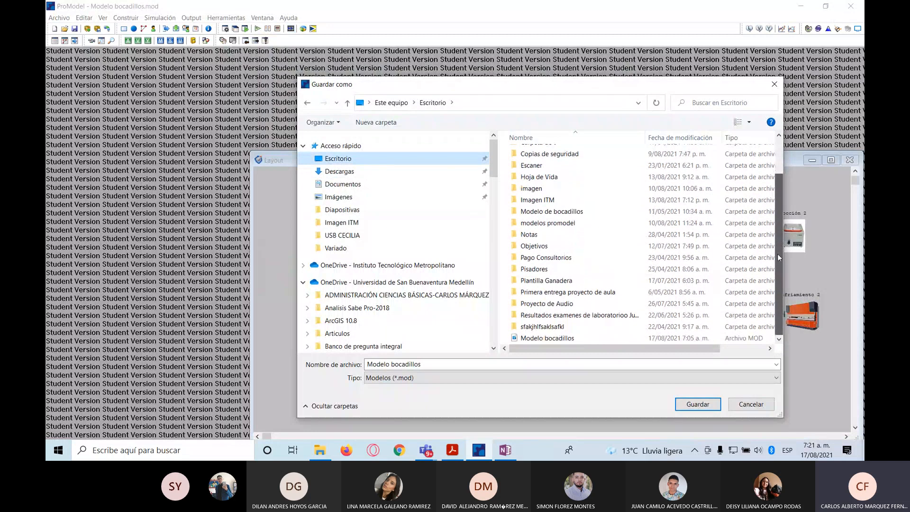
double_click(592, 212)
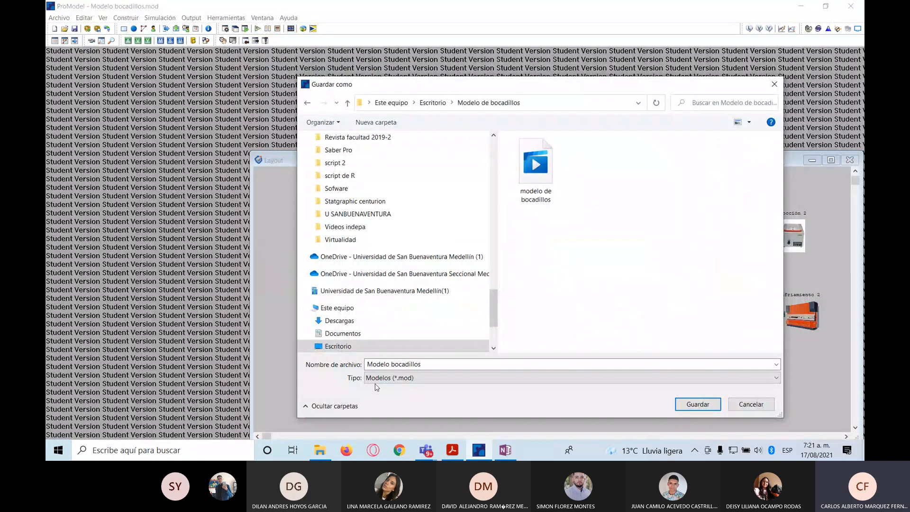
left_click(424, 365)
left_click(425, 366)
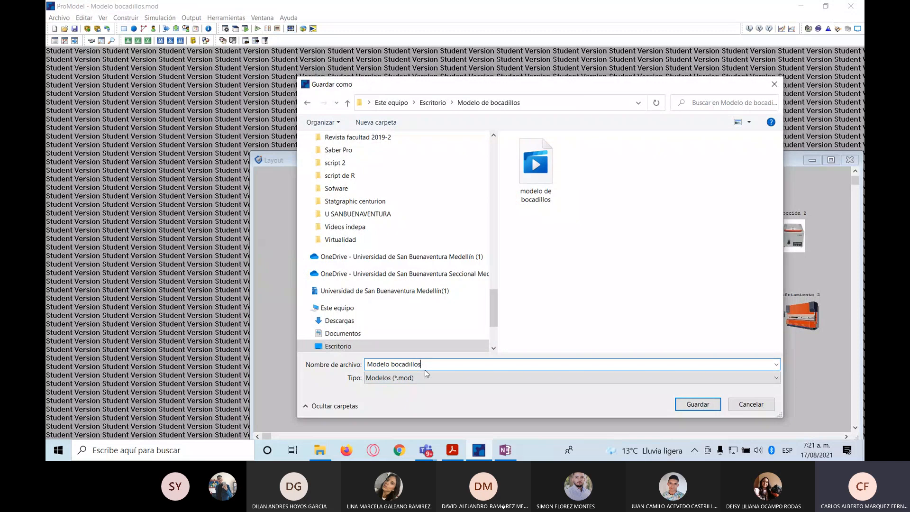
type("1")
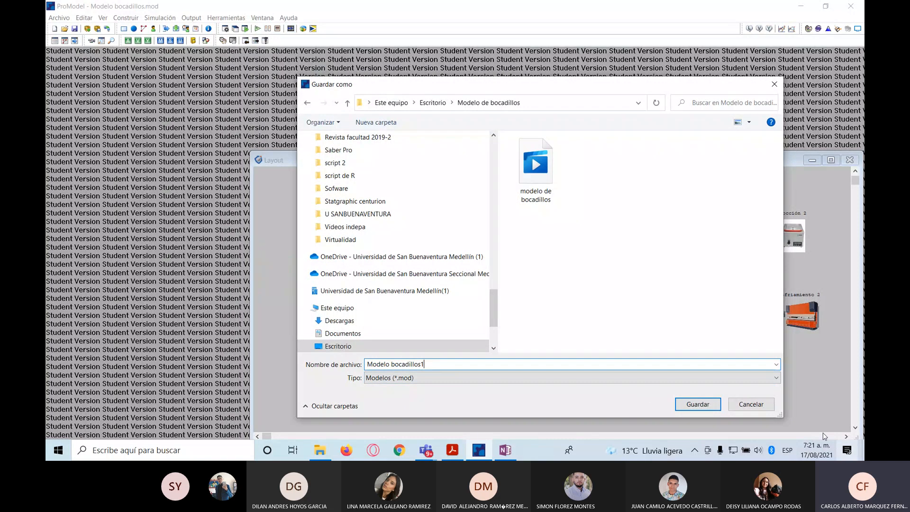
left_click(713, 407)
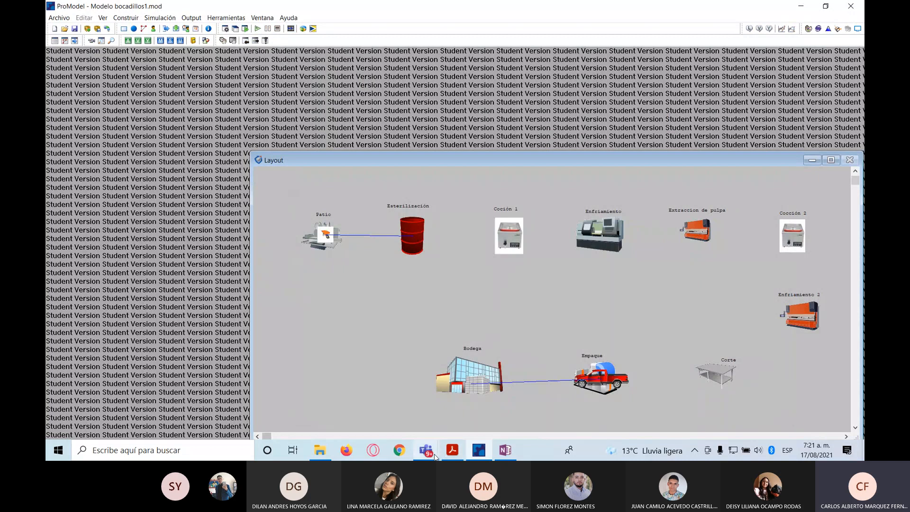
Switch to the Microsoft Teams meeting window to view the class participants
mouse_move(434, 456)
left_click(429, 452)
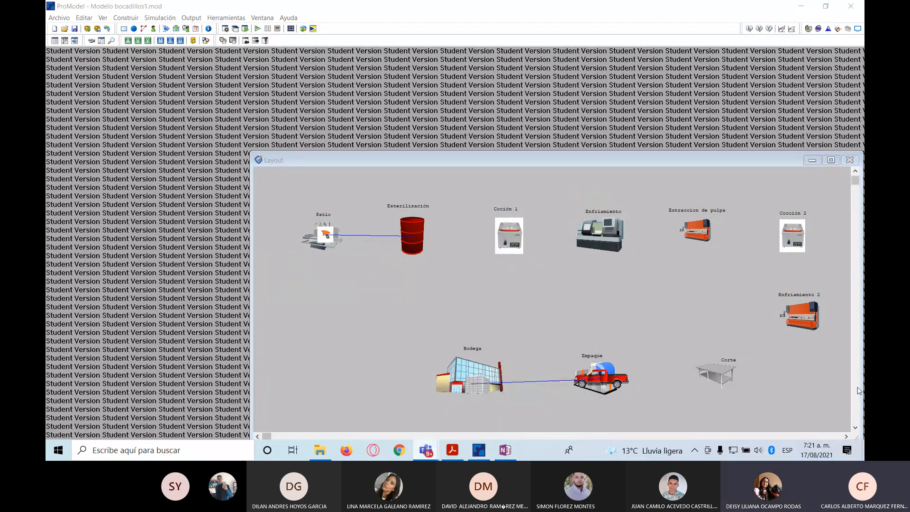
left_click(829, 385)
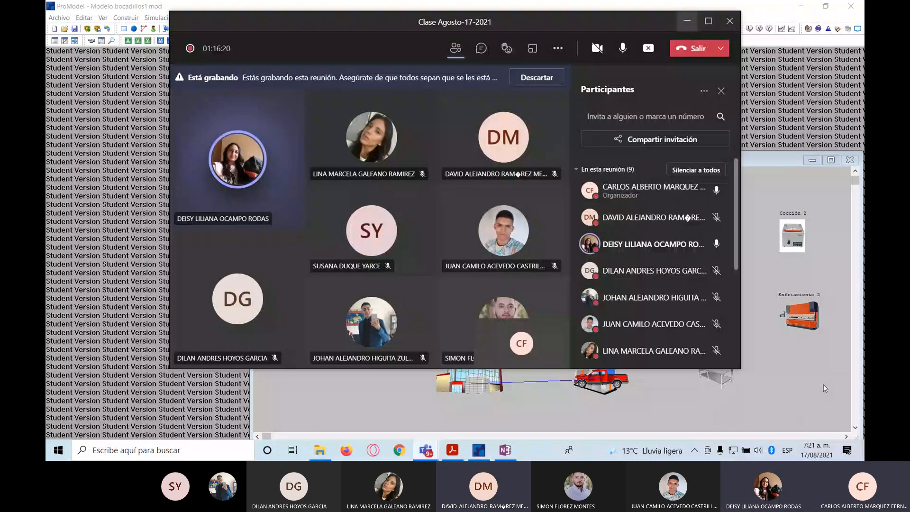